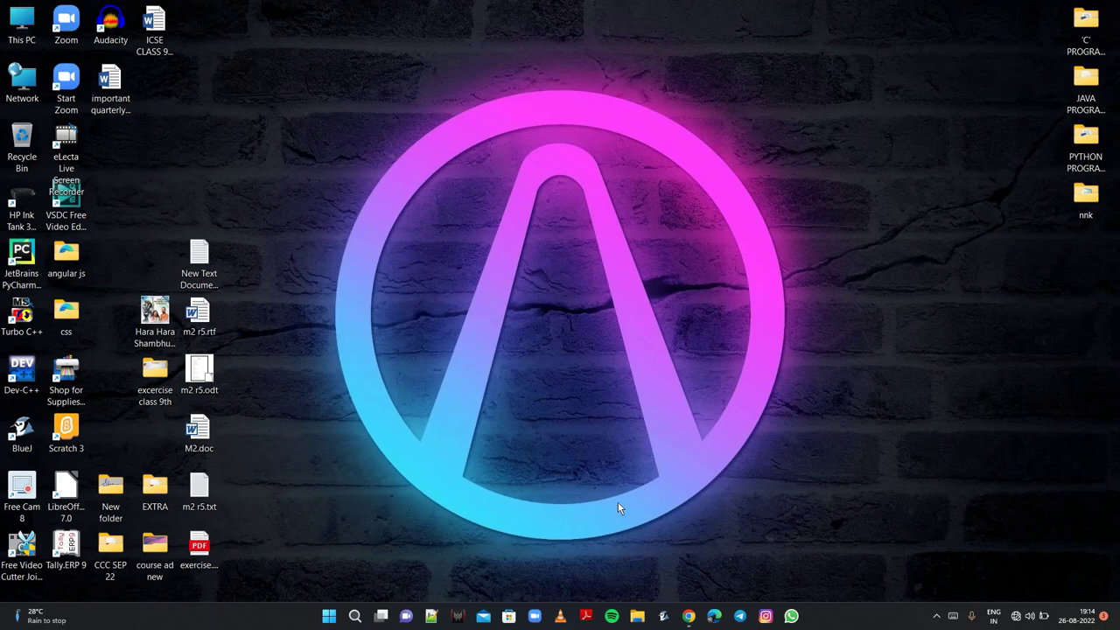
- Launch Excel 2013 by searching Windows for 'excel' and dismiss the activation prompt
click(358, 616)
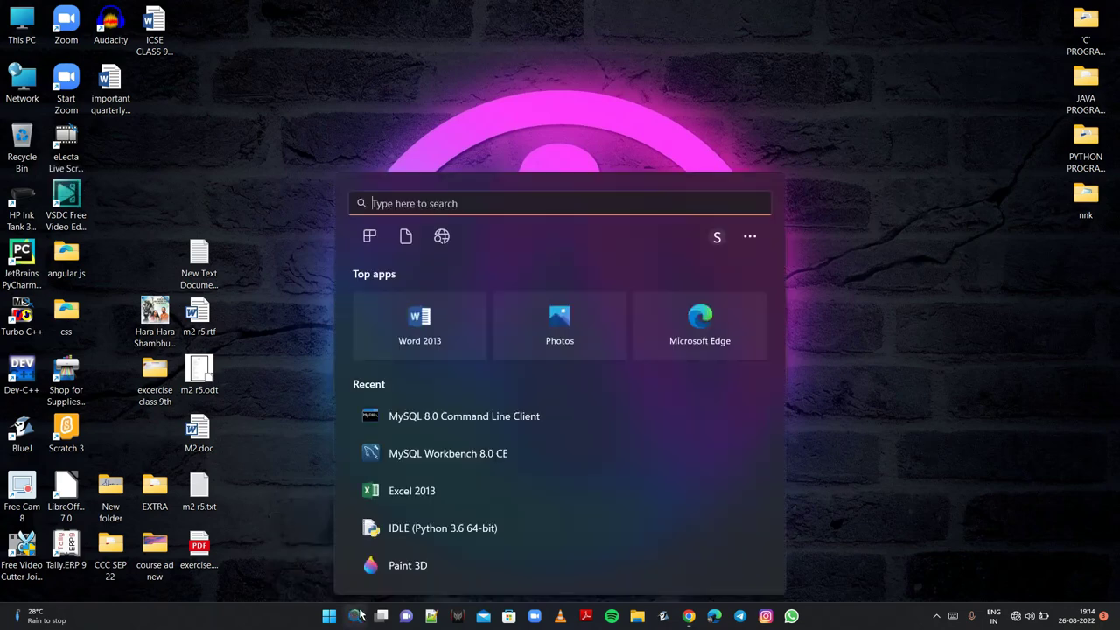
text(e)
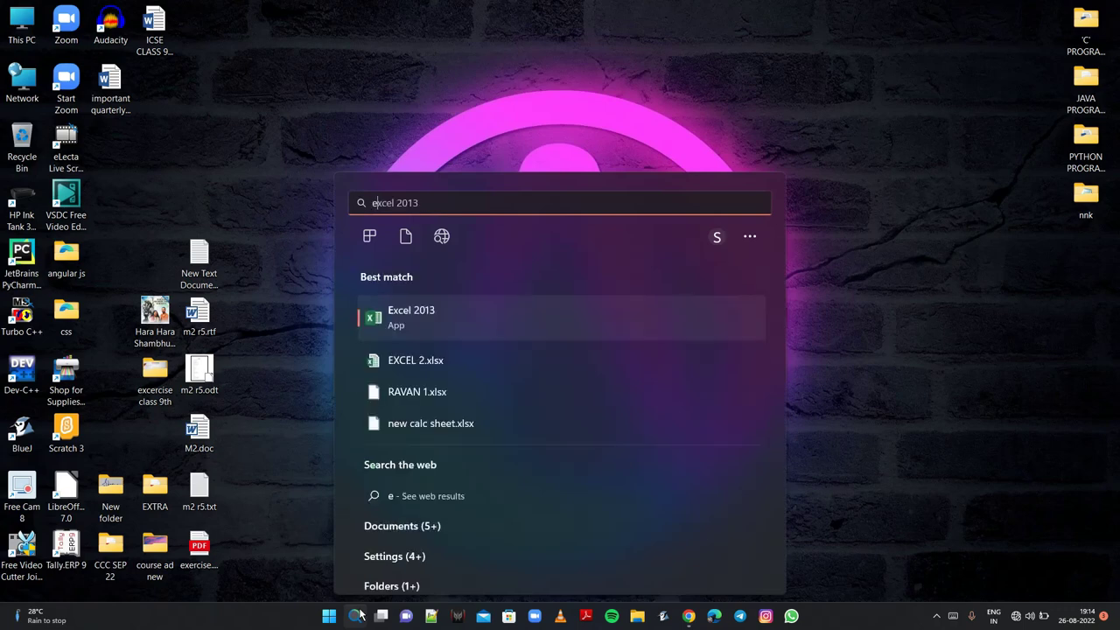
text(xcel)
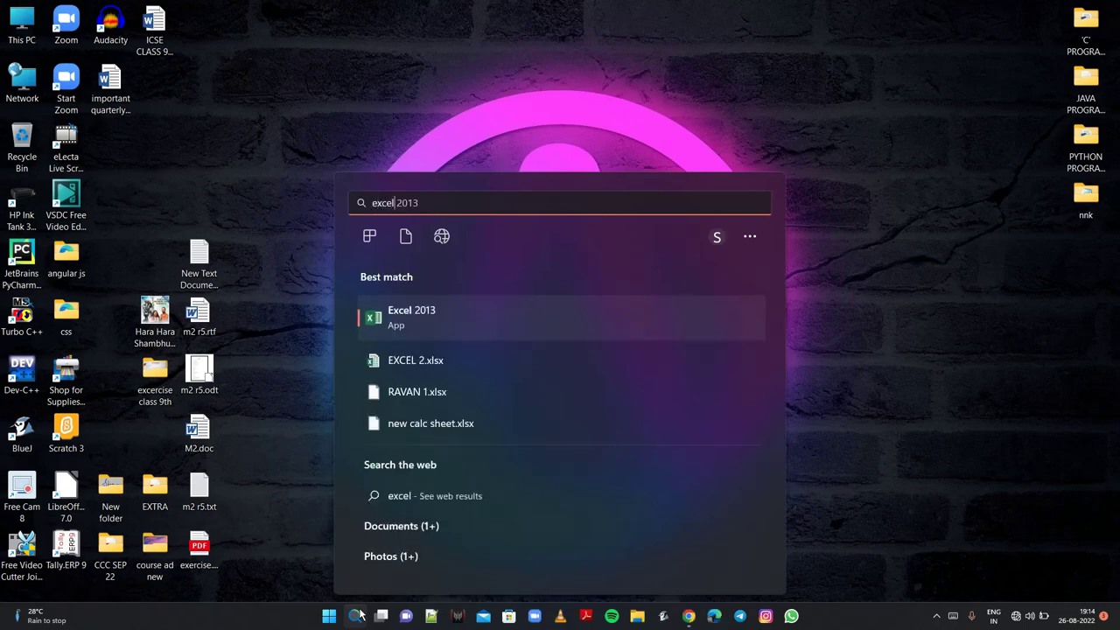
key(Return)
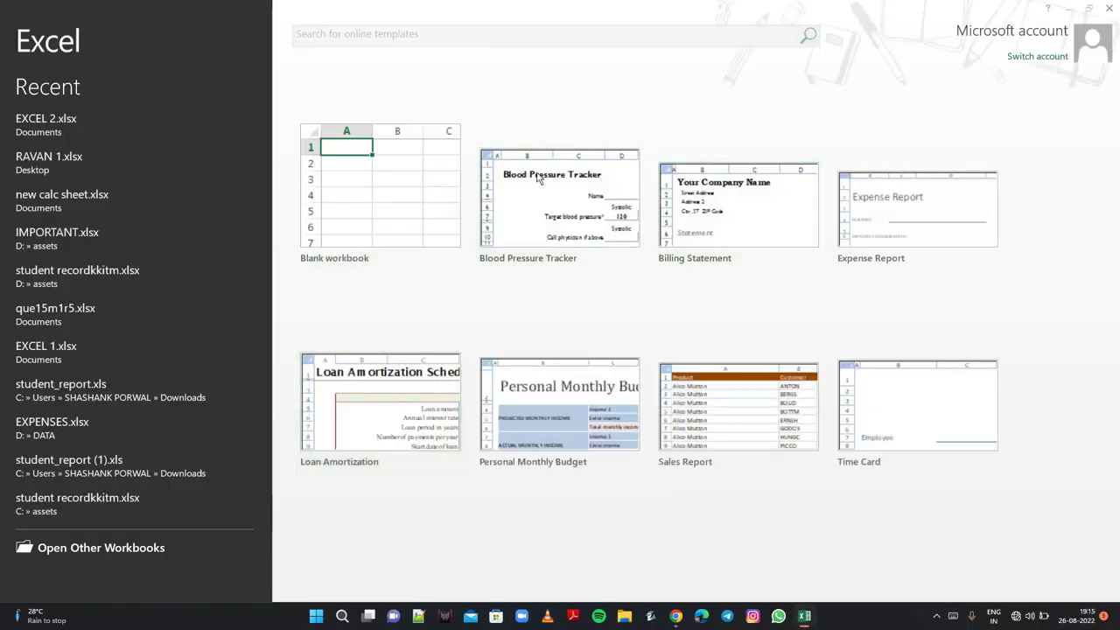
key(Escape)
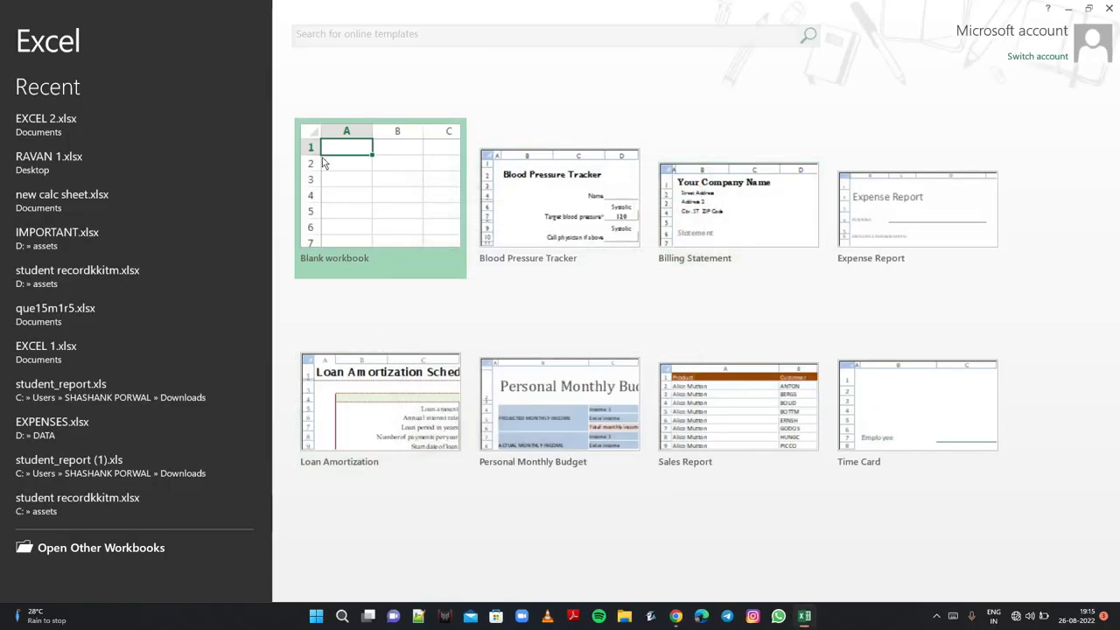
- Create a blank workbook, zoom the sheet to 180% and select cell A5
click(363, 175)
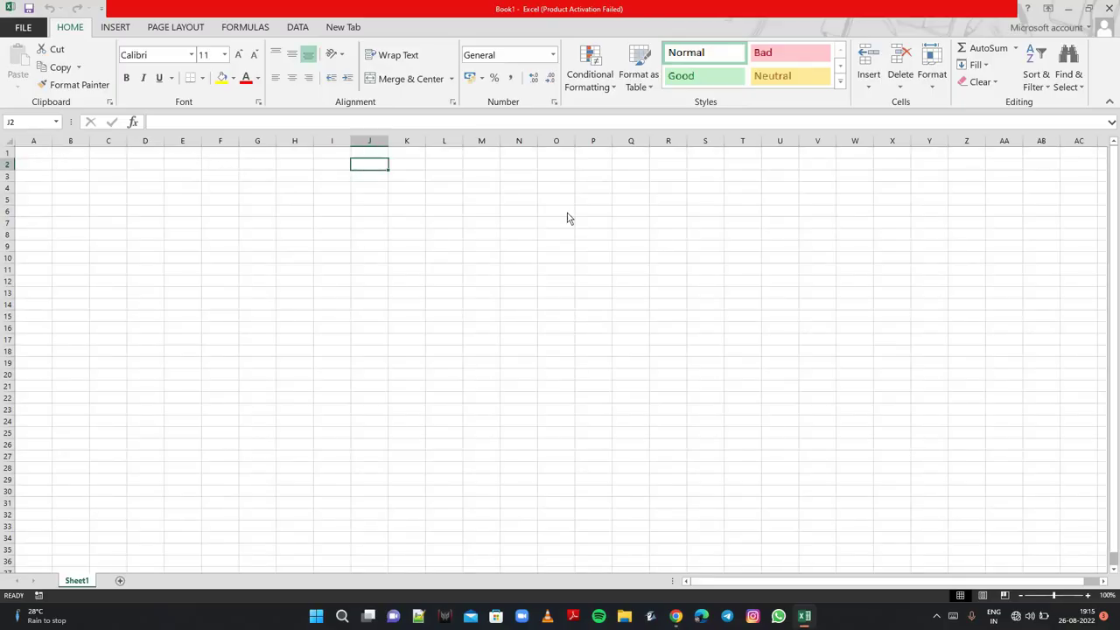
click(1089, 596)
click(1089, 595)
click(1089, 595)
click(1089, 595)
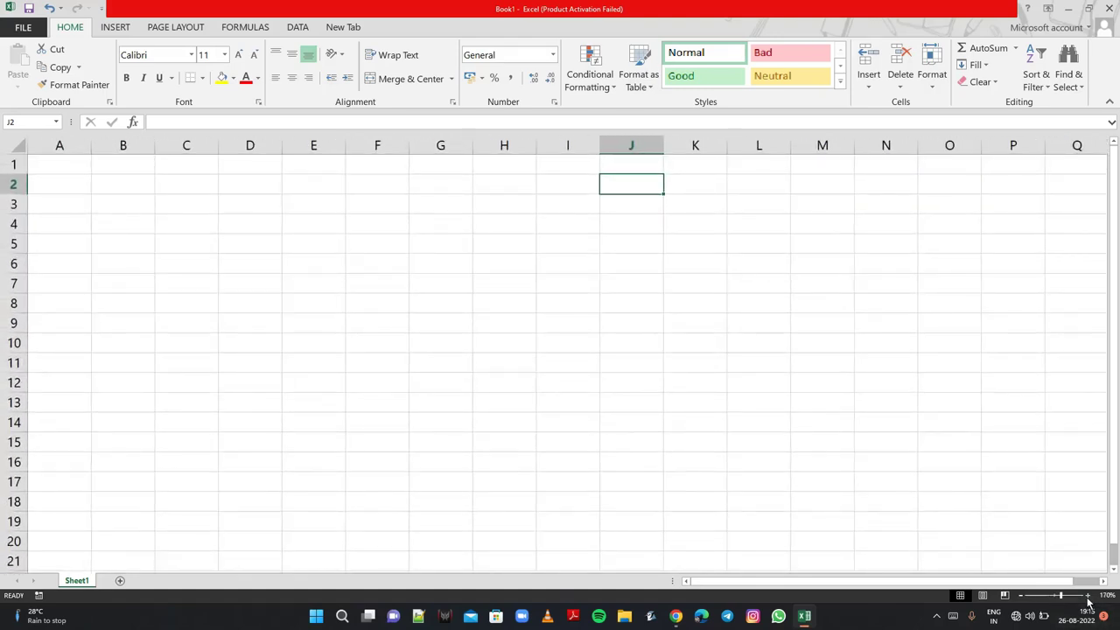
click(1088, 595)
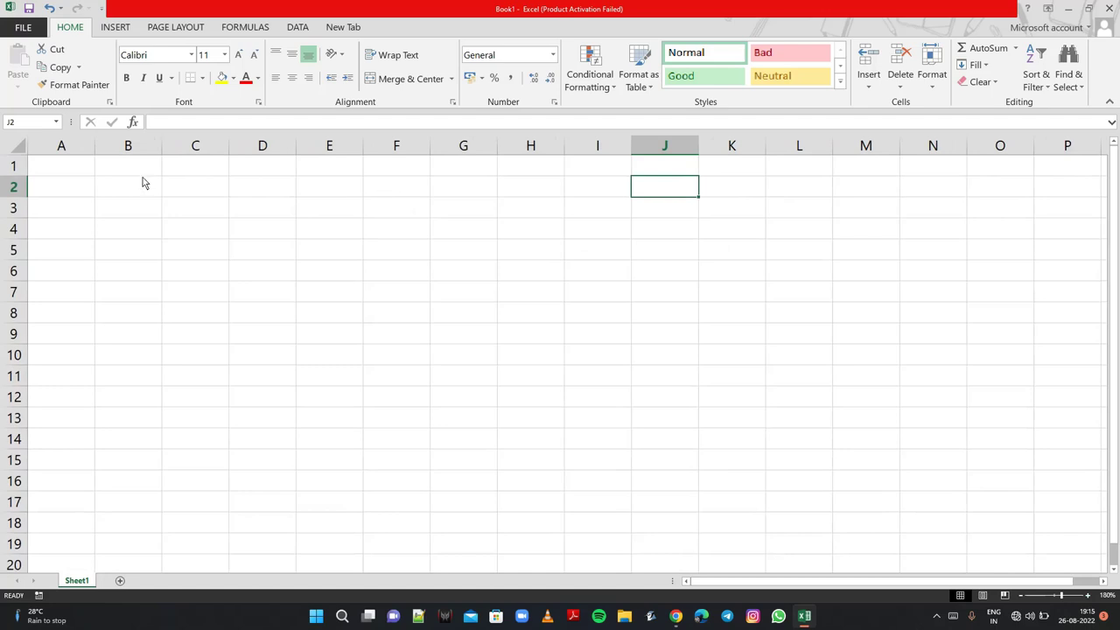
click(76, 255)
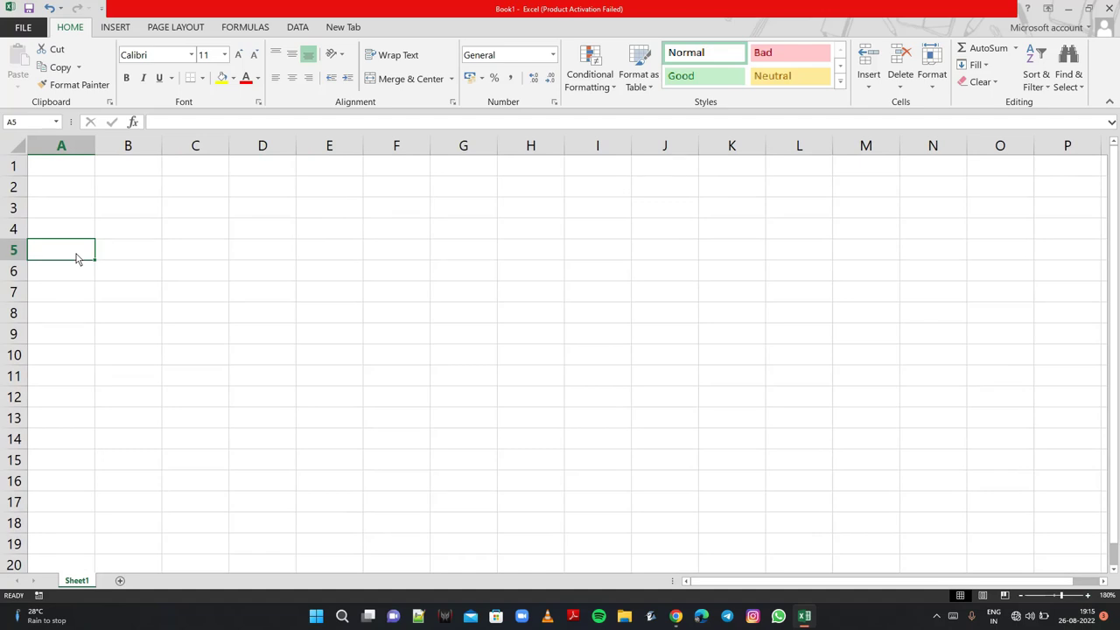
- Enter the headings S.No., Emp.Code and Emp. Name in A5:C5
text(S.No.)
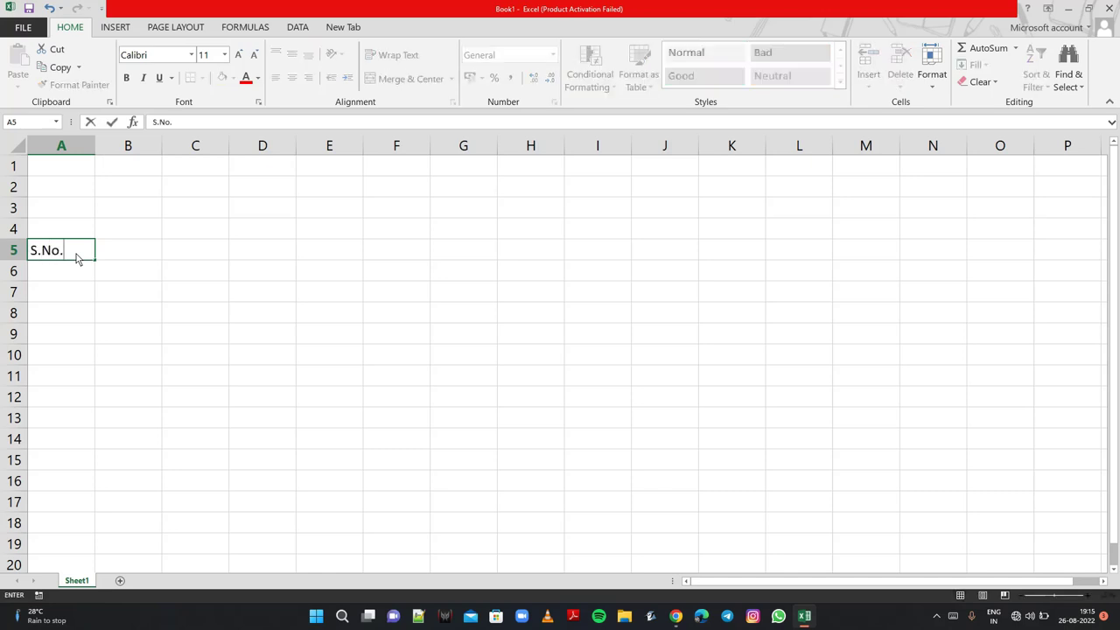
key(Tab)
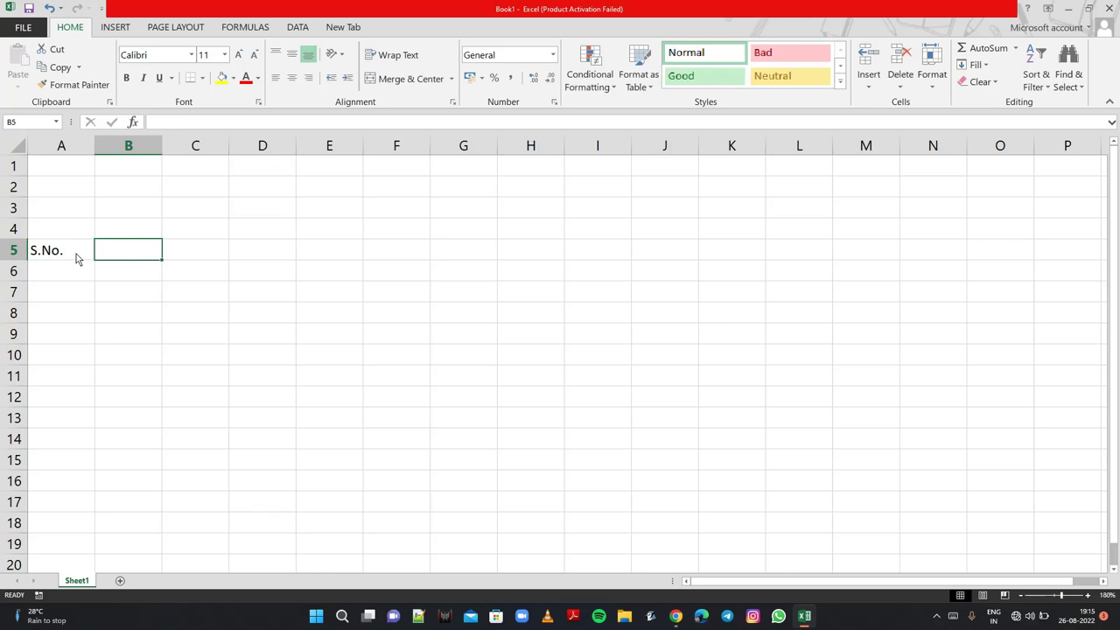
text(E)
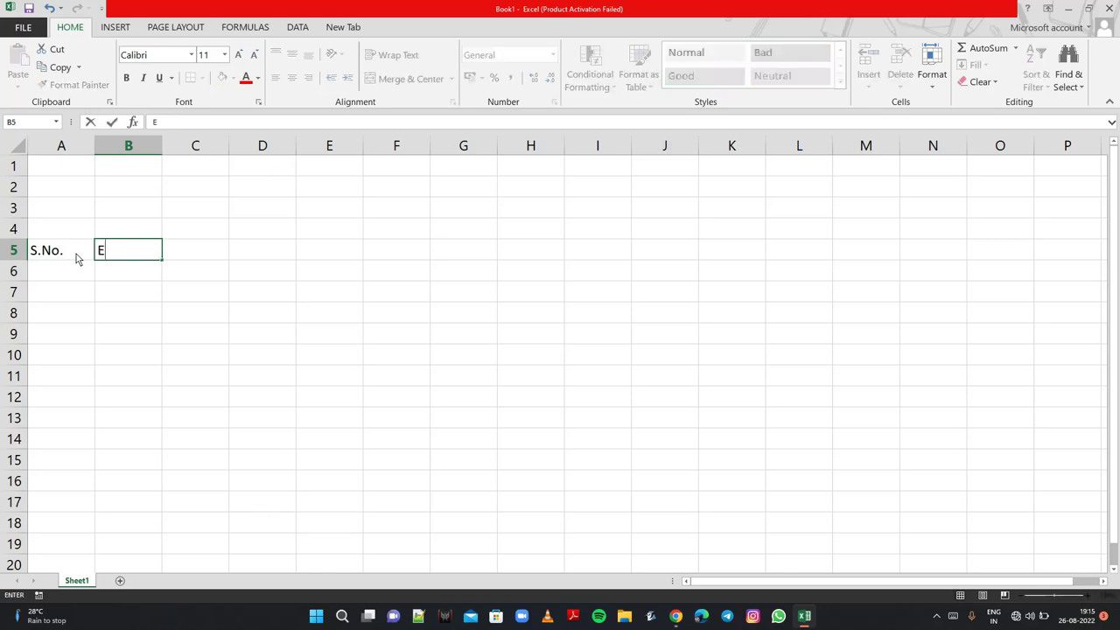
text(mp.)
text(Code)
key(Tab)
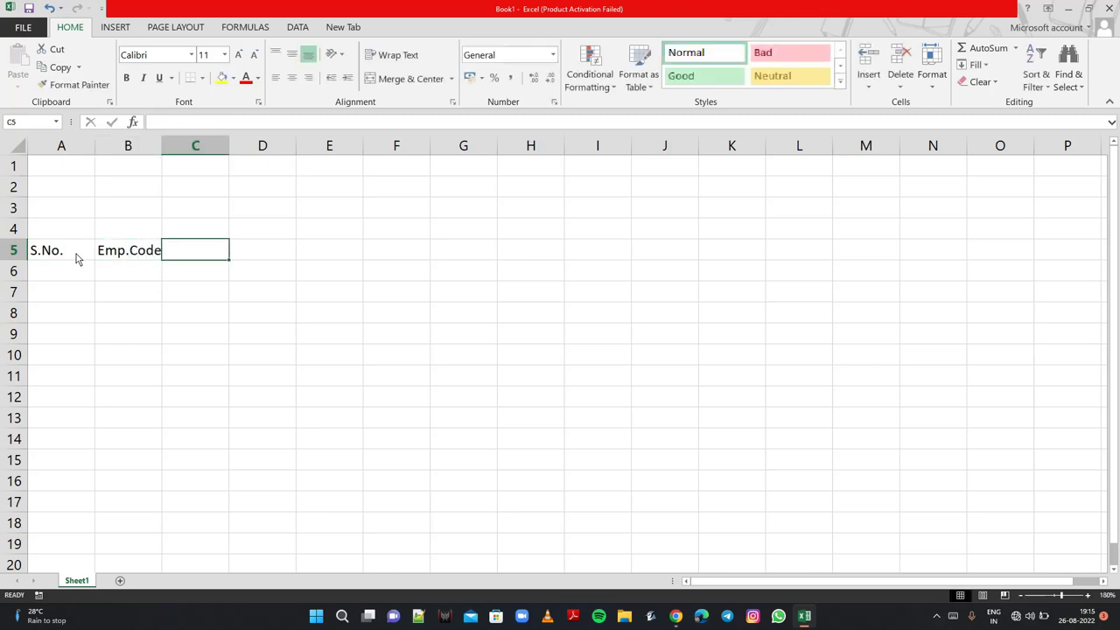
text(Emp)
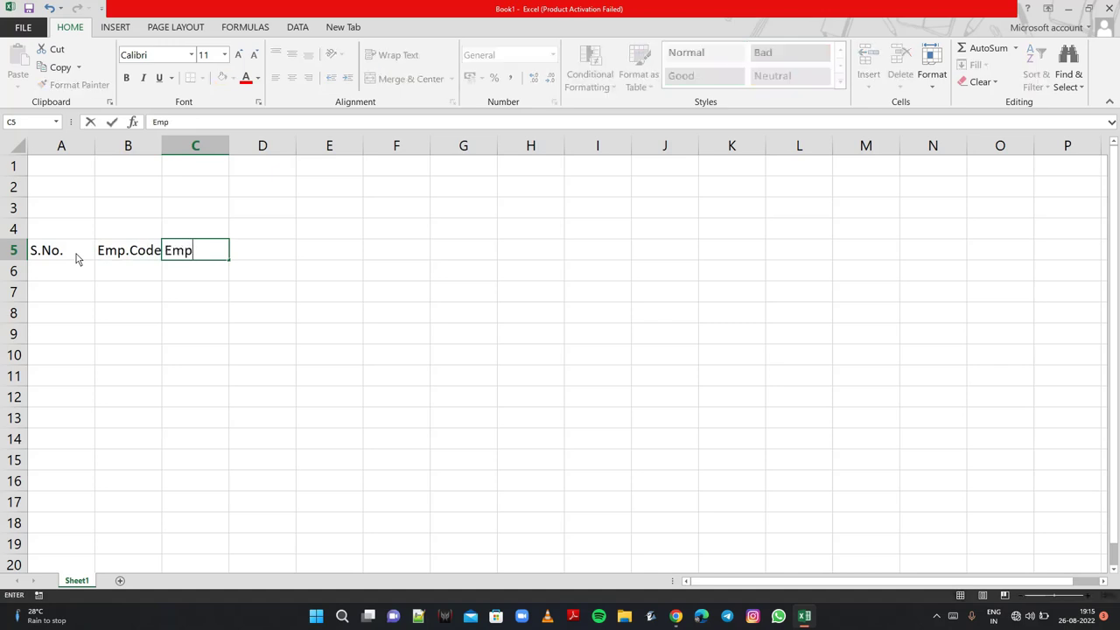
text(. )
text(Name)
key(Tab)
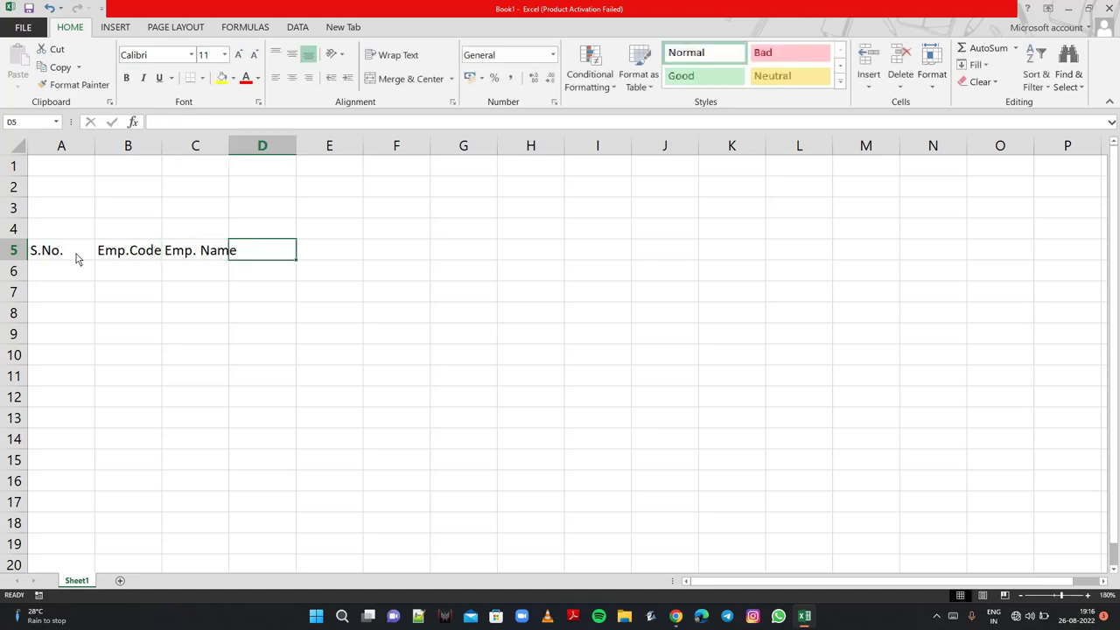
- Enter the heading Designation in D5, correcting the typos
text(DE)
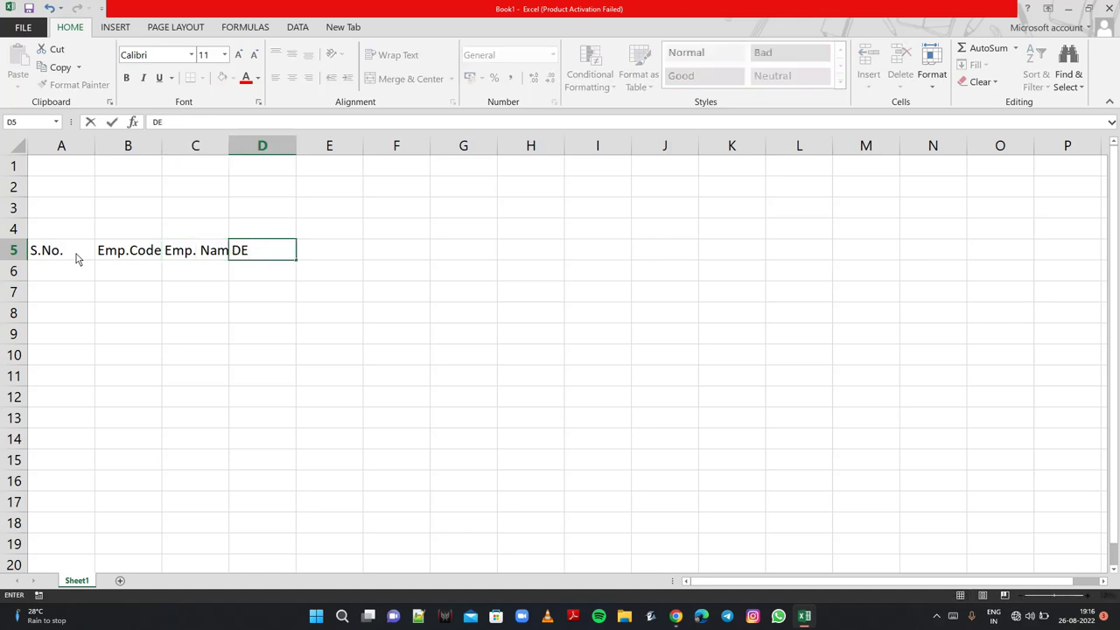
key(BackSpace)
text(s)
key(BackSpace)
text(es)
text(ignat)
text(o)
key(BackSpace)
text(ion)
key(Tab)
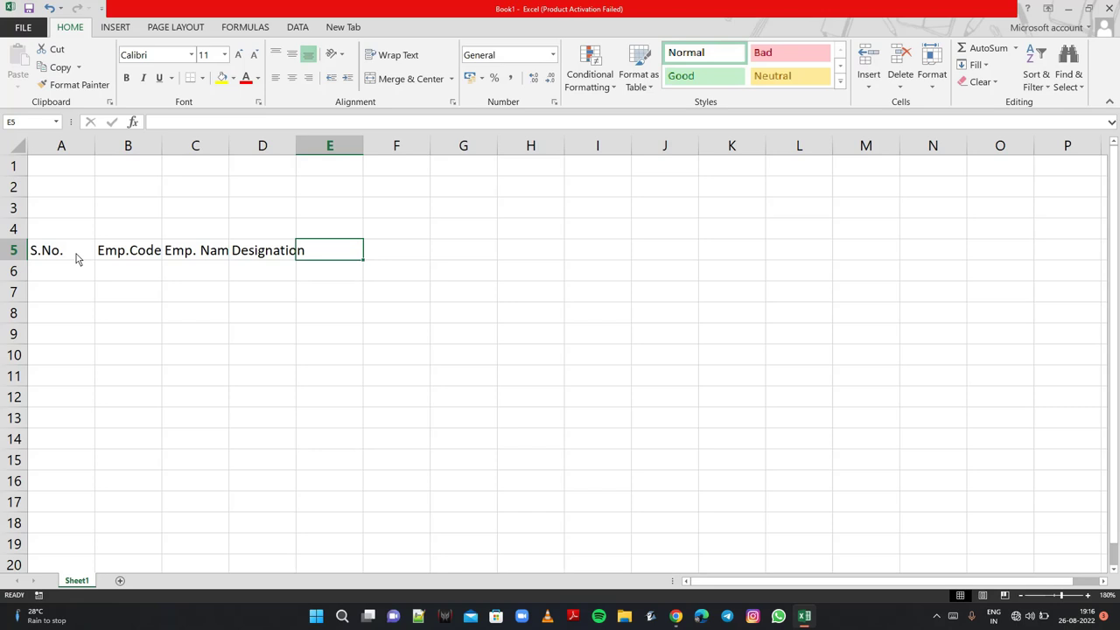
- Enter the dates 1-Aug-2022 in E5 and 2-Aug-2022 in F5
text(1)
text(-)
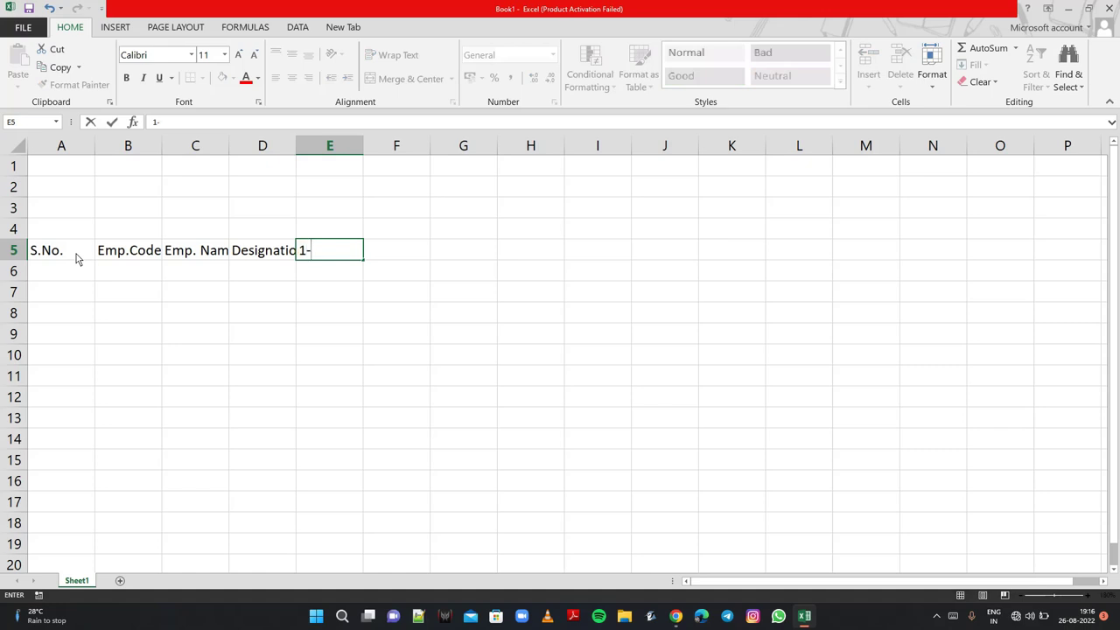
text(au)
key(BackSpace)
key(BackSpace)
text(Aua)
key(BackSpace)
text(g)
text(-)
text(20)
text(22)
key(Tab)
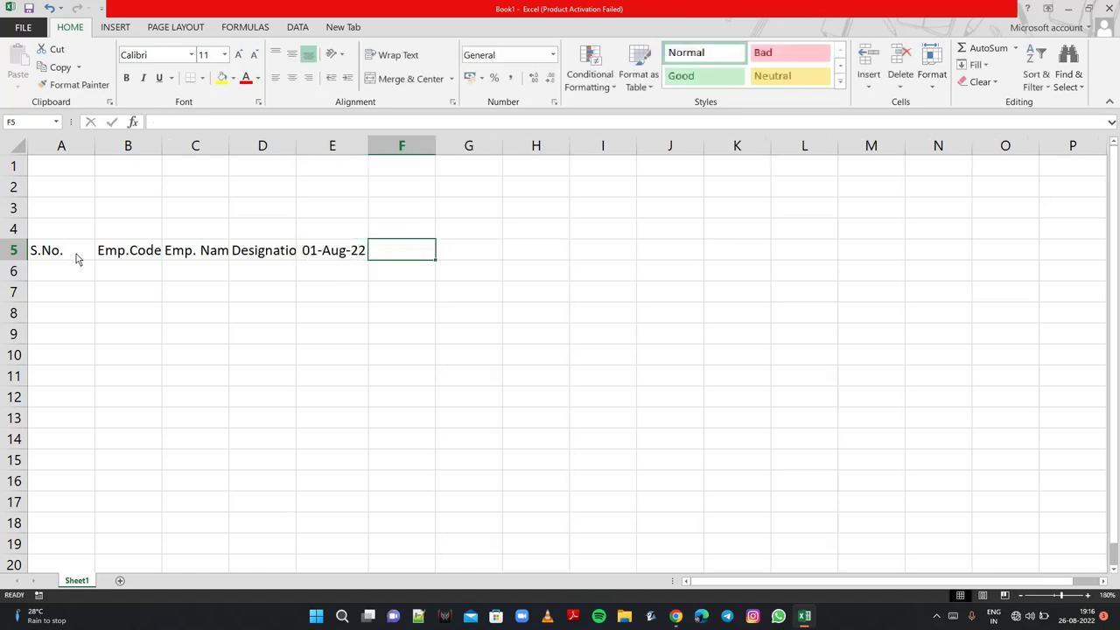
text(2=A)
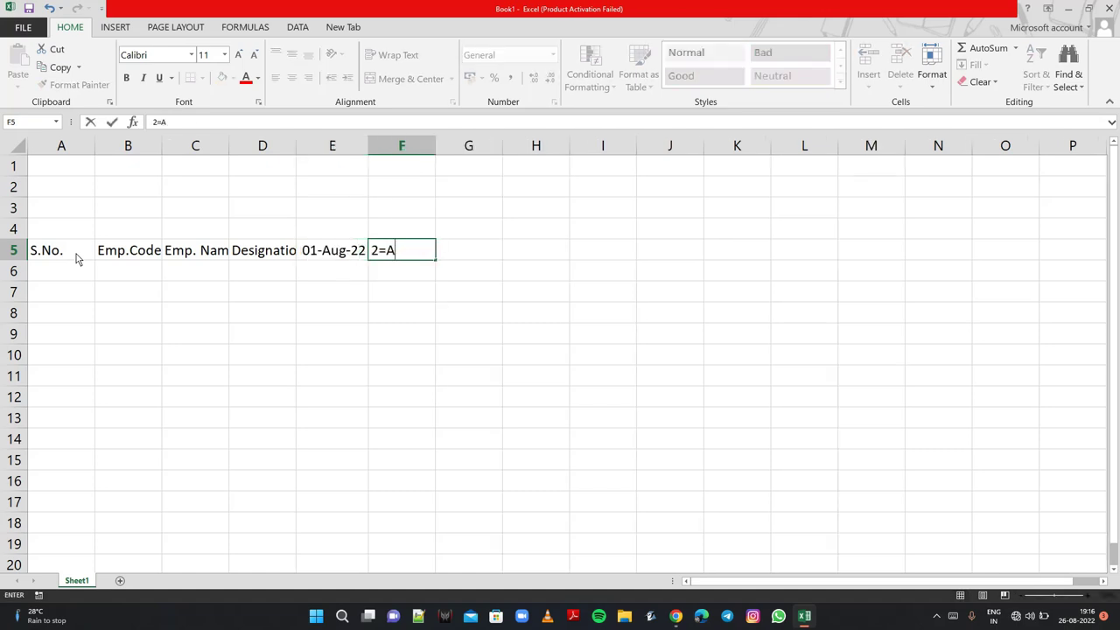
text(ug)
key(BackSpace)
key(BackSpace)
key(BackSpace)
key(BackSpace)
text(-)
text(Aug)
text(-2)
text(022)
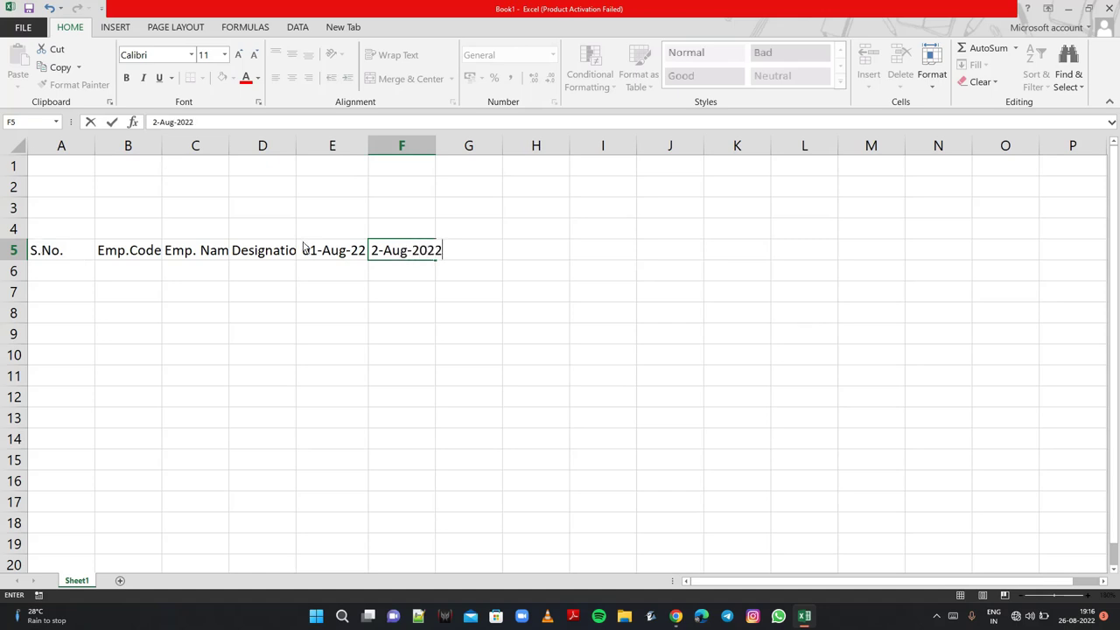
- Extend the date series to 07-Aug-22 in K5 and AutoFit columns E–K
drag(329, 253, 760, 264)
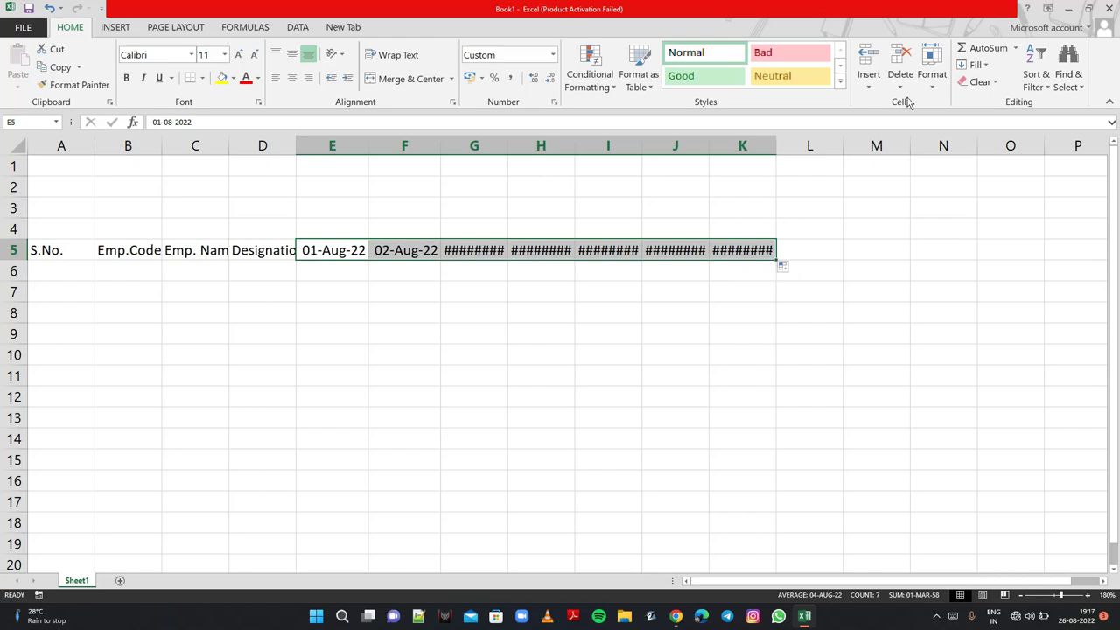
click(932, 79)
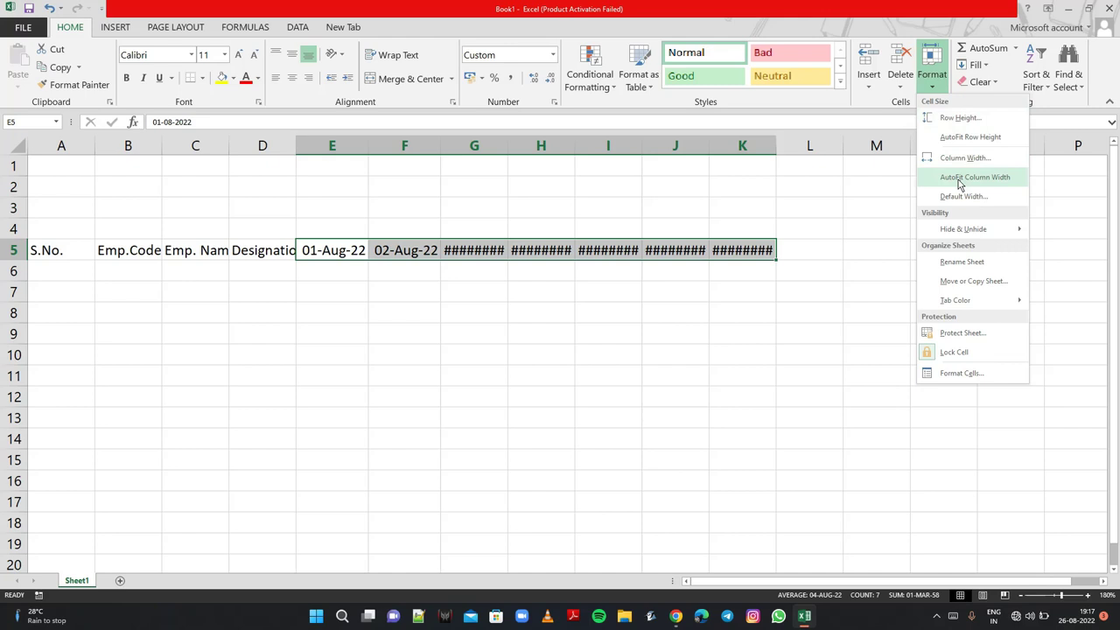
click(960, 180)
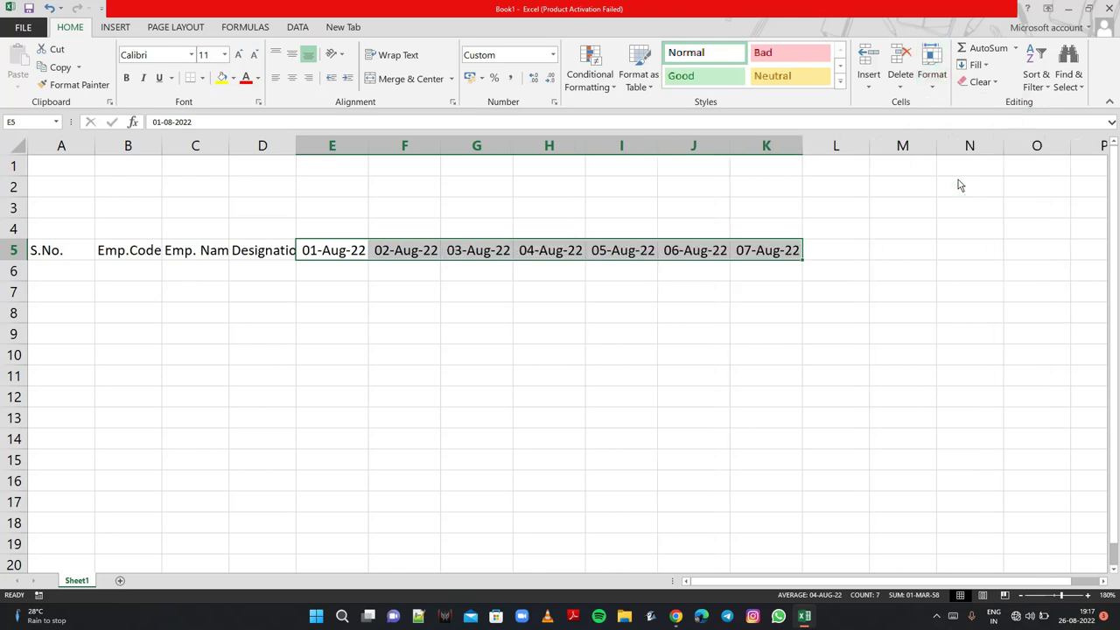
click(837, 256)
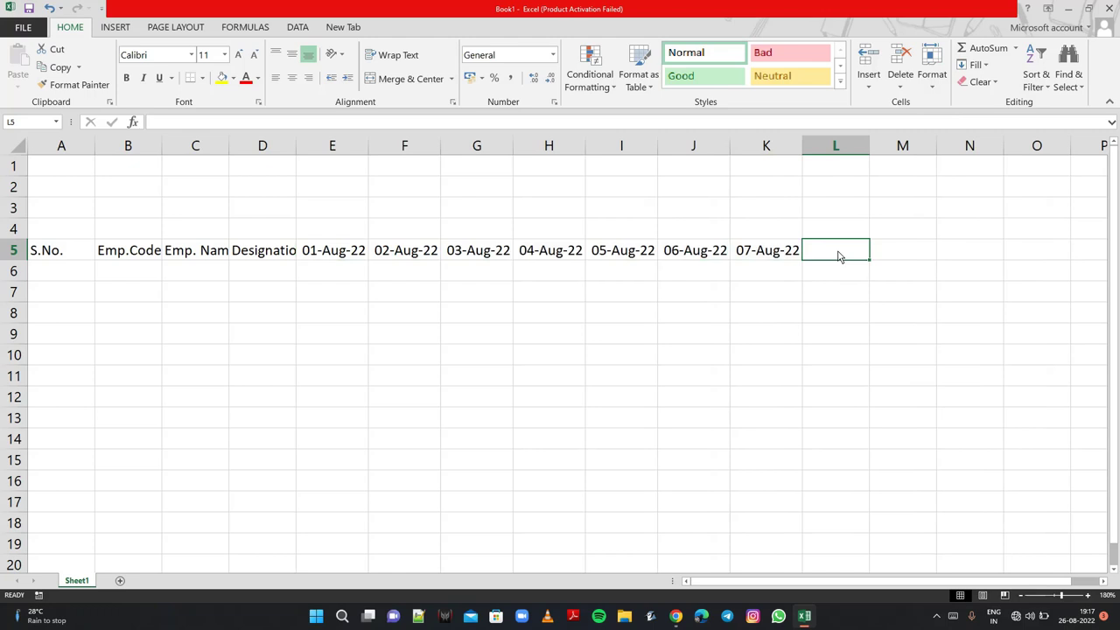
- Enter the two-line heading Total/Days in L4:L5
click(836, 236)
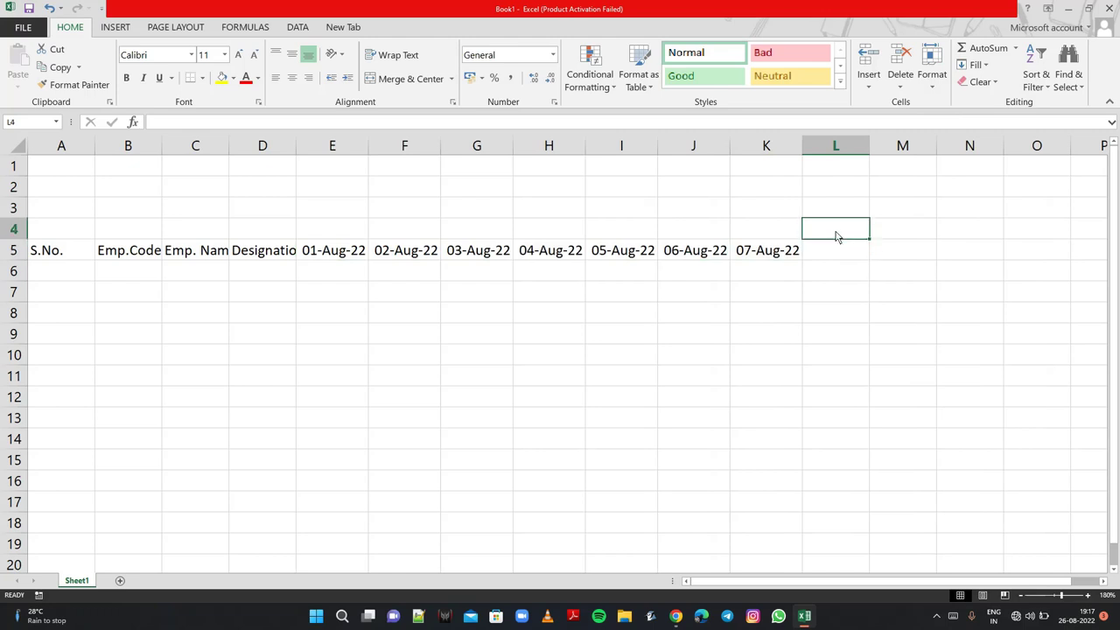
key(Caps_Lock)
text(T)
key(Caps_Lock)
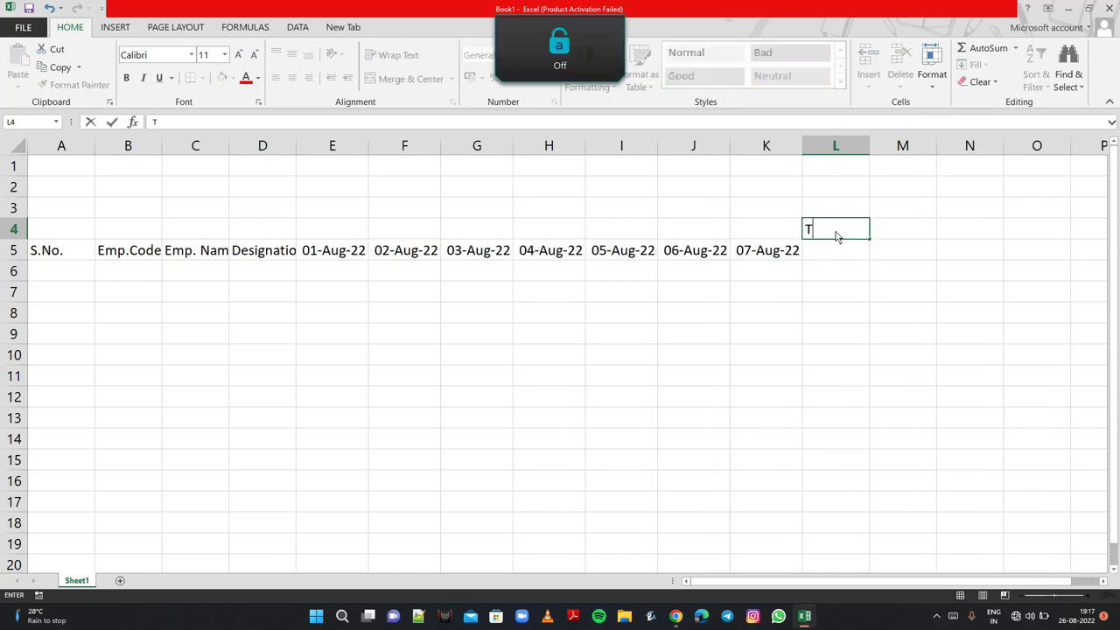
text(ota)
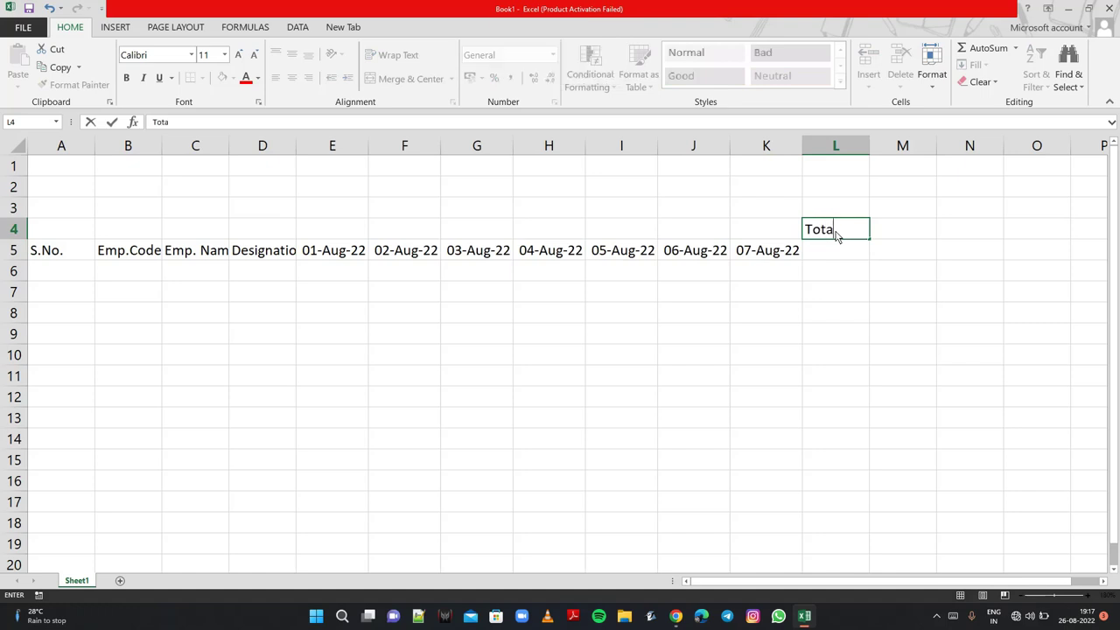
text(l)
key(Return)
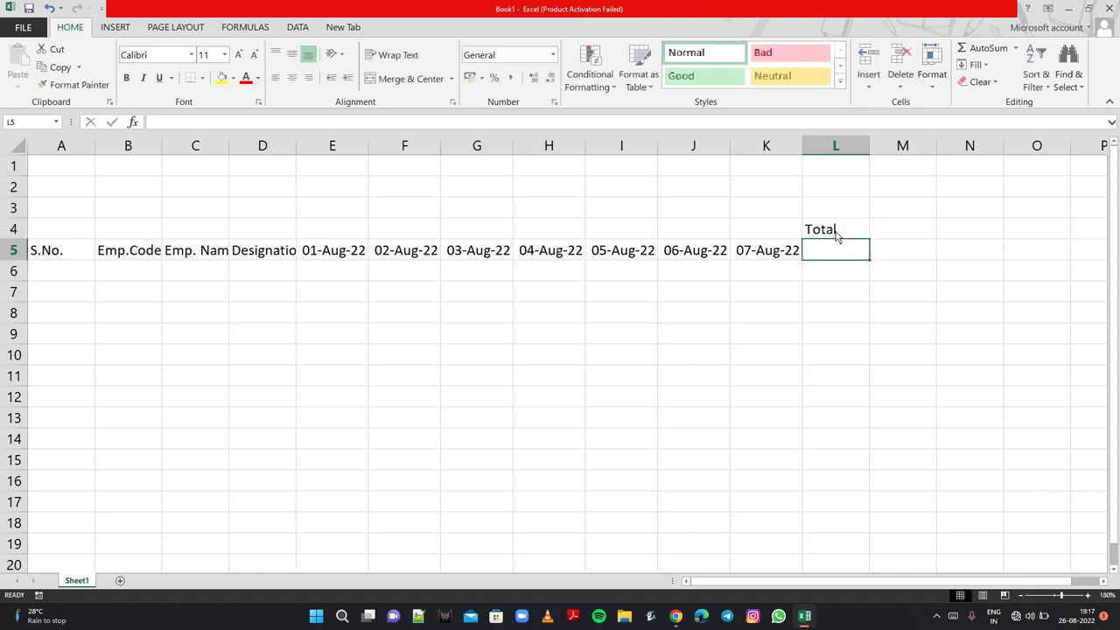
text(Day)
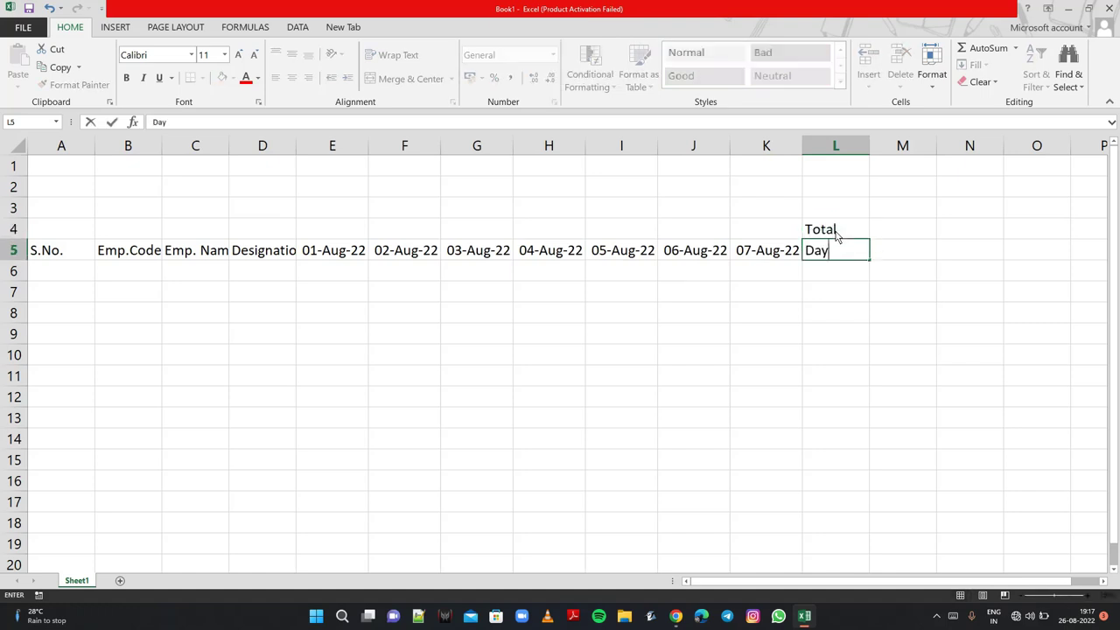
text(s)
key(Tab)
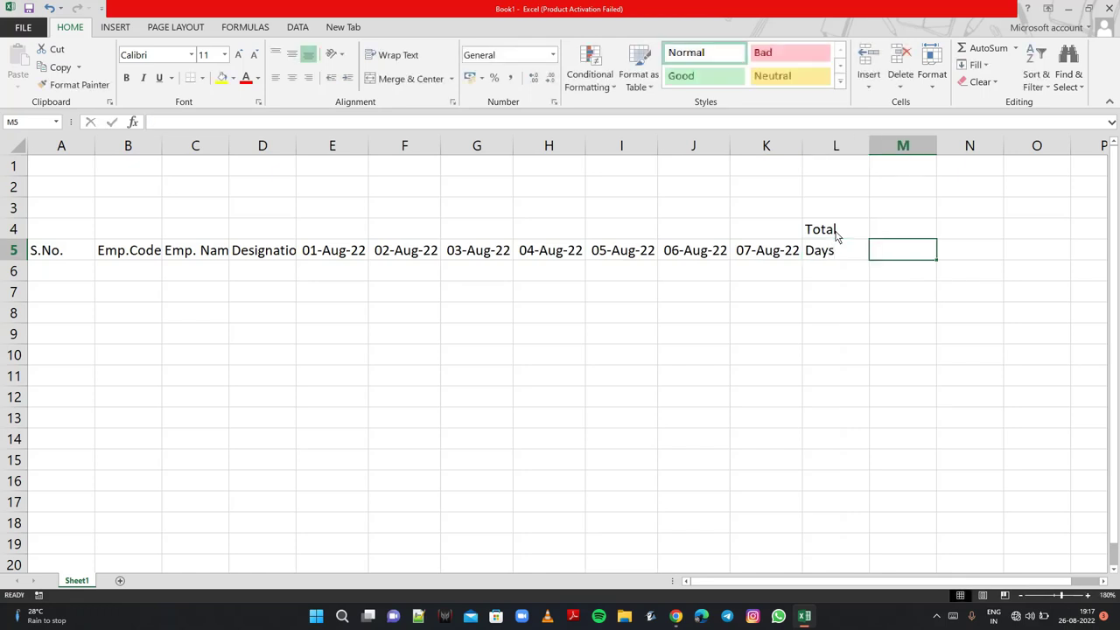
- Add the two-line headings Off/Days in M4:M5 and Present/Days in N4:N5
key(Up)
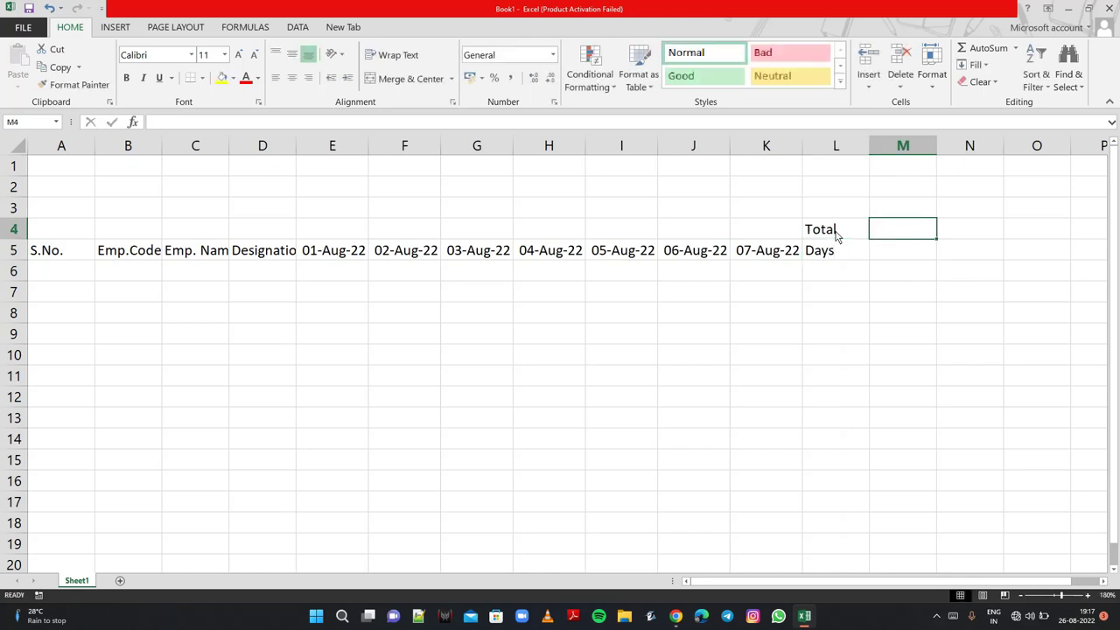
text(Off)
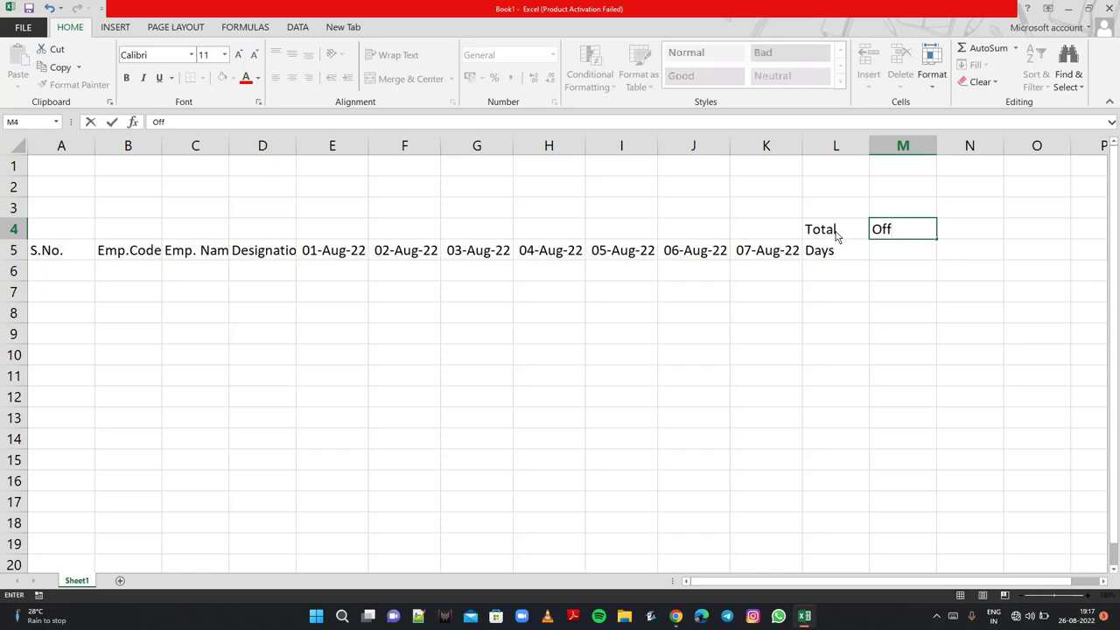
key(Return)
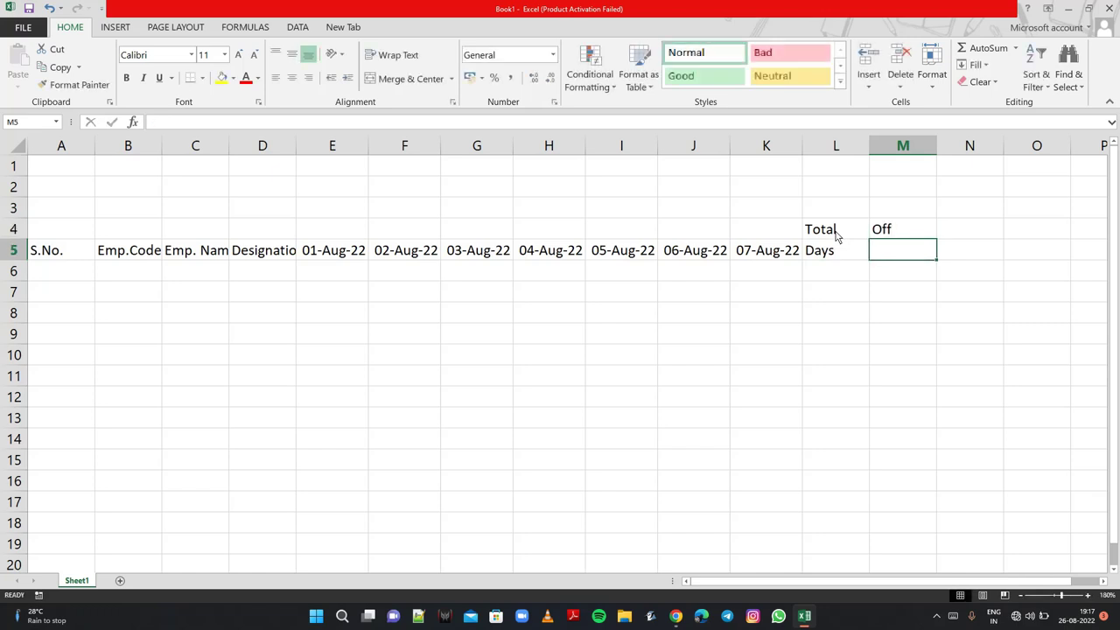
text(Da)
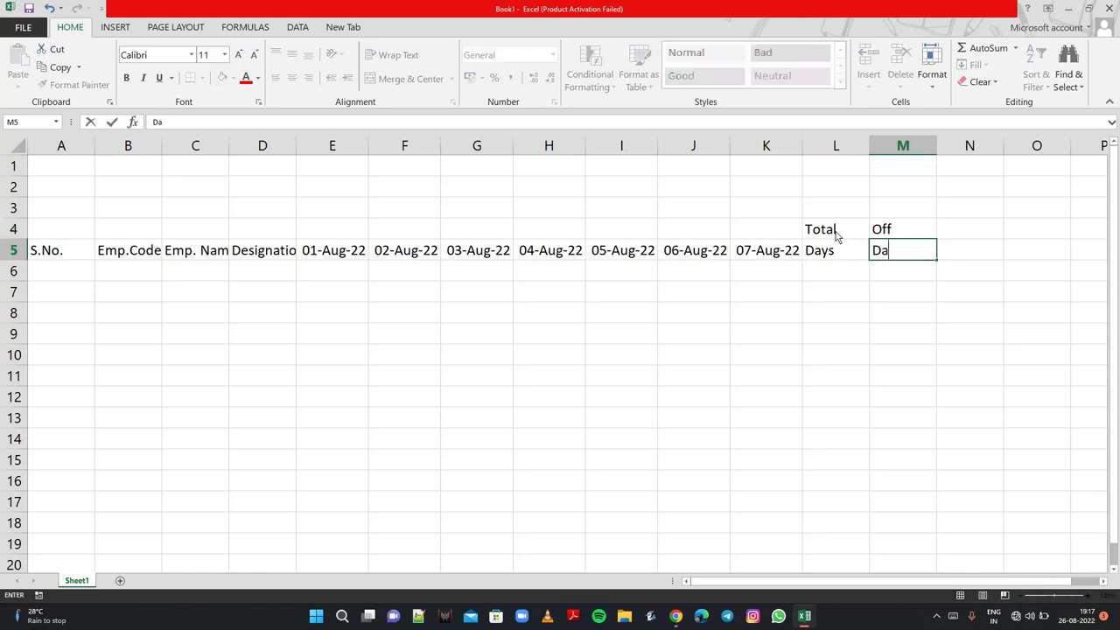
text(ys)
key(Tab)
key(Up)
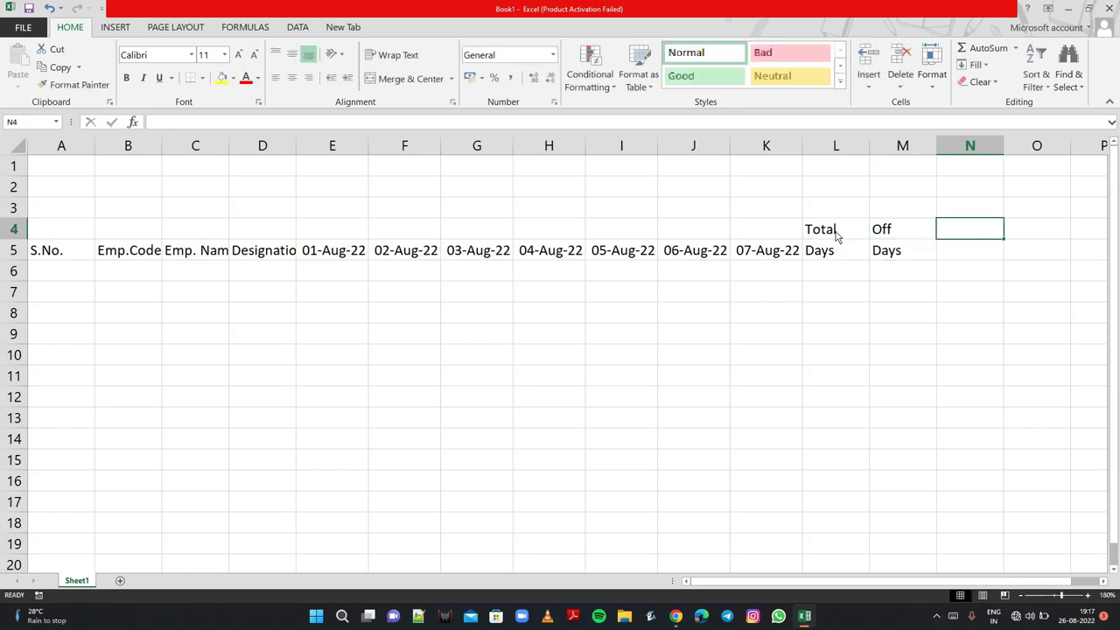
text(Prese)
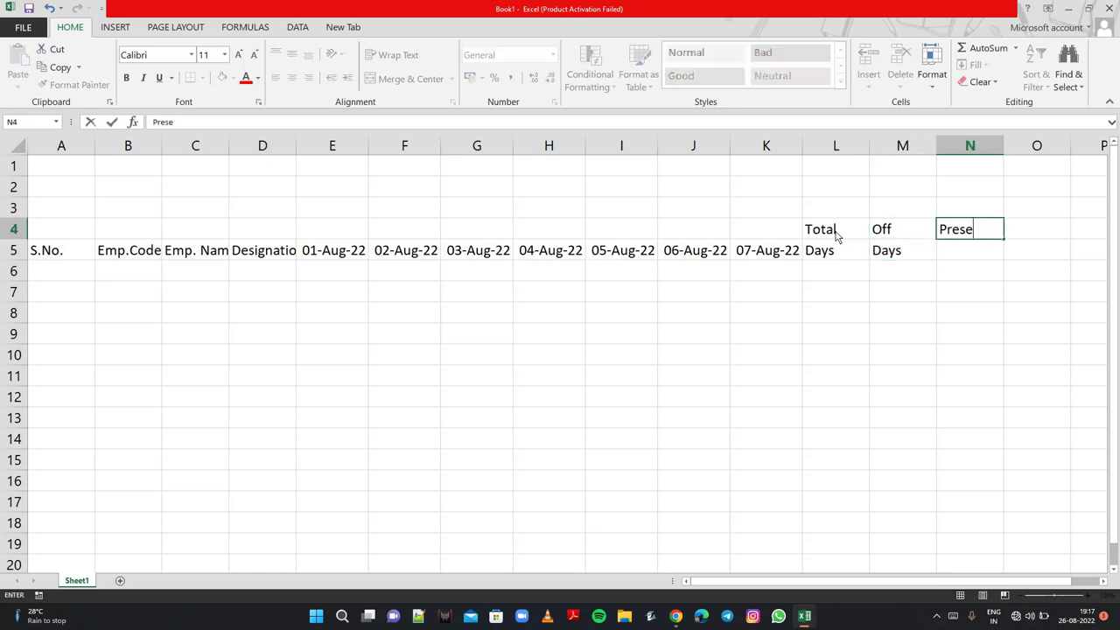
text(nt)
key(Return)
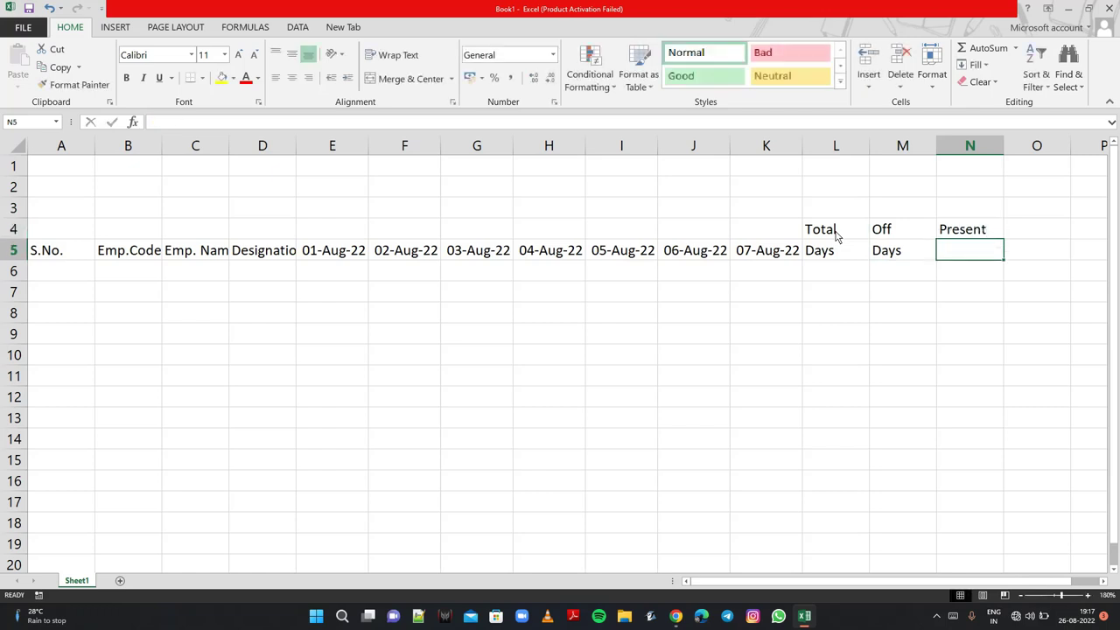
text(Days)
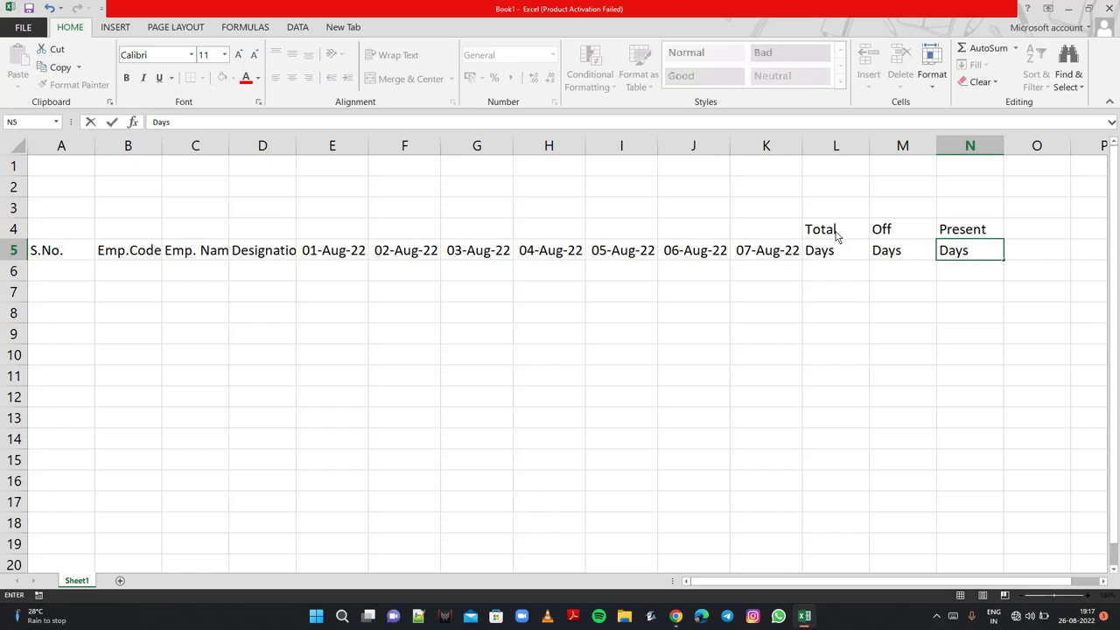
key(Tab)
- Add Absent/Days in O4:O5 and Half/Days in P4:P5, then return to row 6
key(Up)
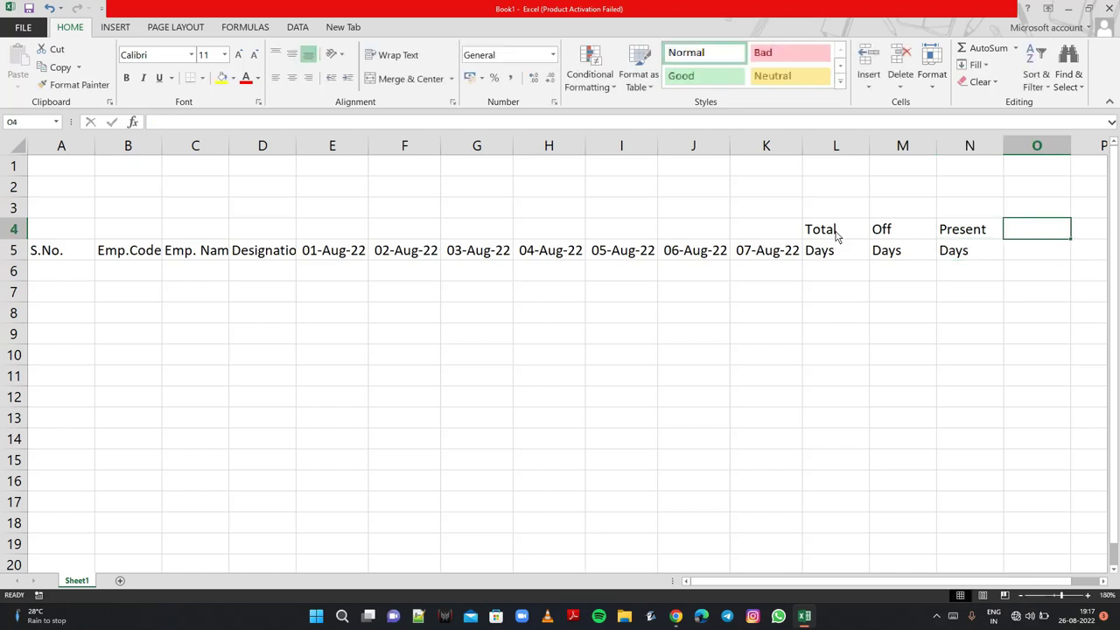
text(A)
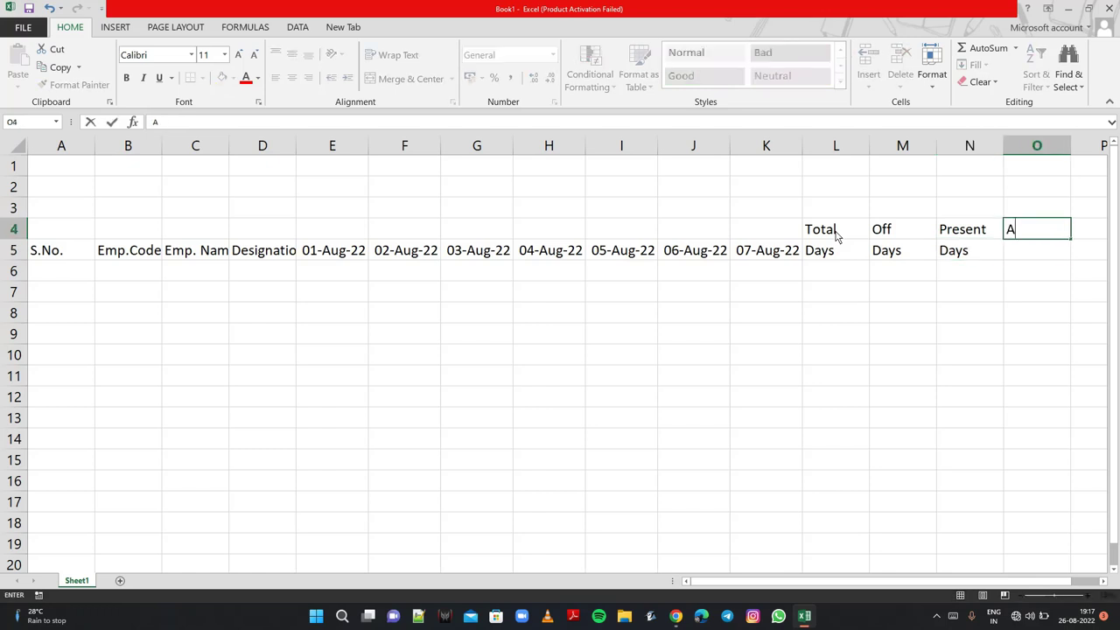
text(bsent)
key(Return)
text(Dya)
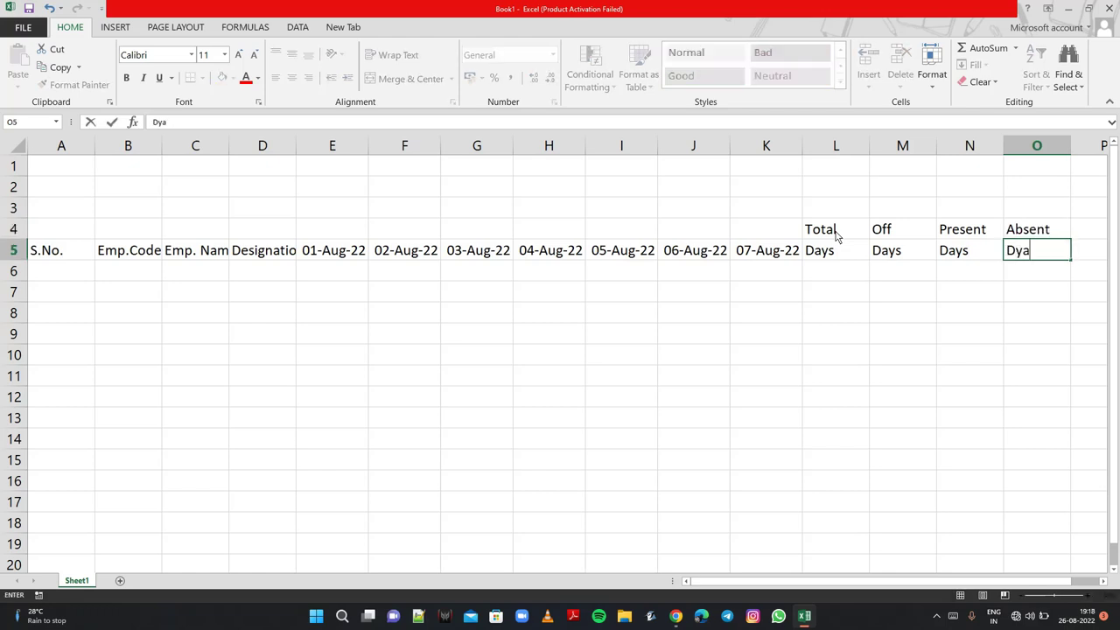
text(s)
key(BackSpace)
key(BackSpace)
key(BackSpace)
text(ays)
key(Tab)
key(Up)
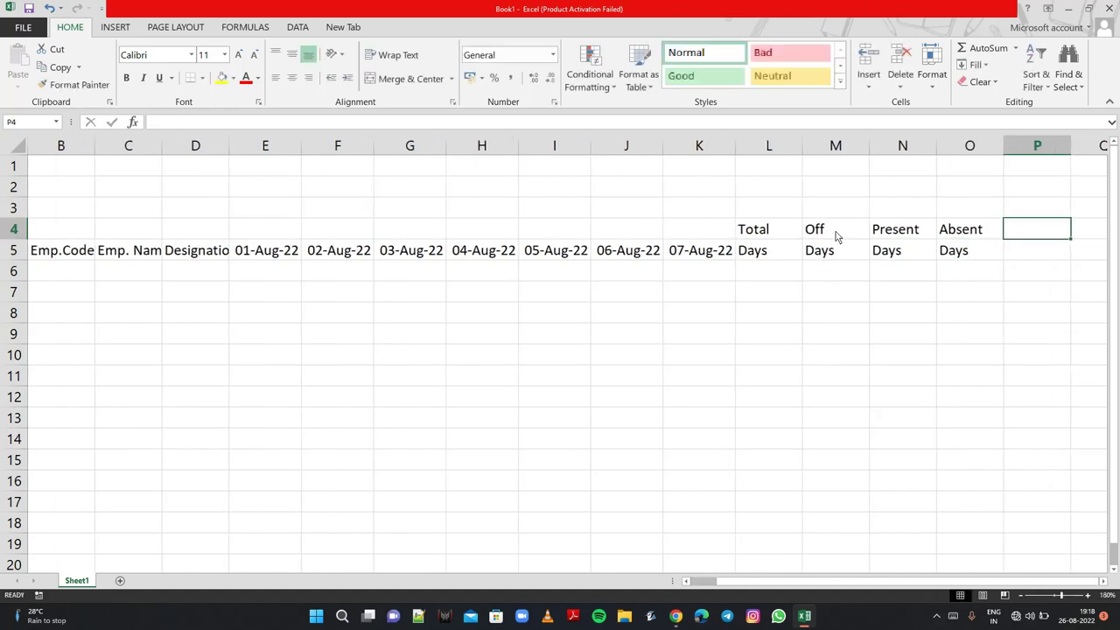
text(H)
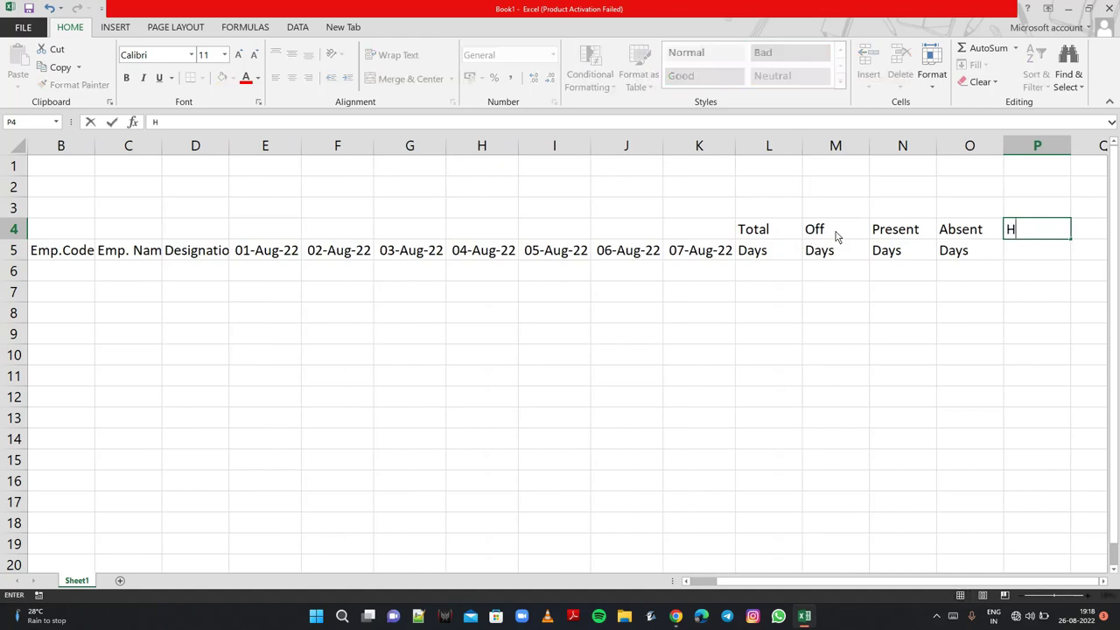
text(alf)
key(Return)
text(Day)
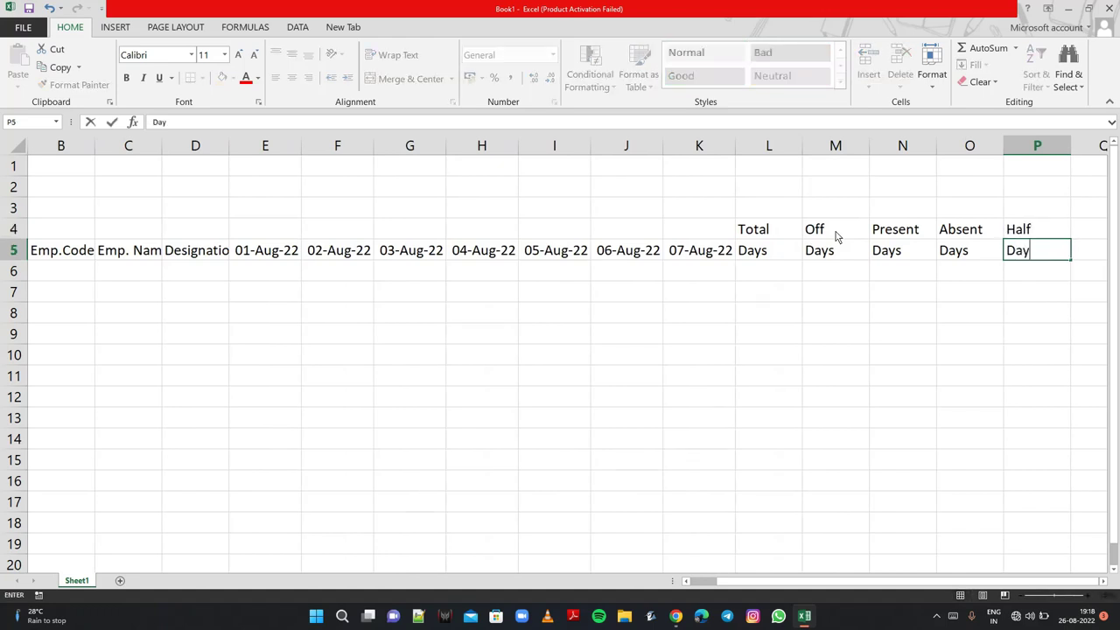
text(s)
key(Left)
key(Down)
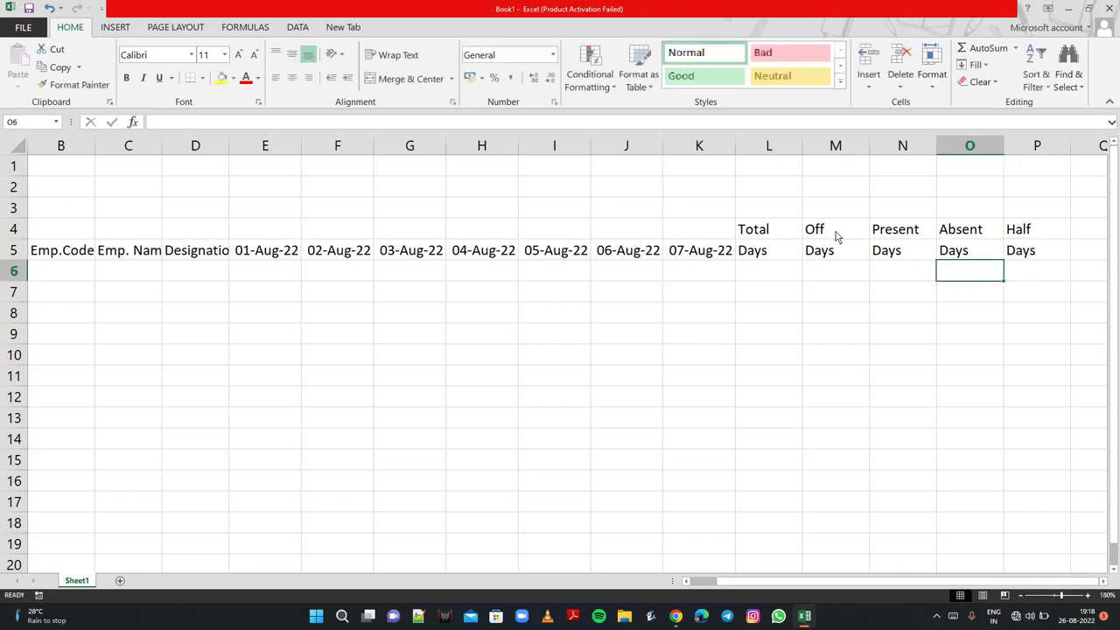
key(Left)
key(Left)
key(Left)
key(Left)
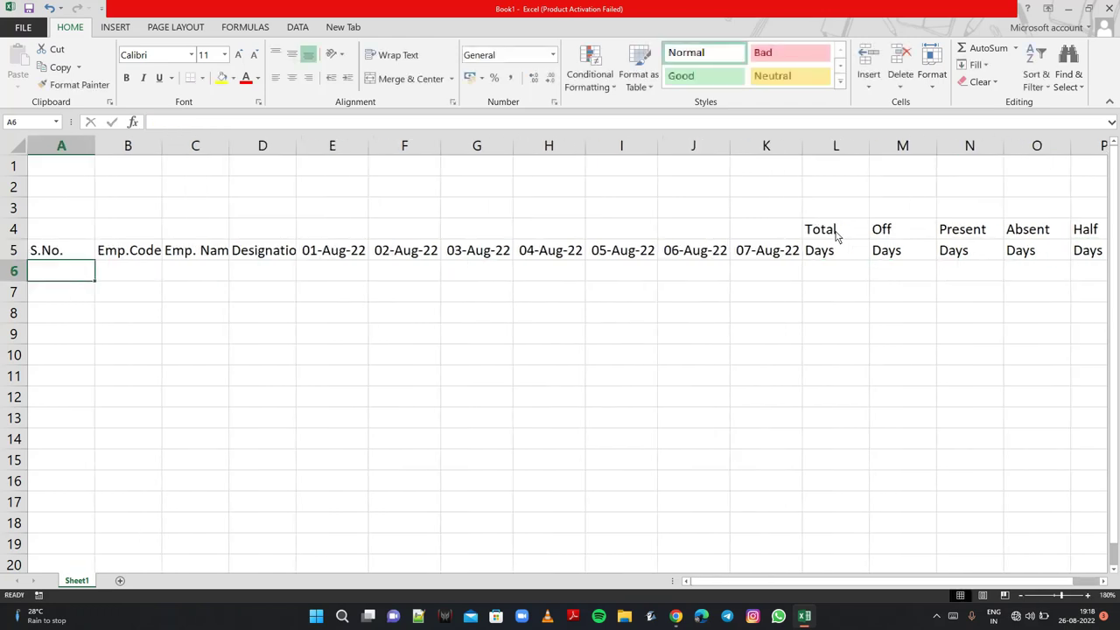
- Number the S.No. cells A6:A15 from 1 to 10 using a fill series
text(1)
key(Return)
text(2)
key(Return)
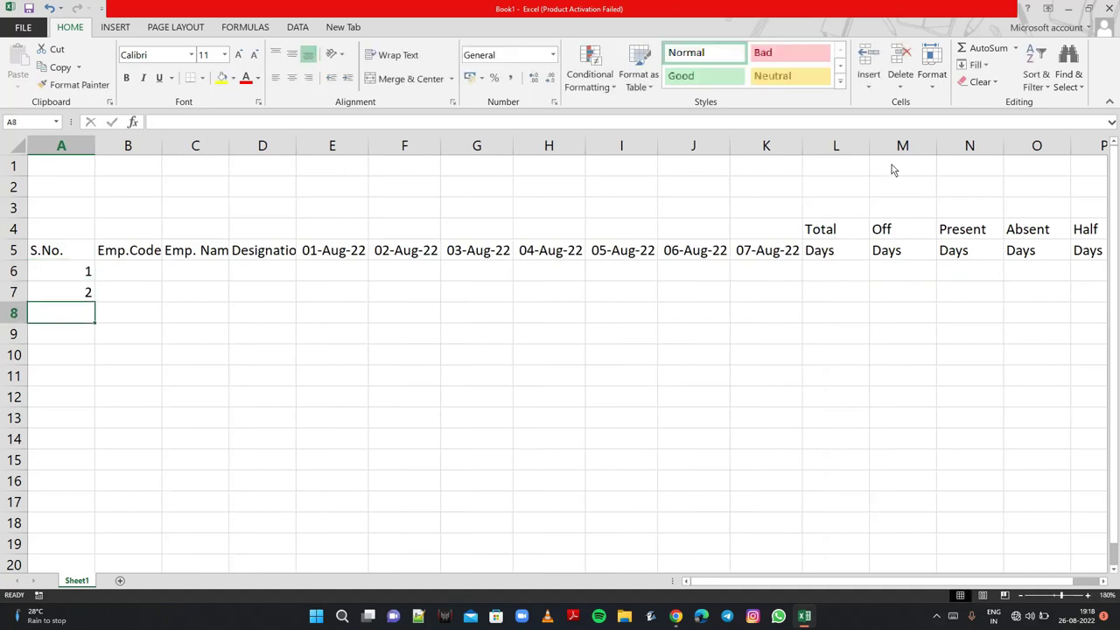
drag(81, 277, 84, 292)
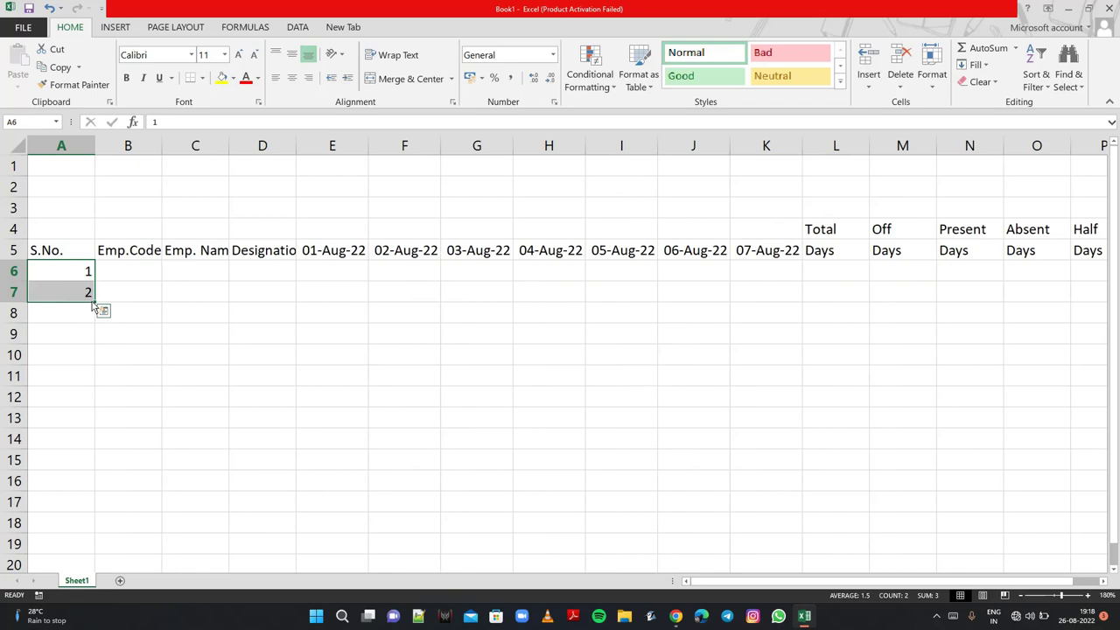
drag(92, 303, 96, 453)
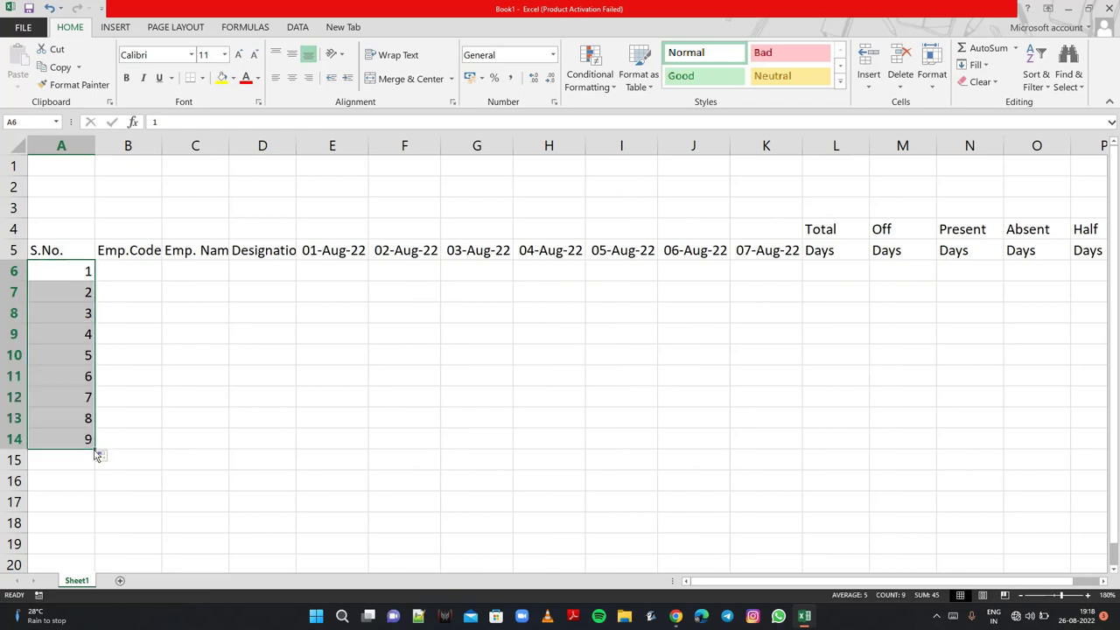
click(80, 460)
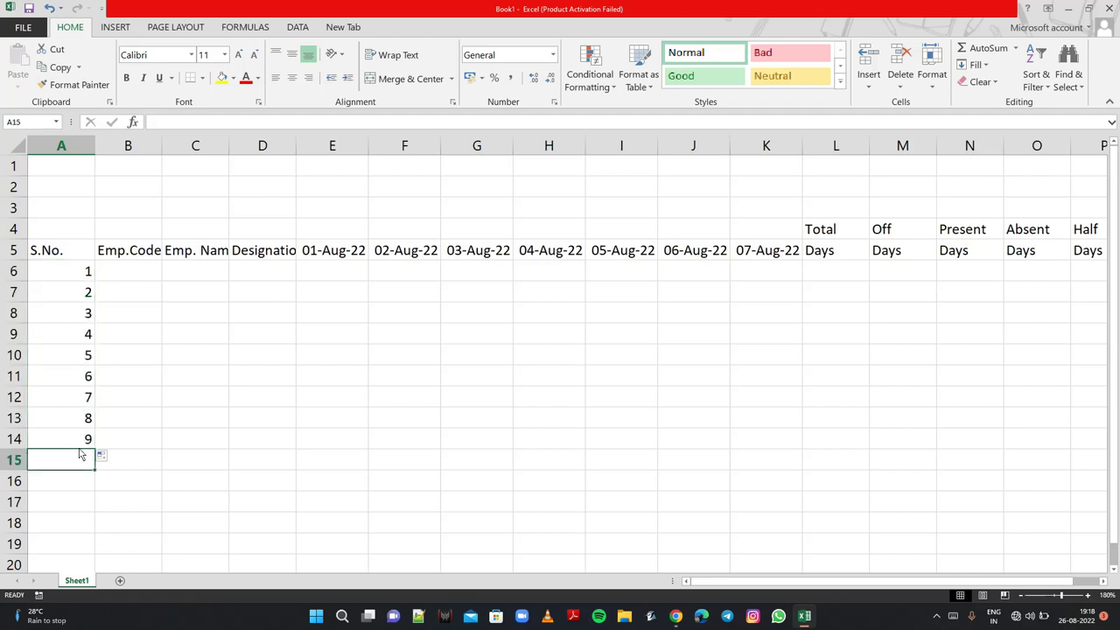
text(10)
key(Return)
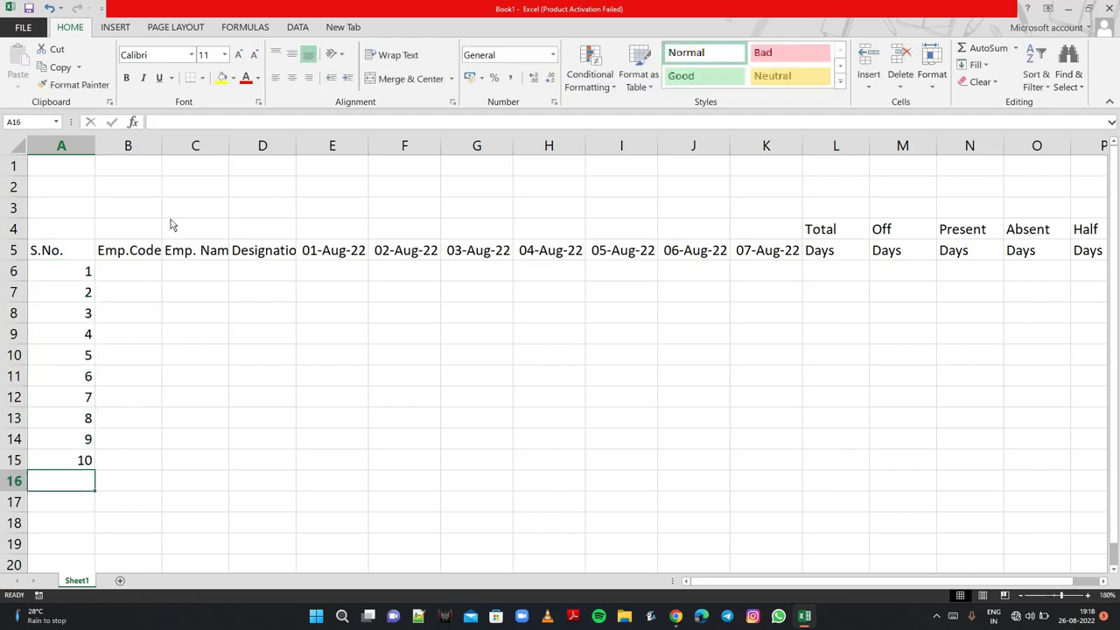
- Fill B6:B15 with employee codes E501 through E510 using the fill handle
click(136, 270)
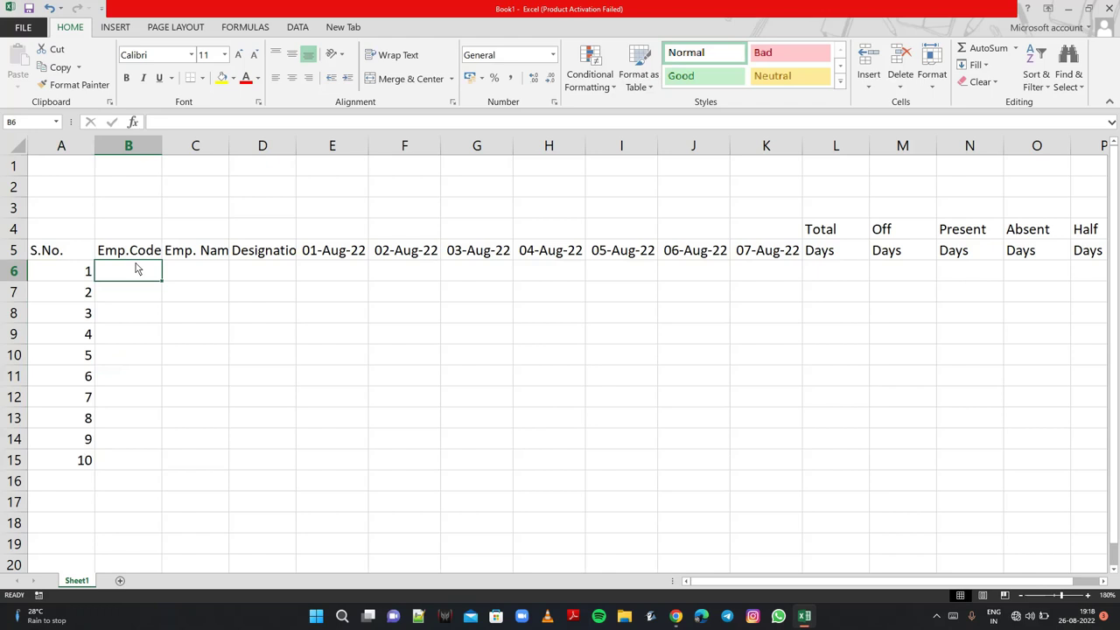
text(E)
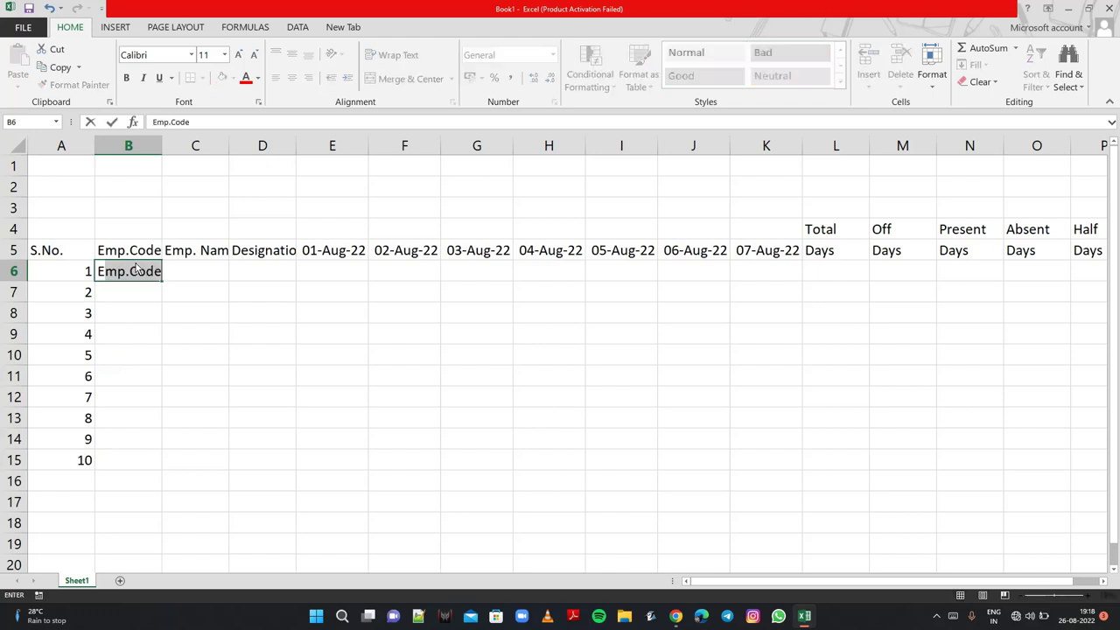
text(501)
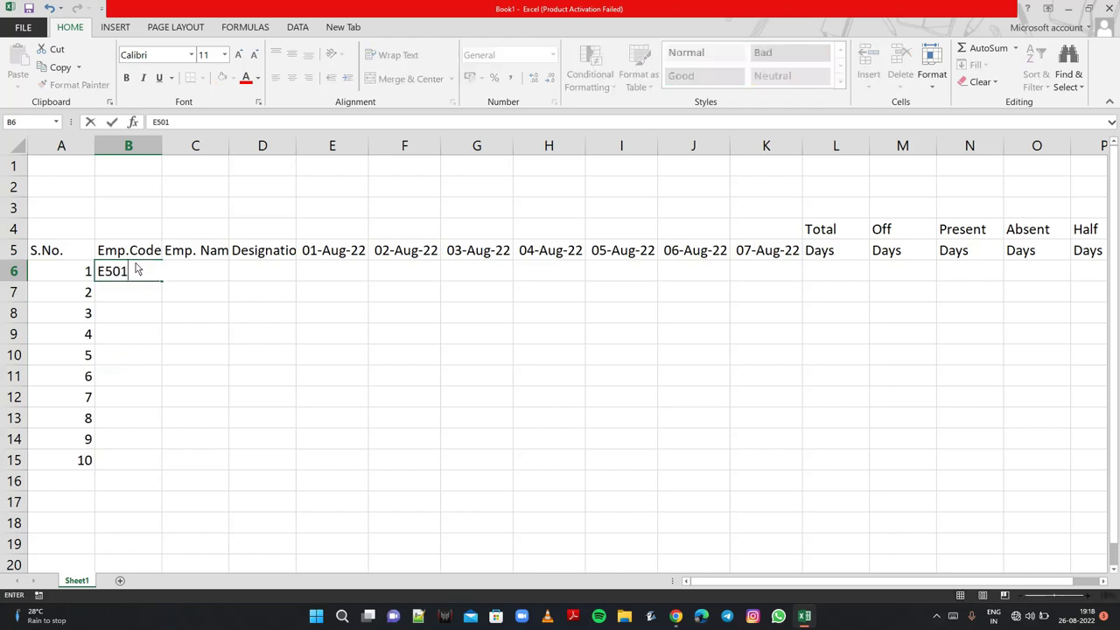
key(Return)
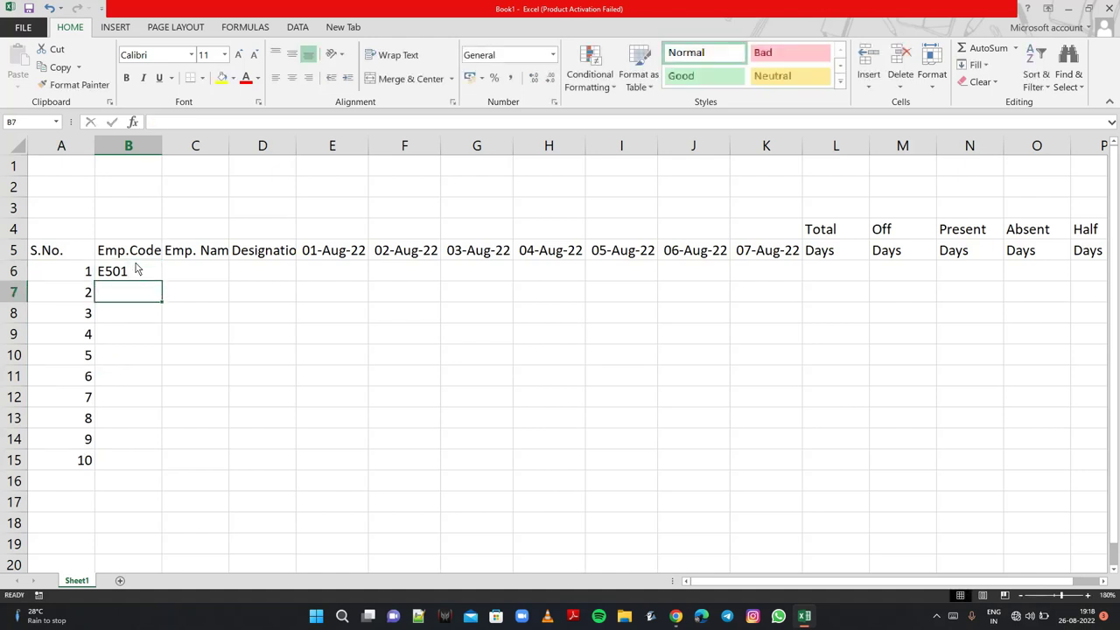
text(E502)
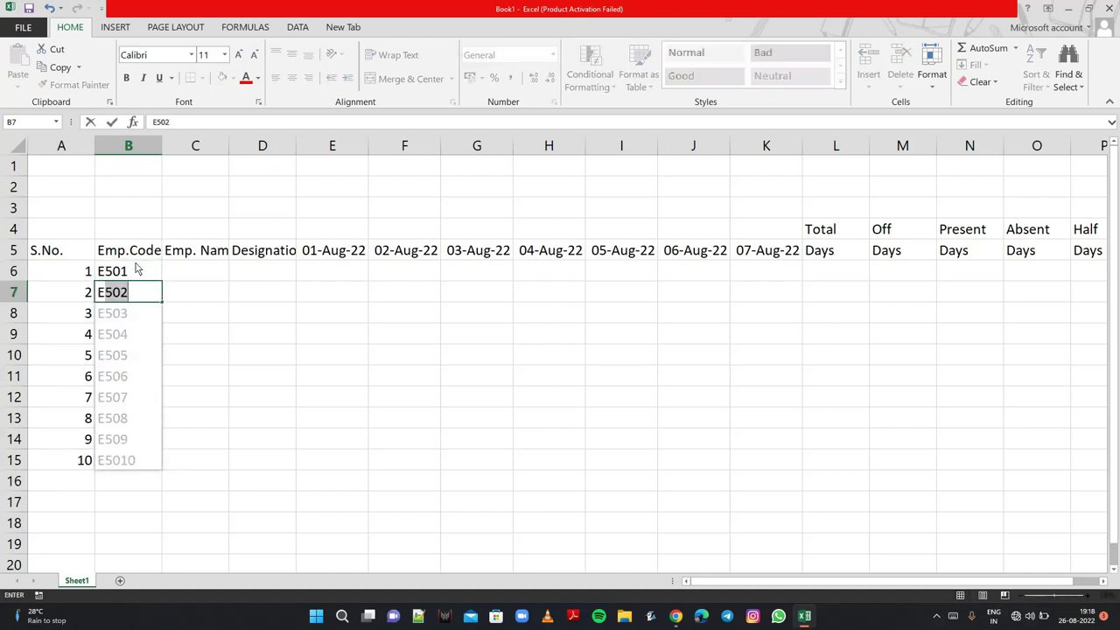
key(BackSpace)
text(2)
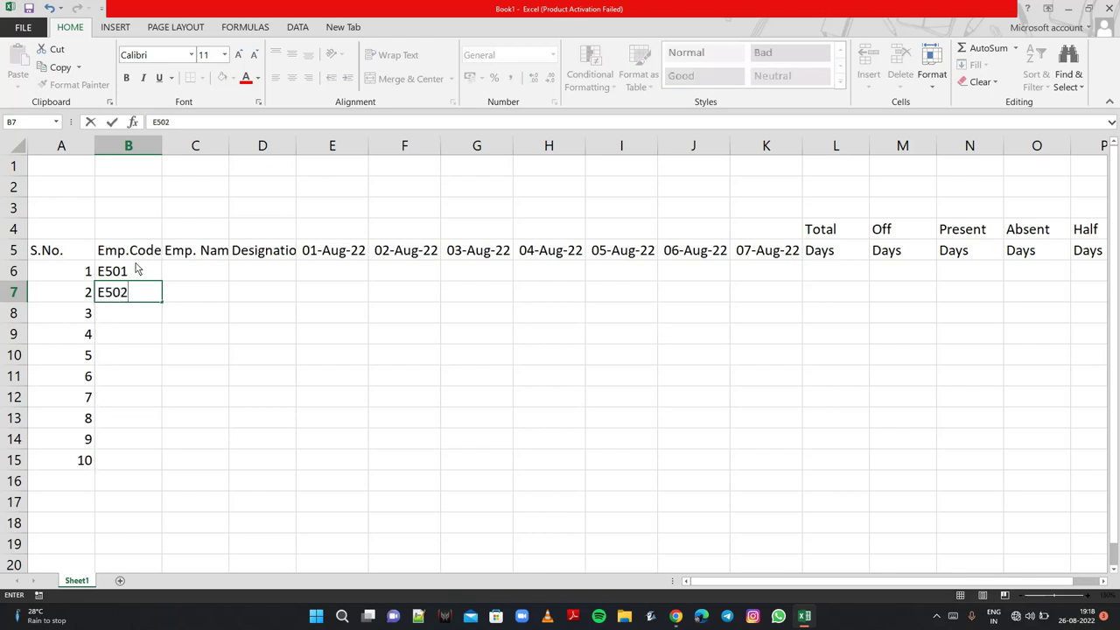
drag(135, 272, 165, 470)
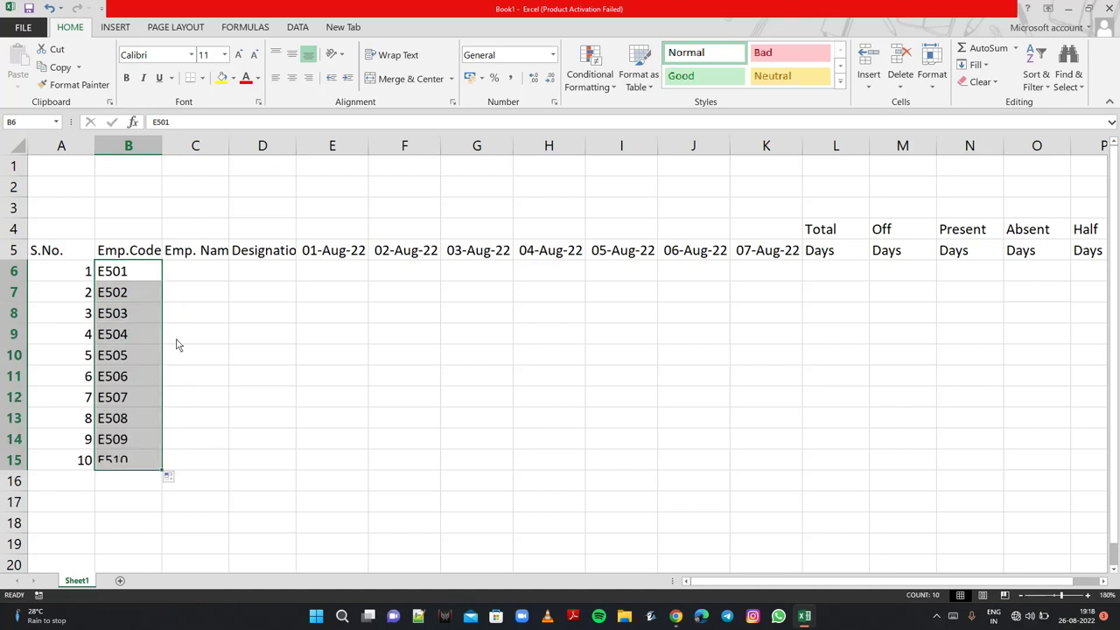
click(194, 276)
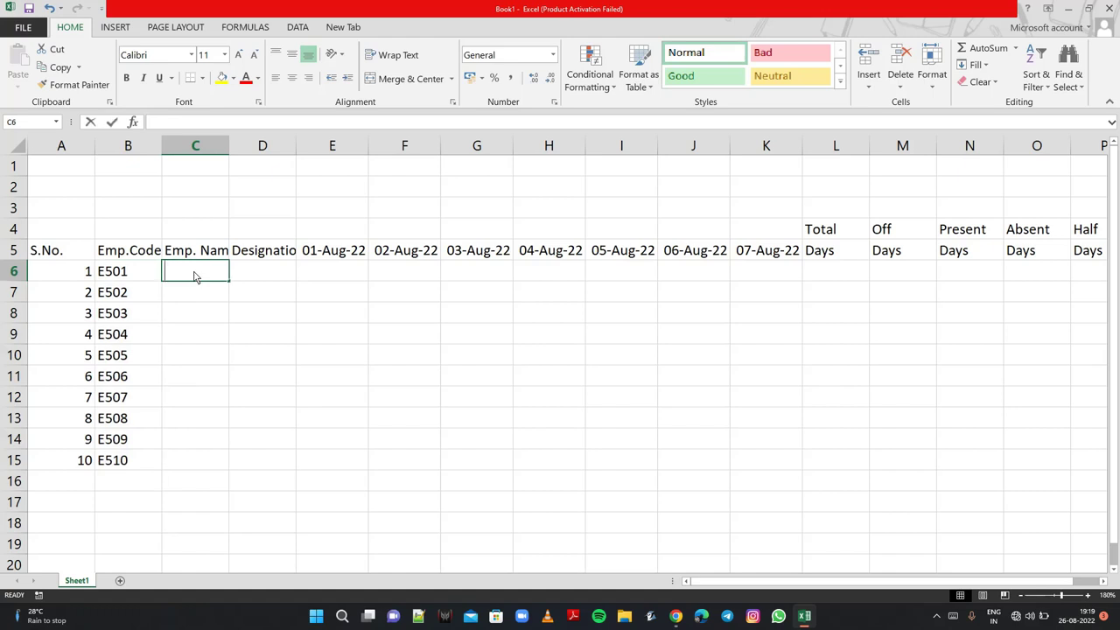
- Type the first five employees' full names into C6:C10
text(s)
key(BackSpace)
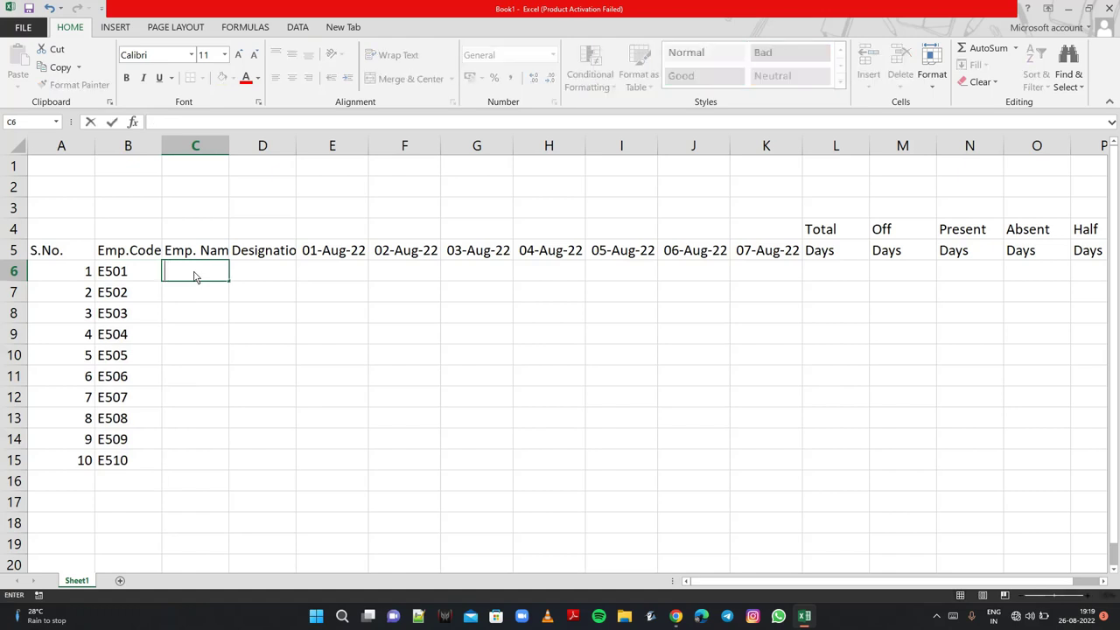
text(Sandee)
text(p)
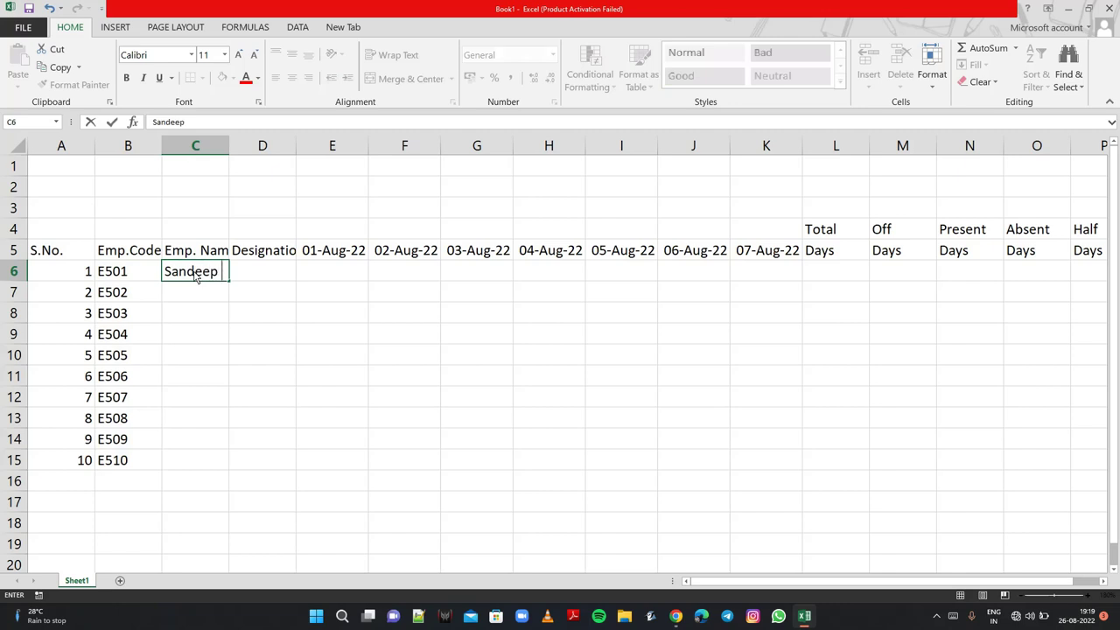
text( Kumar)
key(Return)
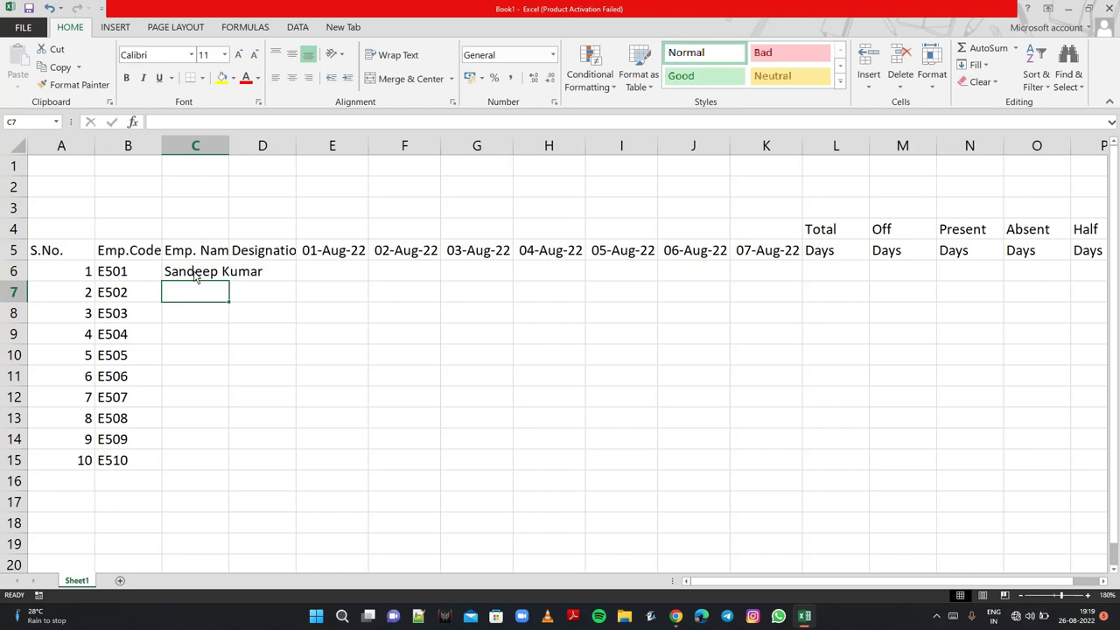
text(Su)
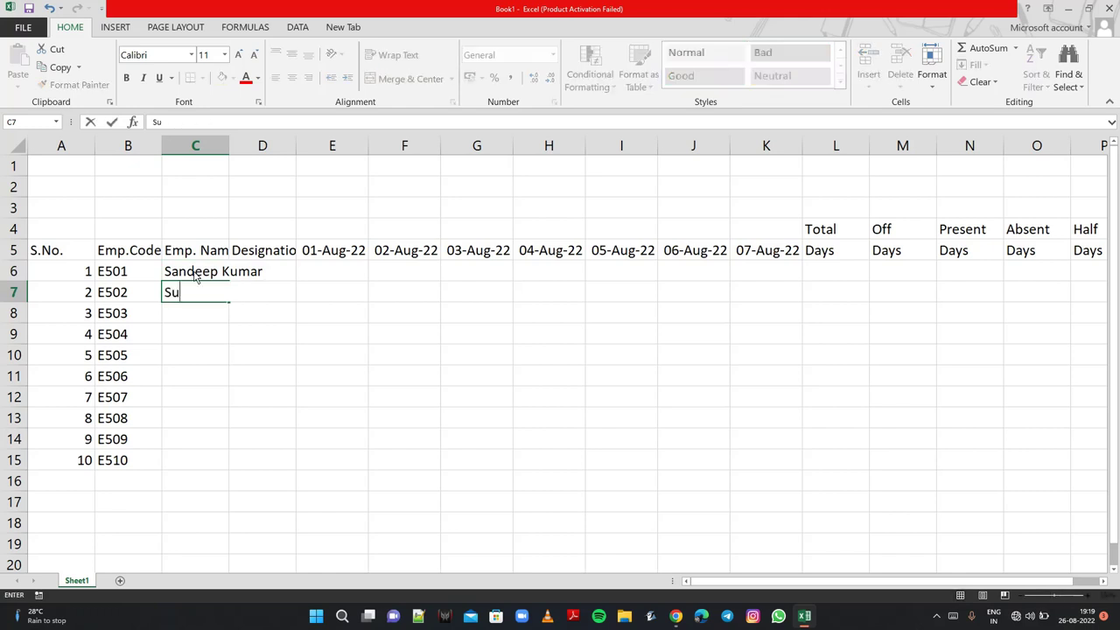
text(dhir)
text( Moh)
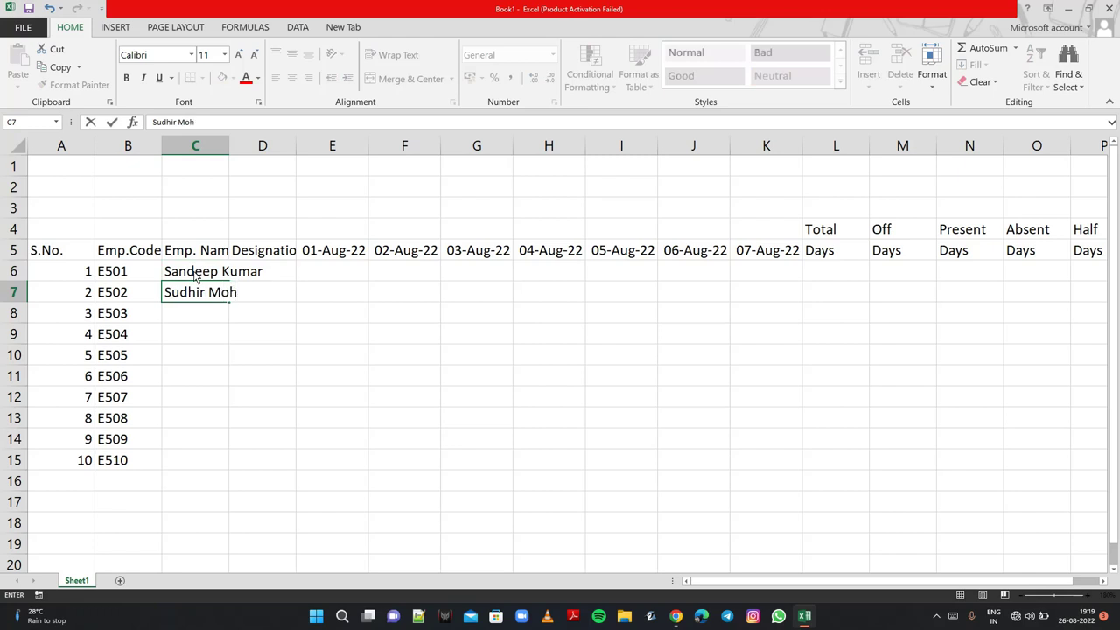
text(an)
key(Return)
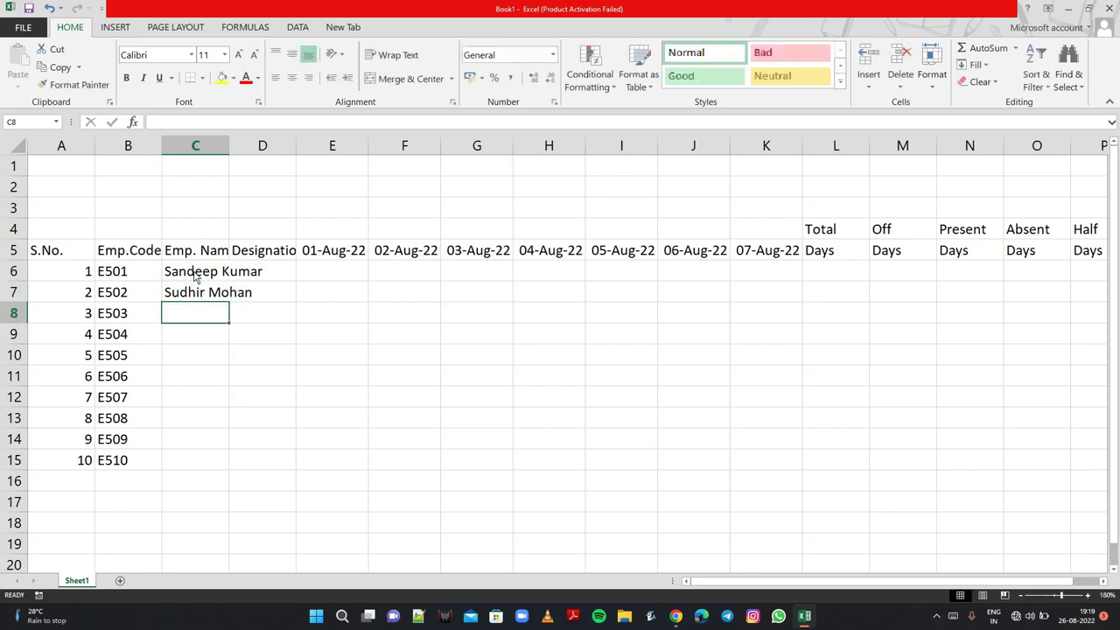
text(Ashish )
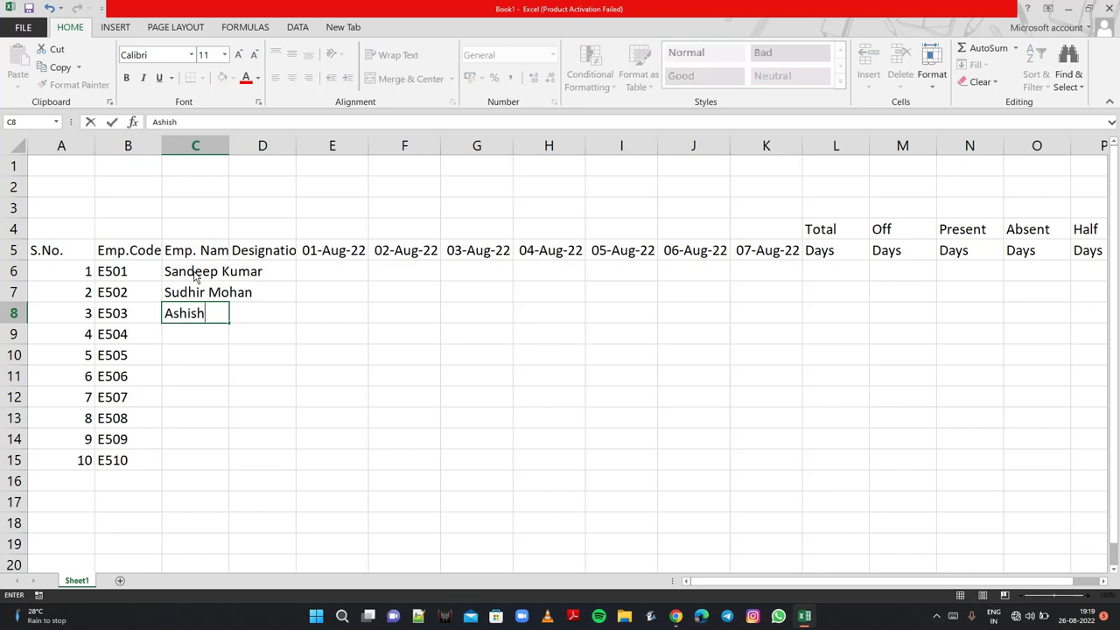
text(Sharm)
text(a)
key(Return)
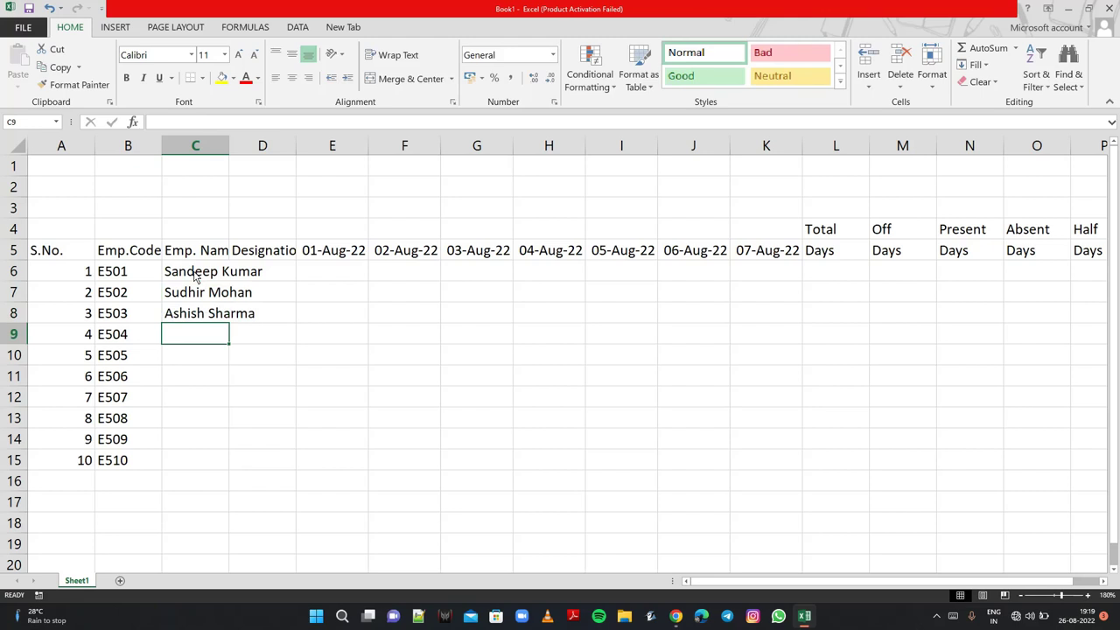
text(R)
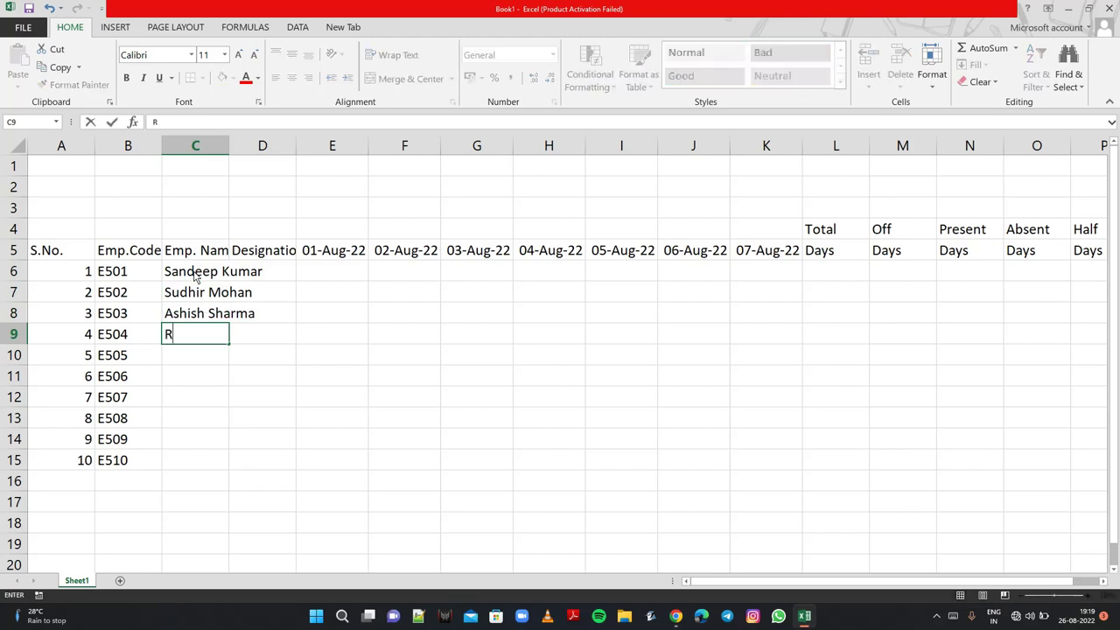
text(aja)
text( Verma)
key(Return)
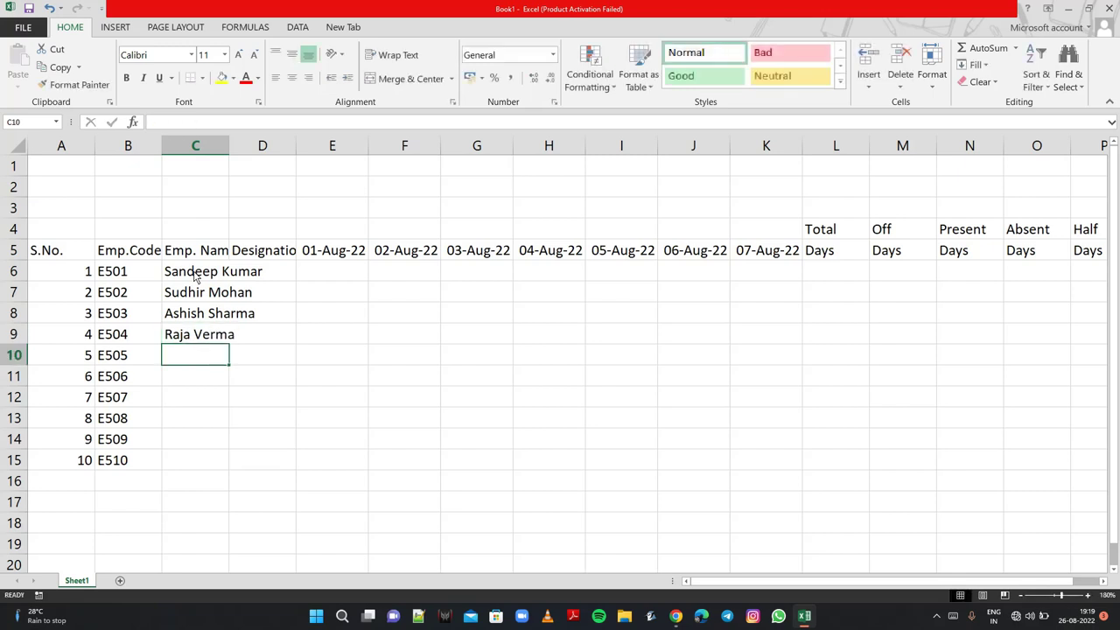
text(San)
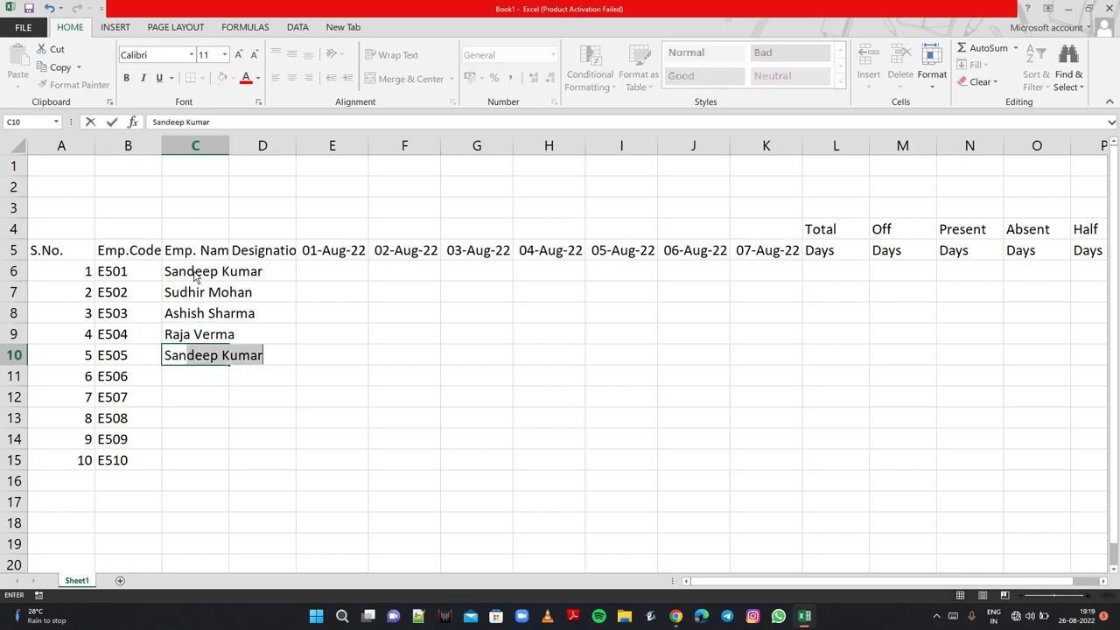
text(tosh )
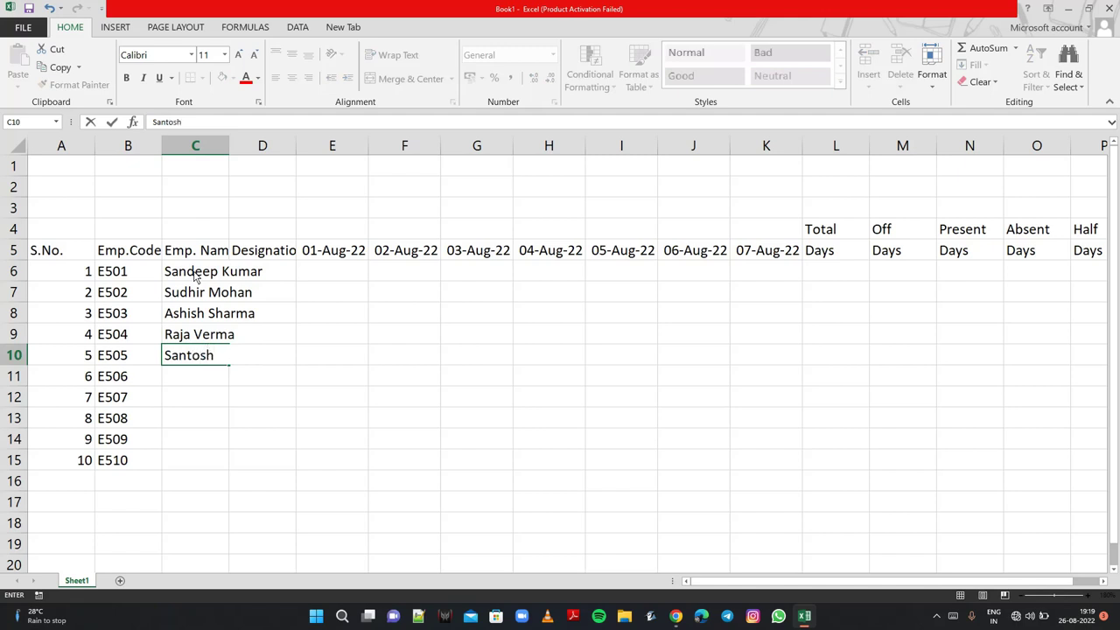
text(Tiwar)
text(i)
key(Return)
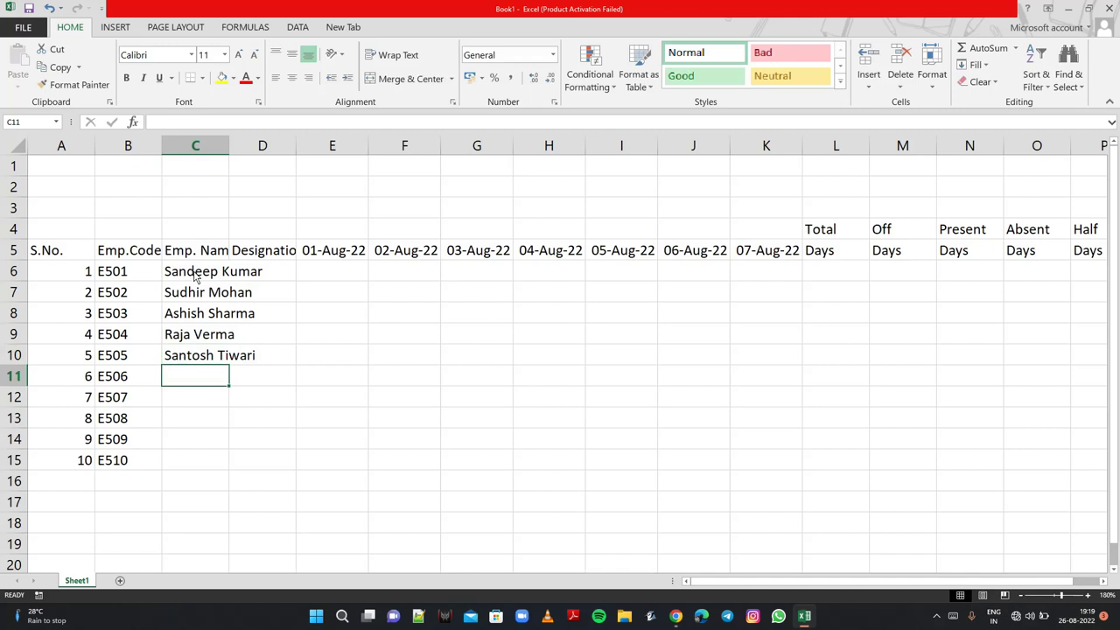
- Type the remaining five employees' full names into C11:C15, fixing typos
text(Rajes)
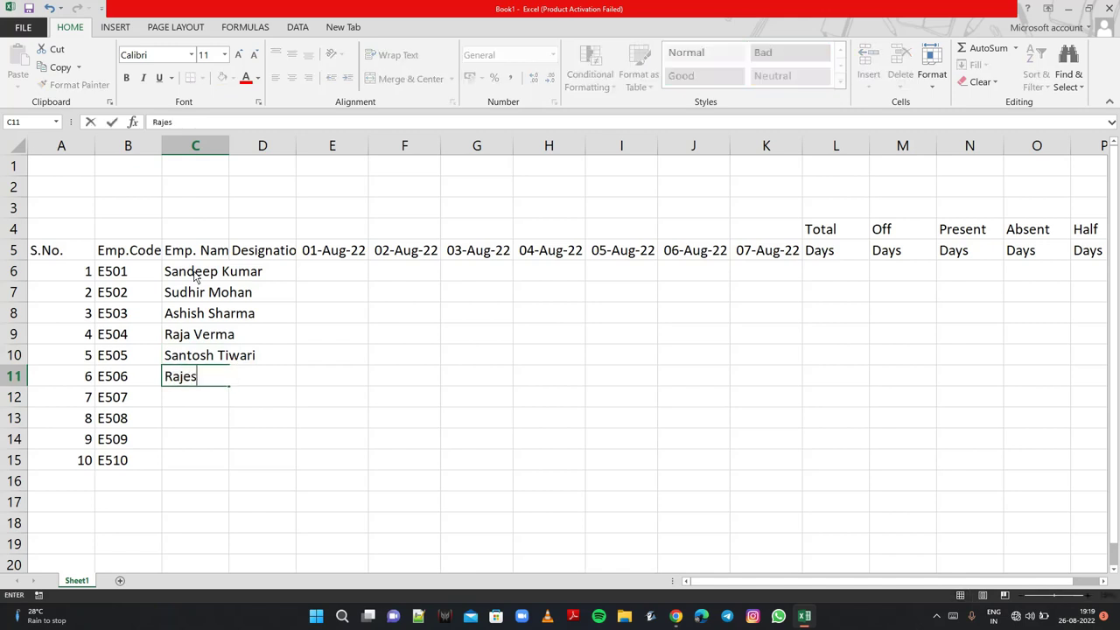
text(h Shar)
text(,)
key(BackSpace)
text(ma)
key(Return)
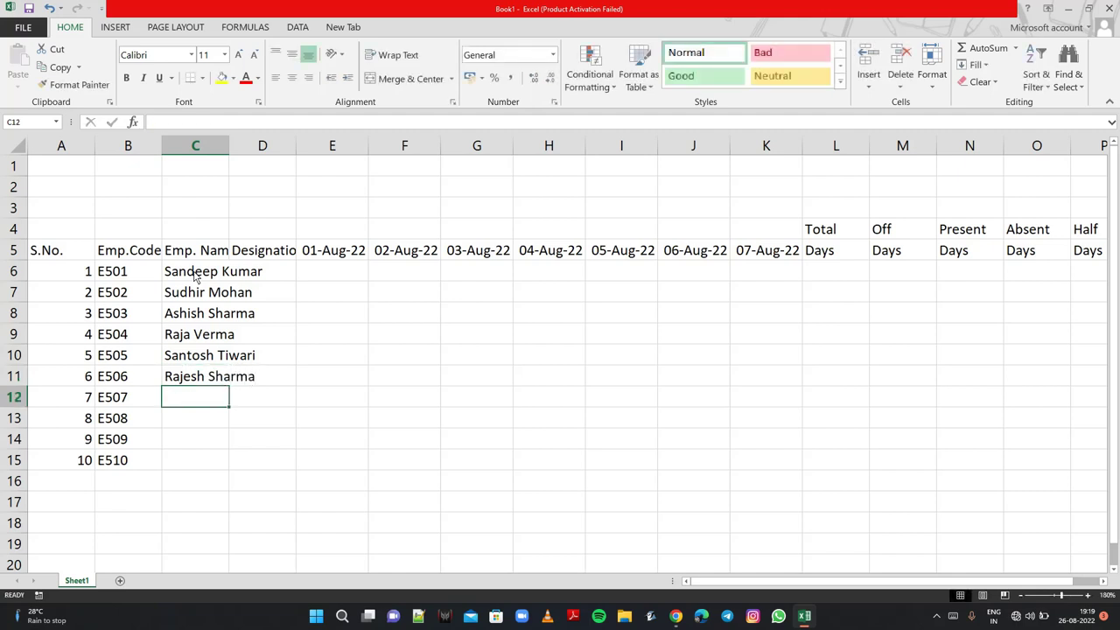
text(Dee)
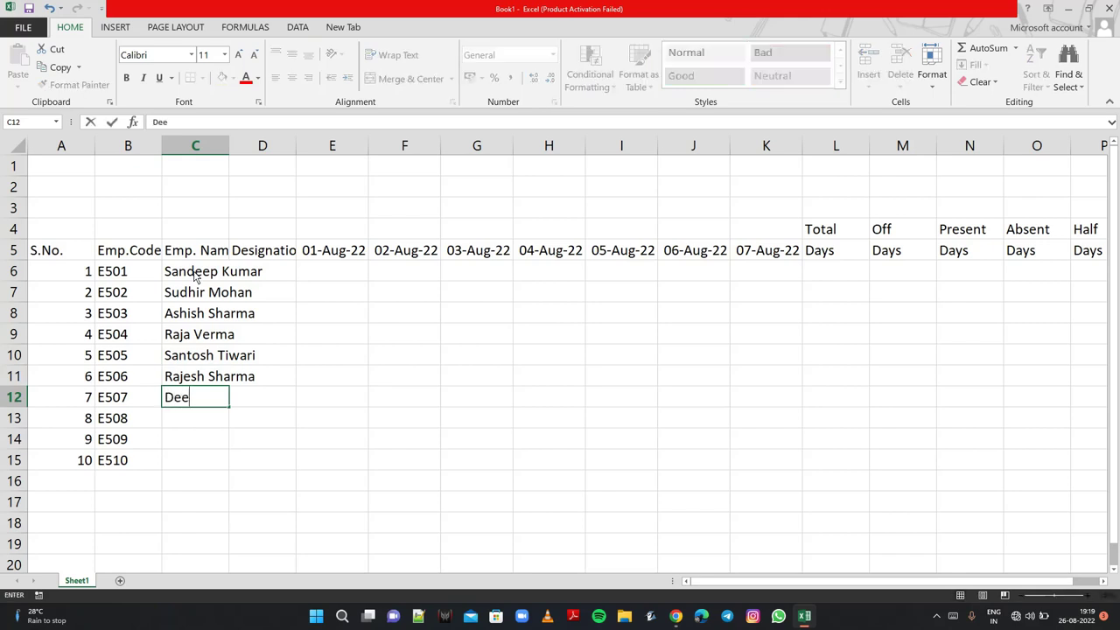
text(pak K)
text(umar)
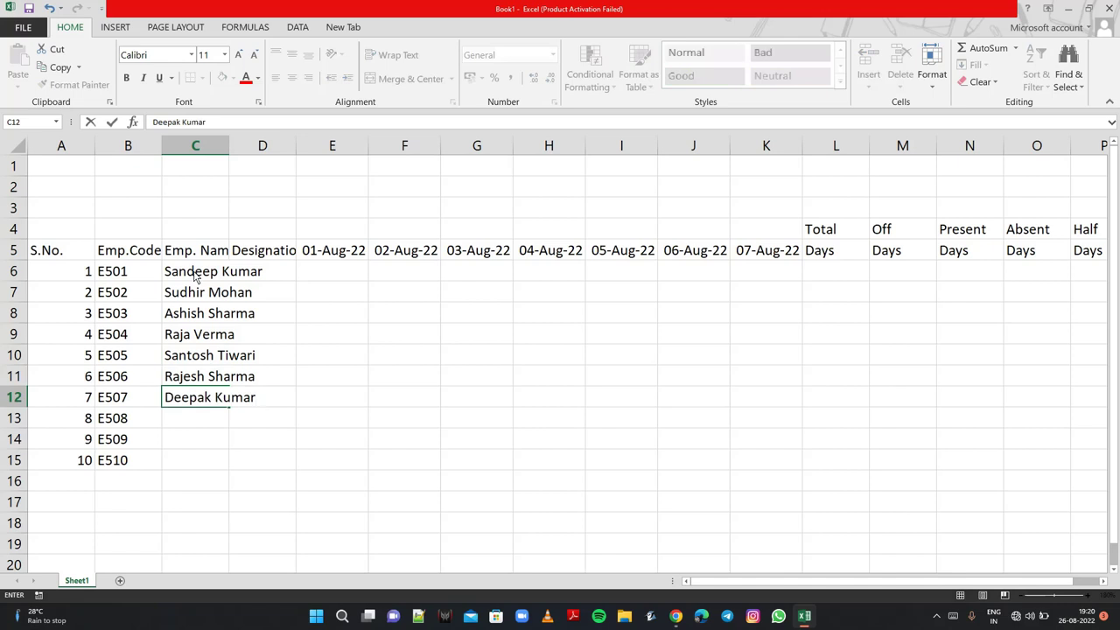
key(Return)
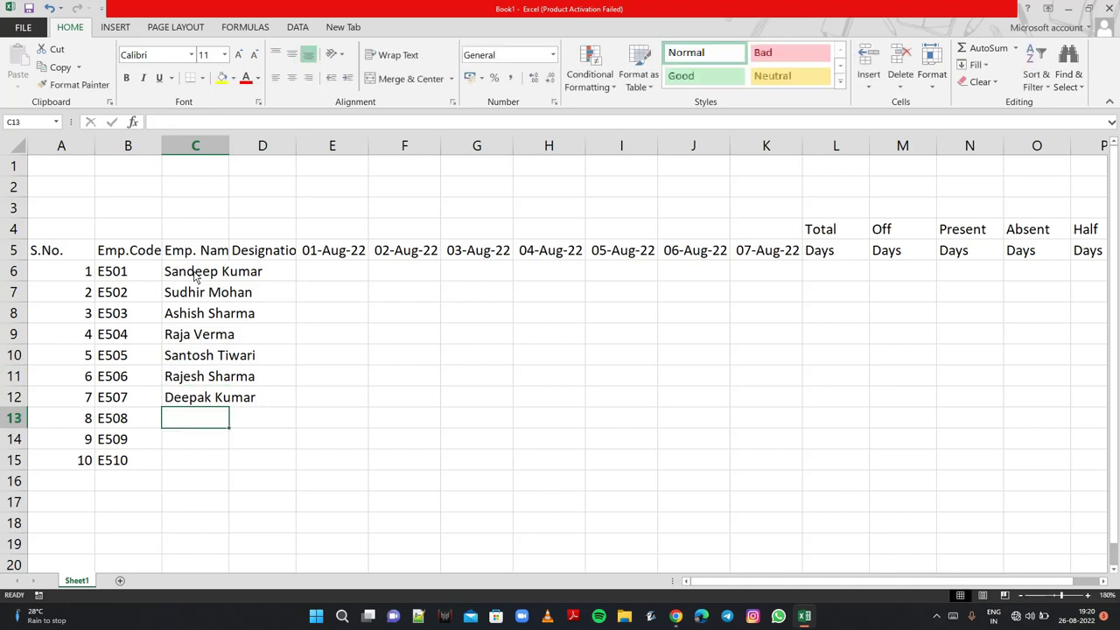
text(Sach)
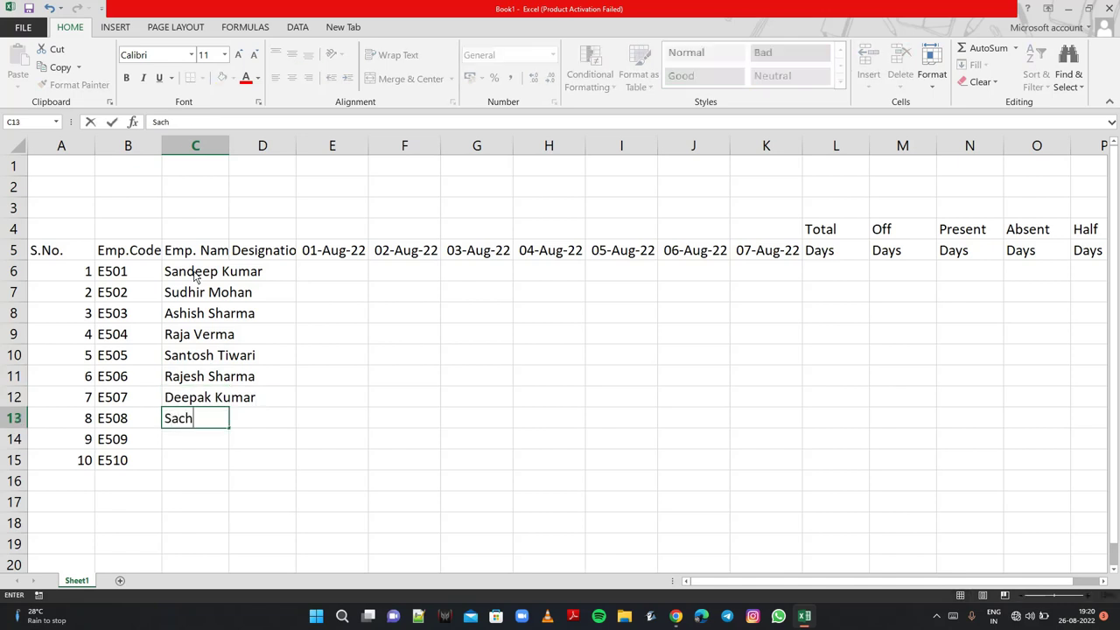
text(in Pu)
text(ndir)
key(Return)
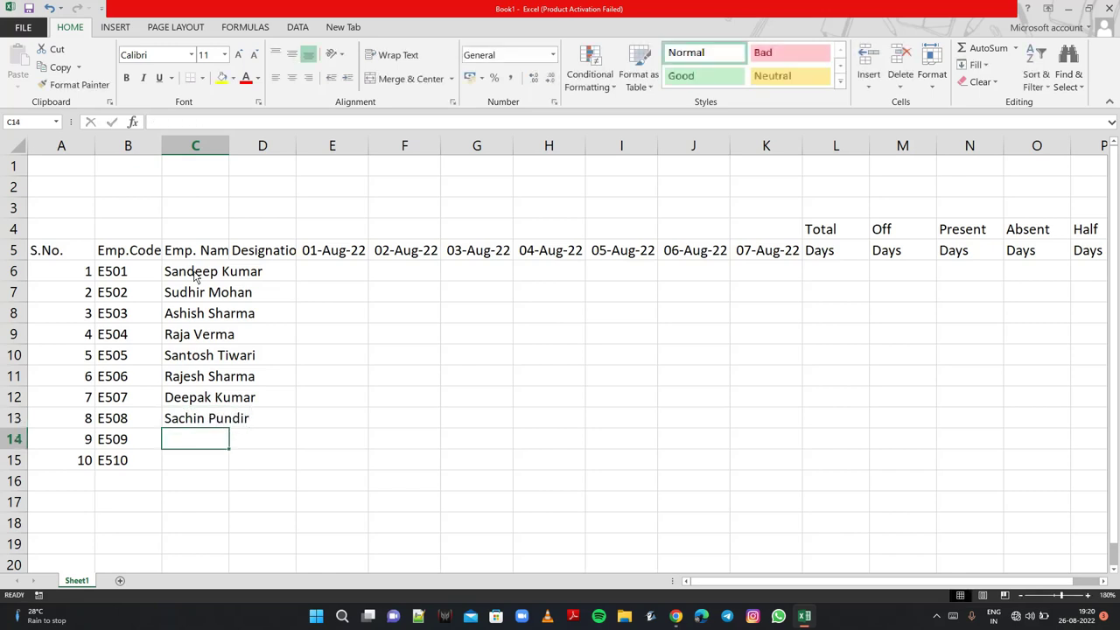
text(Pan)
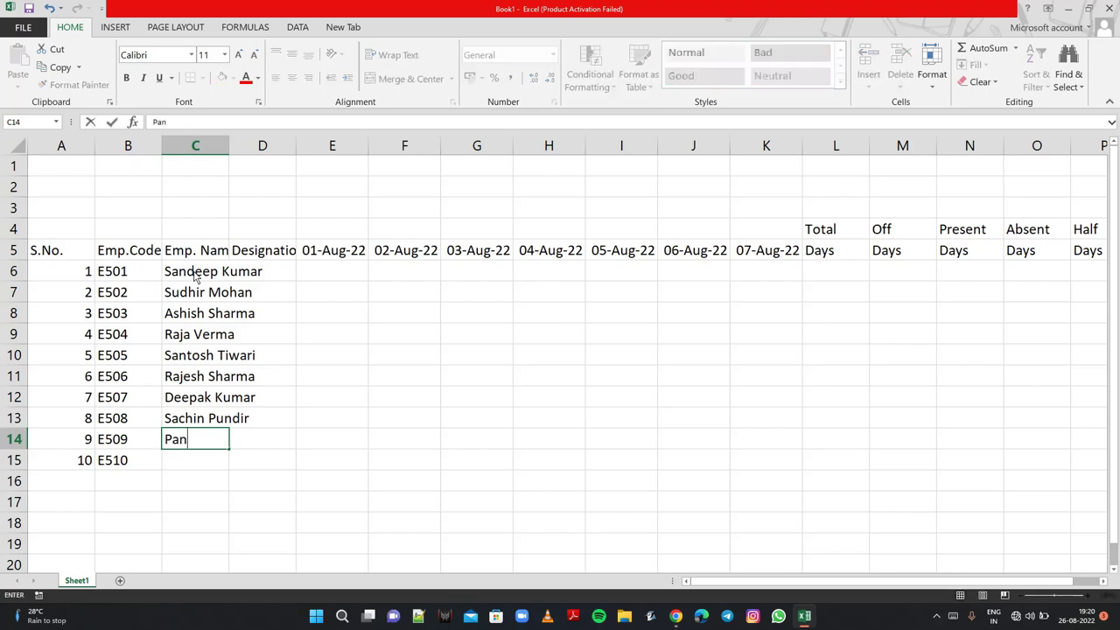
text(kaj)
text( Chau)
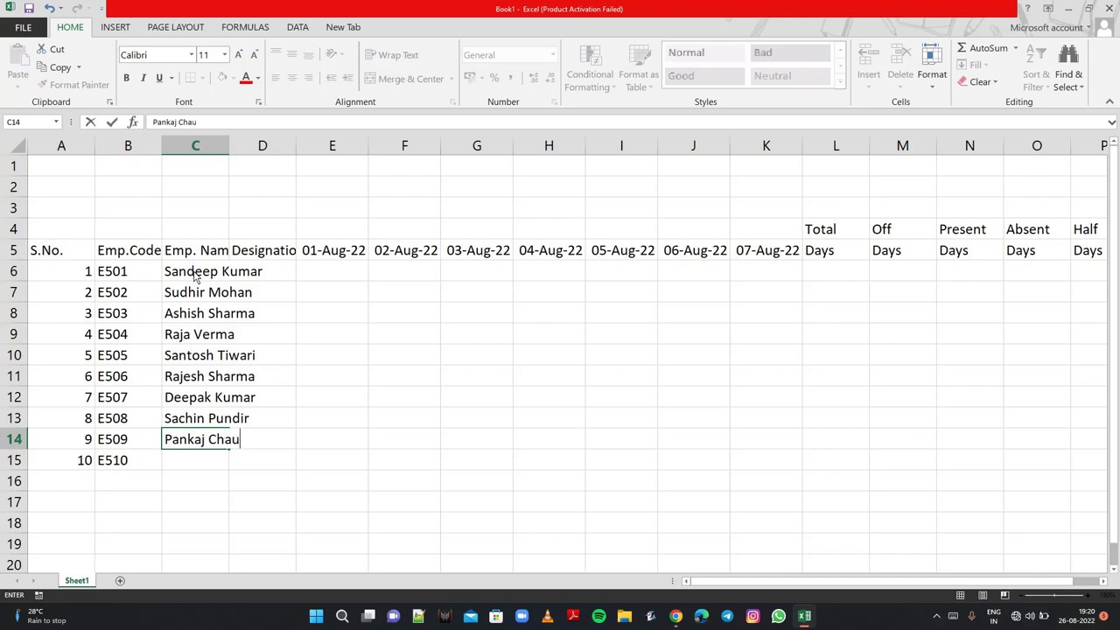
text(han)
key(Return)
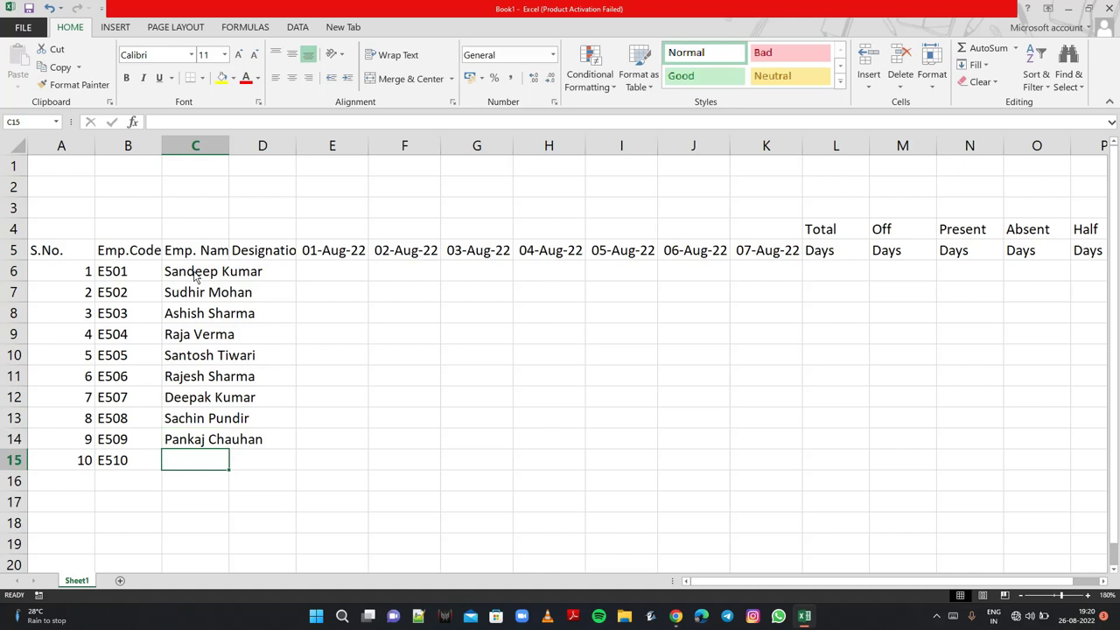
text(r)
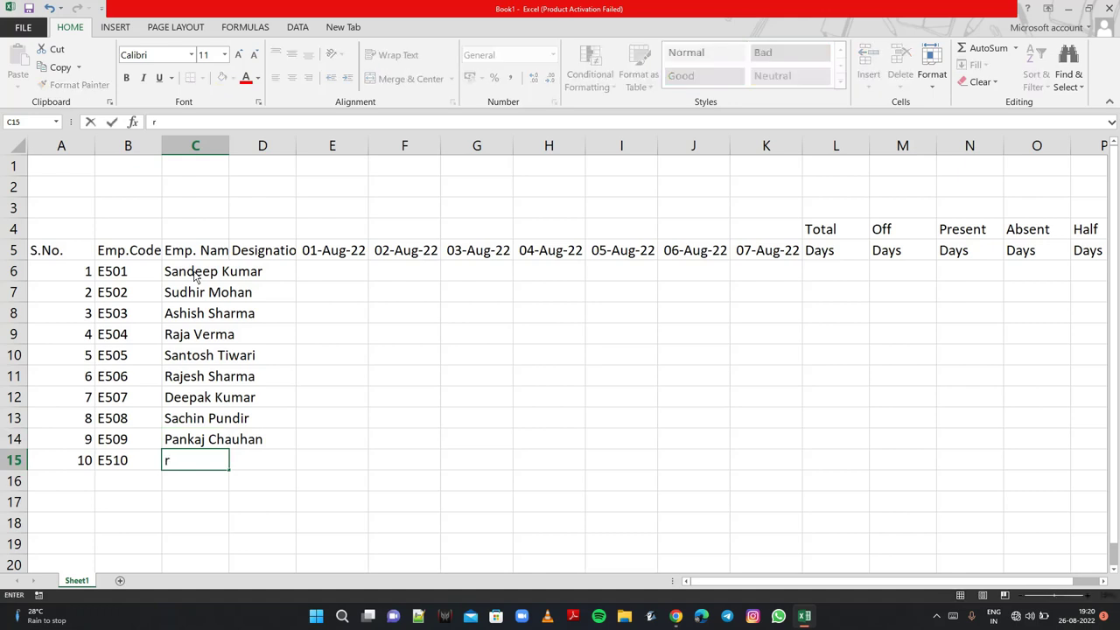
key(BackSpace)
text(Ro)
text(han )
text(da)
text(s)
key(BackSpace)
key(BackSpace)
key(BackSpace)
text(Das)
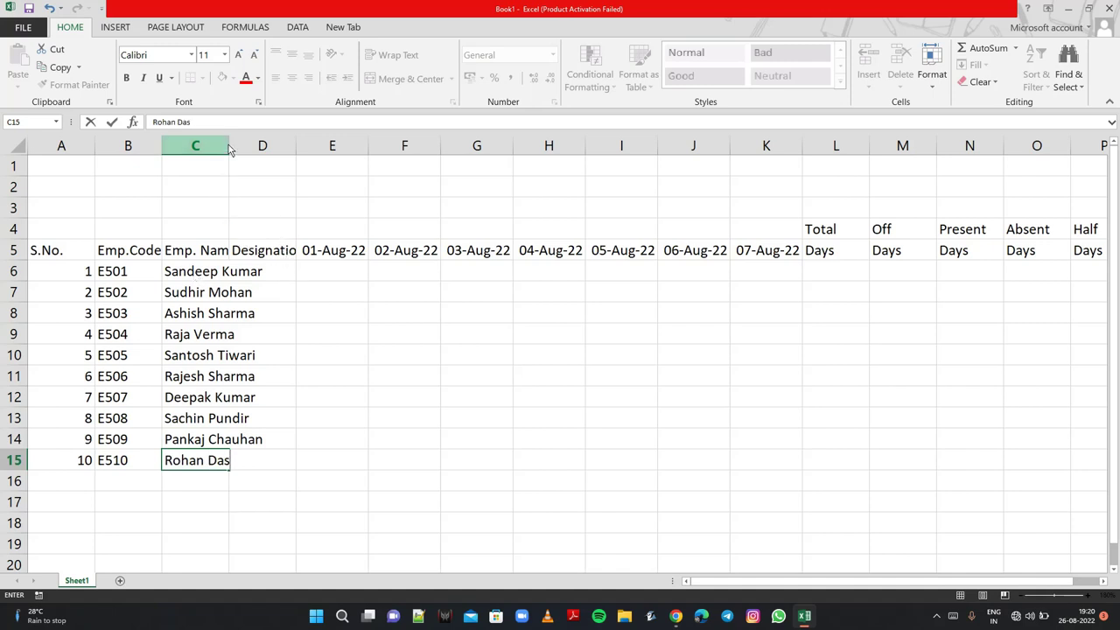
- Commit the last name and AutoFit column C to the longest employee name
click(289, 276)
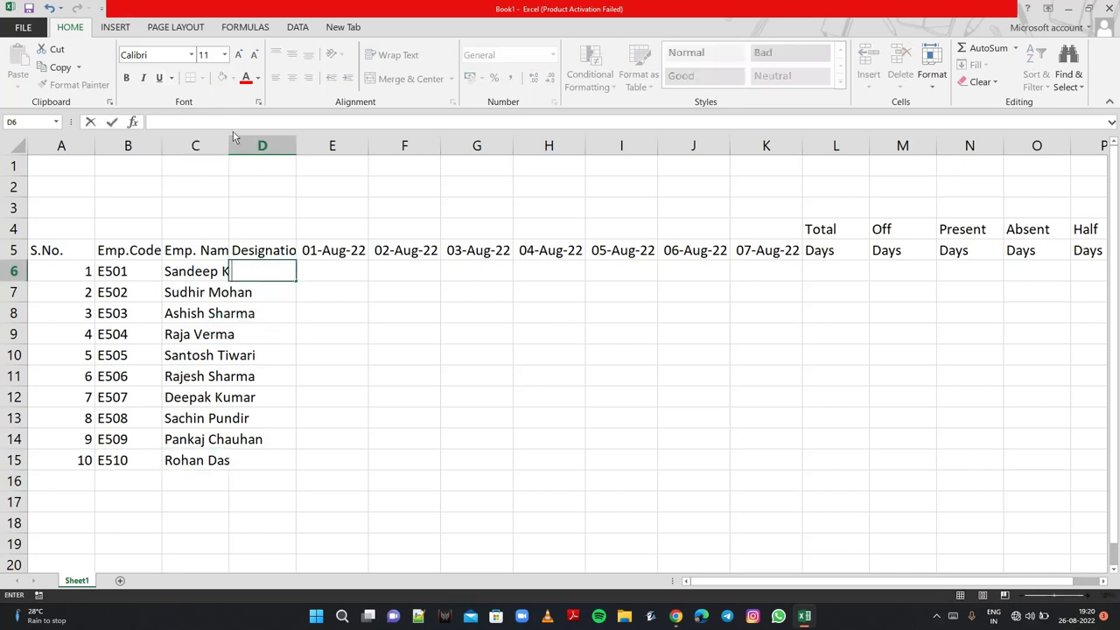
drag(292, 298, 260, 229)
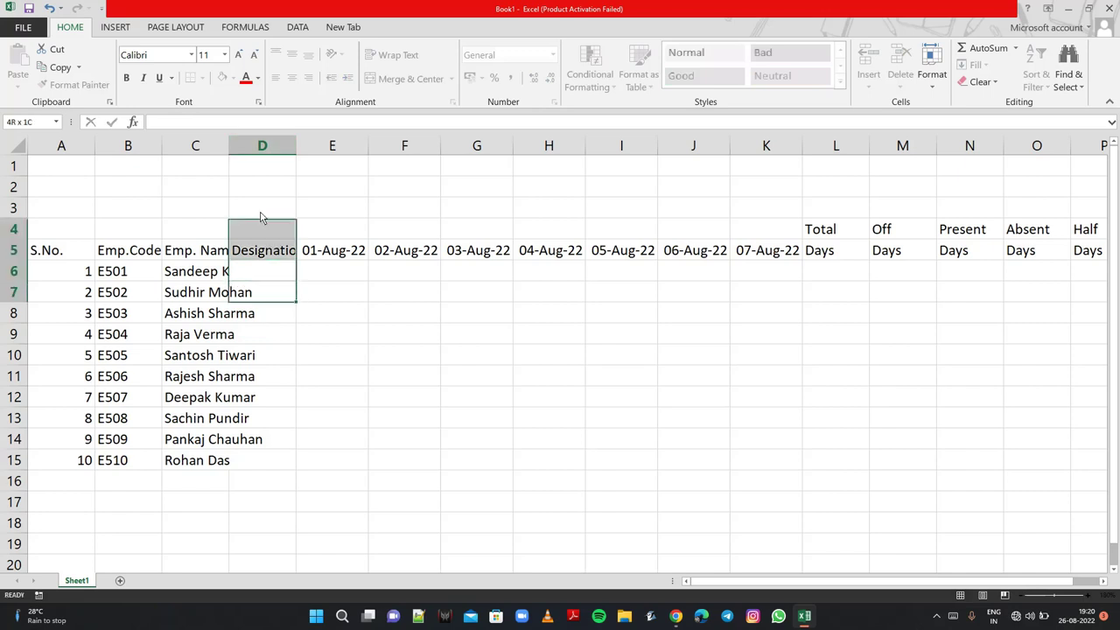
click(273, 272)
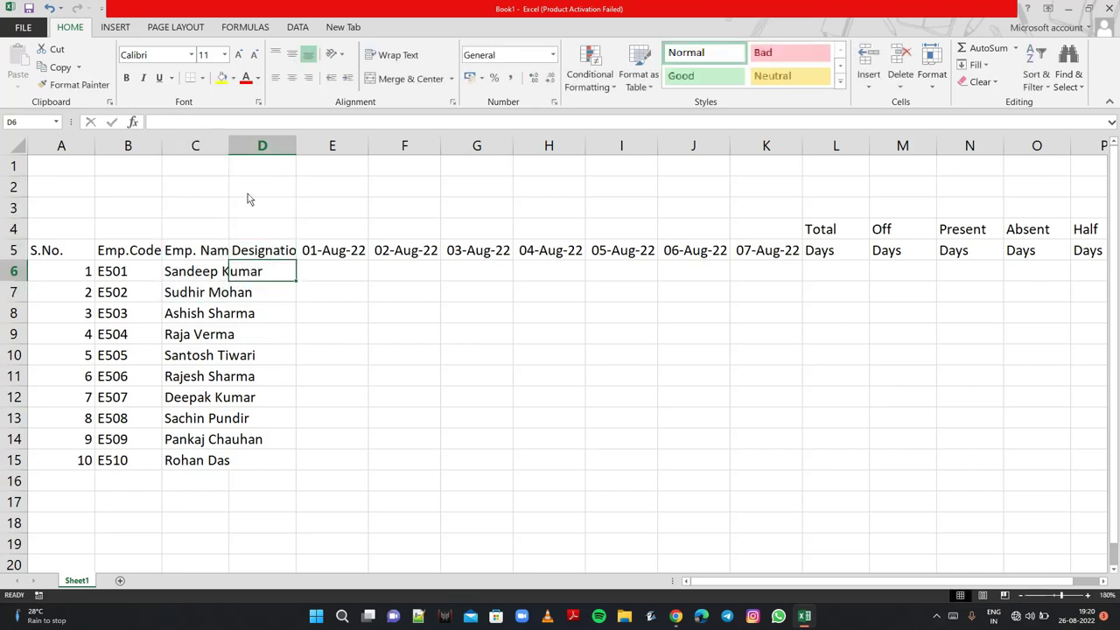
double_click(229, 146)
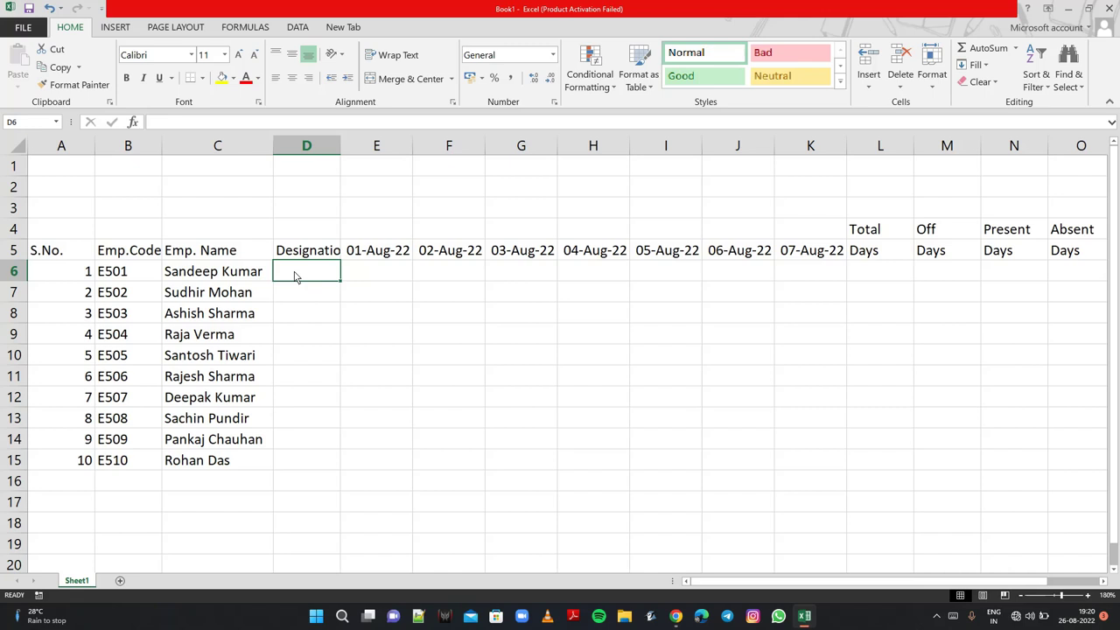
- Fill Designation D6:D15 with Stero for the first five employees and Desiger for the last five
text(Ster)
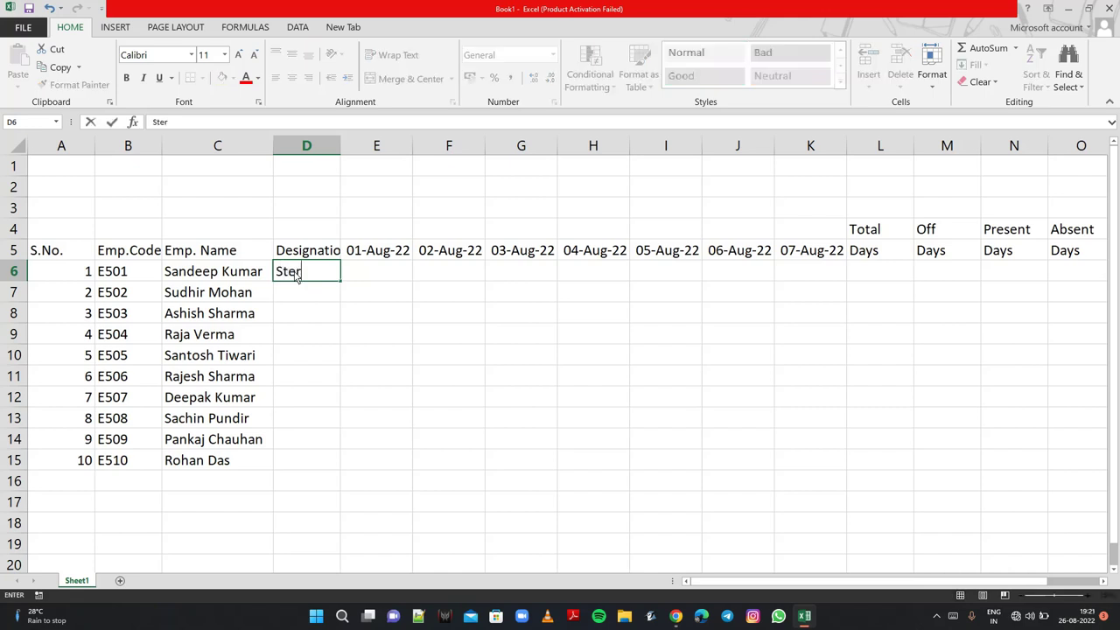
text(o)
drag(342, 281, 344, 365)
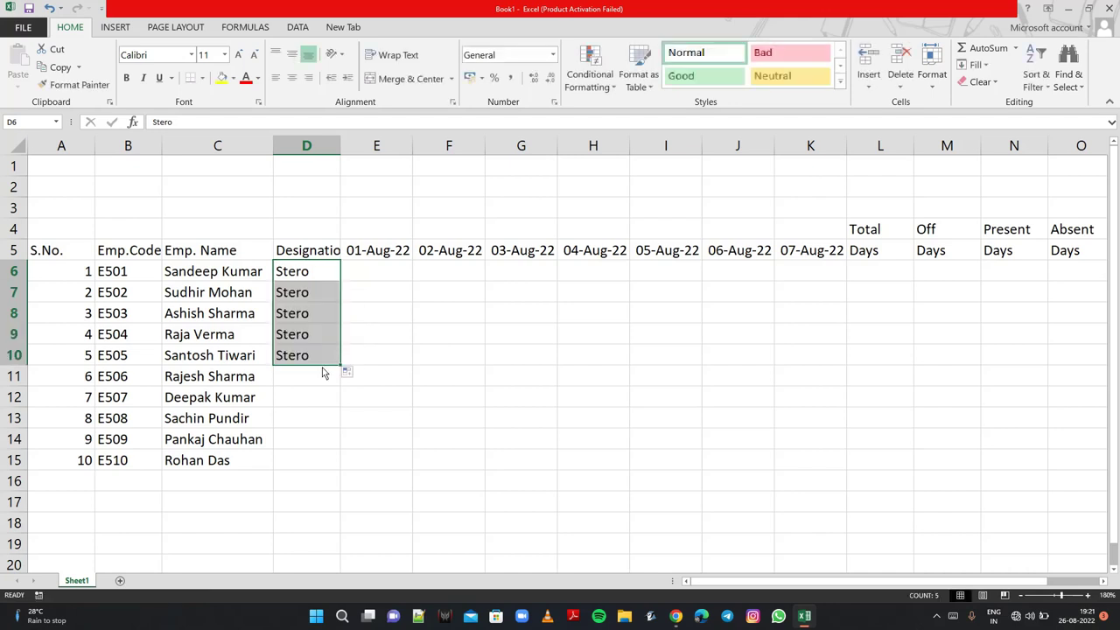
click(315, 376)
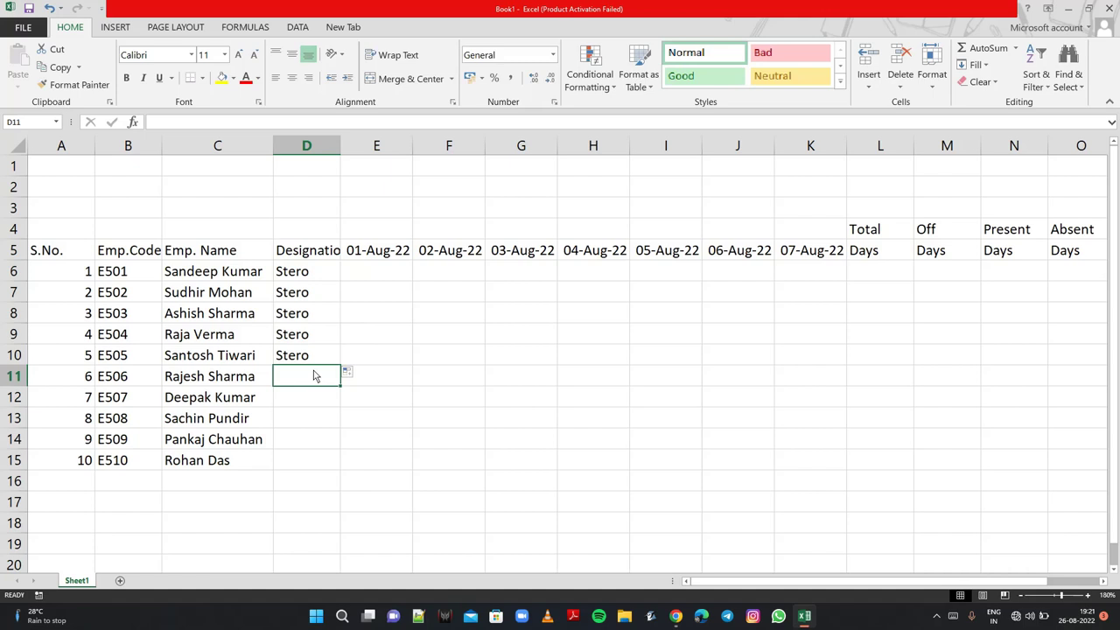
text(Desu)
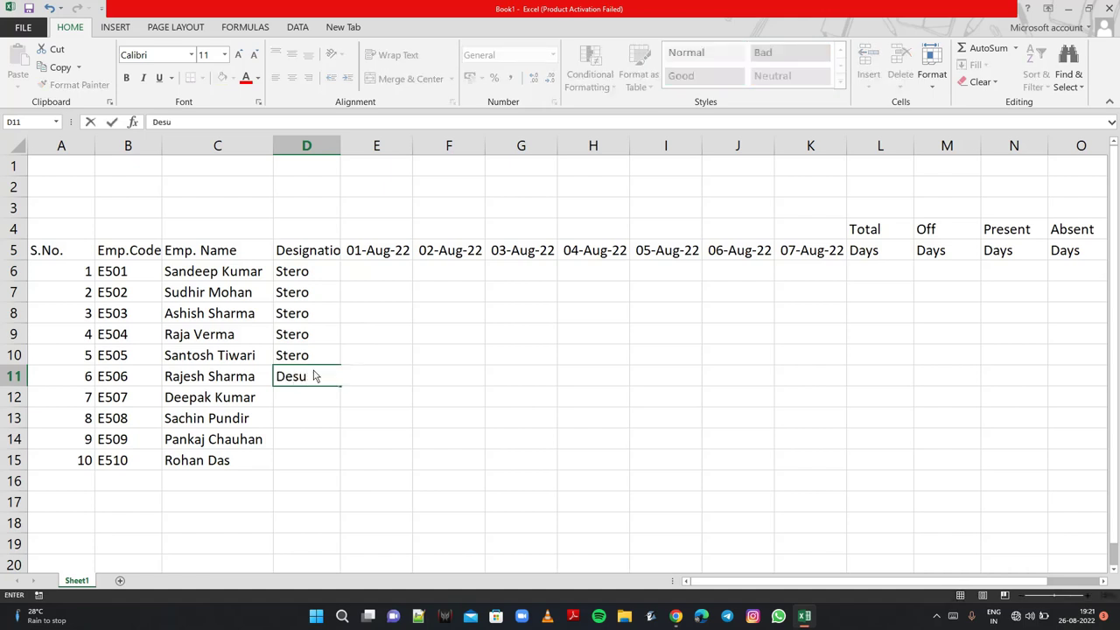
key(BackSpace)
text(iger)
key(ctrl+Return)
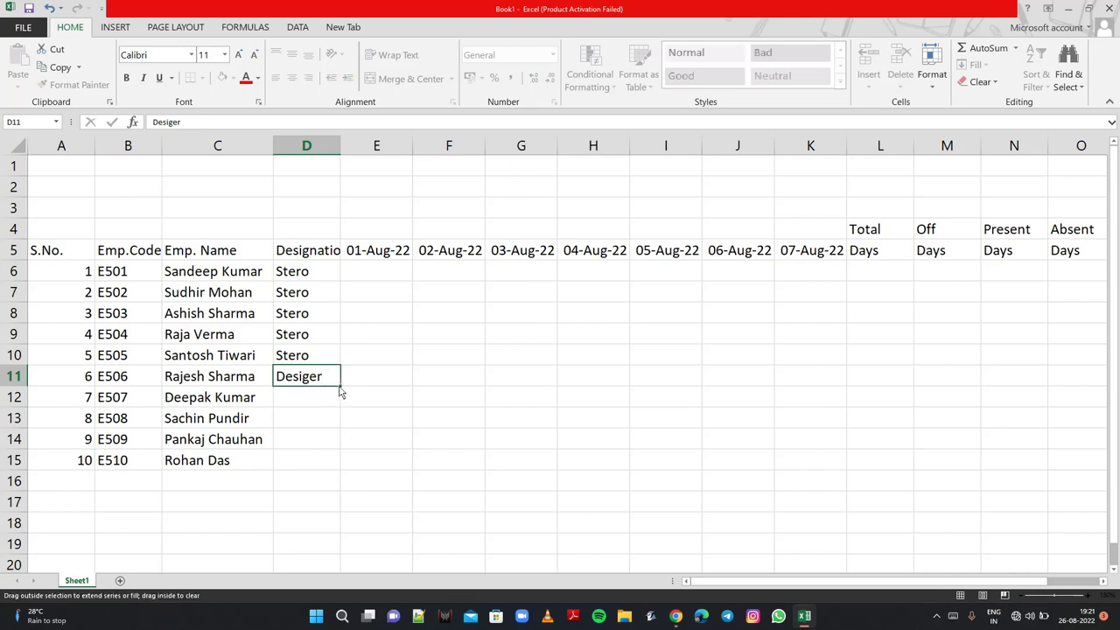
drag(340, 386, 328, 470)
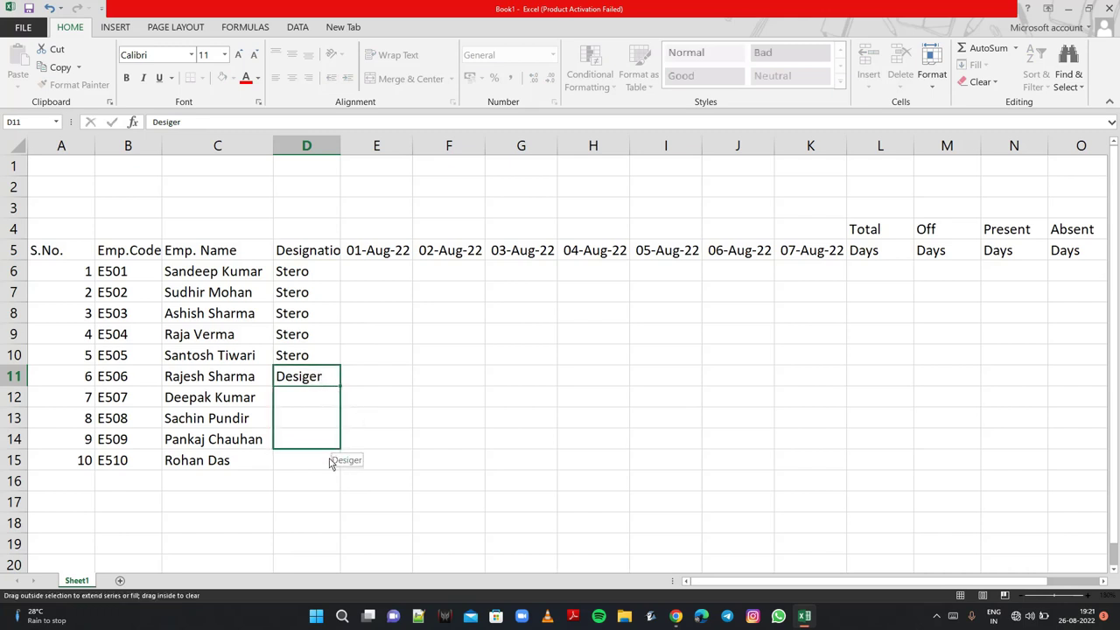
click(371, 272)
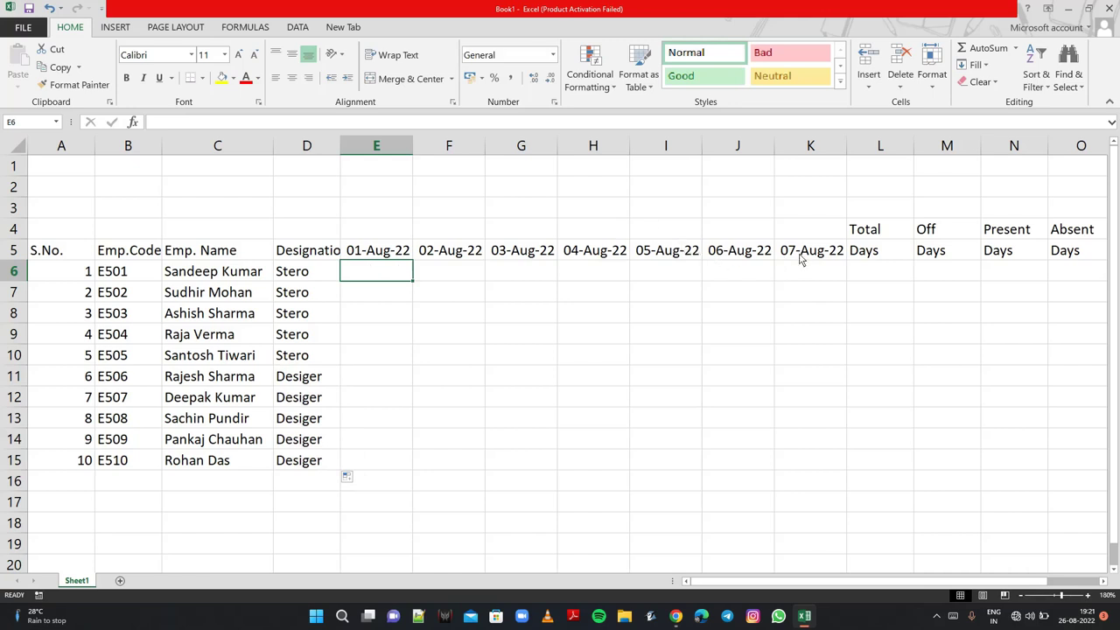
- Mark all ten employees Off in the 04-Aug-22 column, H6:H15
click(574, 281)
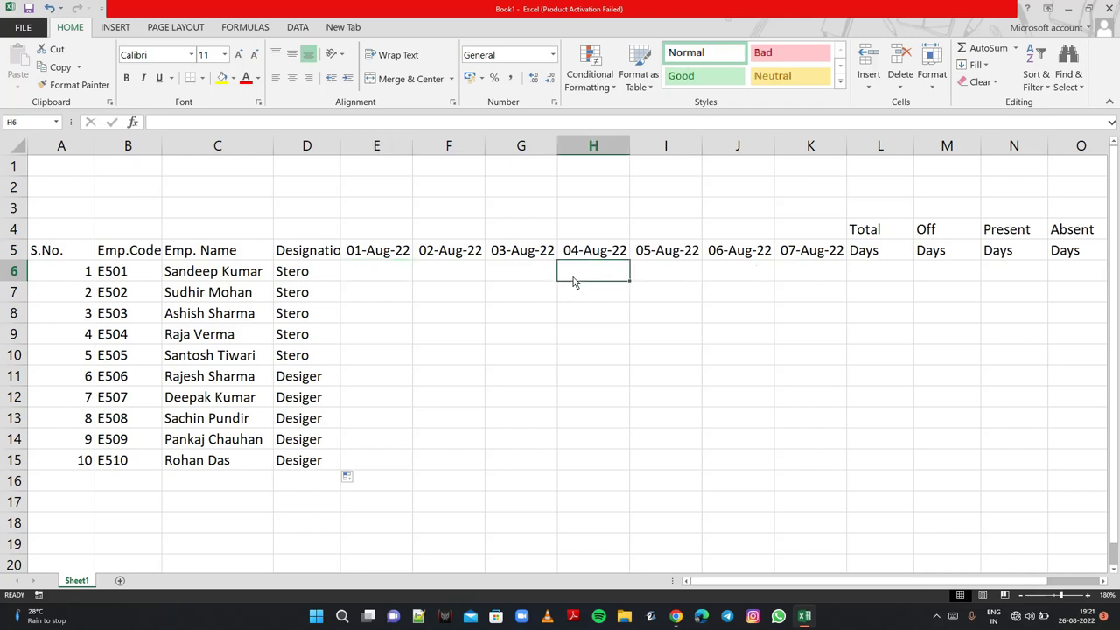
text(Off)
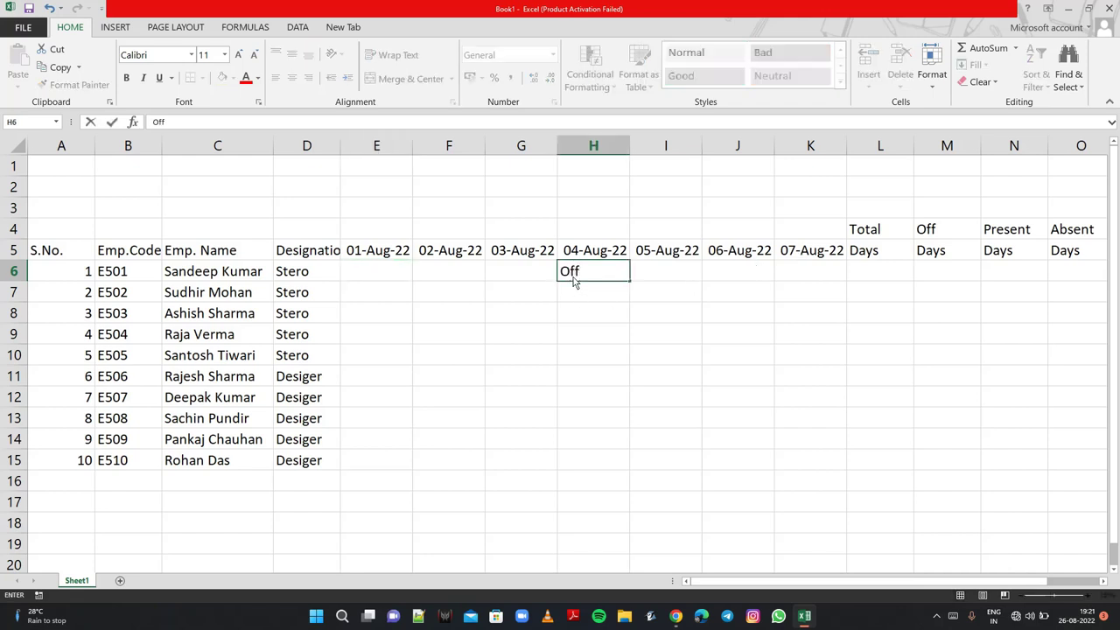
key(Return)
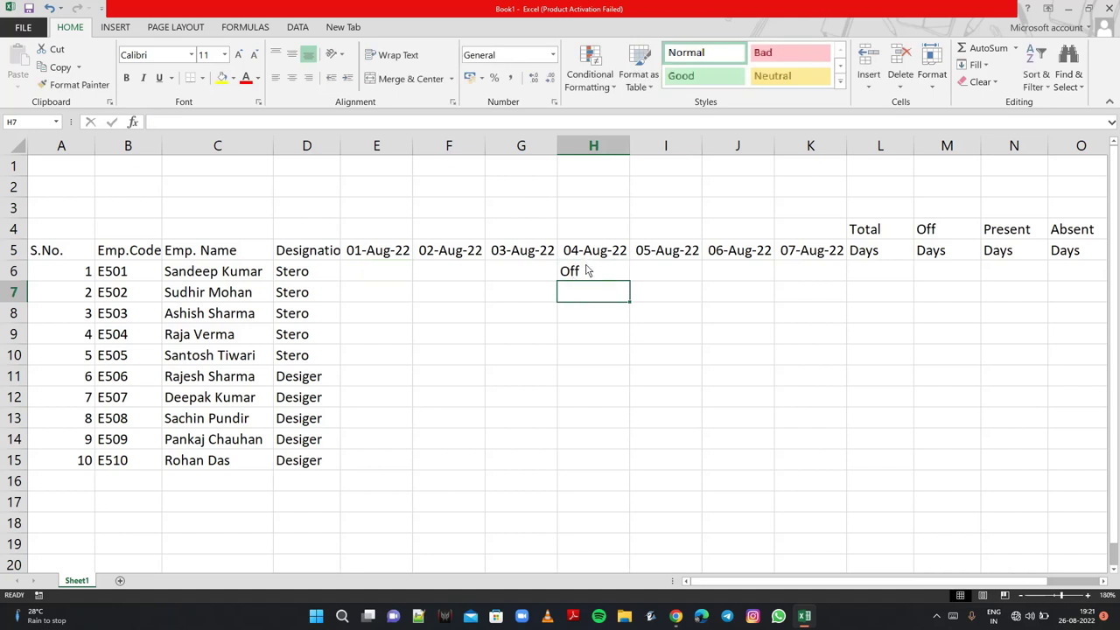
mouse_move(588, 268)
mouse_down()
mouse_move(630, 280)
mouse_move(634, 379)
mouse_up()
drag(634, 409, 625, 467)
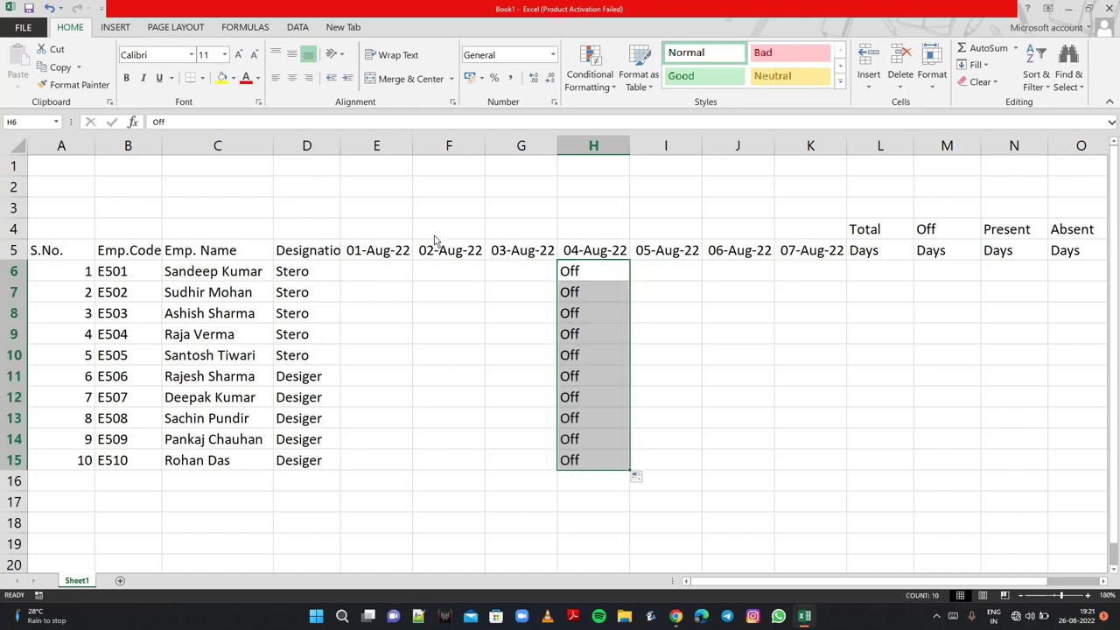
- Enter P for the first employee on 01–03 and 05–07 Aug-22
click(366, 272)
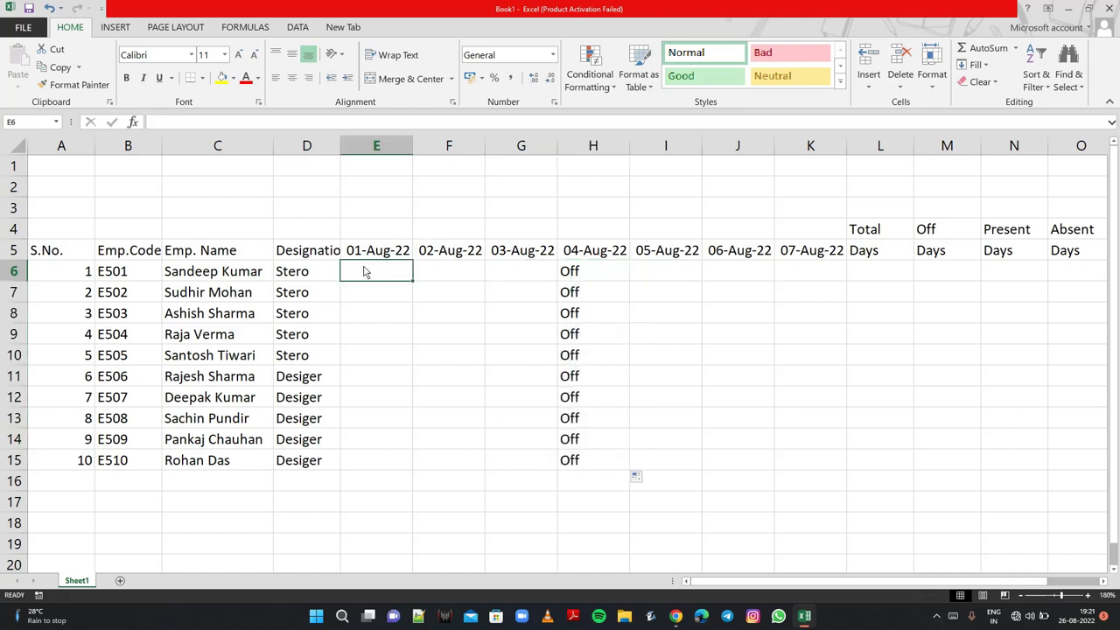
text(P)
key(Tab)
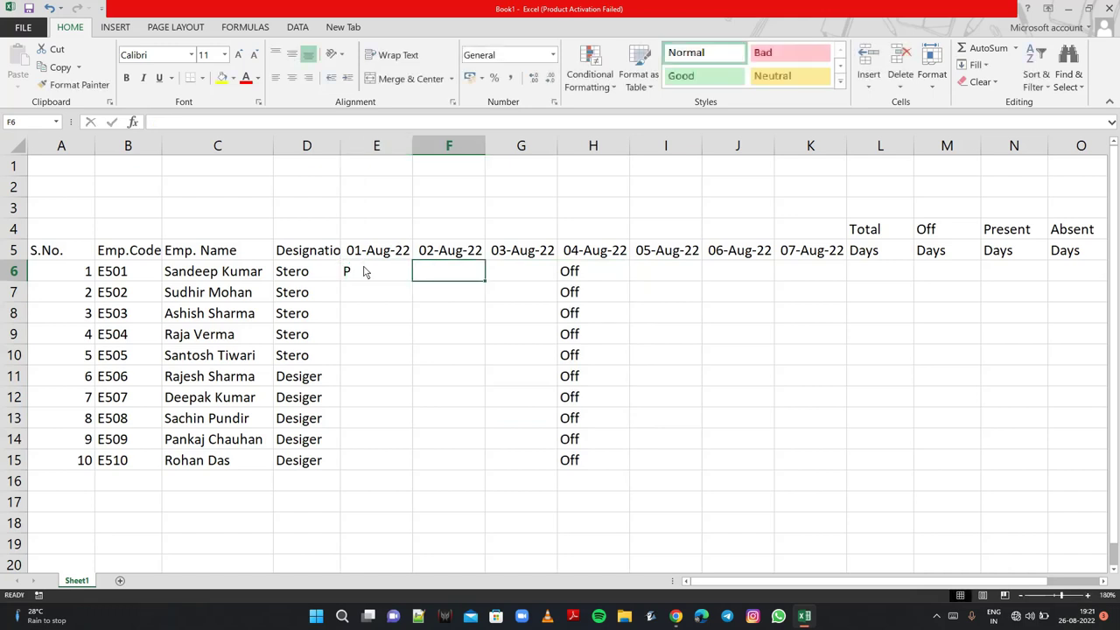
key(Caps_Lock)
text(P)
key(Tab)
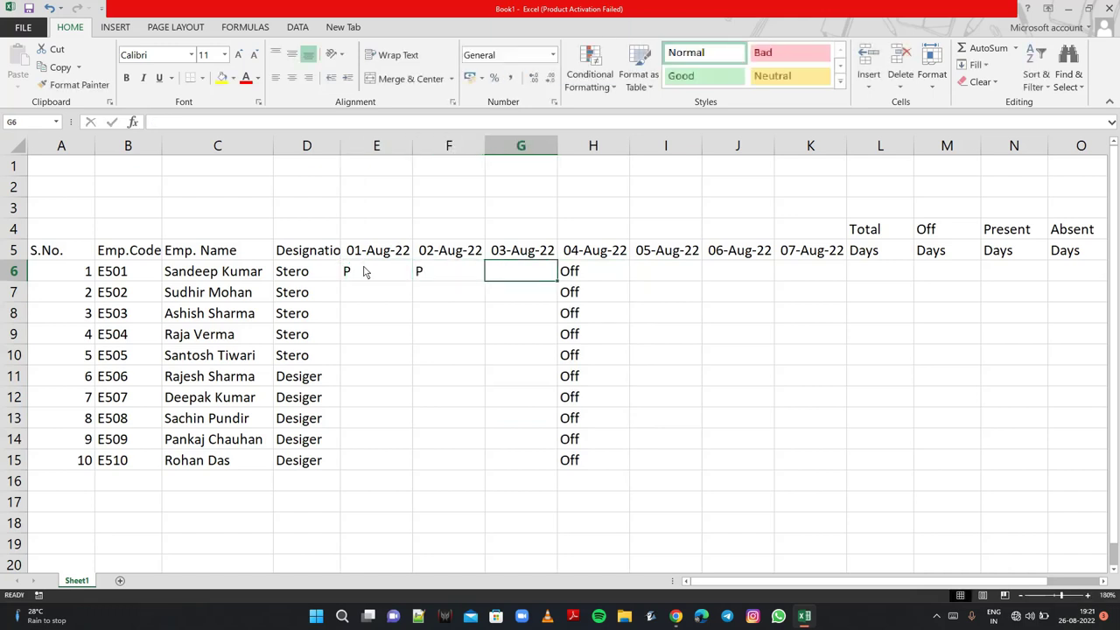
text(P)
key(Tab)
key(Tab)
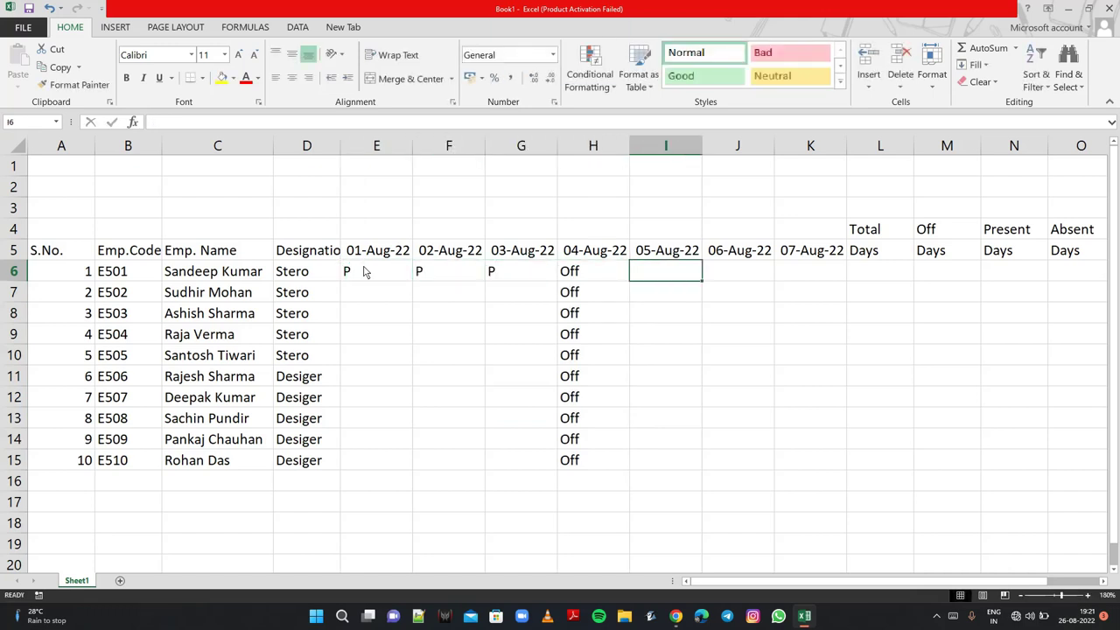
text(P)
key(Tab)
text(P)
key(Tab)
text(P)
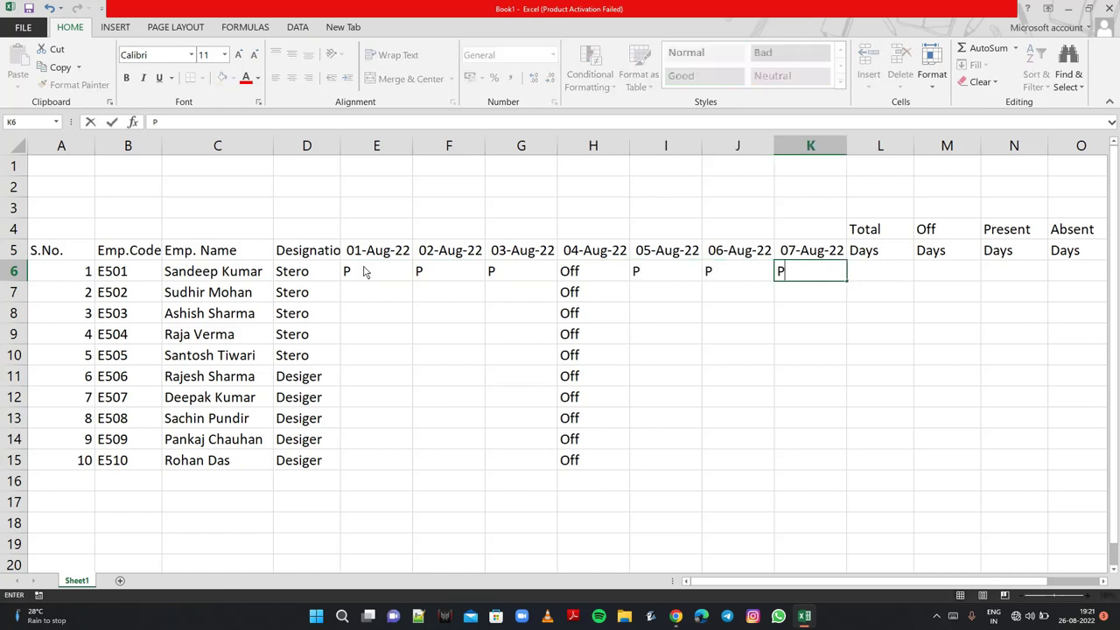
key(Return)
key(Left)
key(Left)
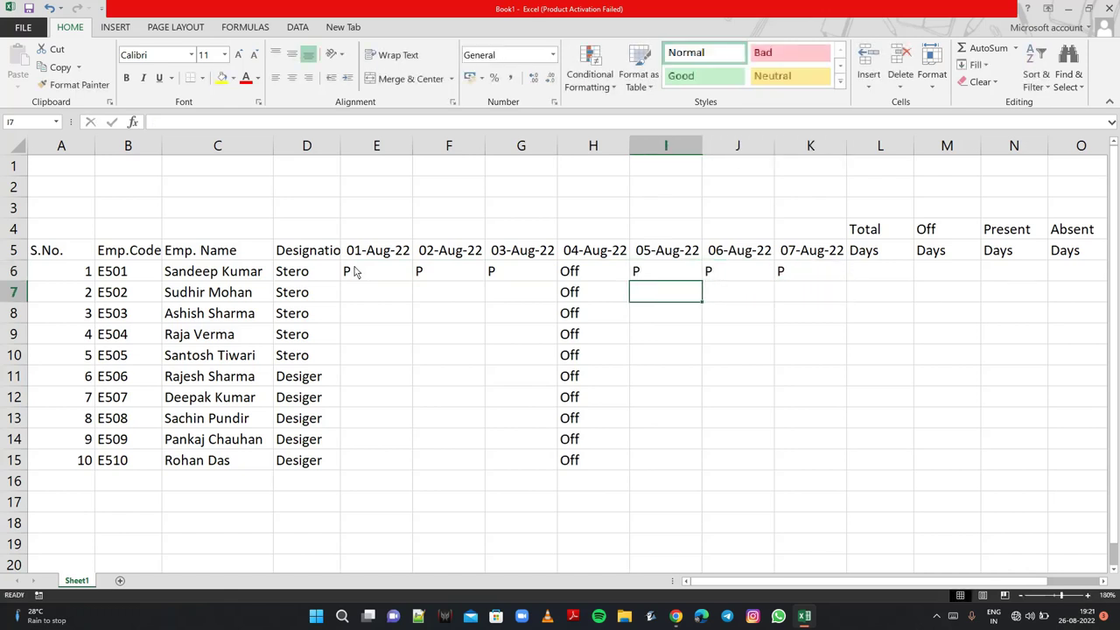
- Copy the P marks for 01–03 and 05–07 Aug-22 down to all ten employees
drag(367, 272, 525, 276)
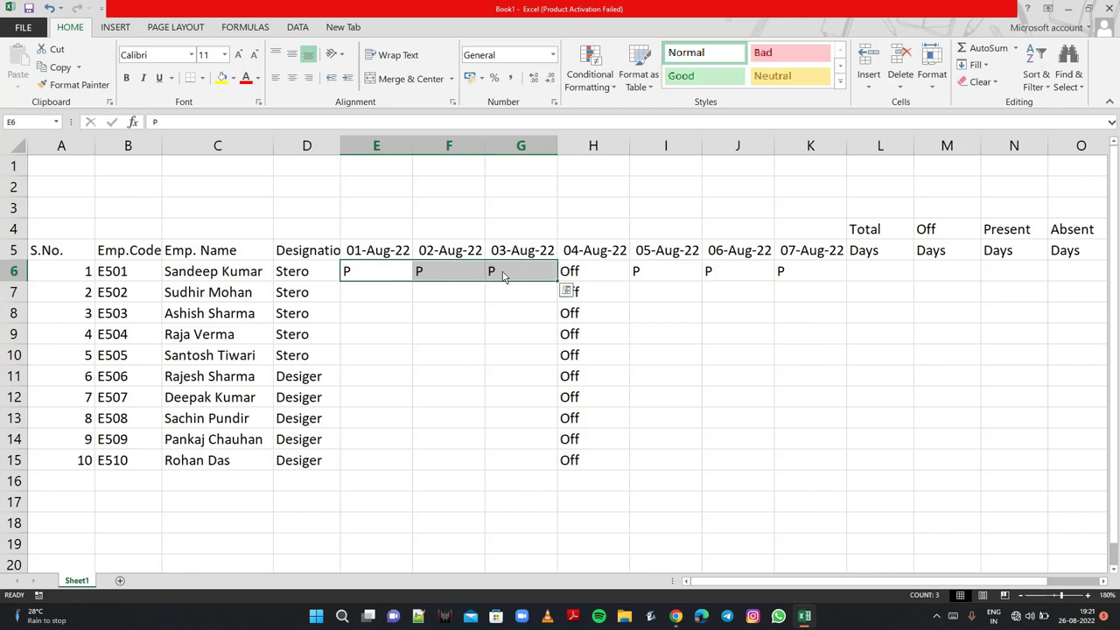
drag(557, 286, 555, 469)
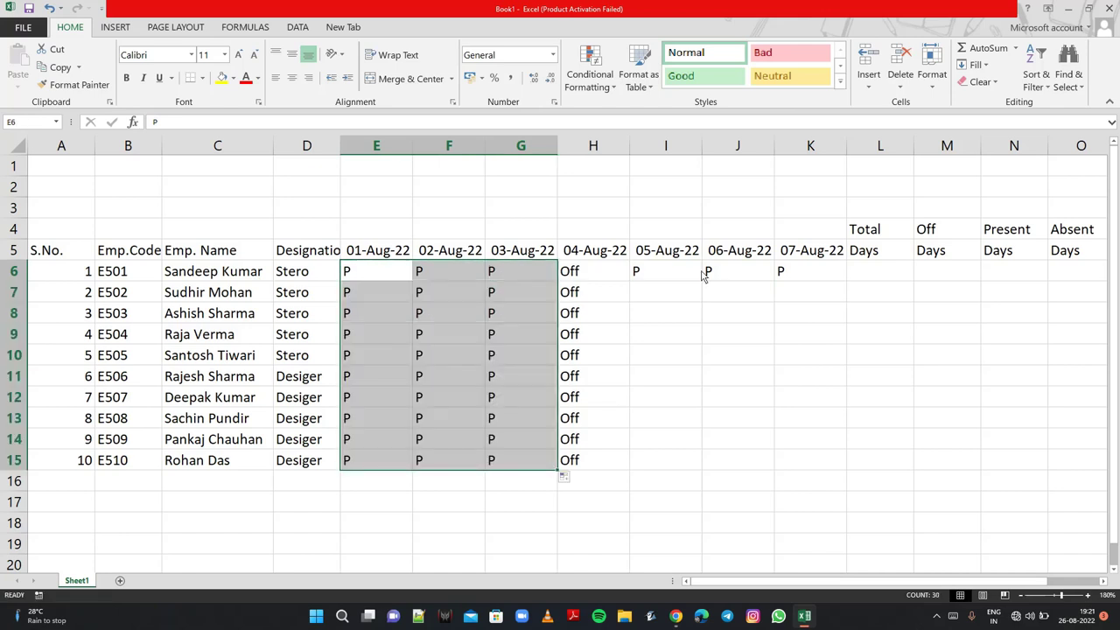
drag(688, 278, 855, 284)
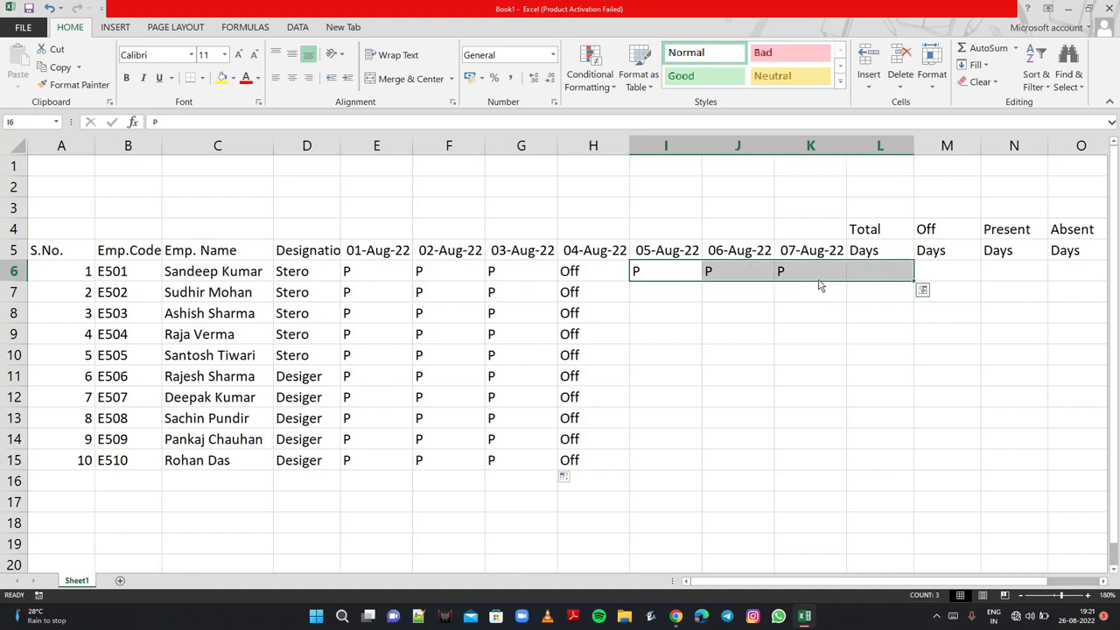
mouse_move(690, 277)
mouse_down()
mouse_move(796, 285)
mouse_move(848, 464)
mouse_up()
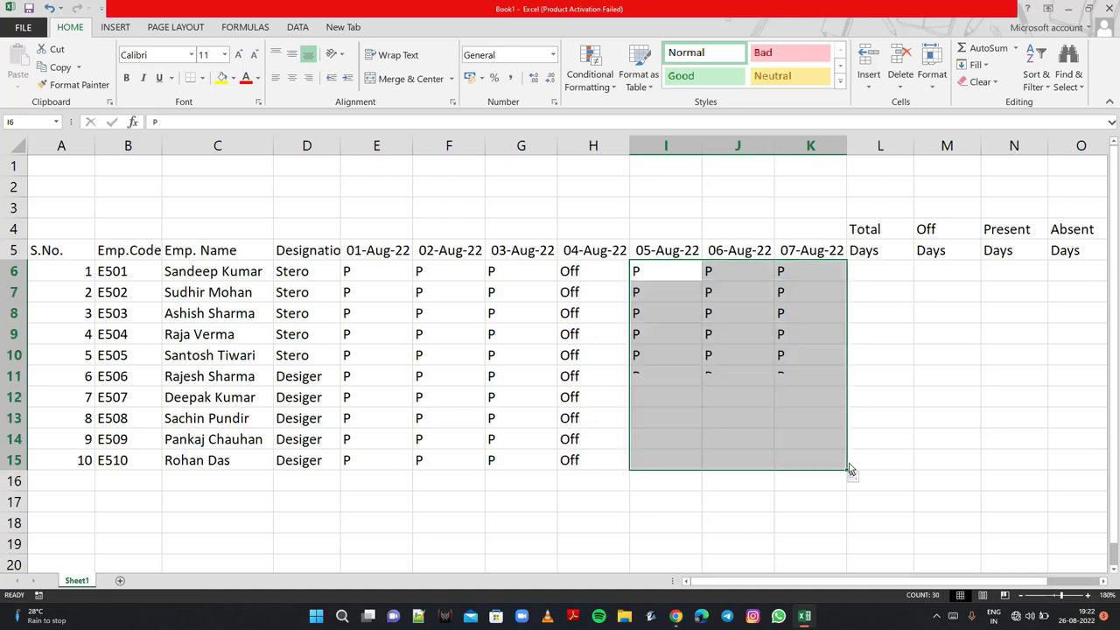
click(457, 339)
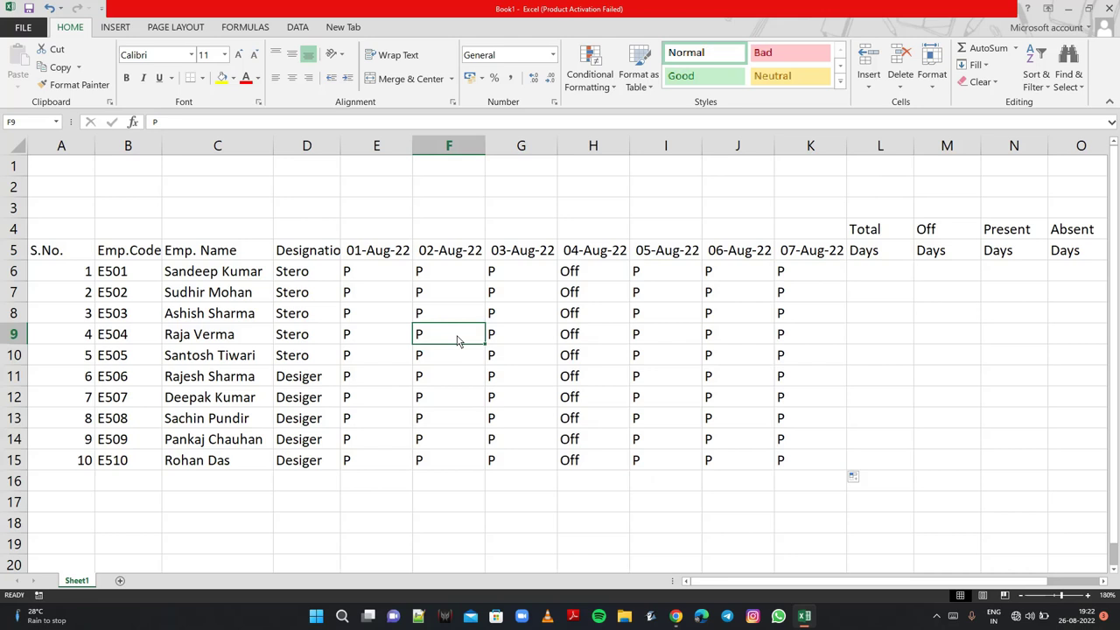
- Mark absences as A in the 01–03 Aug-22 columns, including F9, F11, G7, E6, F13 and G14
text(A)
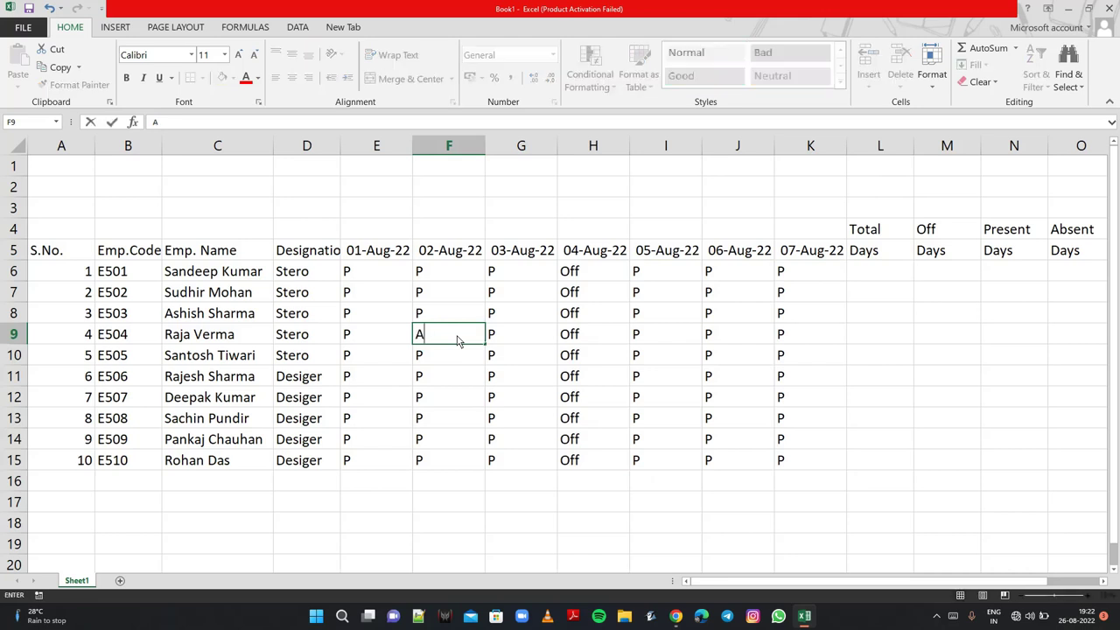
click(461, 377)
text(A)
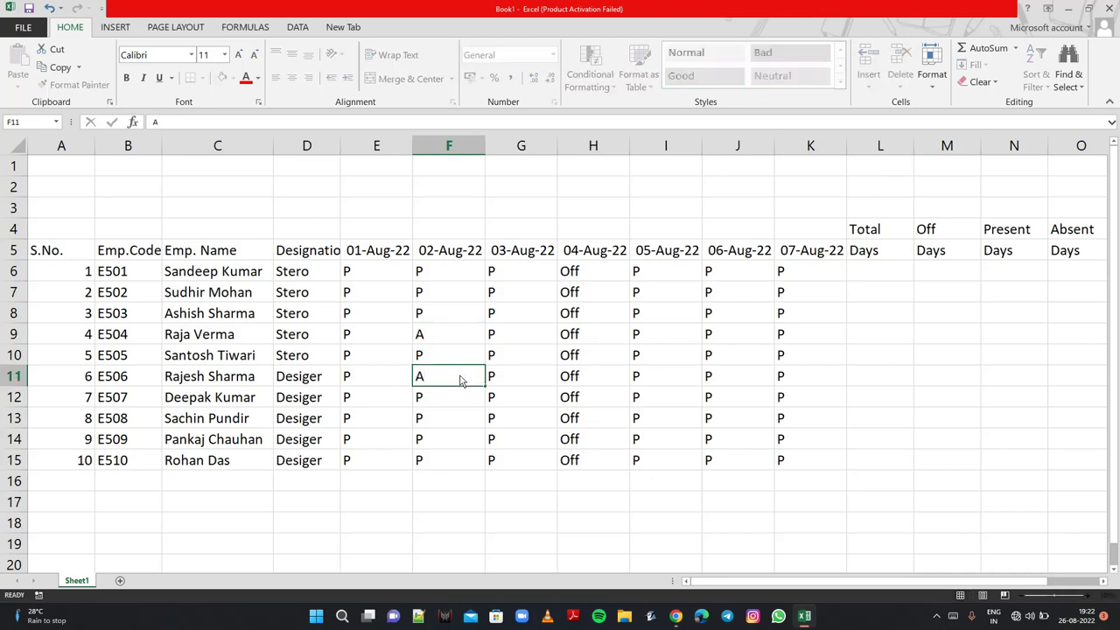
key(Right)
key(Up)
text(A)
key(Up)
key(Up)
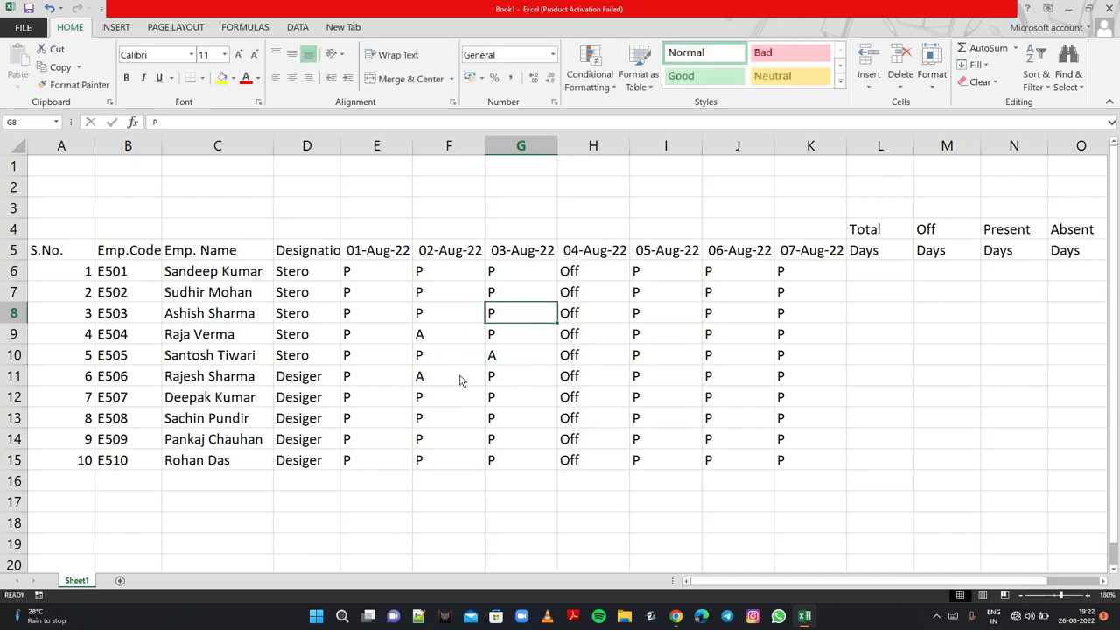
text(A)
key(Up)
text(A)
key(Up)
key(Left)
key(Left)
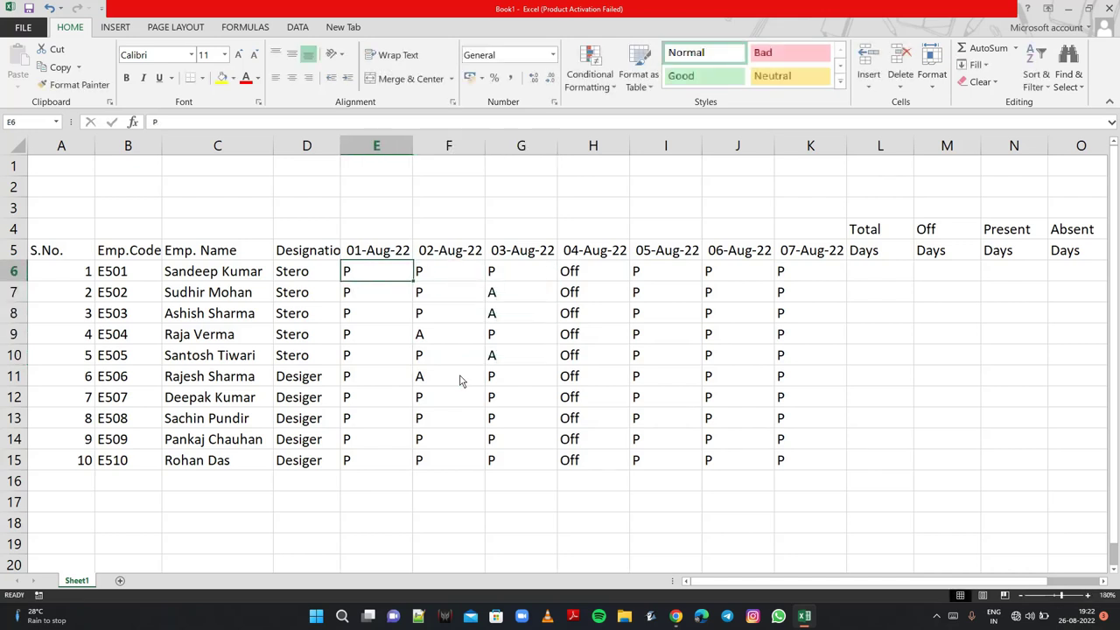
text(A)
key(Down)
key(Down)
key(Right)
key(Down)
key(Down)
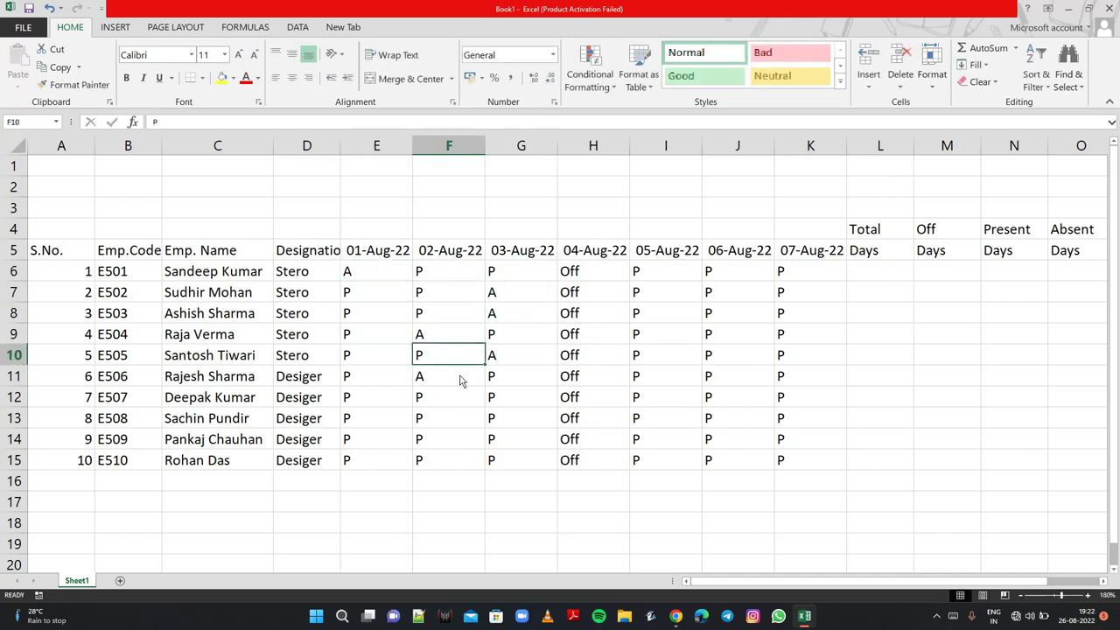
key(Down)
key(Down)
key(Down)
text(A)
key(Right)
key(Down)
text(A)
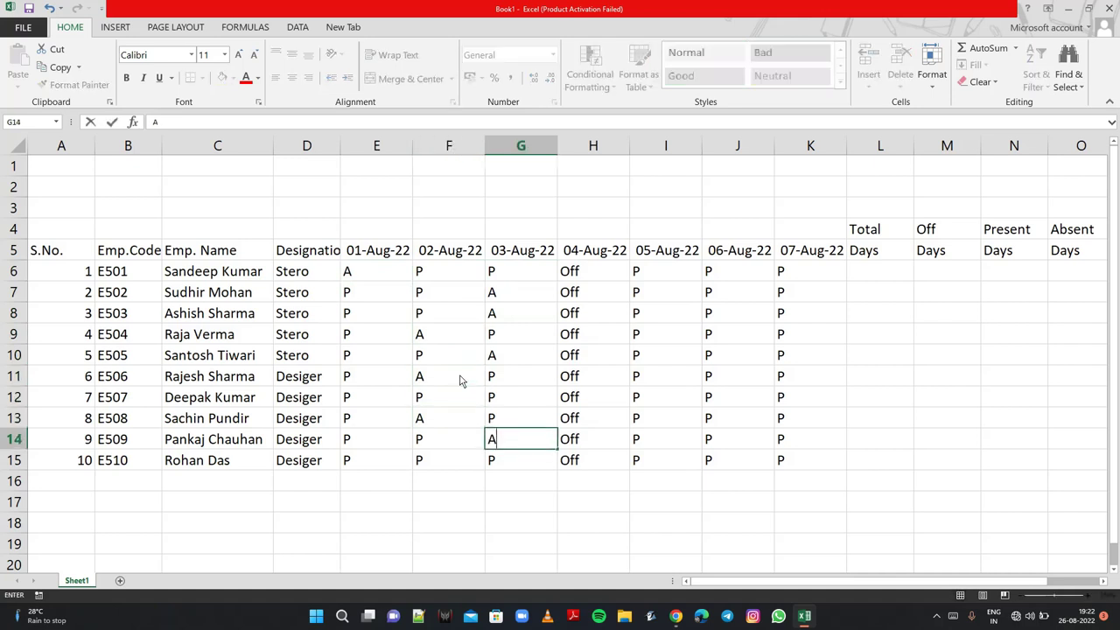
key(Right)
- Mark further absences as A in the 05–07 Aug-22 columns, including J12–J14, I9, J8 and K6
key(Right)
key(Down)
text(A)
key(Right)
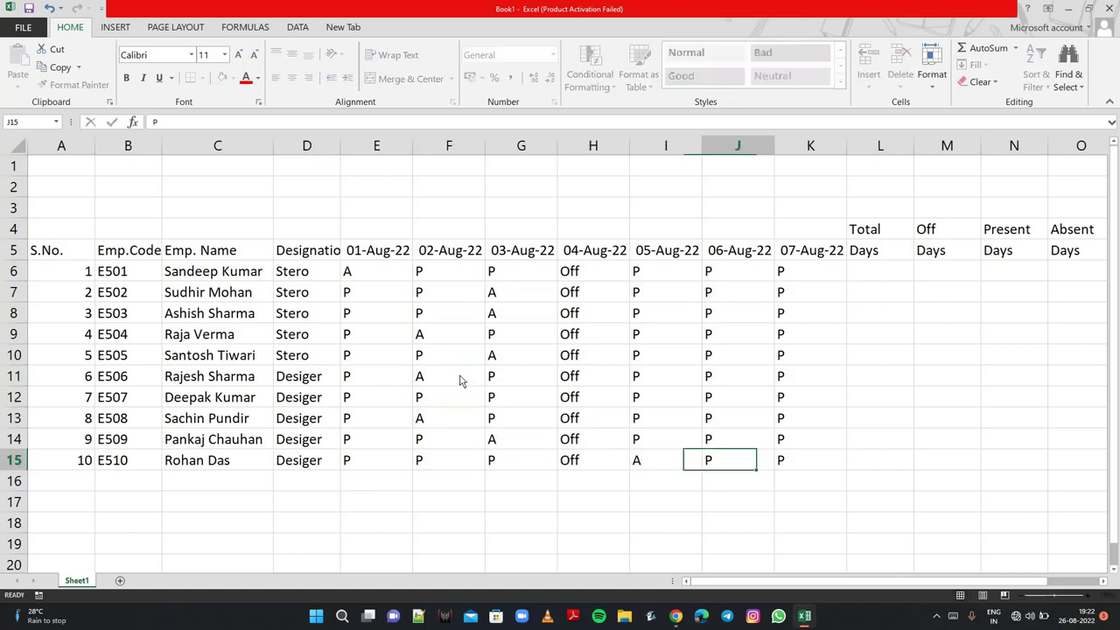
key(Up)
text(A)
key(Up)
text(A)
key(Up)
text(A)
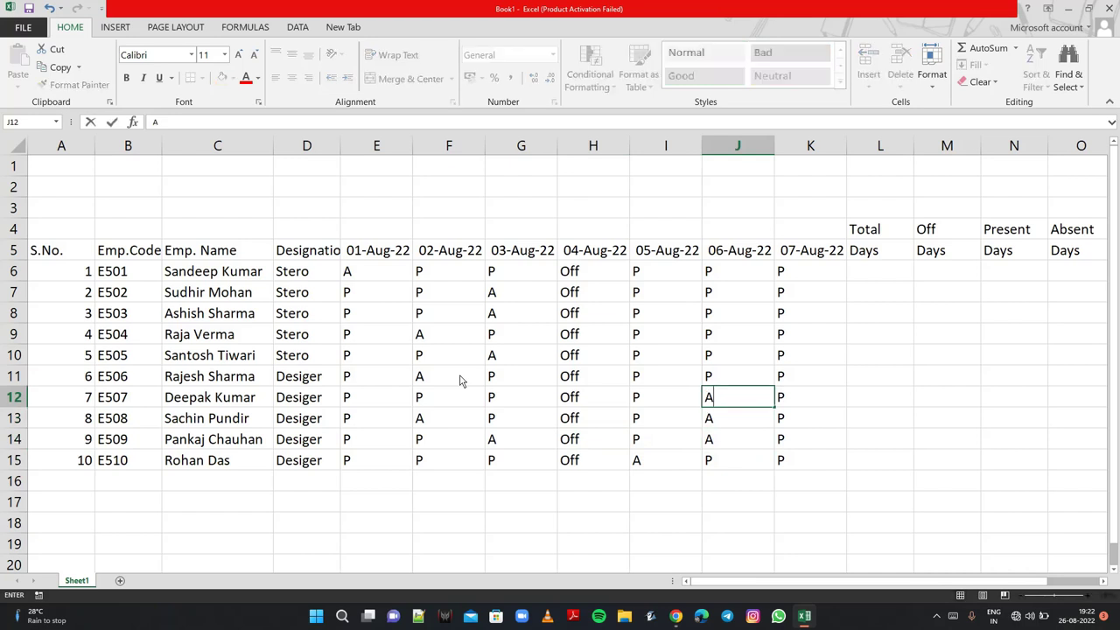
key(Up)
key(Up)
key(Up)
key(Left)
text(A)
key(Up)
key(Up)
text(A)
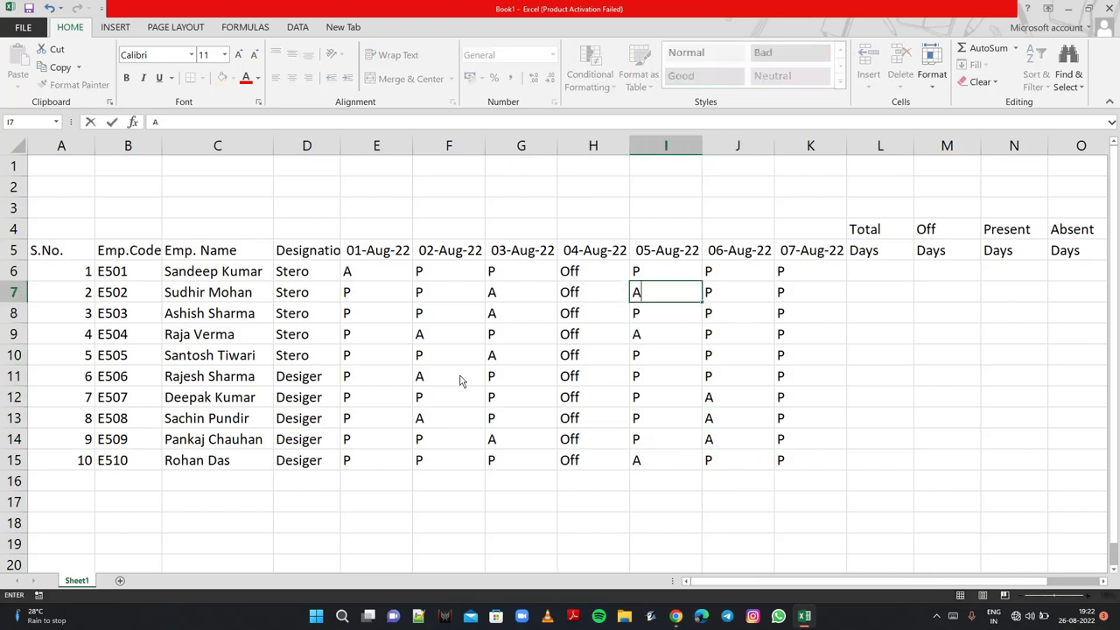
key(Right)
key(Down)
text(A)
key(Up)
key(Up)
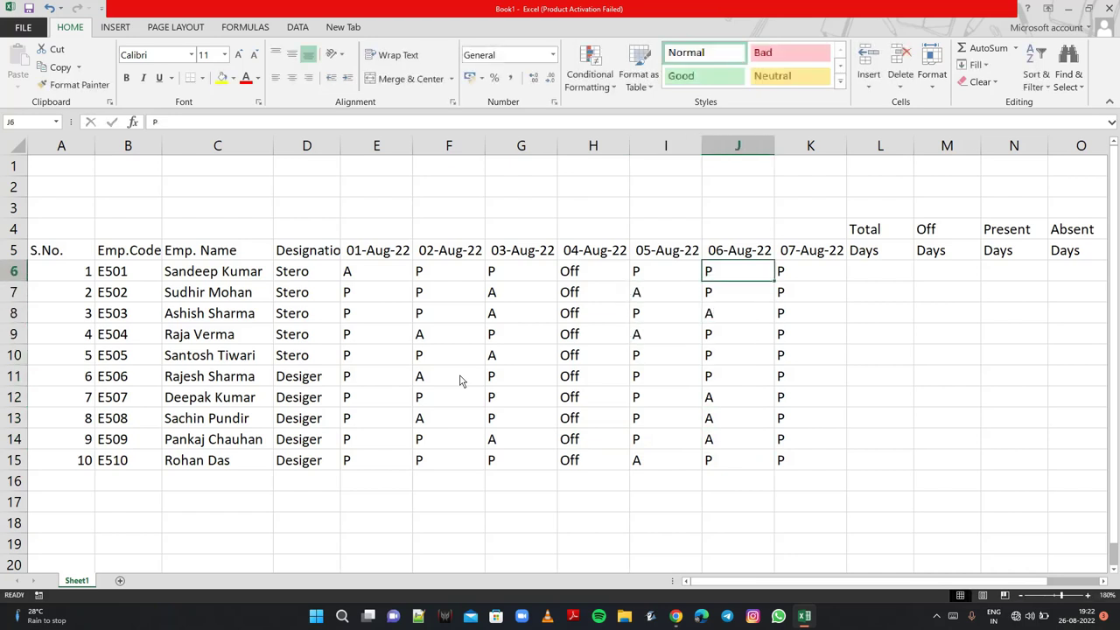
key(Right)
text(A)
key(Down)
key(Down)
key(Down)
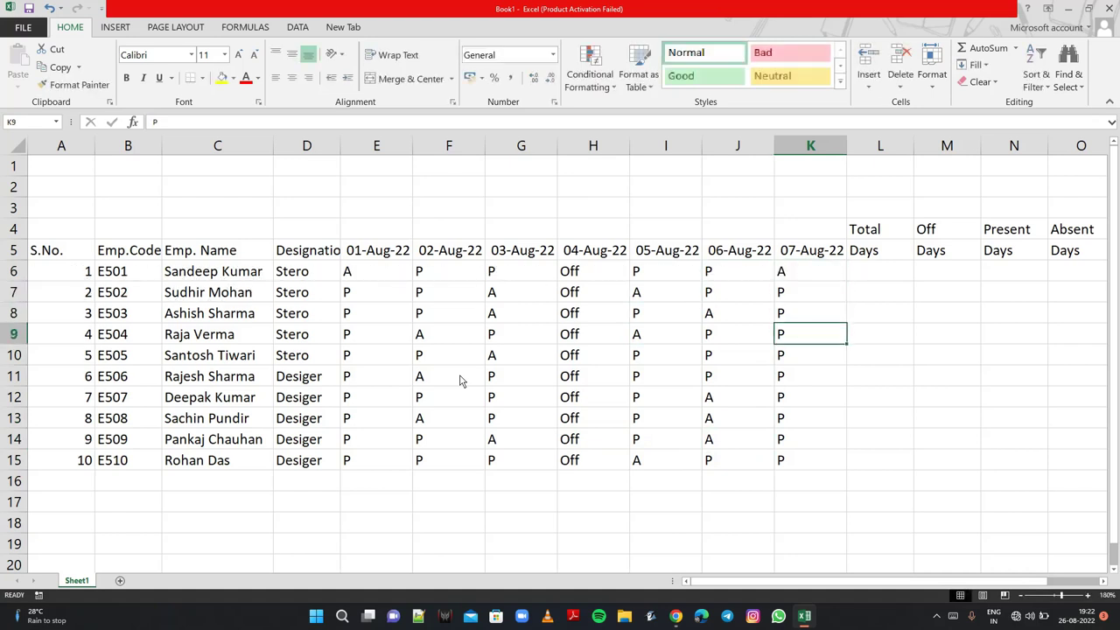
key(Left)
key(Left)
key(Left)
key(Left)
key(Left)
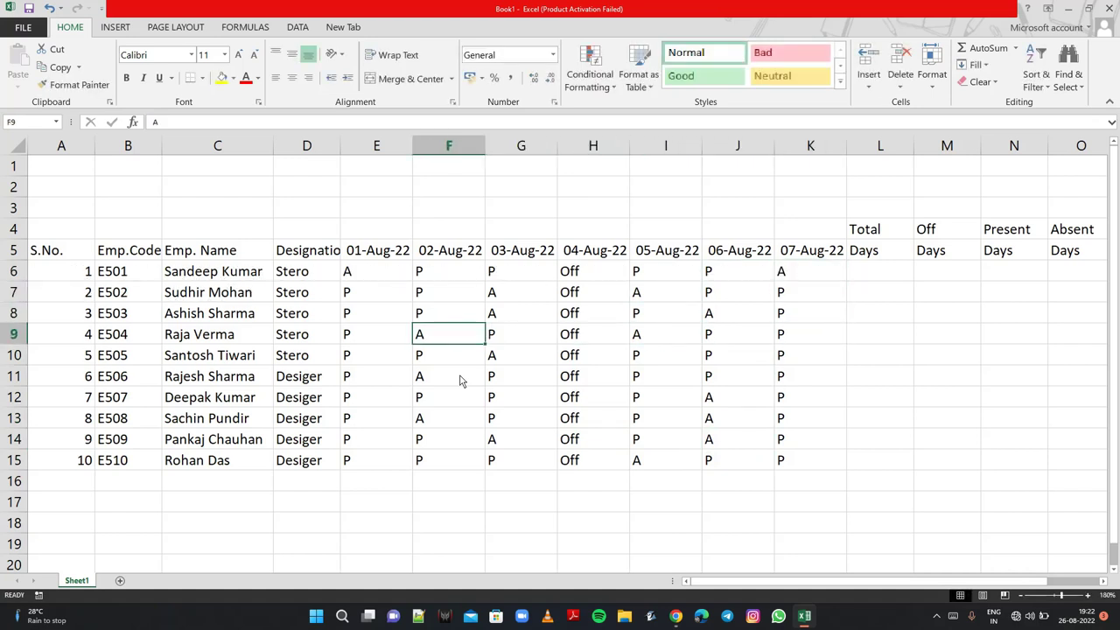
key(Left)
key(Up)
key(Down)
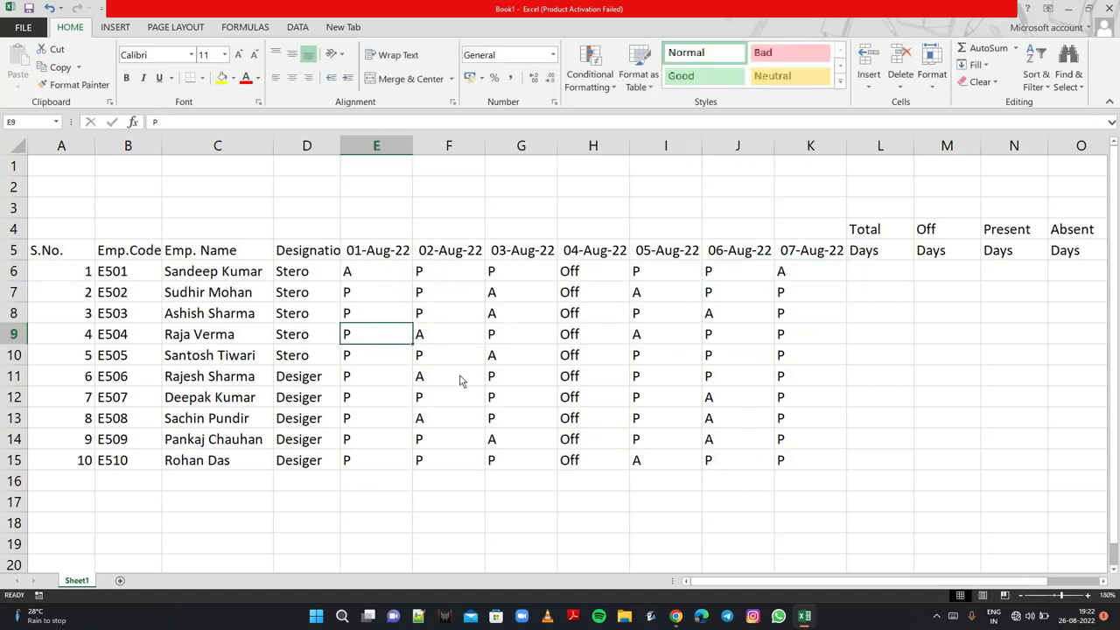
- Mark half days as HD in E9, G12, J11 and I12
text(HD)
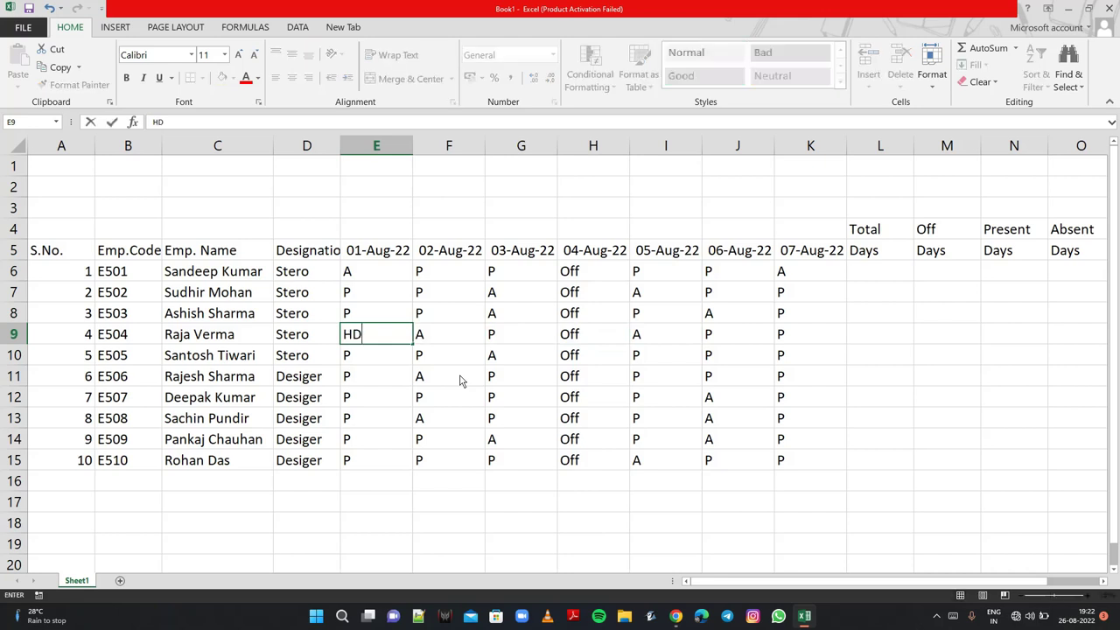
key(Up)
key(Right)
key(Right)
key(Down)
key(Down)
key(Down)
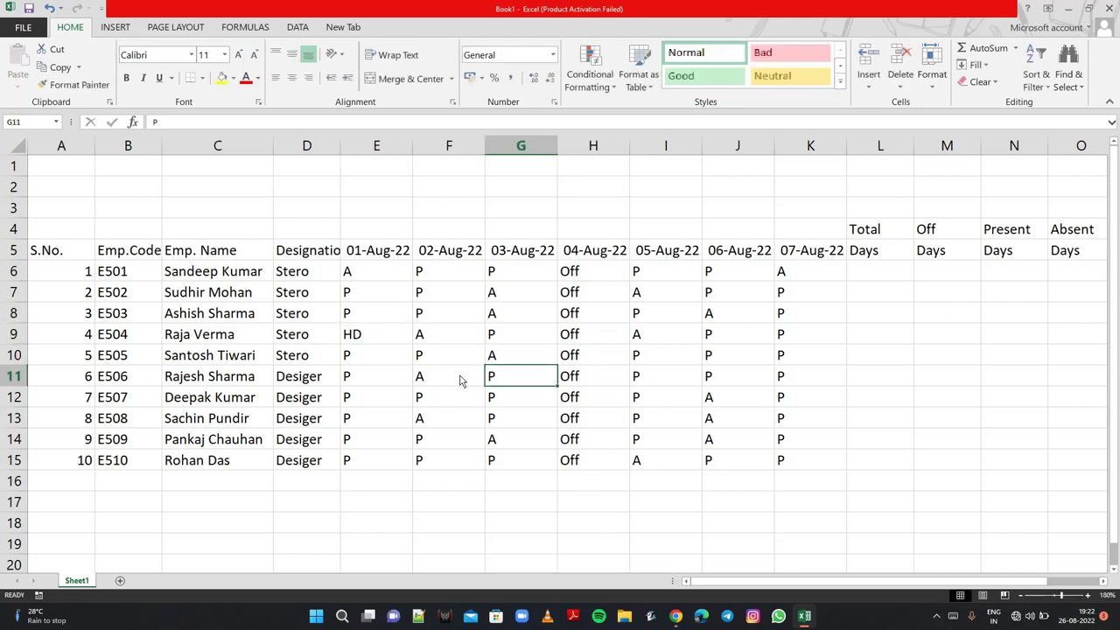
key(Down)
text(HD)
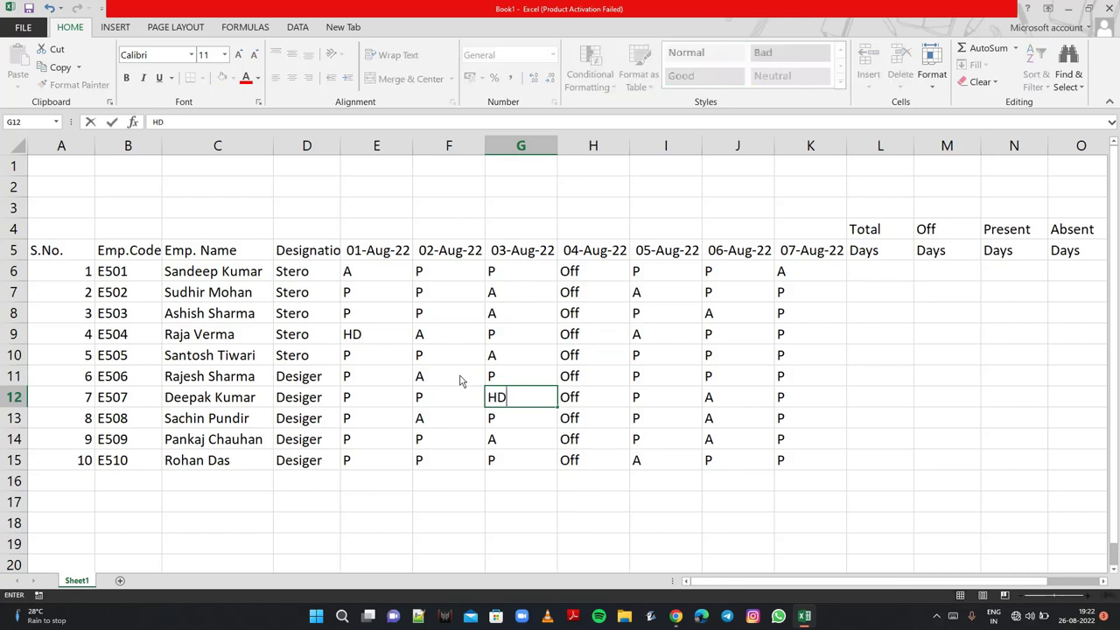
key(Return)
key(Right)
key(Right)
key(Right)
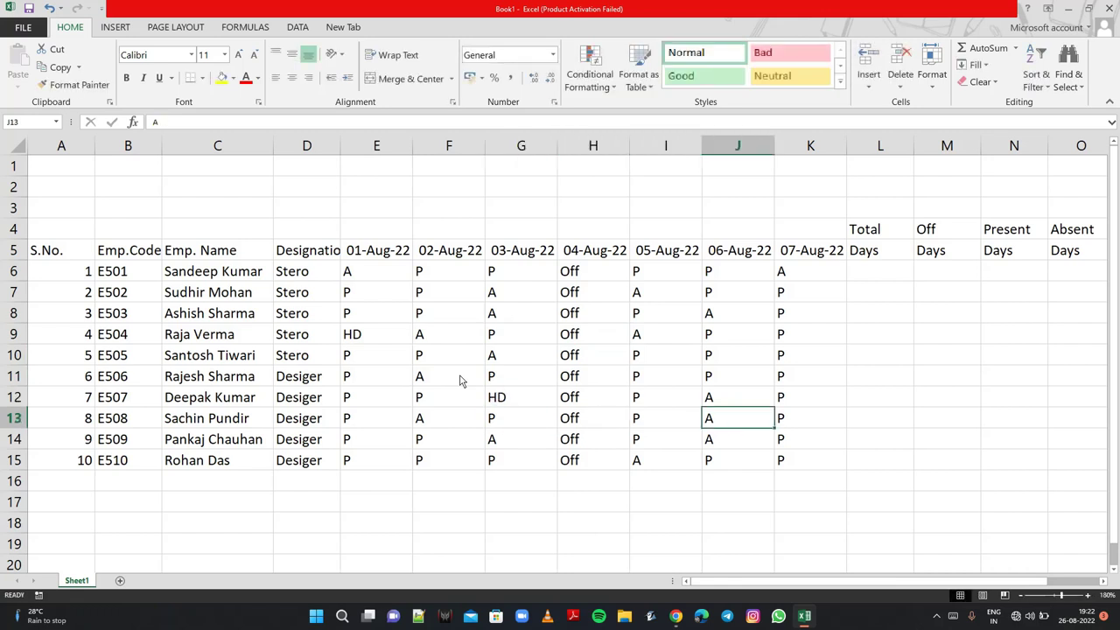
key(Up)
key(Up)
text(HD)
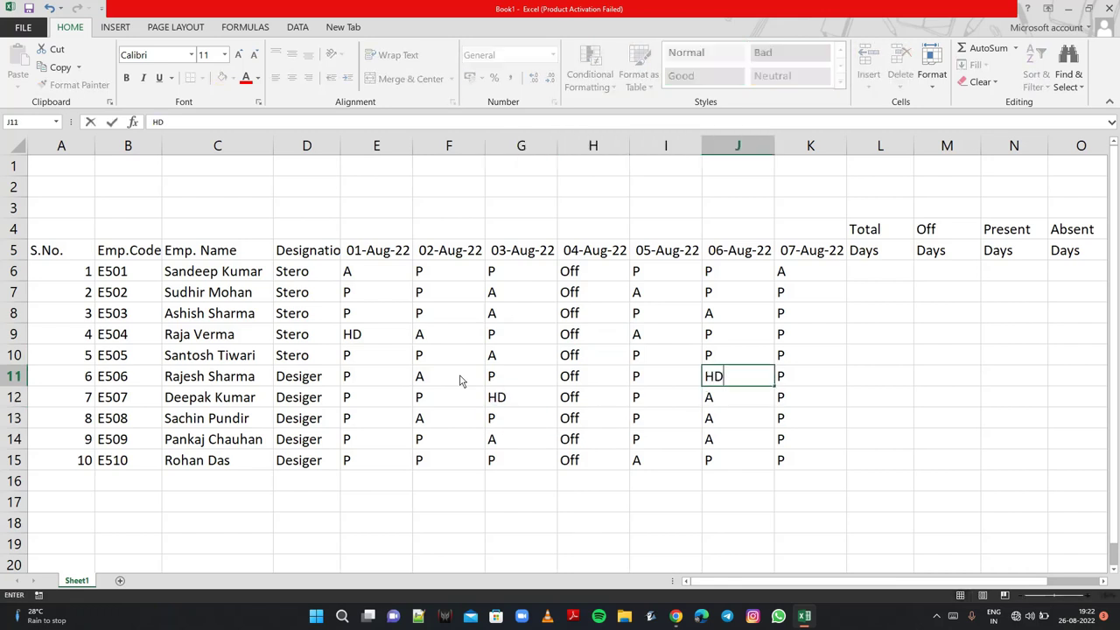
key(Left)
key(Up)
key(Down)
key(Down)
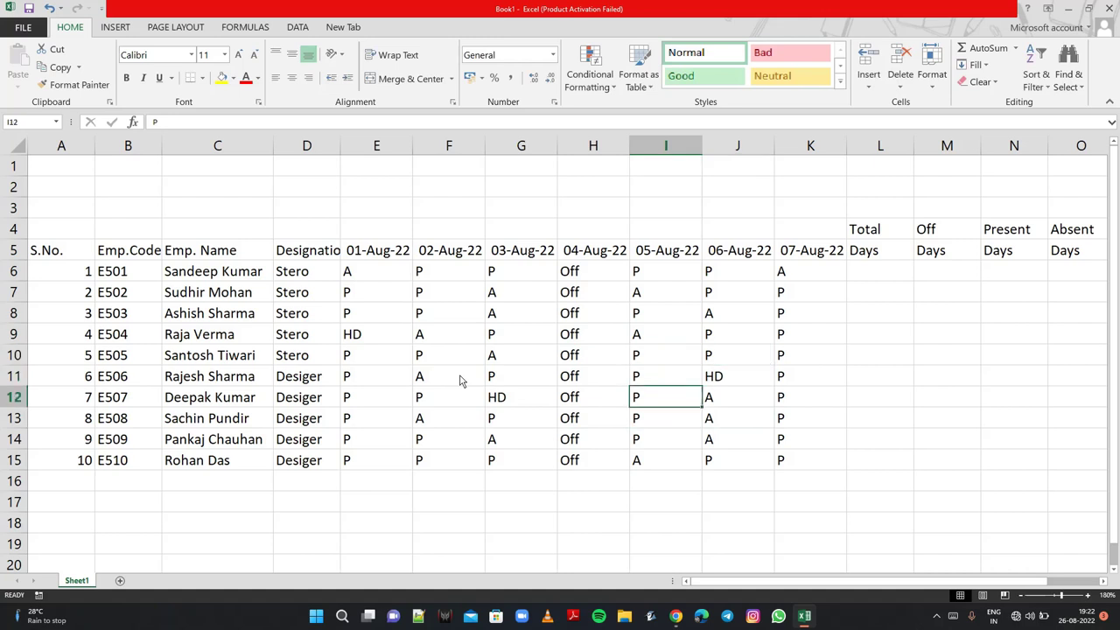
text(HD)
key(Return)
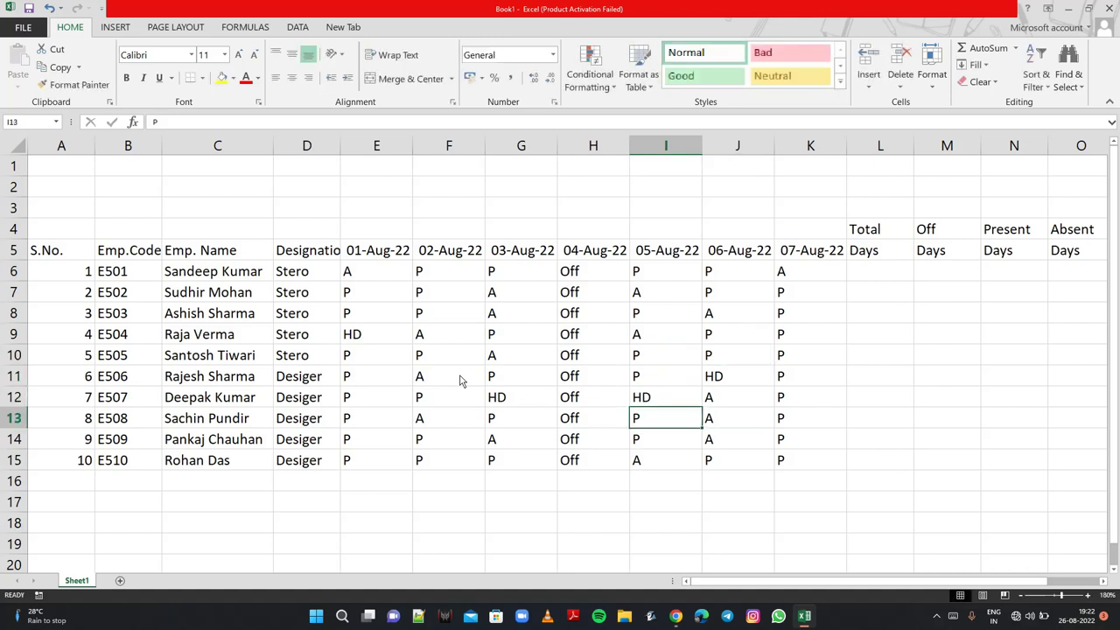
key(Down)
key(Down)
- Mark HD in I15, then start the legend with HD = HALF DAYS in B17:C17
text(HD)
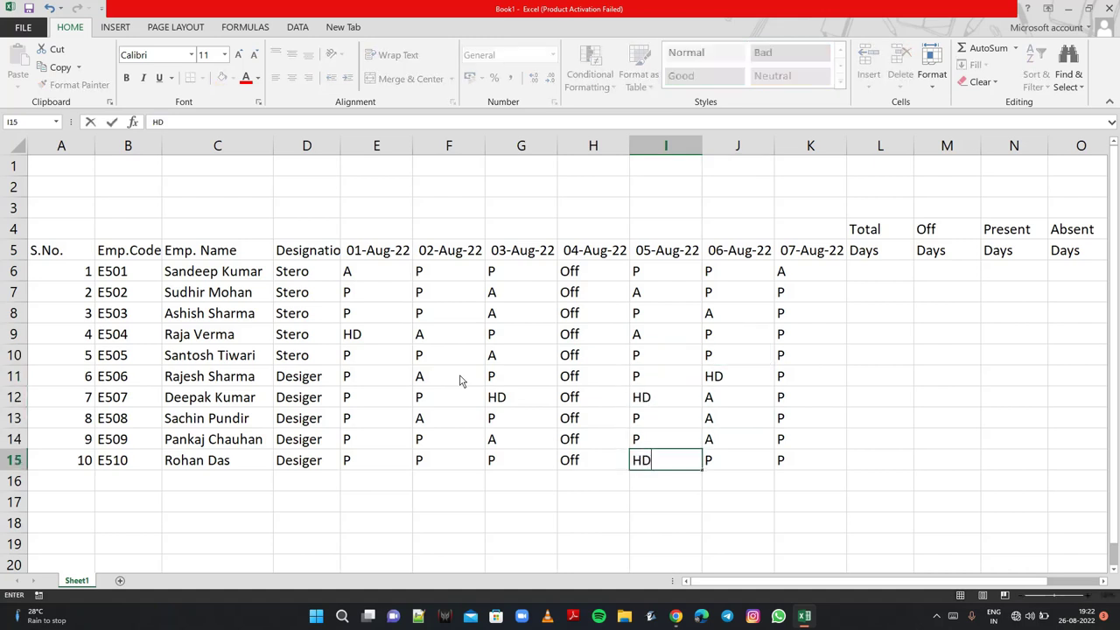
click(143, 510)
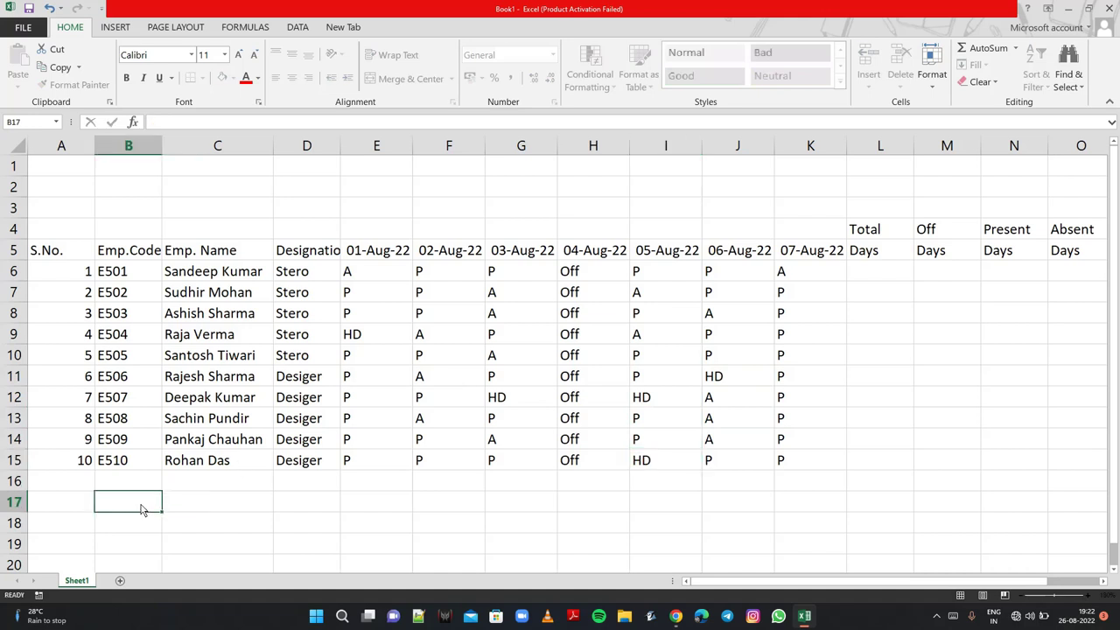
text(HD)
click(181, 511)
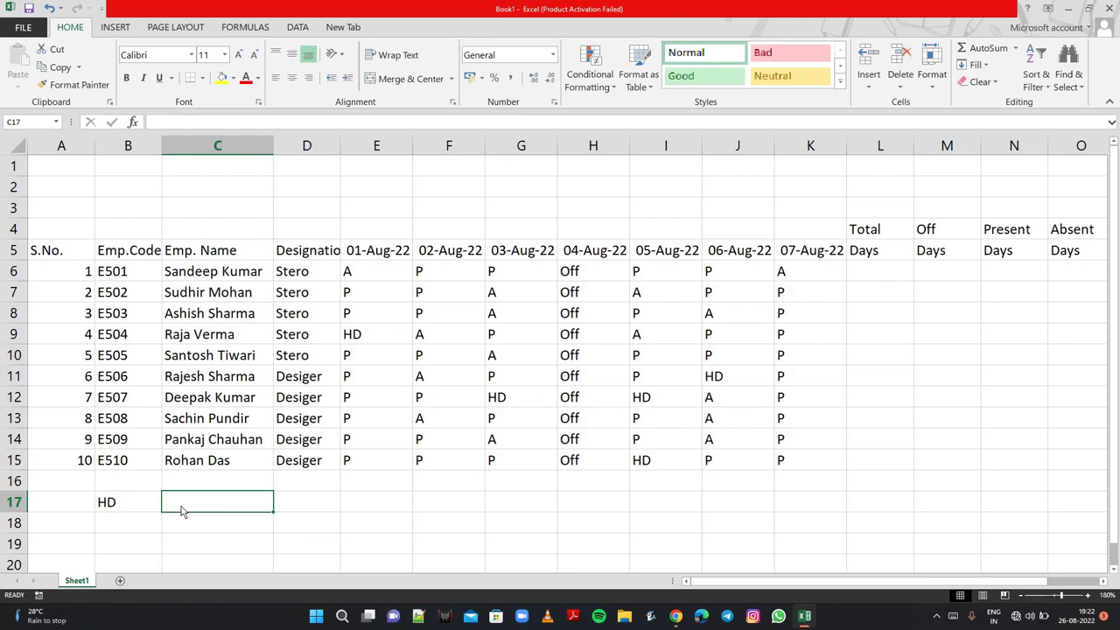
text(HALF )
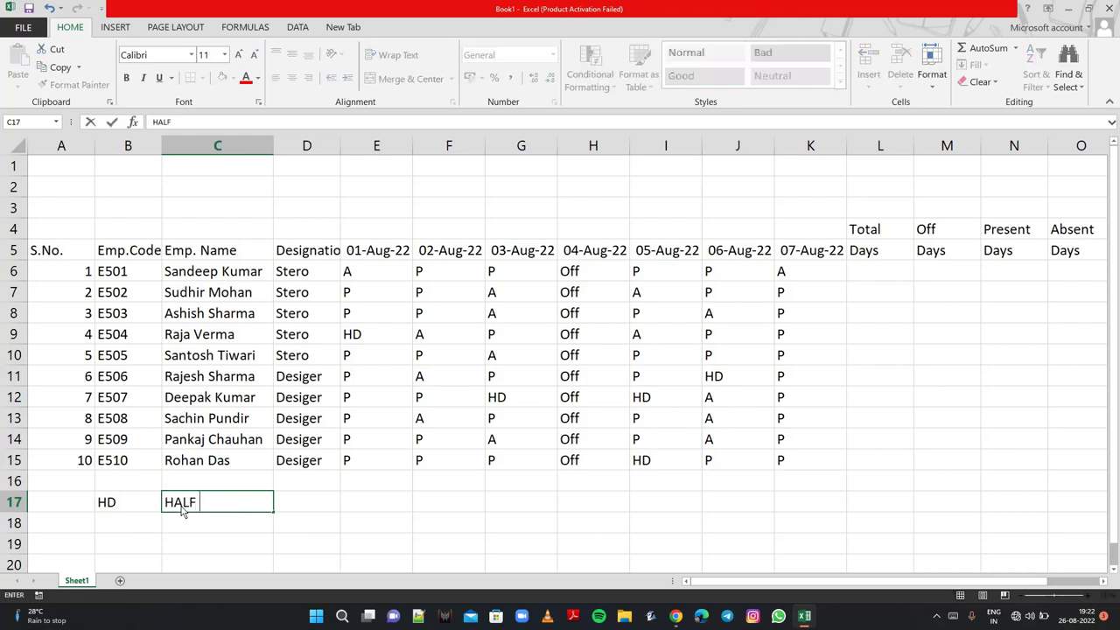
text(DAYS)
key(Return)
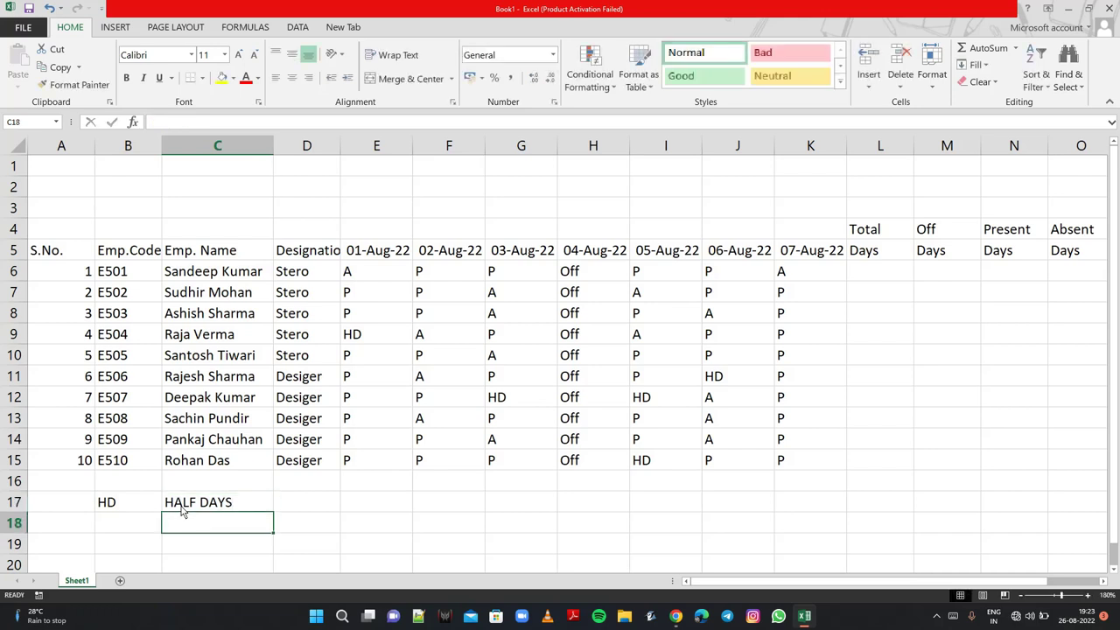
key(Left)
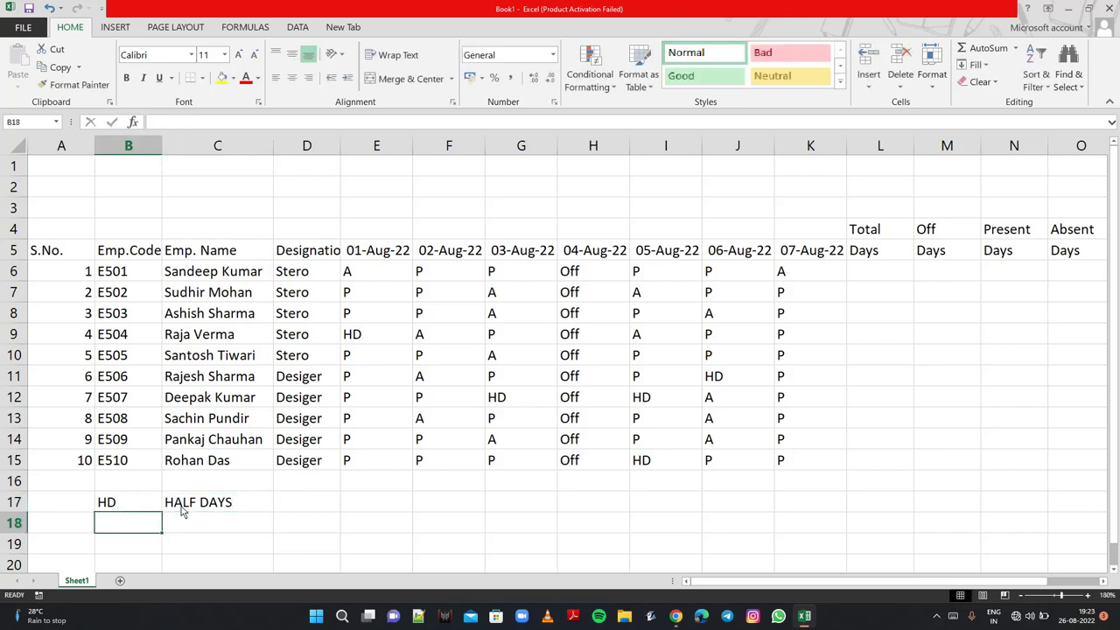
- Add the legend row A = ABSENT DAYS in B18:C18
text(A)
key(Right)
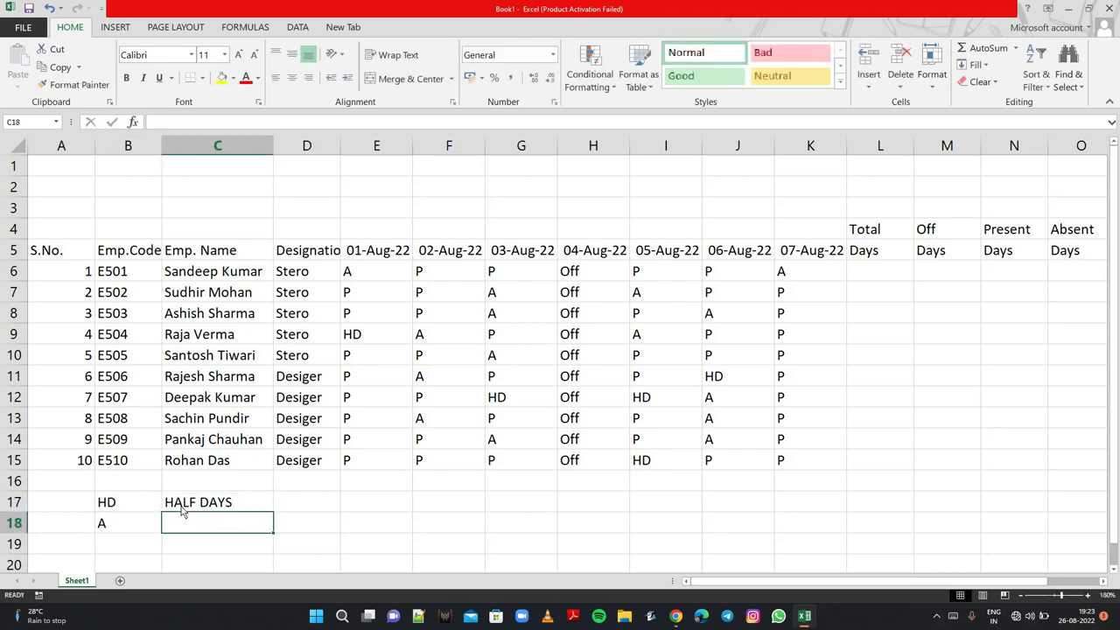
text(AS)
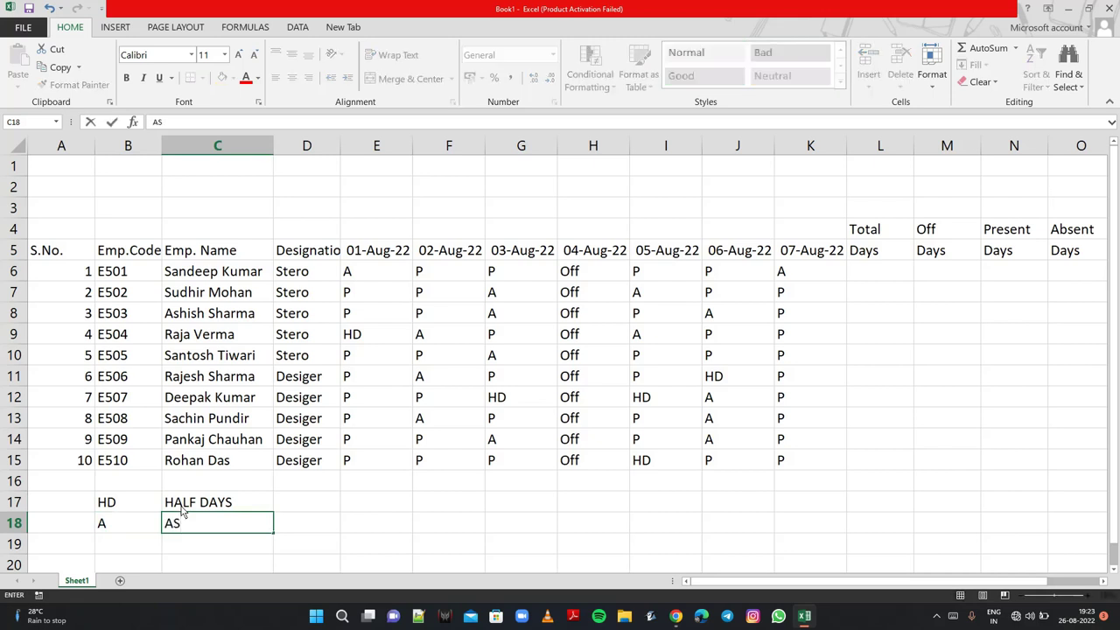
key(BackSpace)
text(BSENT )
text(DAYS)
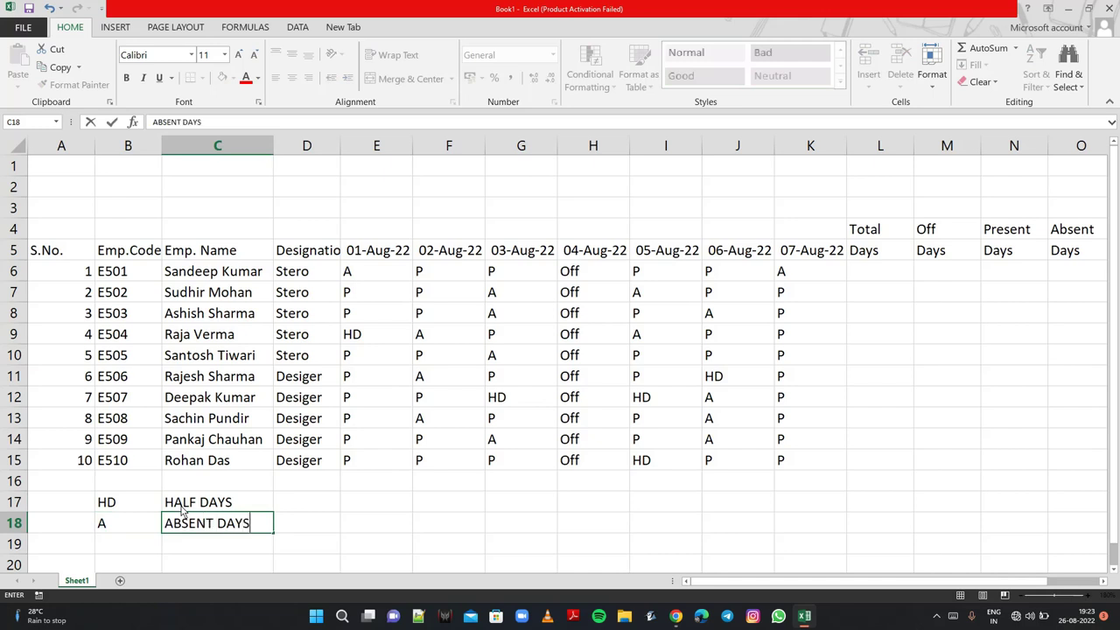
key(Return)
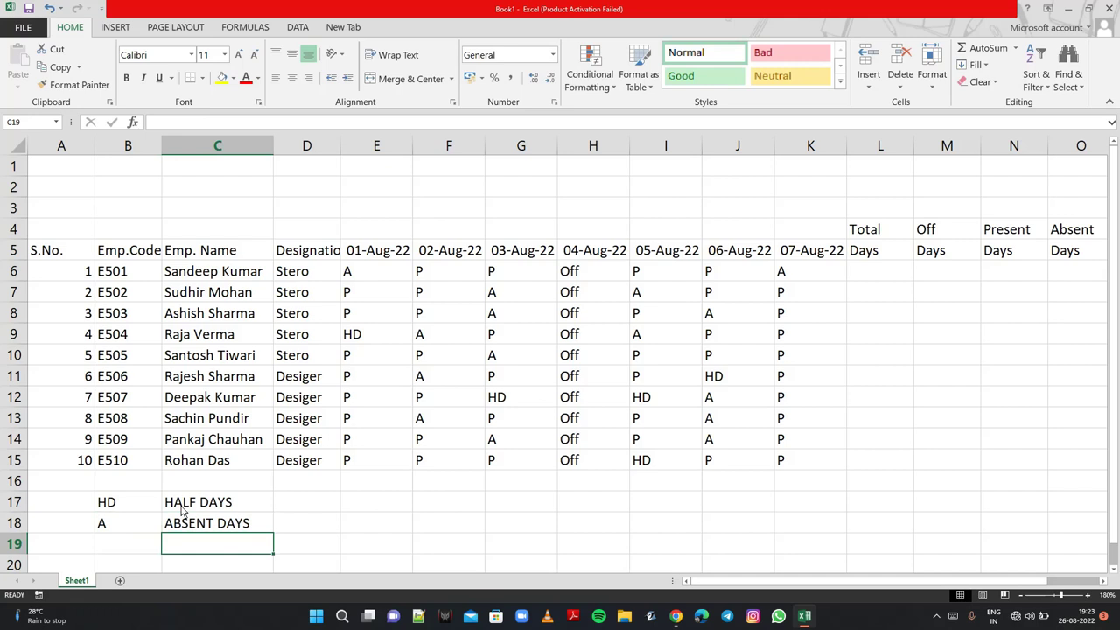
scroll(183, 510, down, 1)
- Add the legend row P = PRESENT DAYS in B19:C19
key(Left)
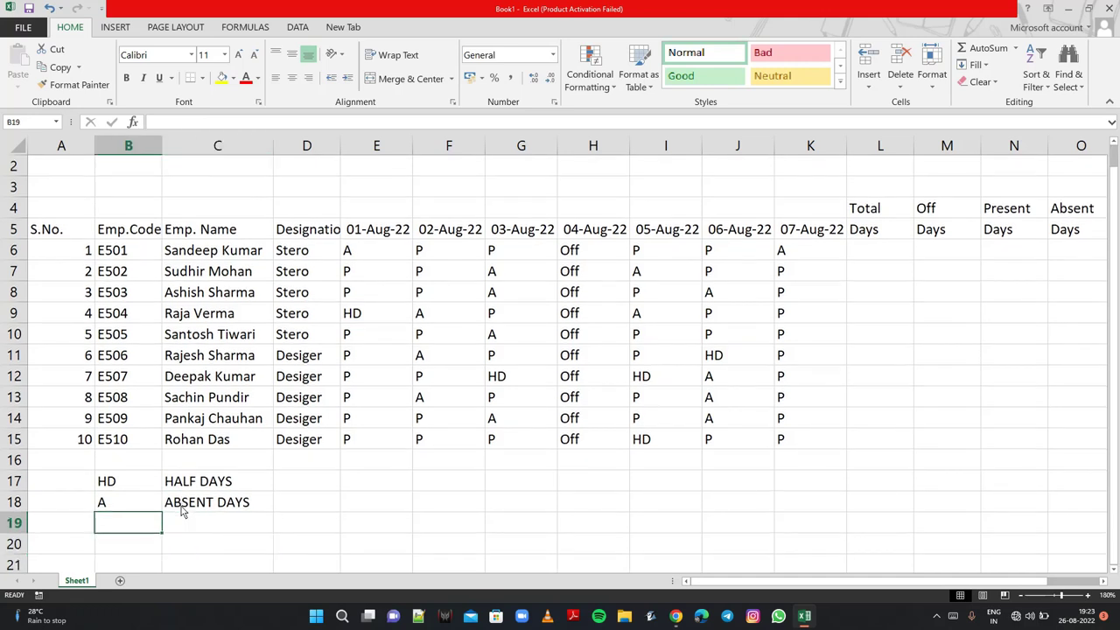
text(P)
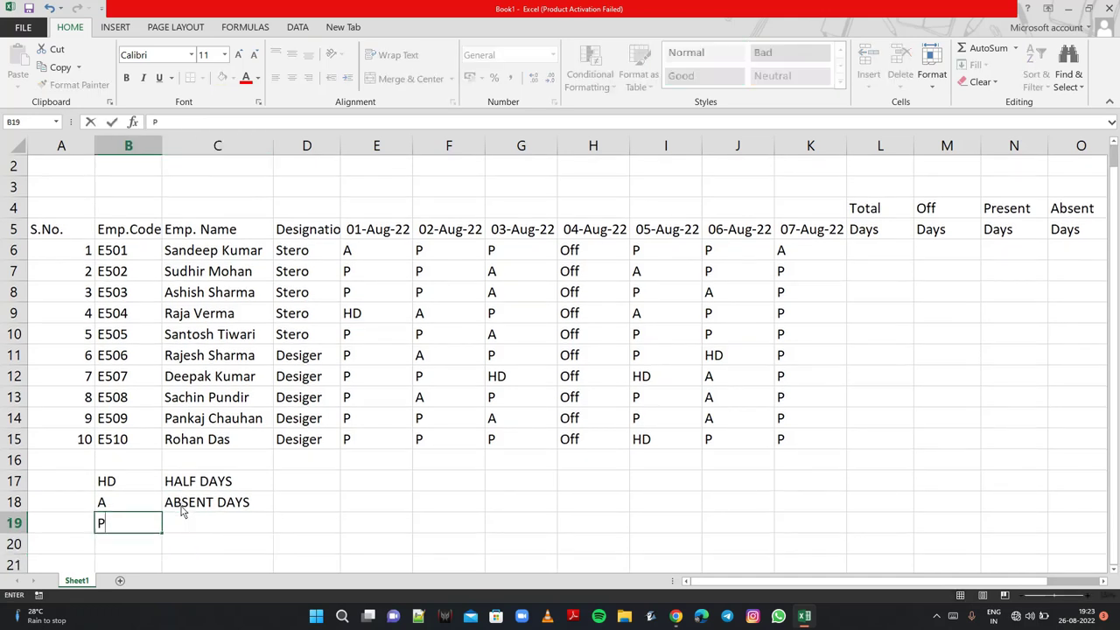
key(Right)
text(PR)
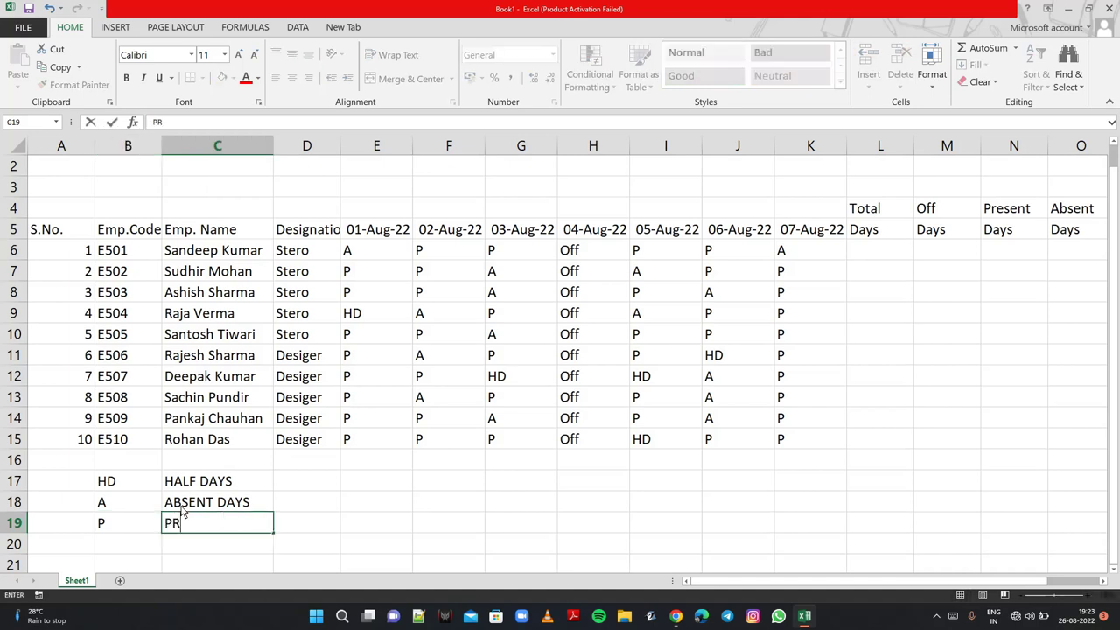
text(ESENT)
text( DAYS)
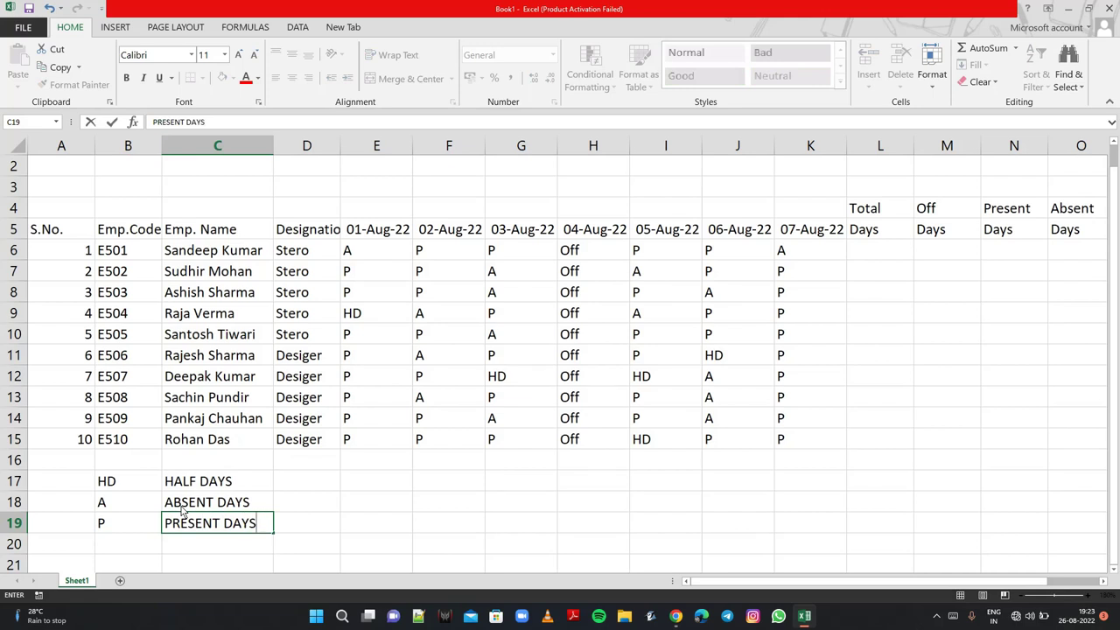
click(863, 259)
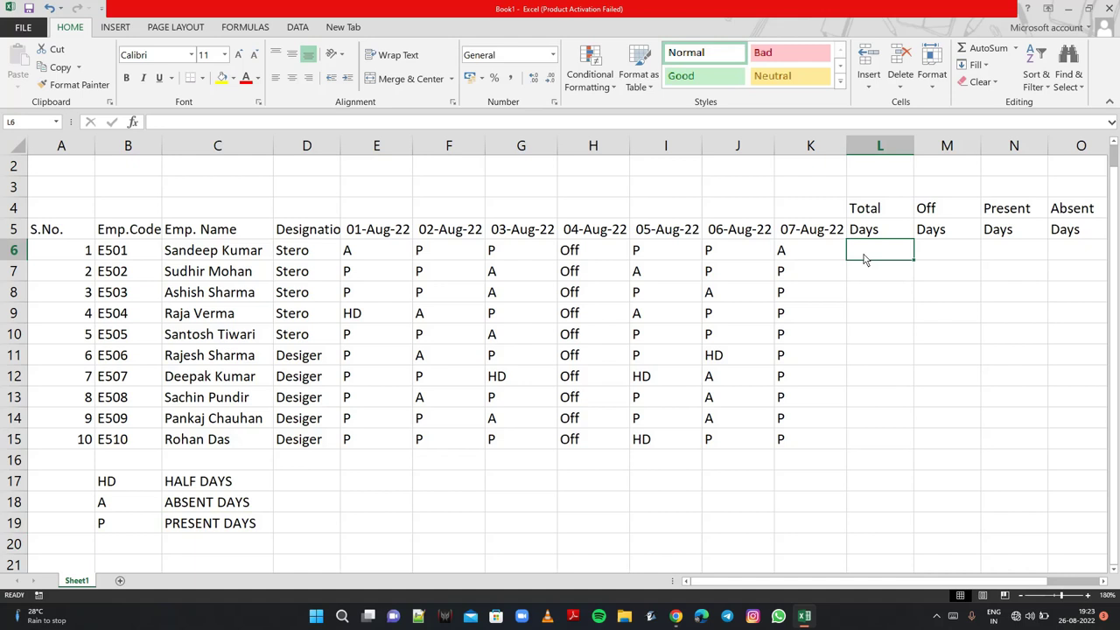
- Merge and middle-align the S.No., Emp.Code and Emp. Name headings across rows 4–5
click(70, 217)
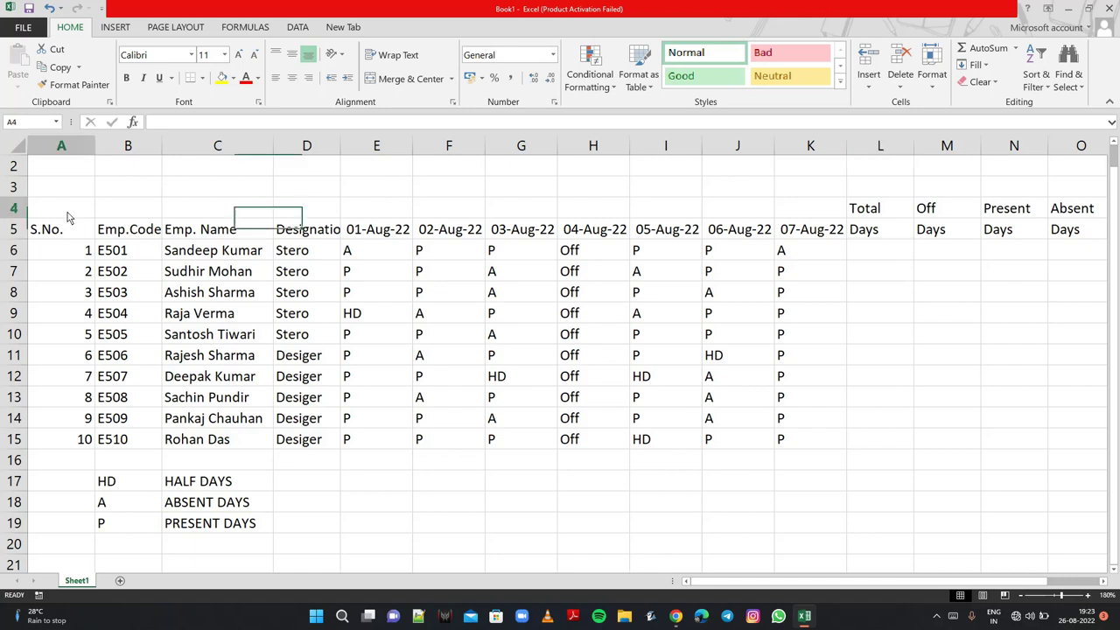
drag(70, 217, 19, 223)
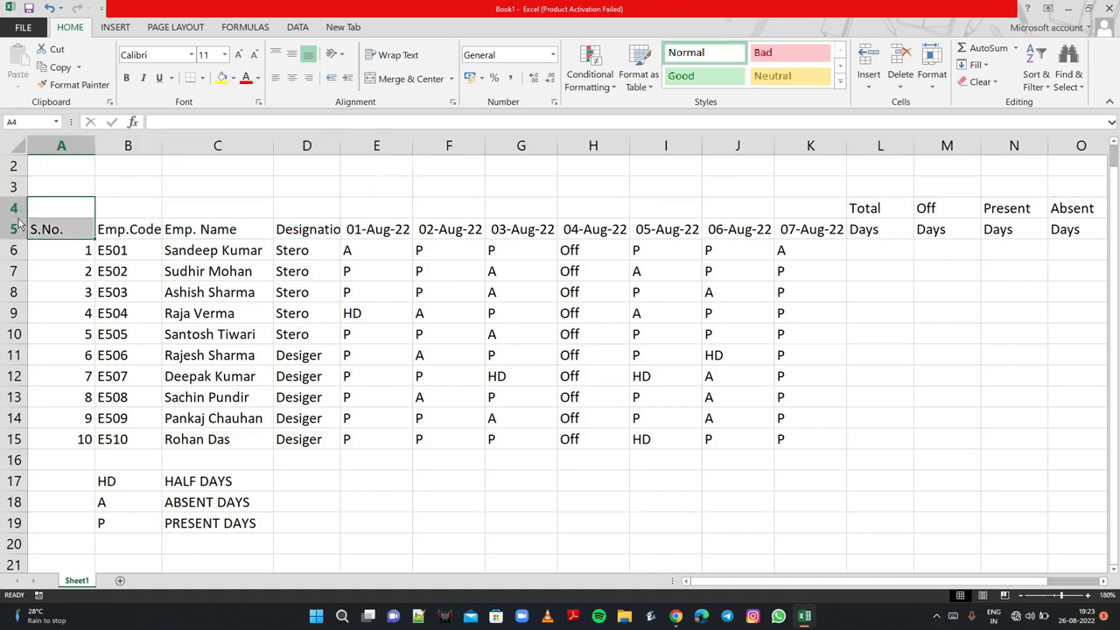
click(405, 78)
click(291, 54)
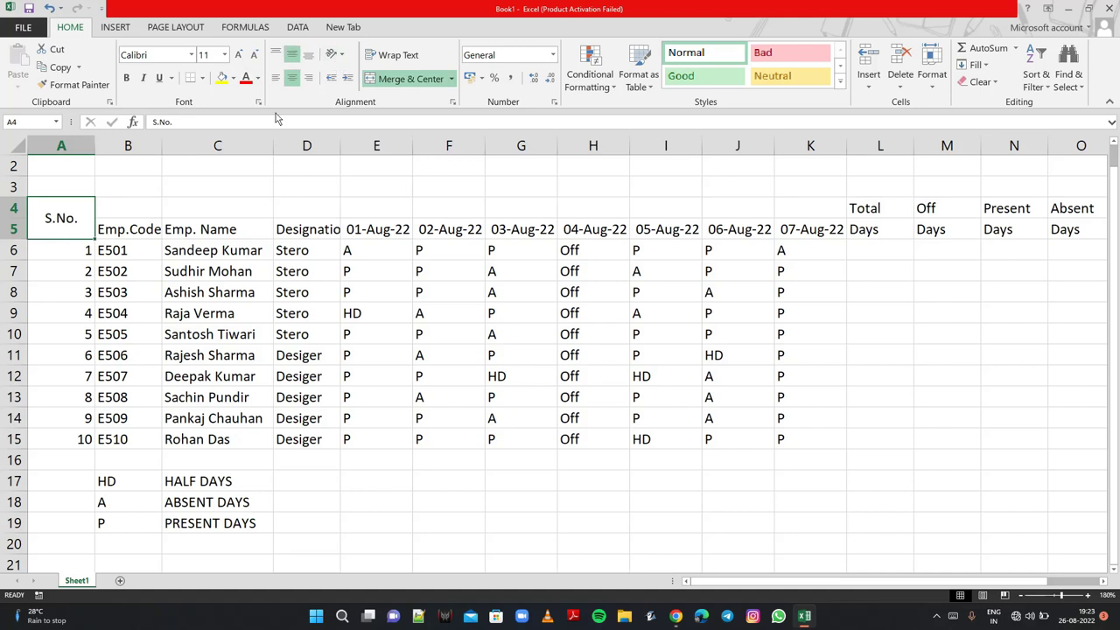
drag(147, 217, 145, 220)
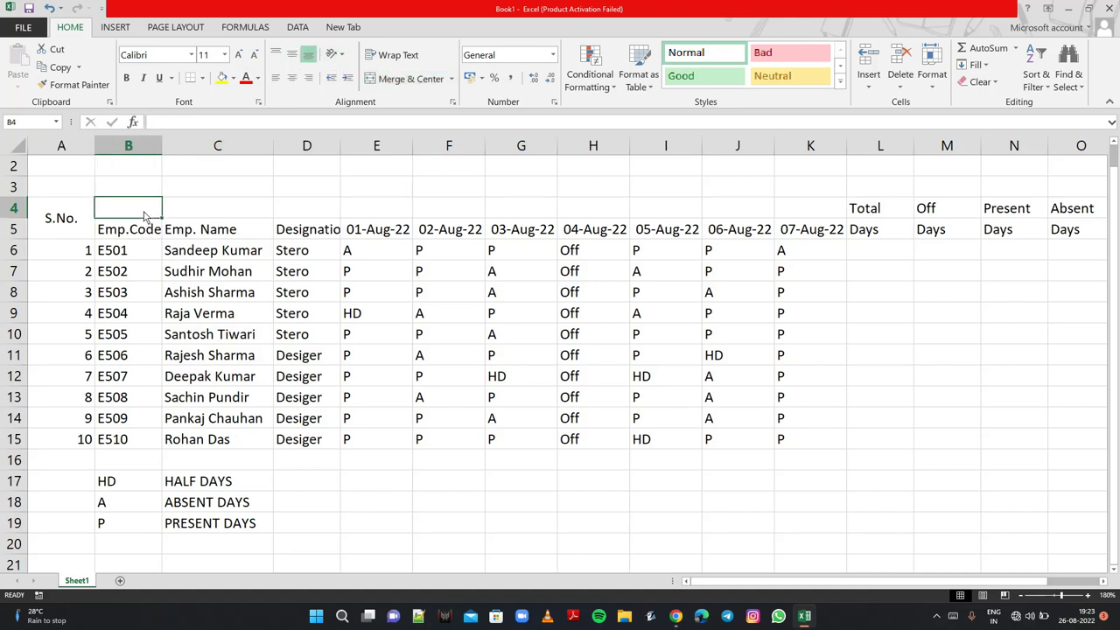
click(292, 55)
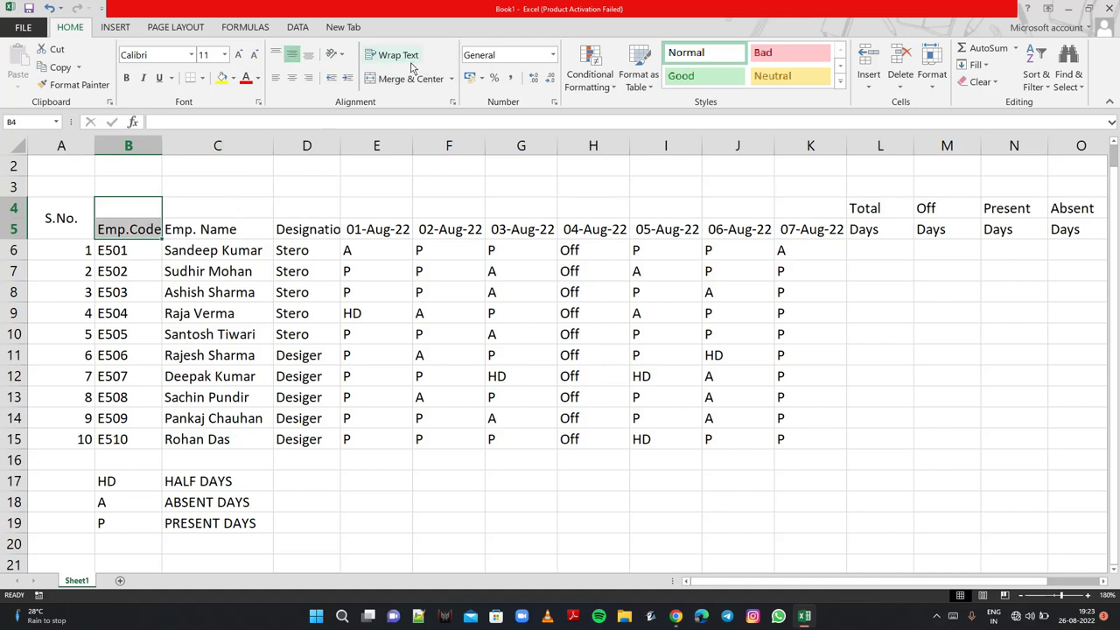
click(405, 90)
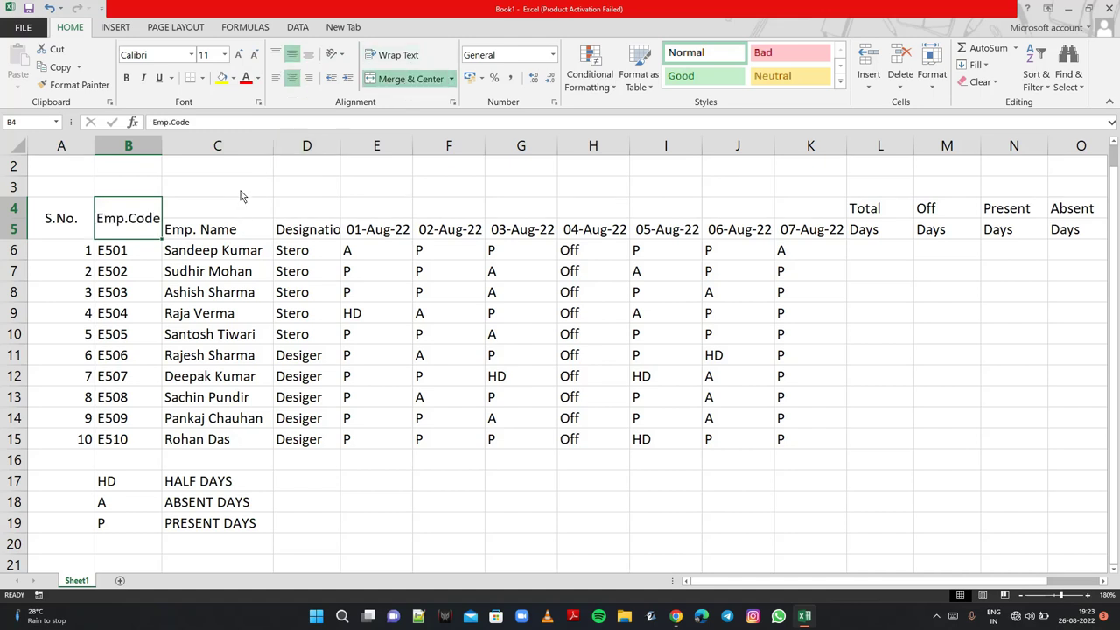
click(225, 213)
drag(225, 213, 225, 224)
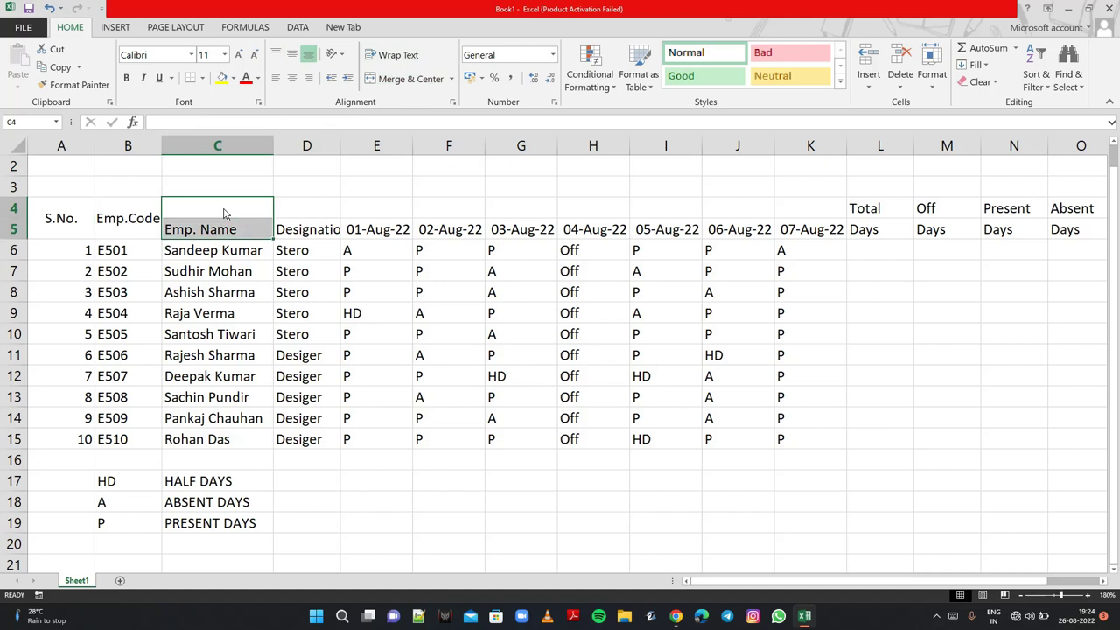
click(291, 54)
click(308, 54)
click(294, 56)
click(386, 81)
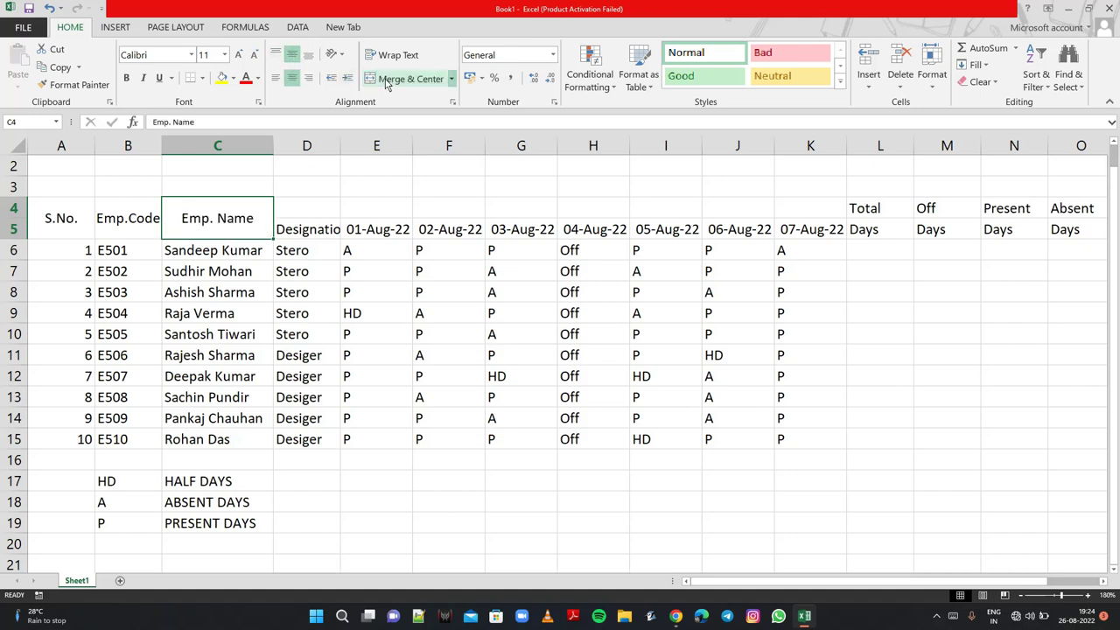
- Merge and middle-align the Designation and 01-Aug-22 headings across rows 4–5
click(313, 213)
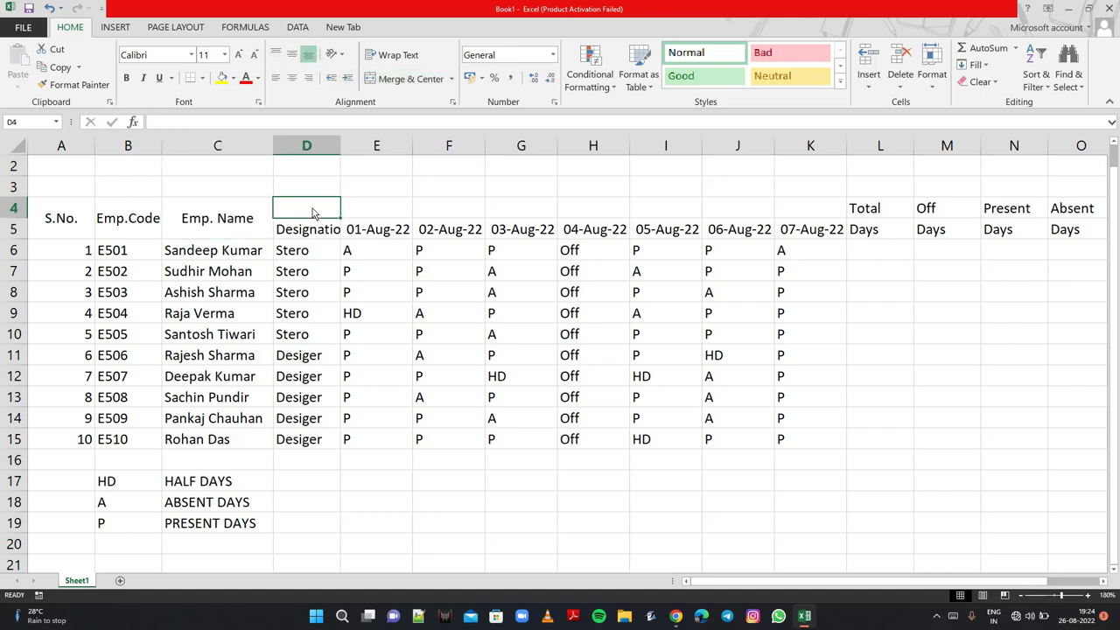
drag(313, 213, 313, 230)
click(397, 84)
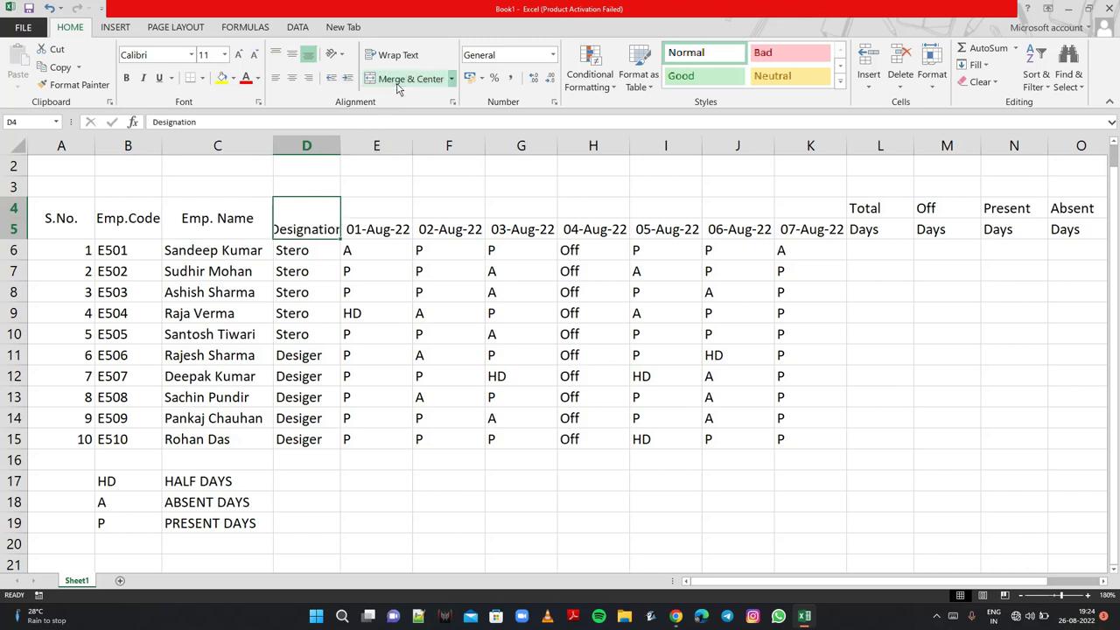
click(292, 54)
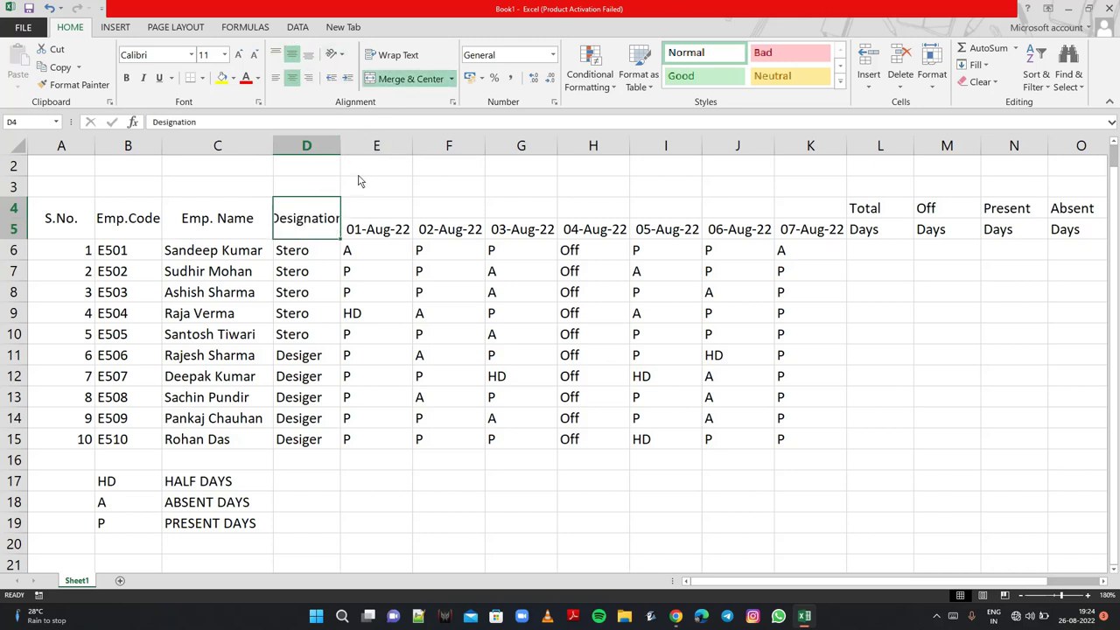
click(376, 214)
drag(376, 214, 376, 231)
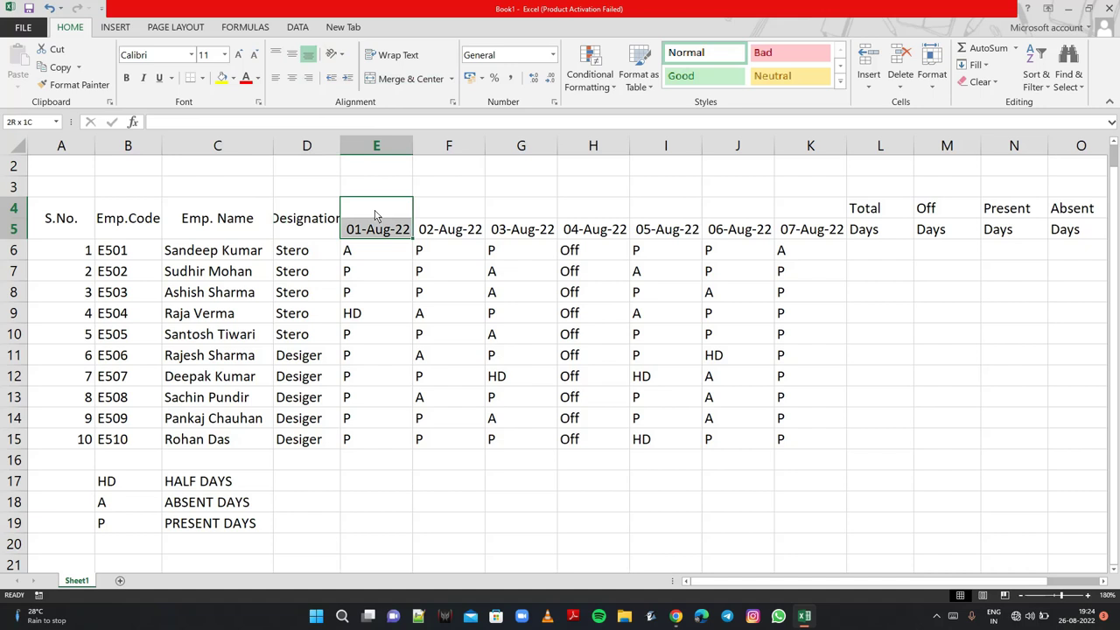
click(407, 79)
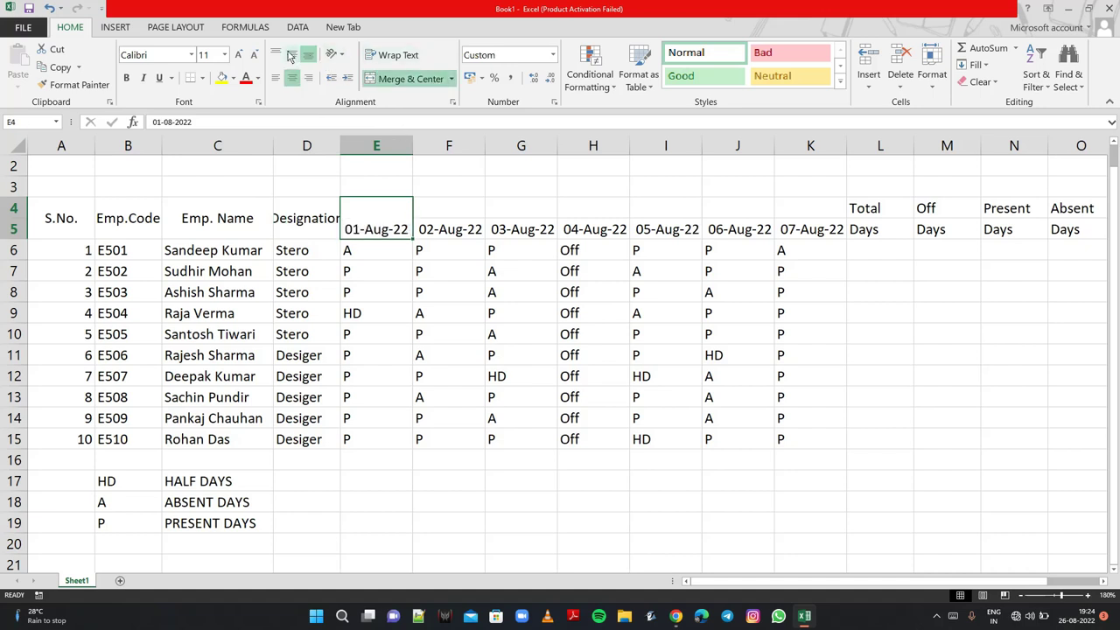
click(291, 54)
click(468, 191)
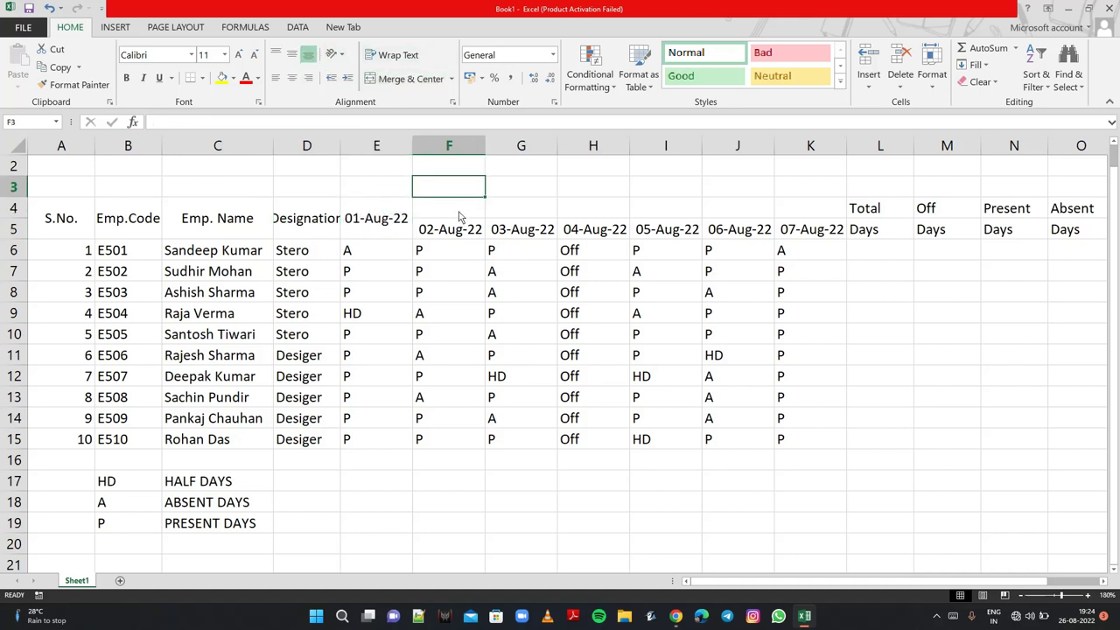
- Merge and middle-align the 02-Aug-22, 03-Aug-22 and 04-Aug-22 headers (F4:H5)
click(458, 216)
key(shift+Down)
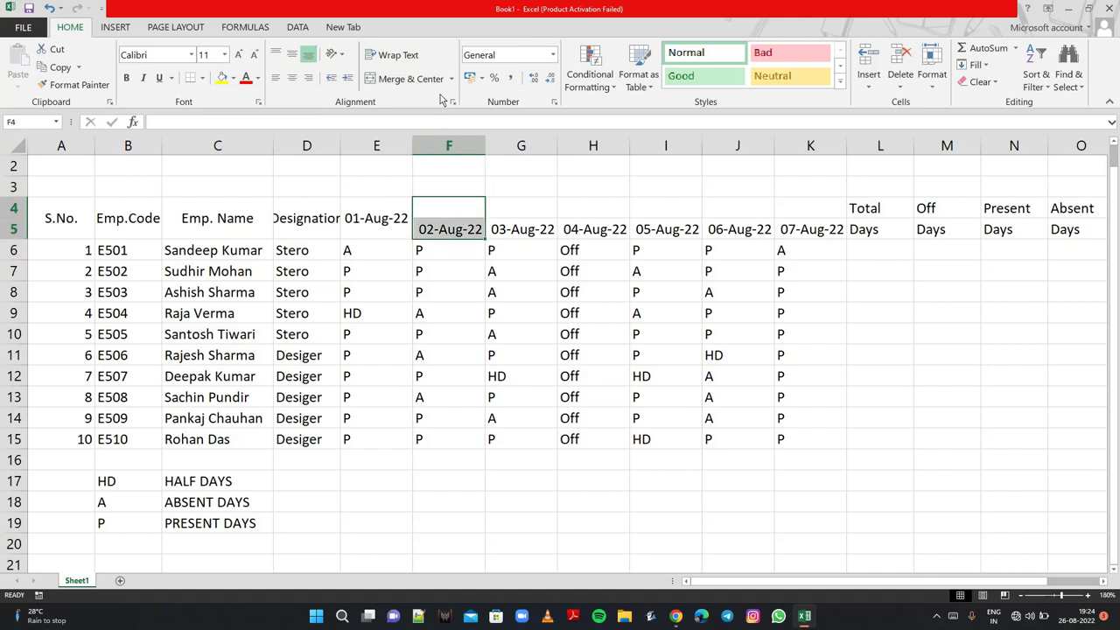
click(426, 80)
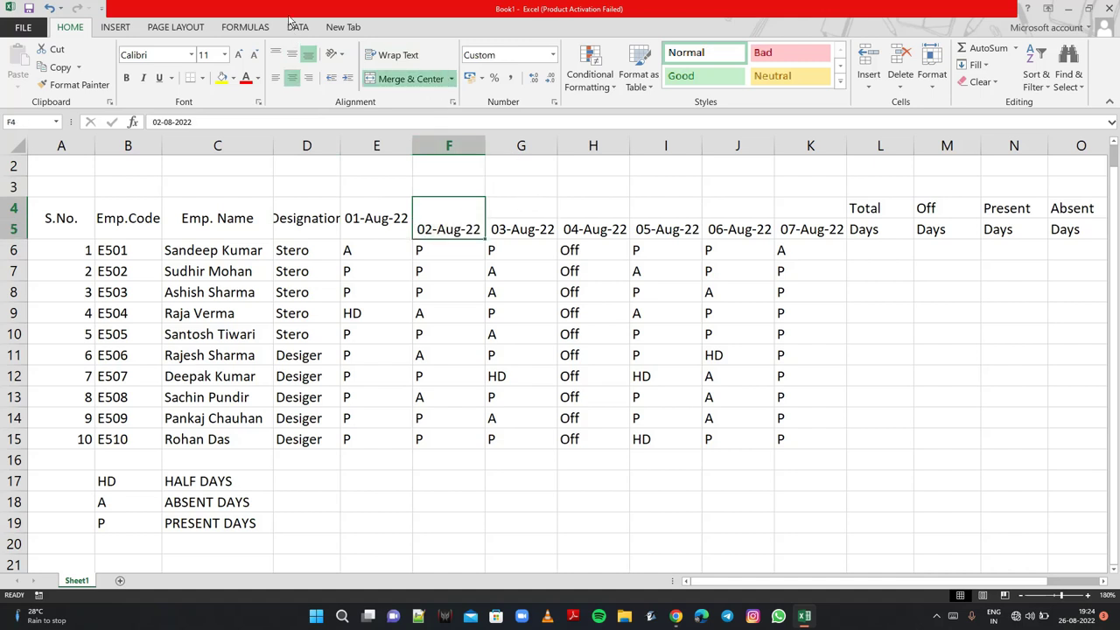
click(293, 57)
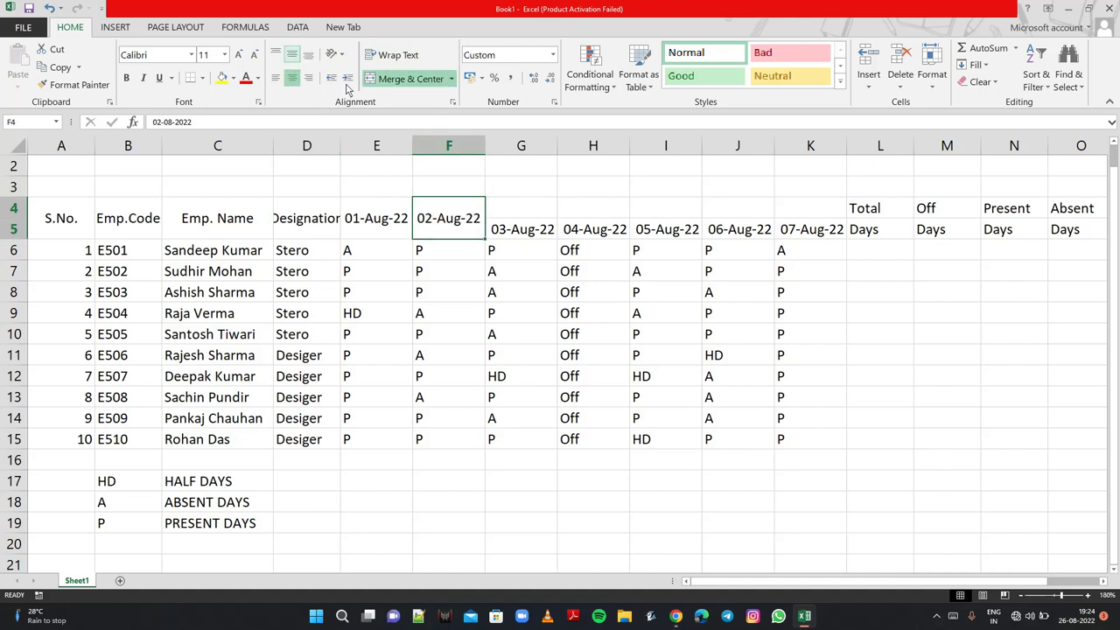
click(511, 216)
key(shift+Down)
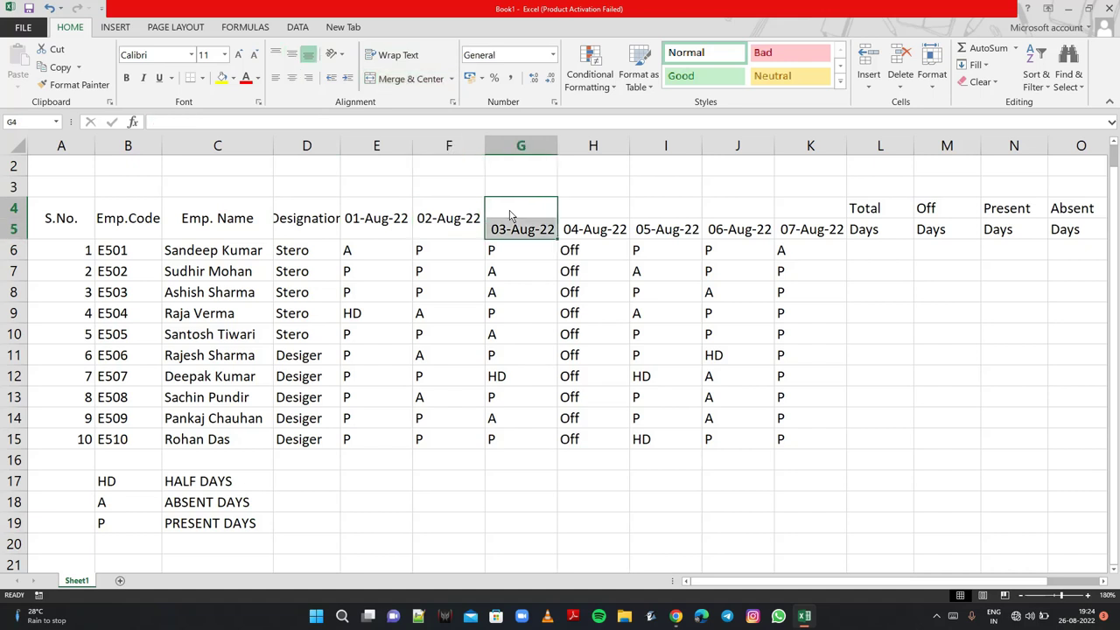
click(399, 80)
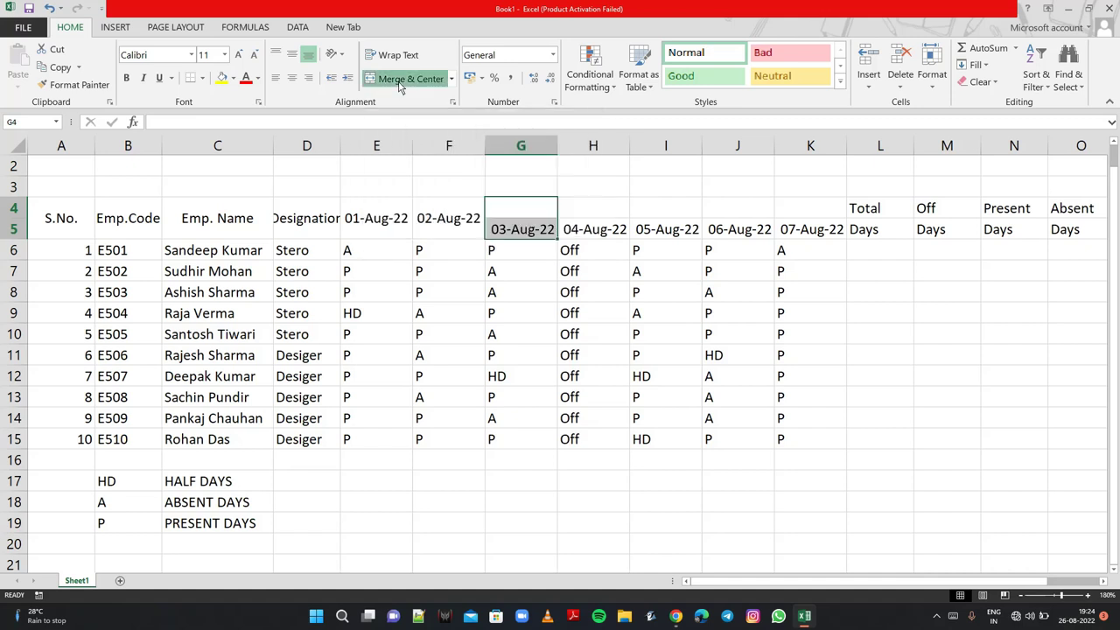
click(292, 54)
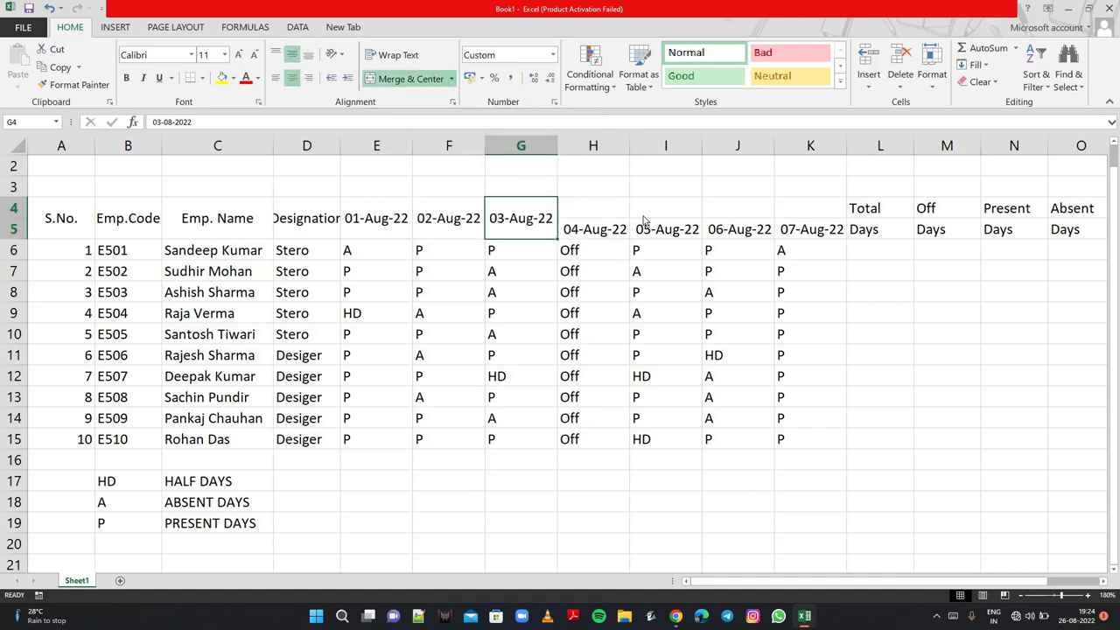
click(610, 215)
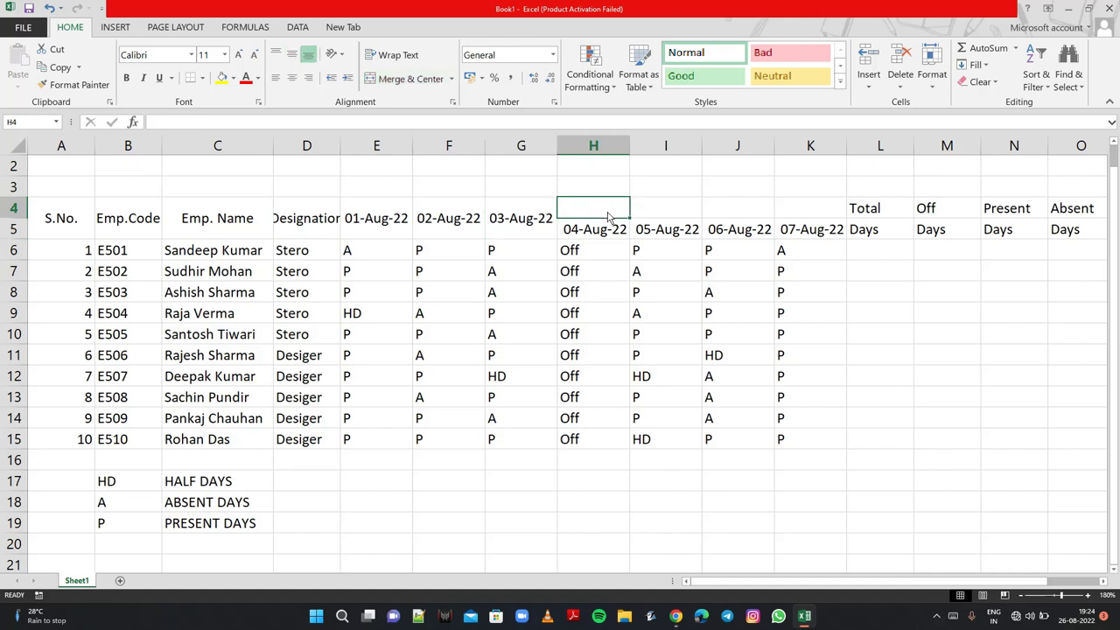
drag(609, 215, 611, 224)
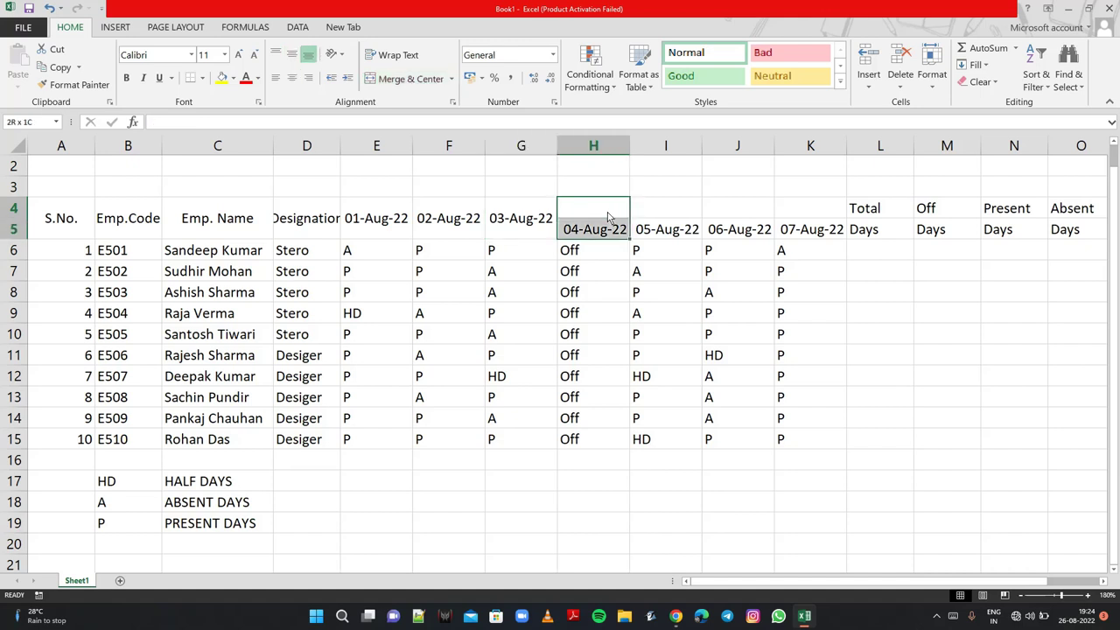
click(408, 81)
click(292, 54)
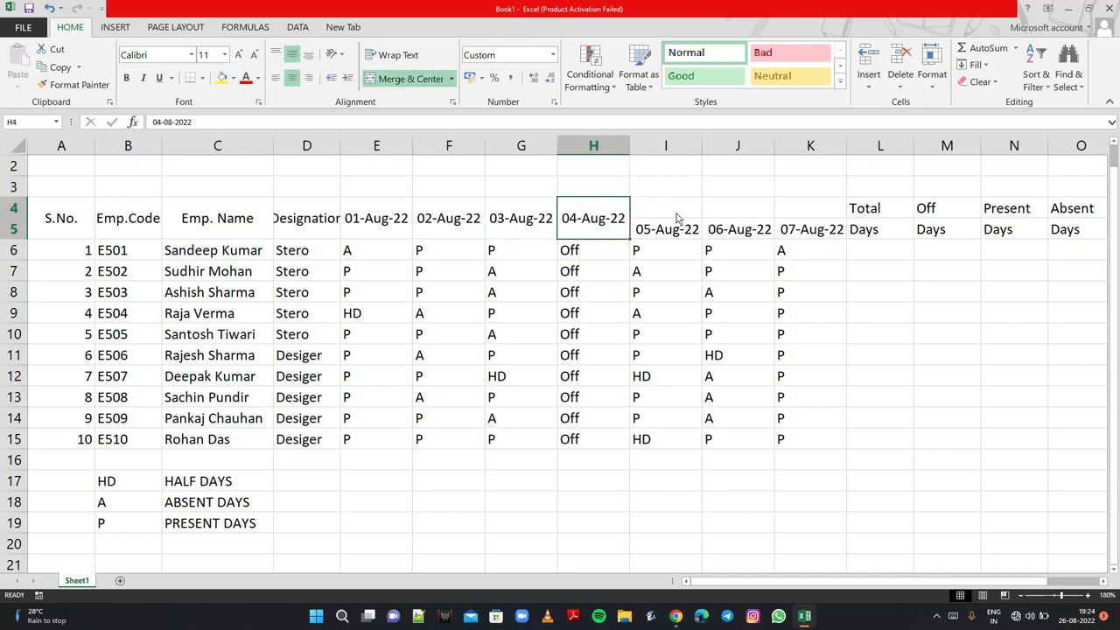
- Merge and middle-align the 05-Aug-22, 06-Aug-22 and 07-Aug-22 headers (I4:K5)
drag(674, 213, 673, 216)
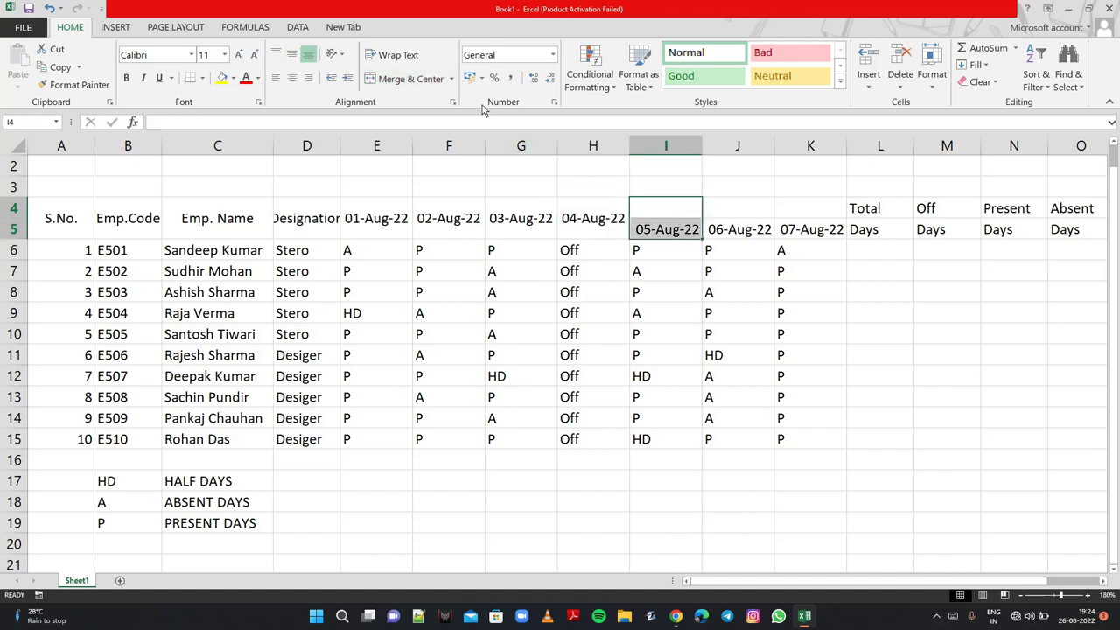
click(407, 78)
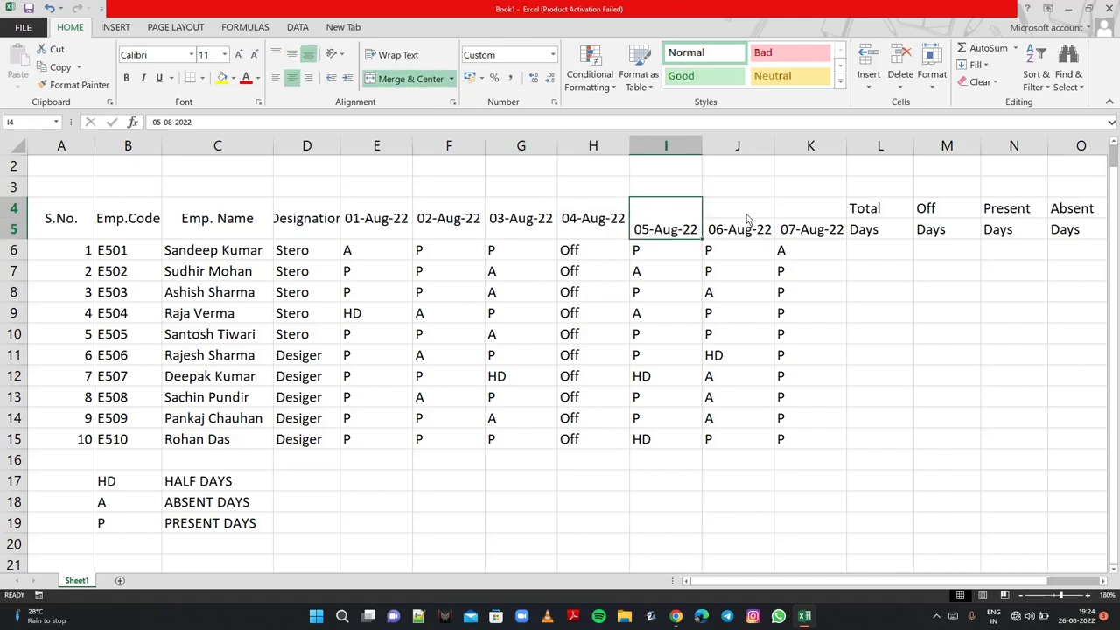
click(292, 54)
click(744, 215)
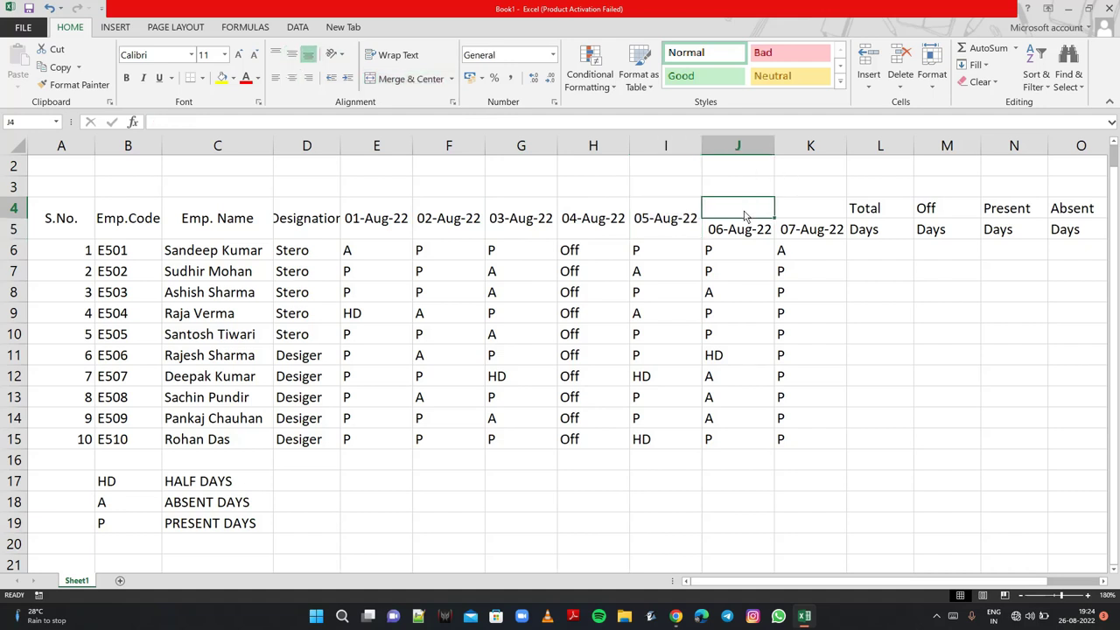
drag(745, 216, 745, 229)
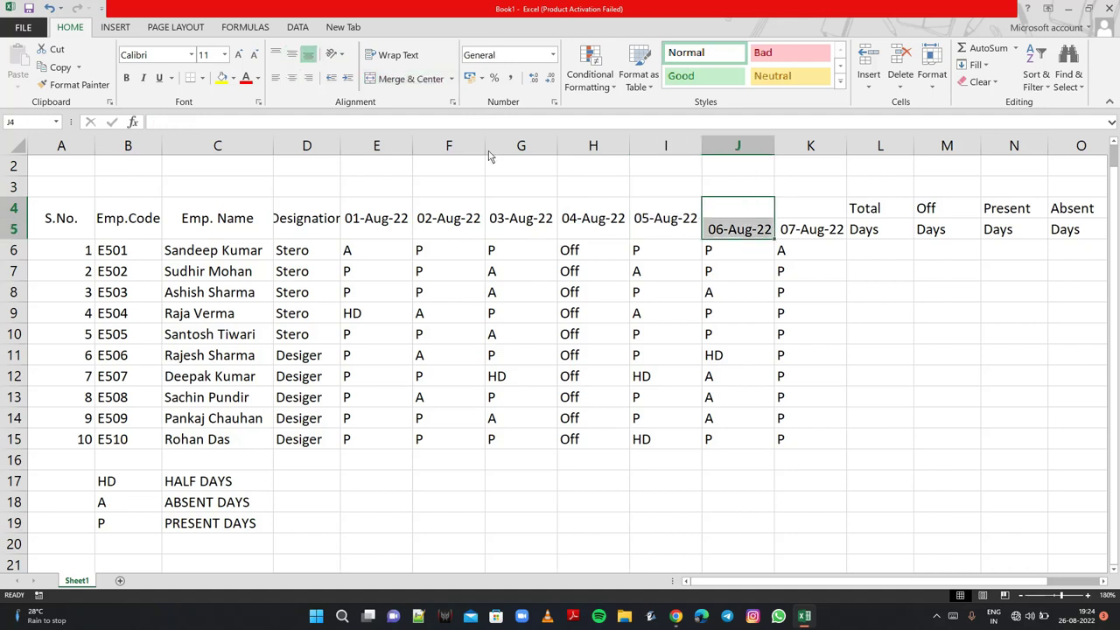
click(389, 78)
click(292, 55)
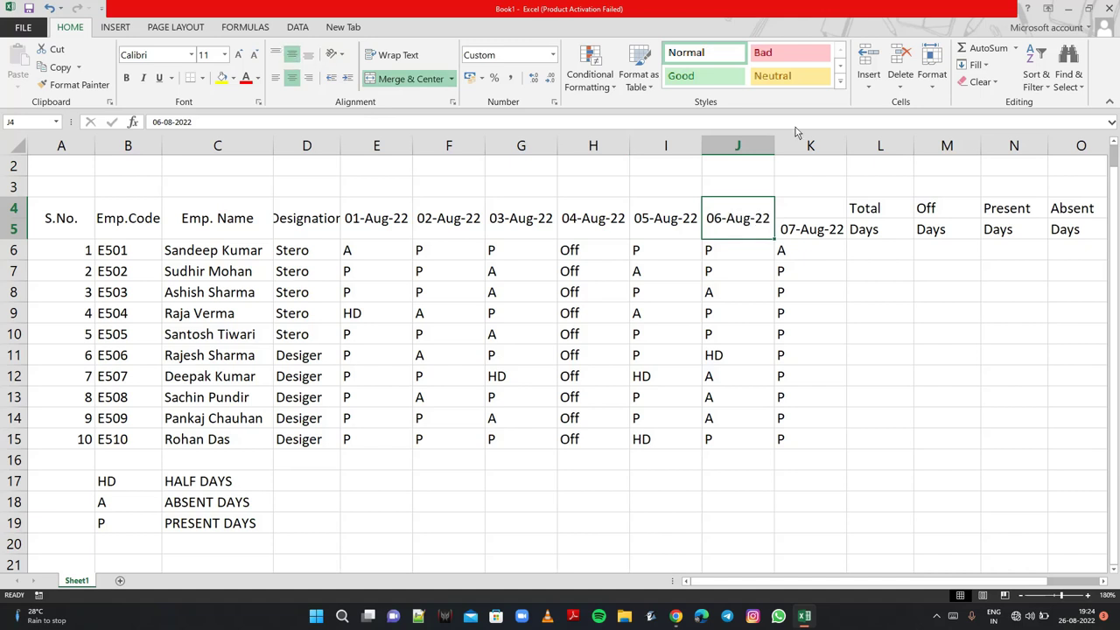
click(819, 210)
key(shift+Down)
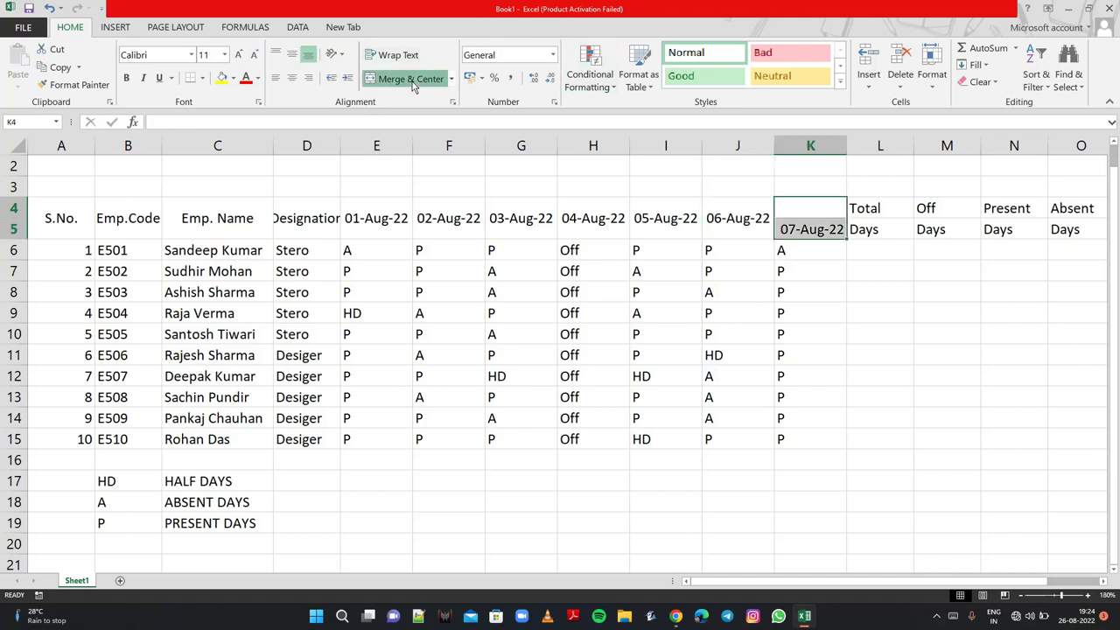
click(374, 79)
click(291, 54)
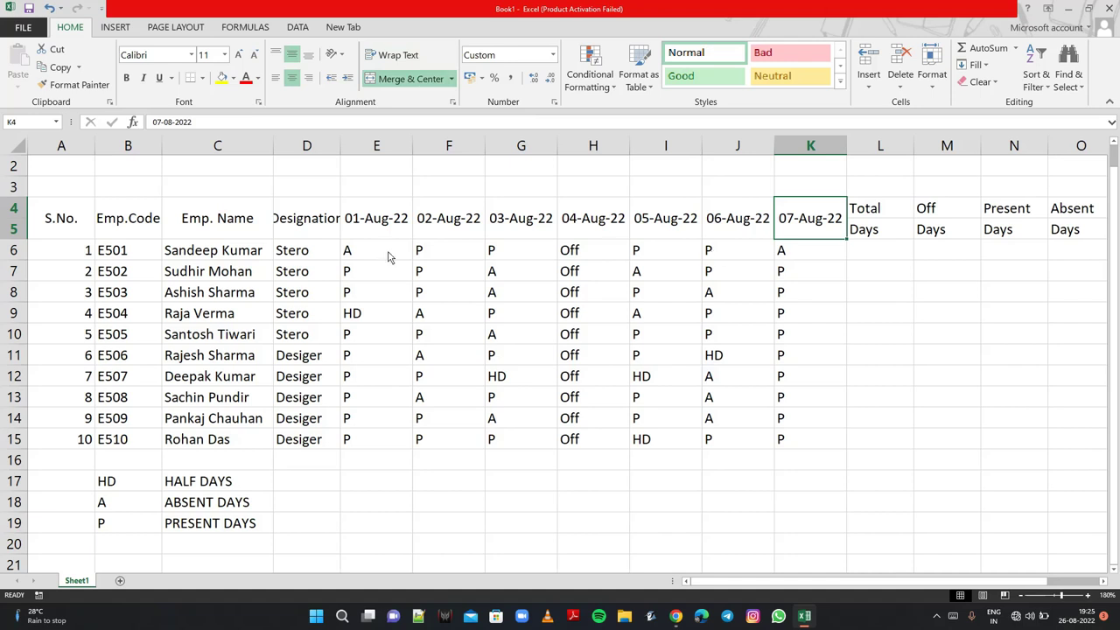
- AutoFit column D to the Designation text and make table A4:P15 bold
double_click(340, 147)
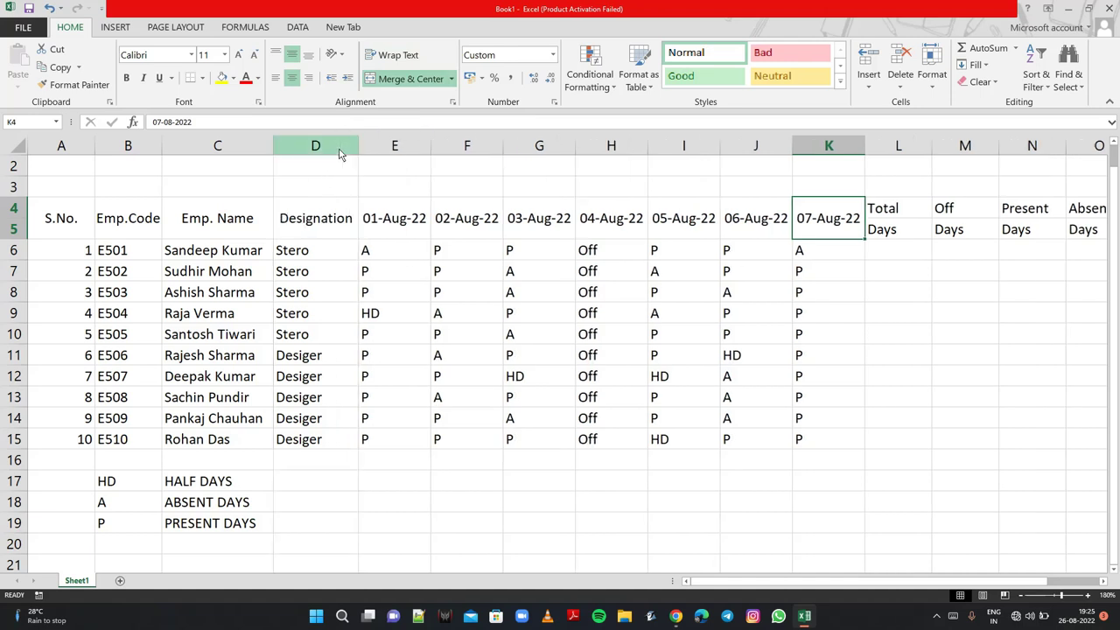
click(81, 214)
key(shift+Down)
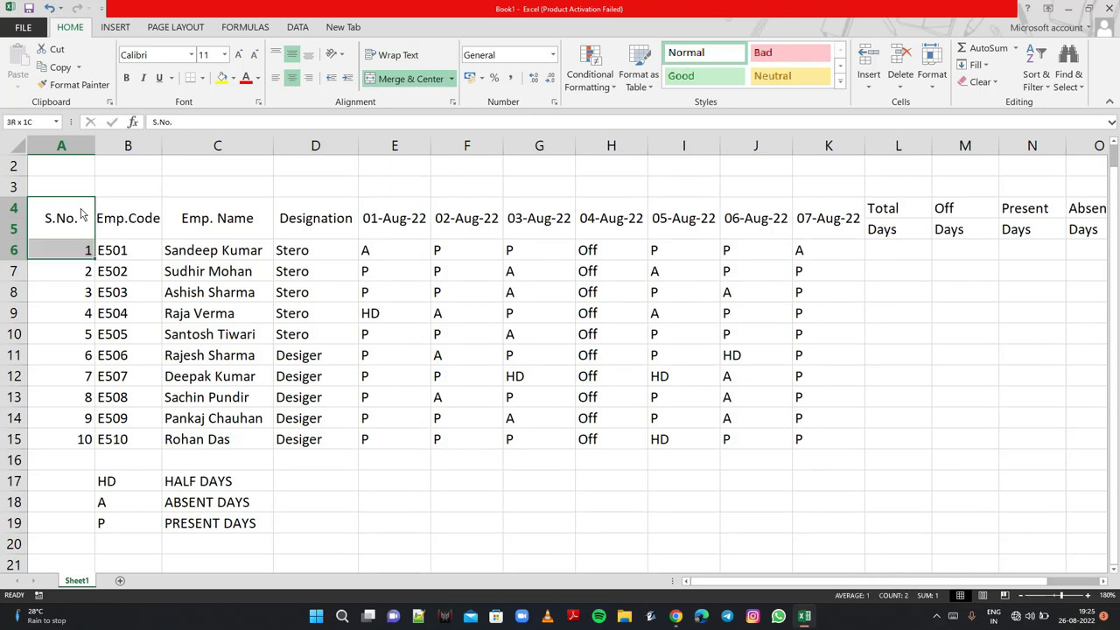
key(shift+Down)
key(shift+Right)
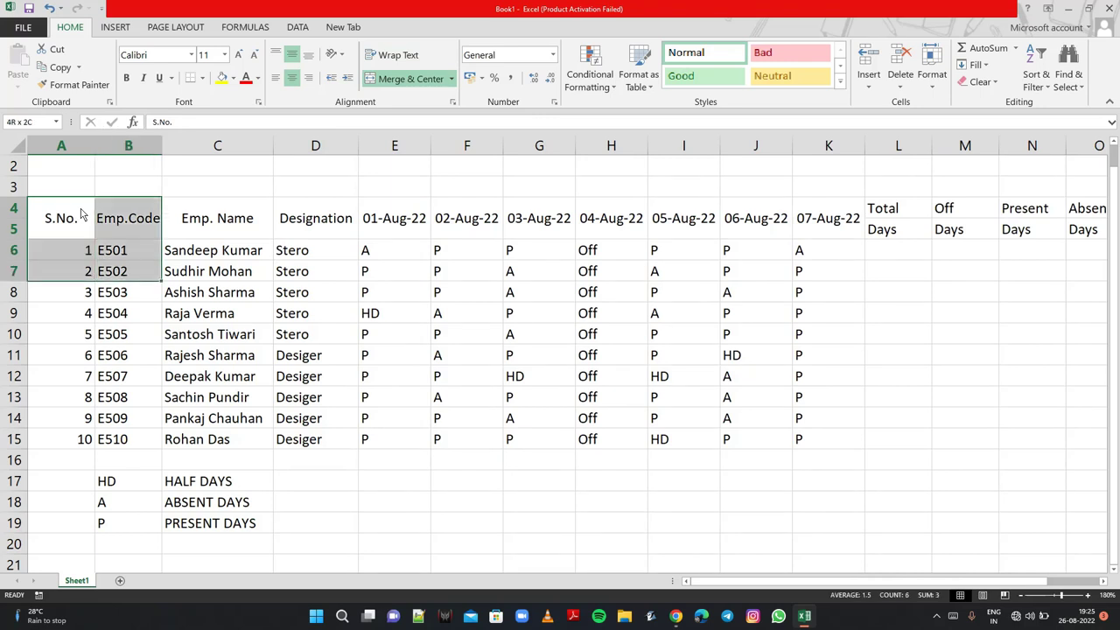
key(shift+Up)
key(shift+Up)
key(shift+Right)
key(shift+Right)
key(shift+Right)
key(shift+Right)
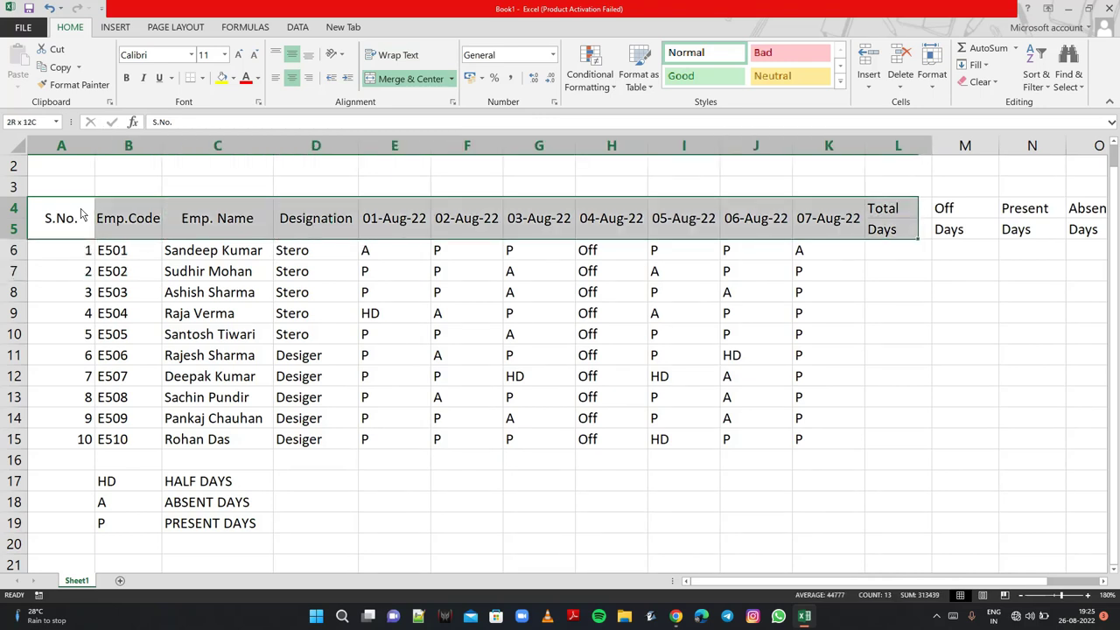
key(shift+Right)
key(shift+Right)
key(shift+Right)
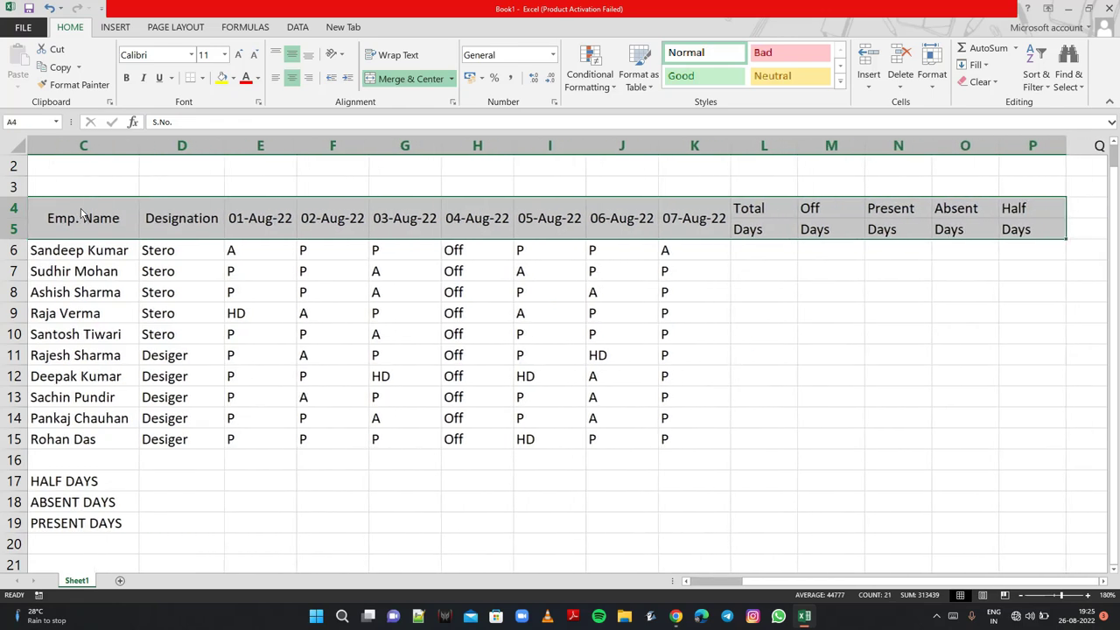
key(ctrl+shift+Down)
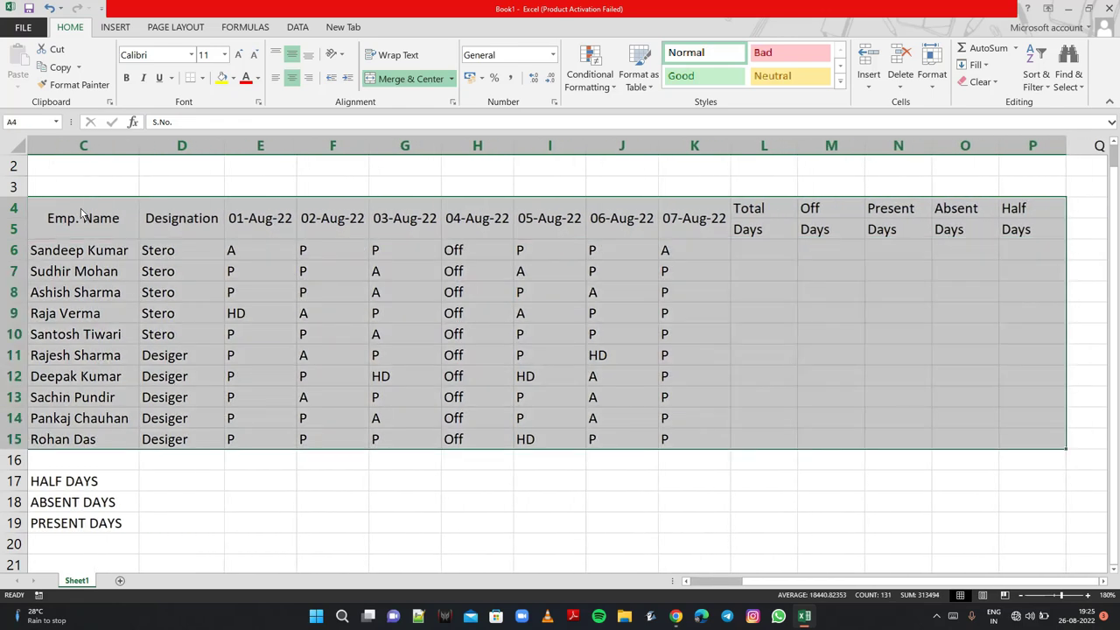
click(128, 79)
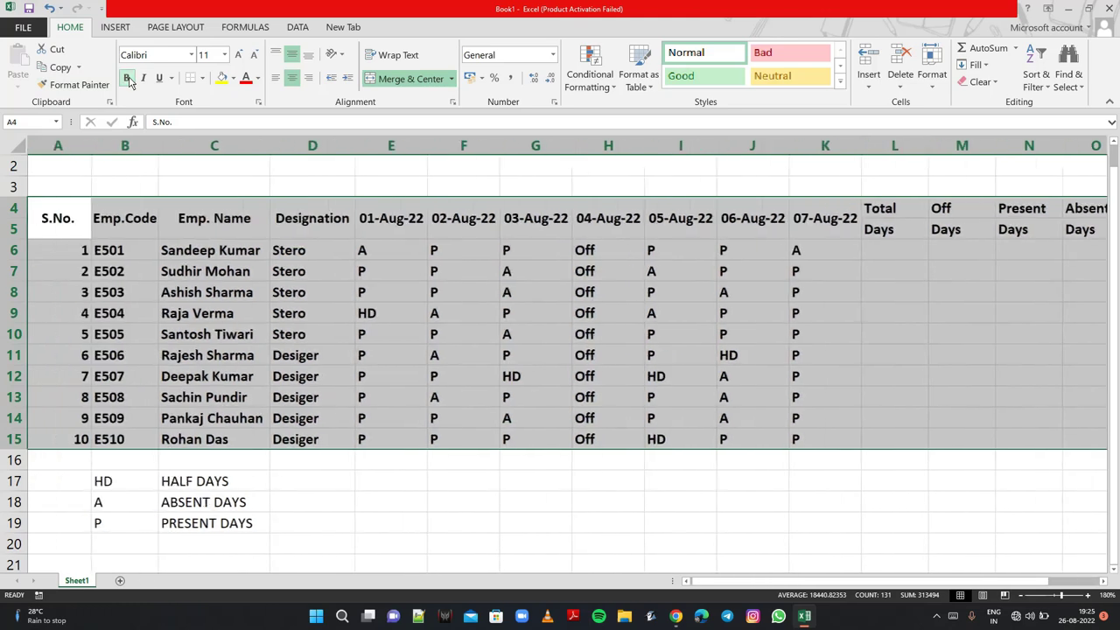
click(480, 525)
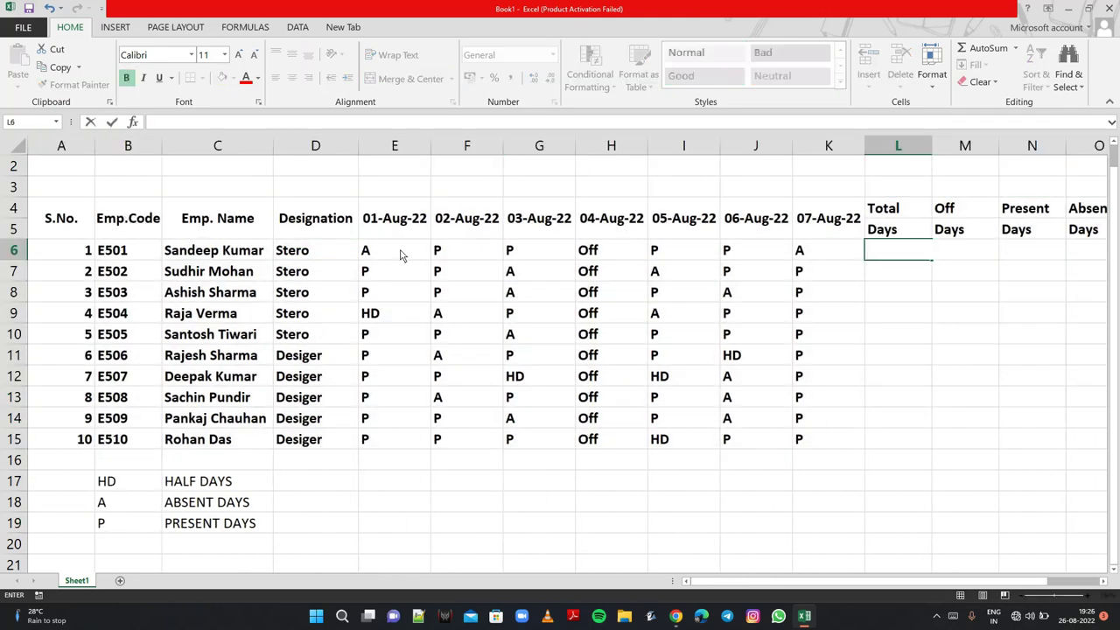
- Enter 7 in L6 and L7, then fill it down through L15
text(7)
key(Return)
text(7)
key(Return)
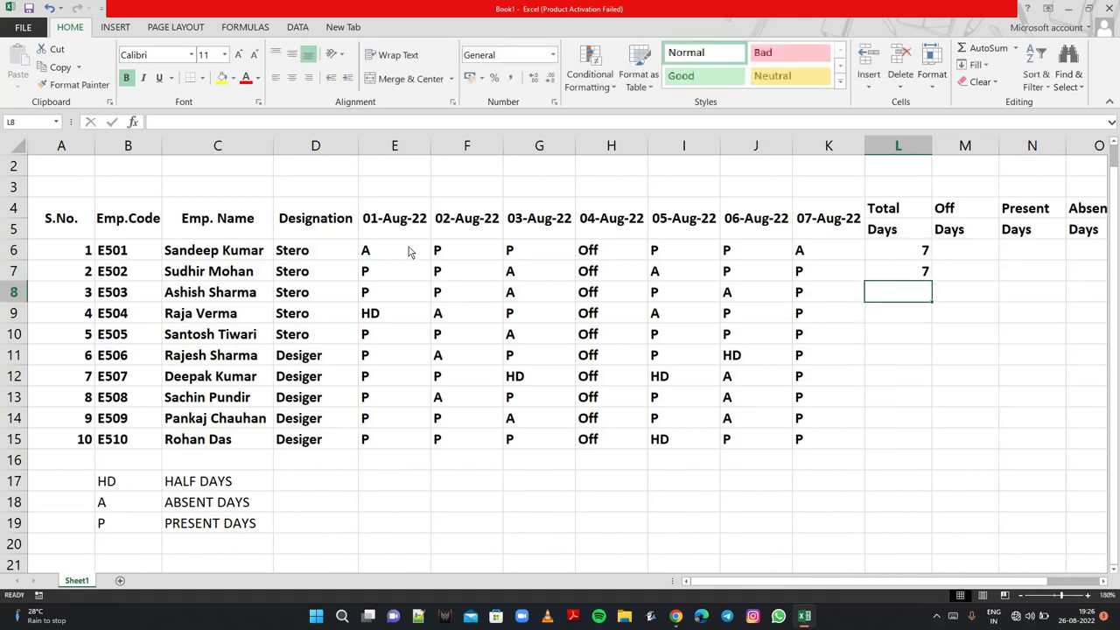
mouse_move(895, 253)
mouse_down()
mouse_move(906, 274)
mouse_move(912, 444)
mouse_up()
click(991, 255)
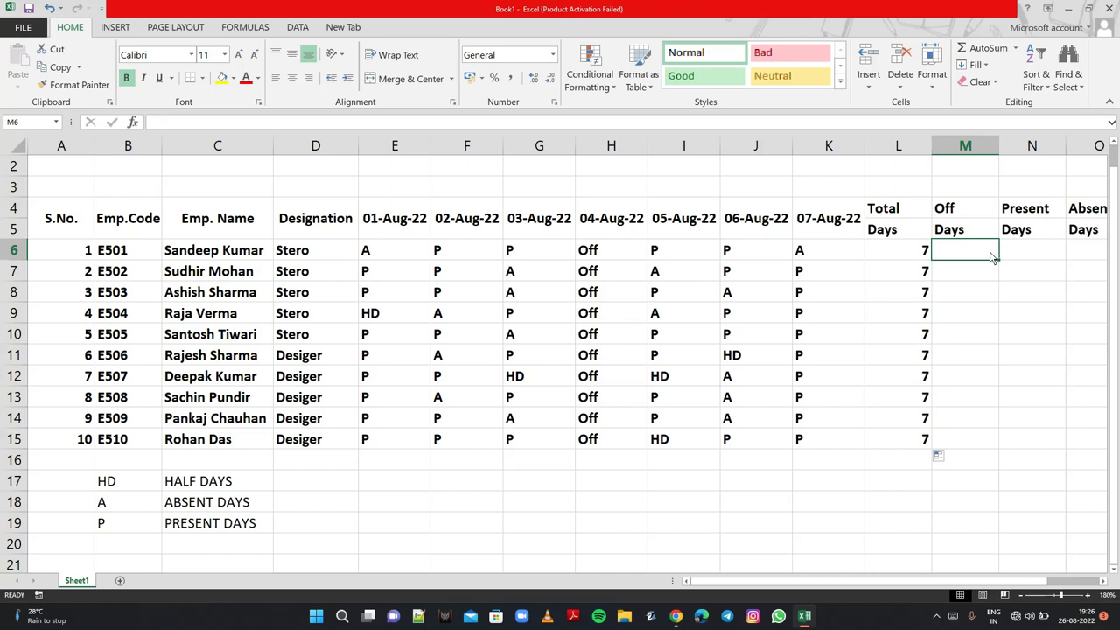
- Enter 1 in M6 and M7 and fill the Off Days value down to M15
text(1)
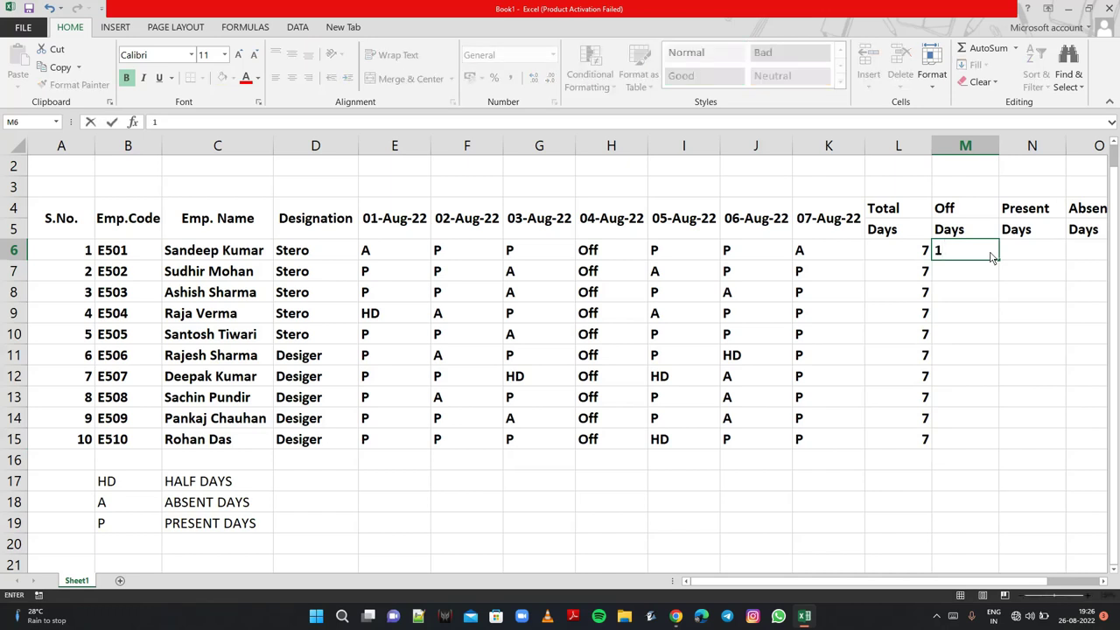
key(Return)
text(1)
key(Return)
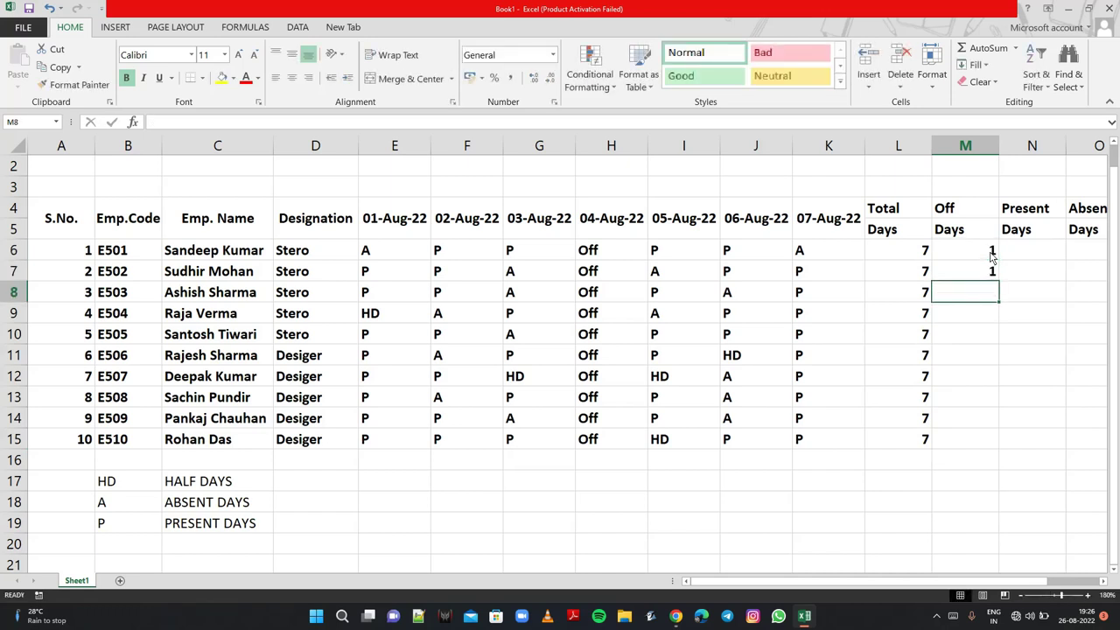
mouse_move(979, 252)
mouse_down()
mouse_move(969, 269)
mouse_move(992, 446)
mouse_up()
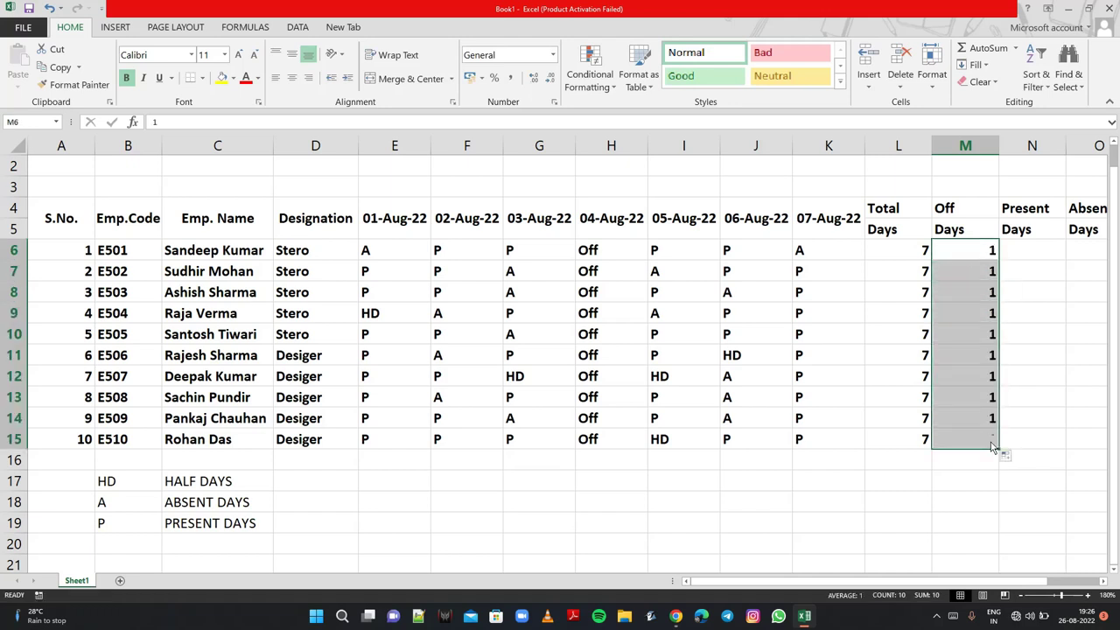
- Enter =COUNTIF(E6:K6,"P") in N6 to count the first employee's present days
click(1034, 253)
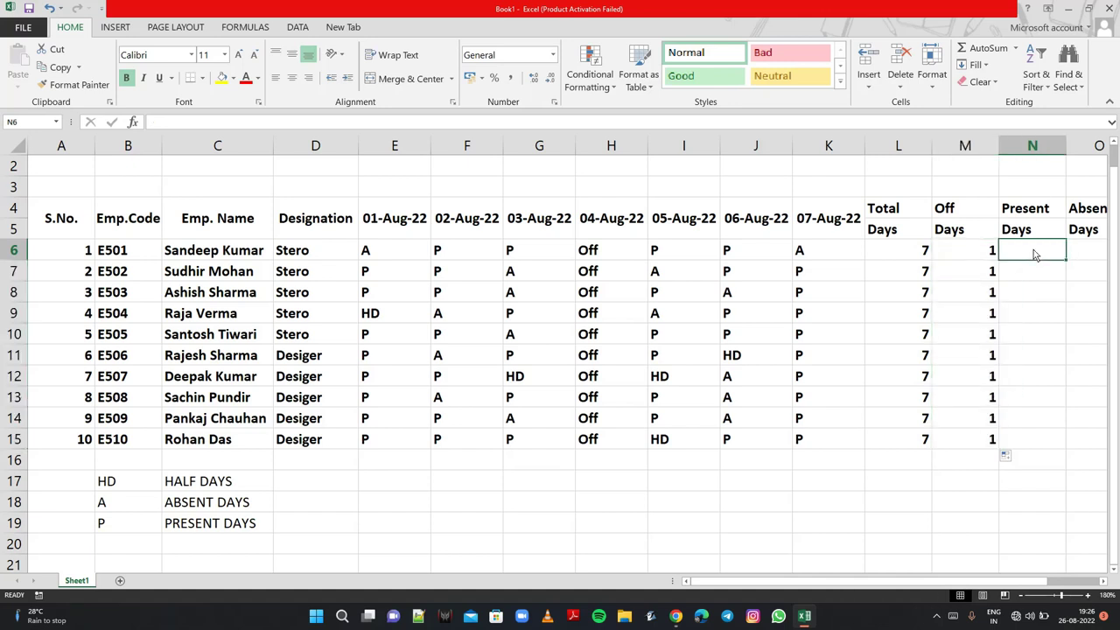
text(=COU)
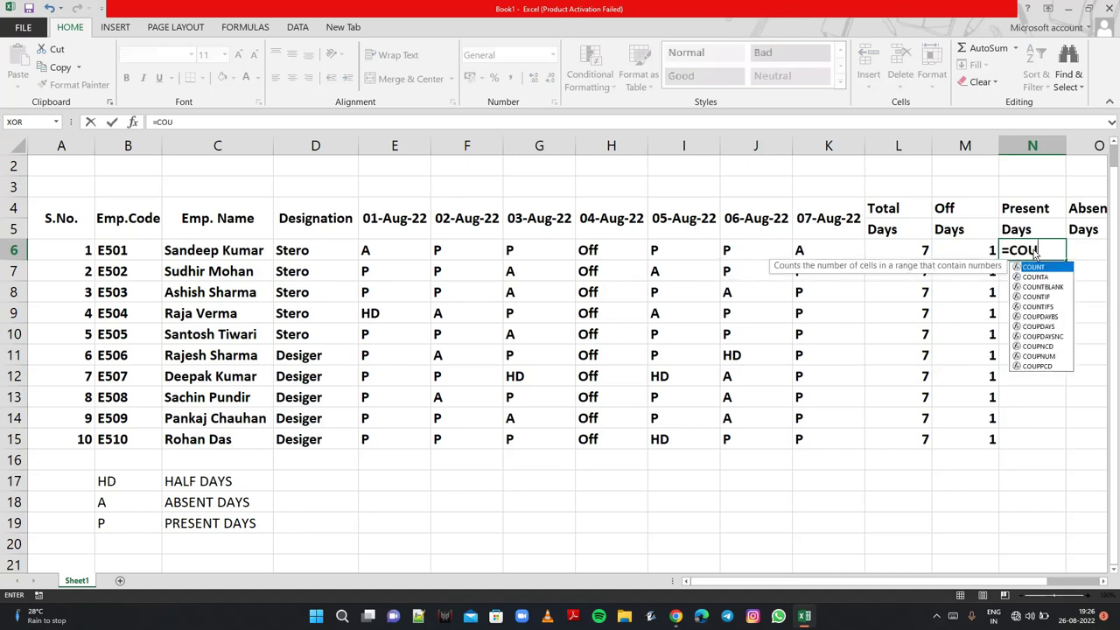
text(NT)
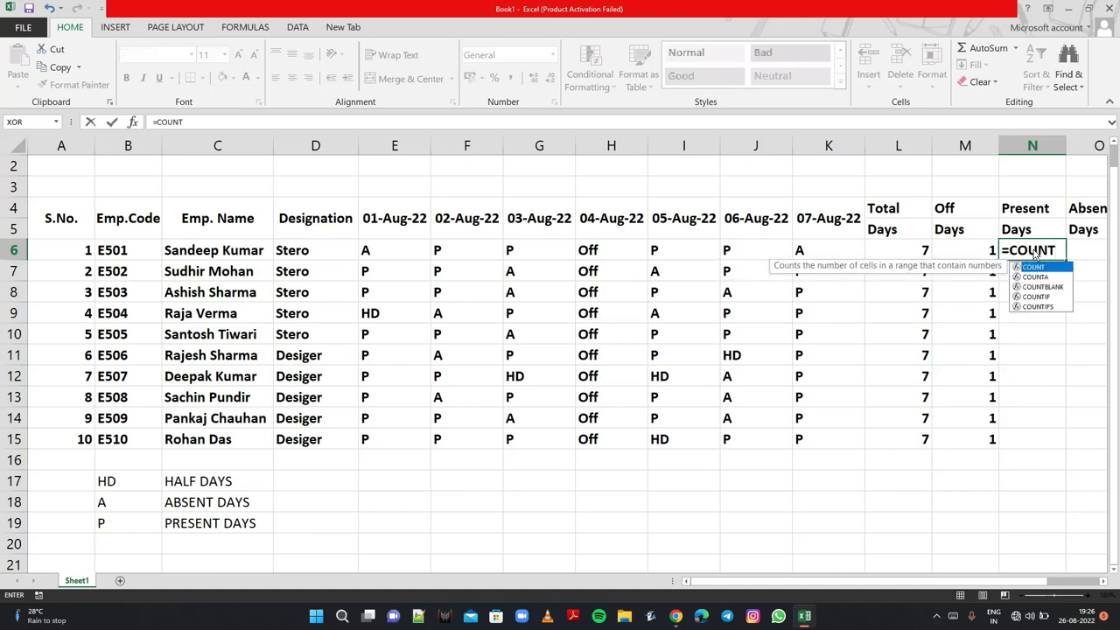
text(IF)
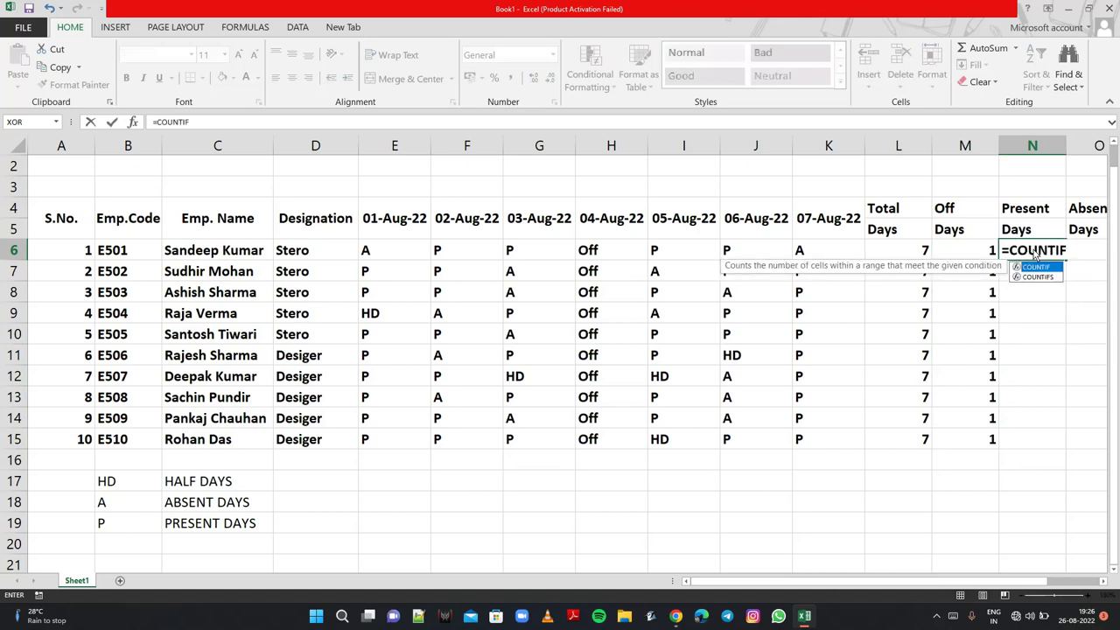
text(()
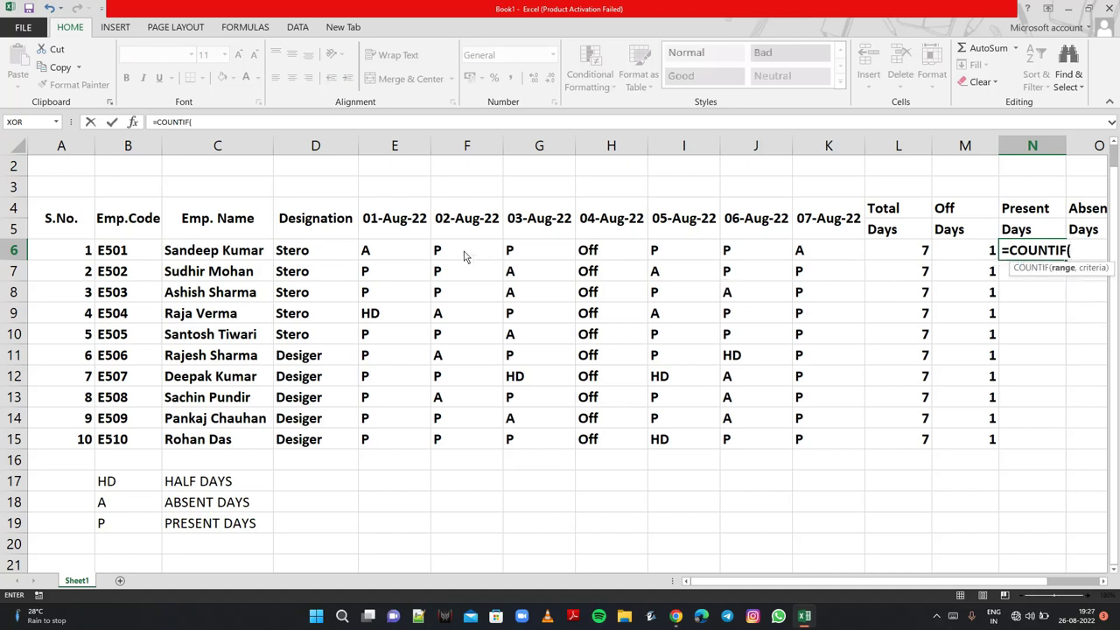
drag(425, 253, 823, 252)
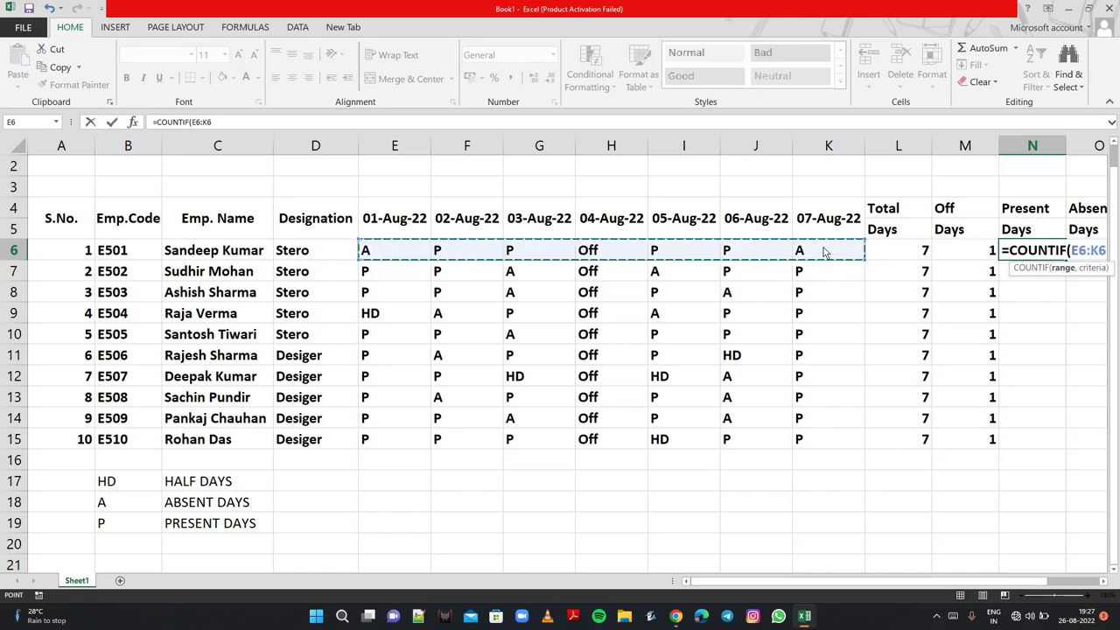
text(,)
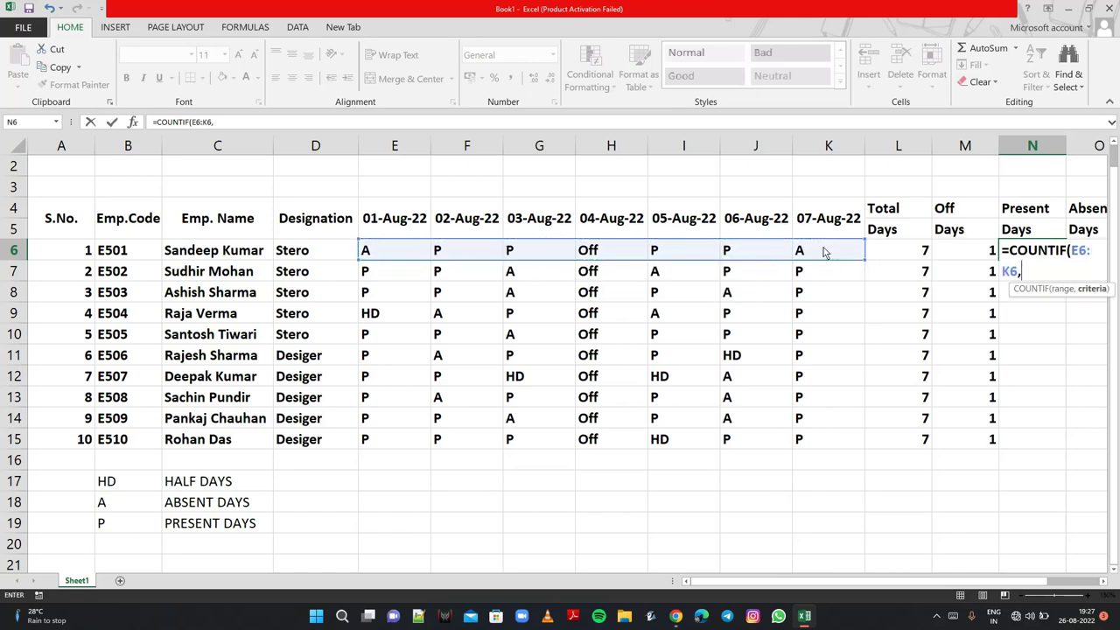
text(")
text(P)
text(")
text())
key(Return)
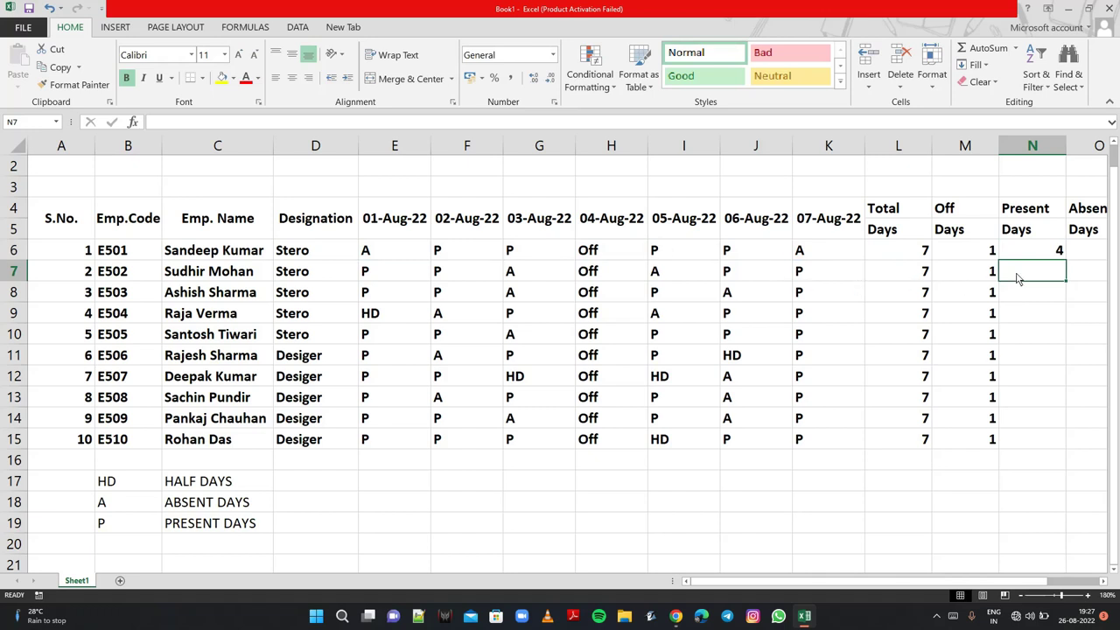
- Enter =COUNTIF(E7:K7,"P") in N7 and fill the Present Days formulas down to N15
text(=)
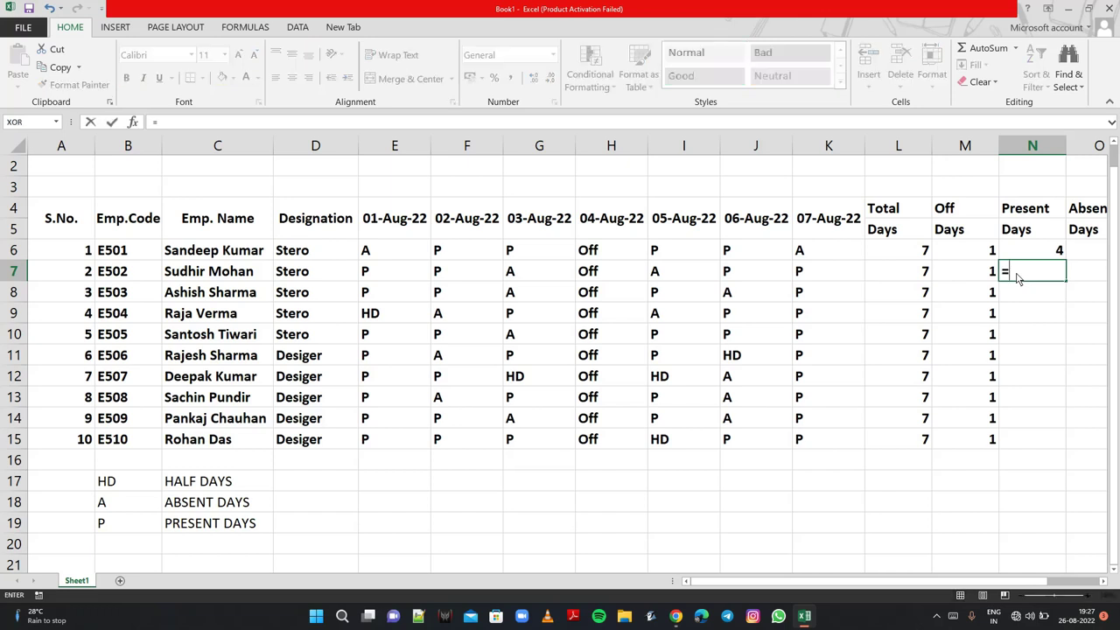
text(COUN)
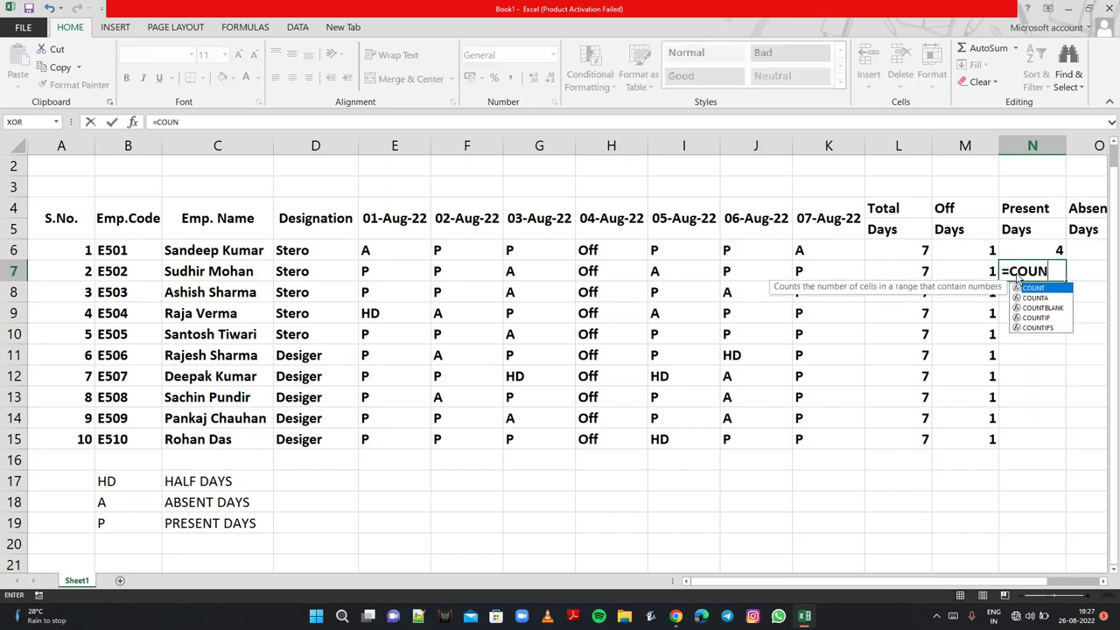
text(TIF)
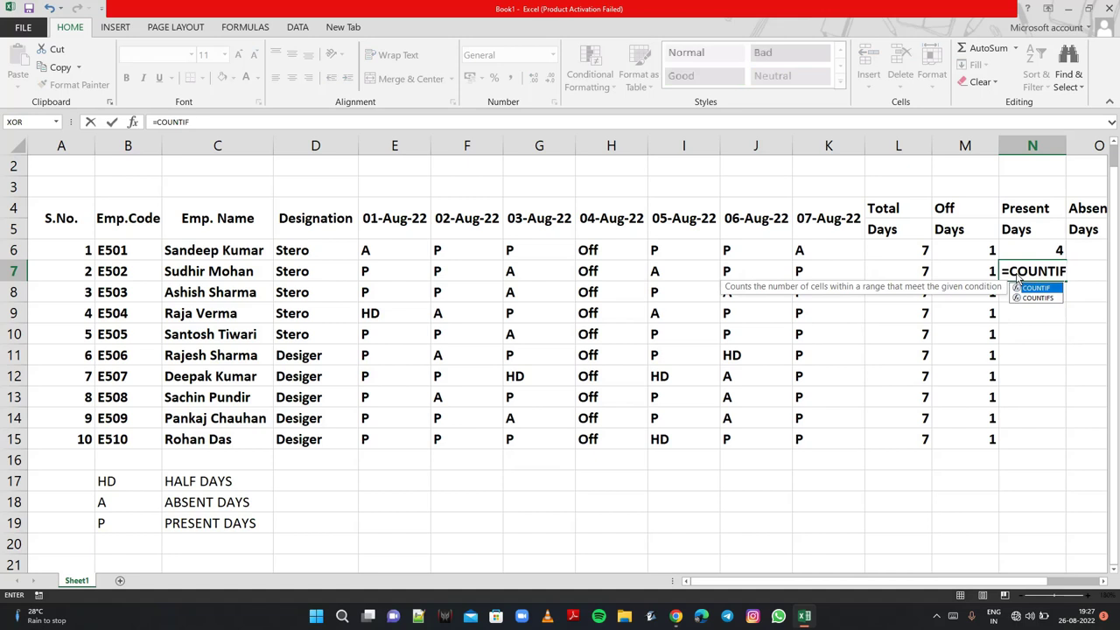
text(()
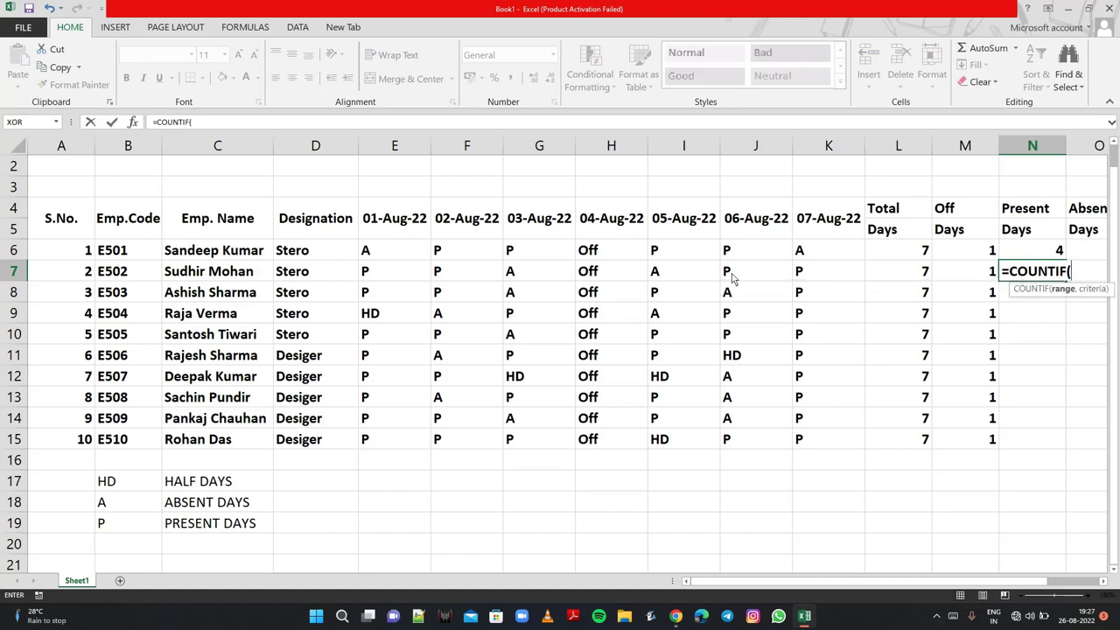
drag(376, 271, 845, 283)
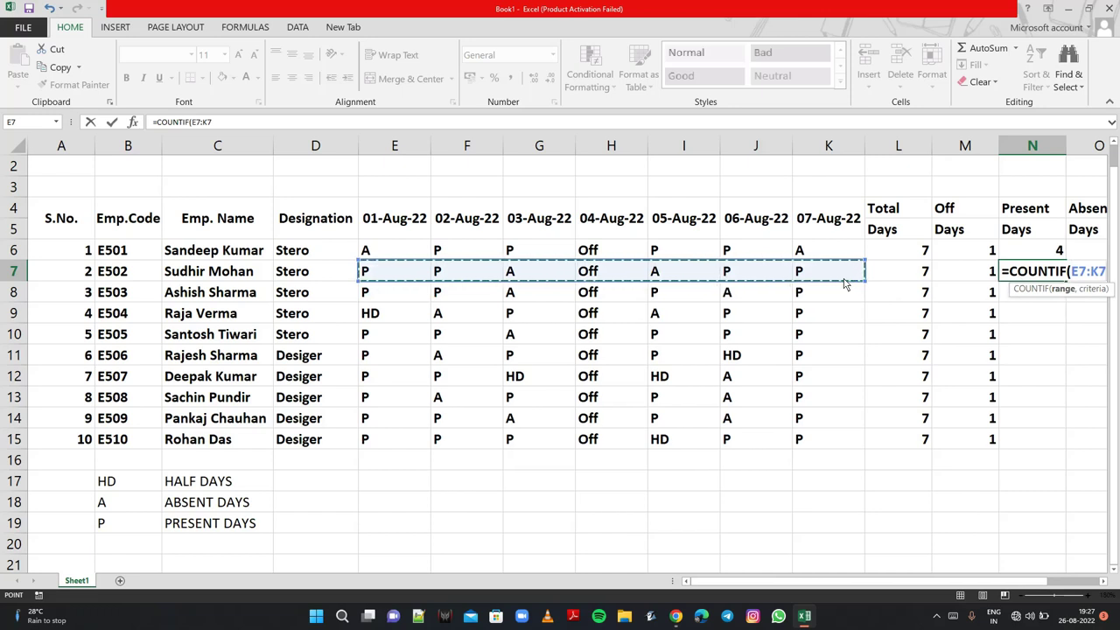
text(,)
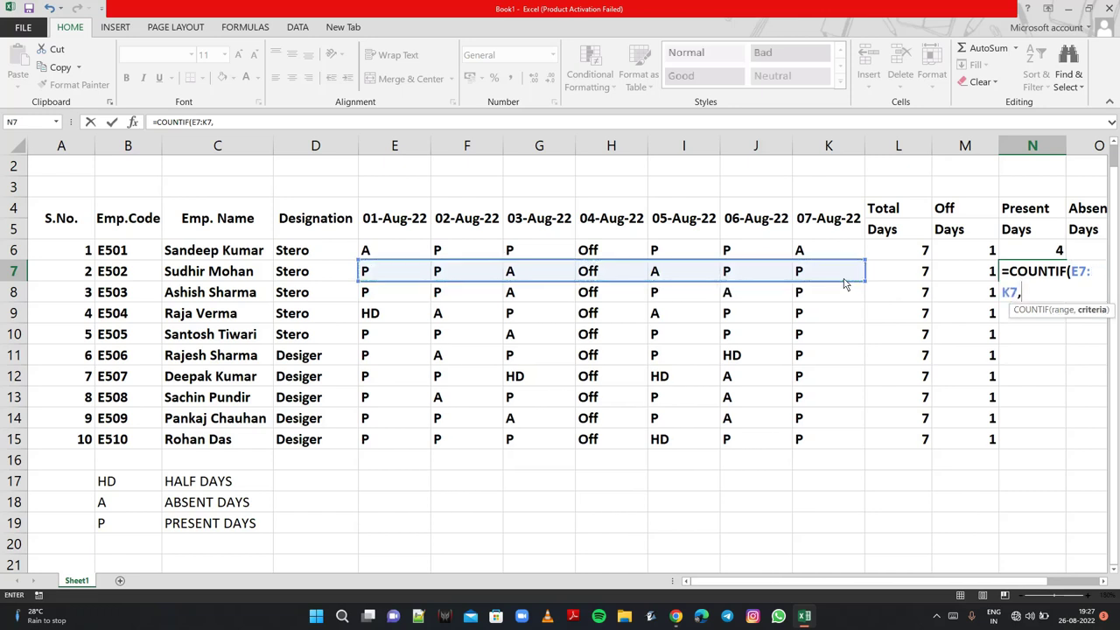
text(")
text(P"))
key(Return)
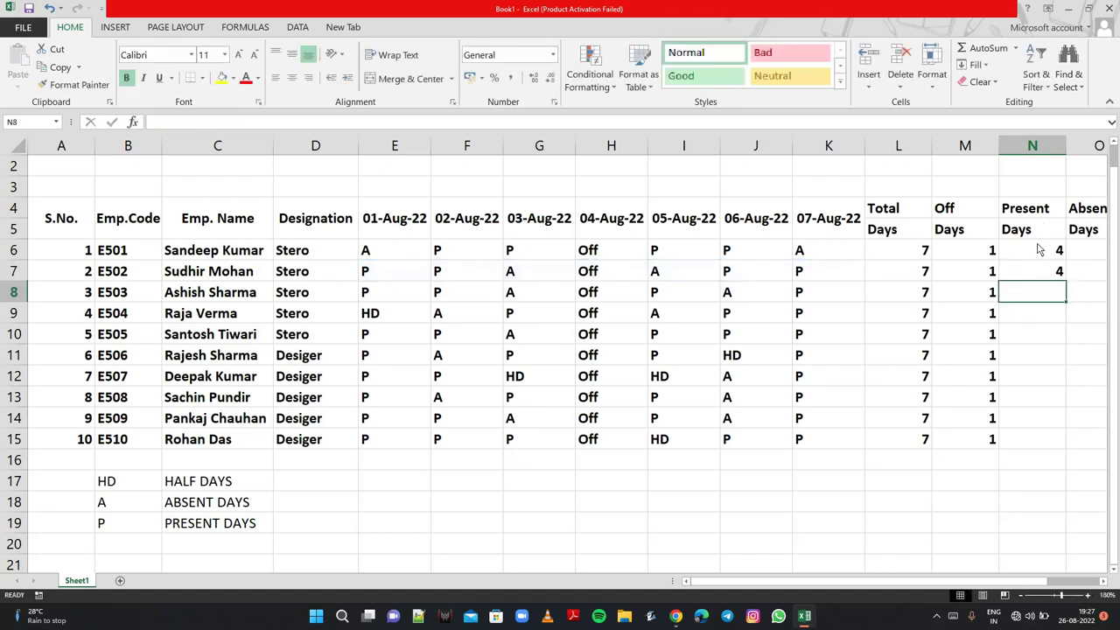
drag(1039, 250, 1059, 446)
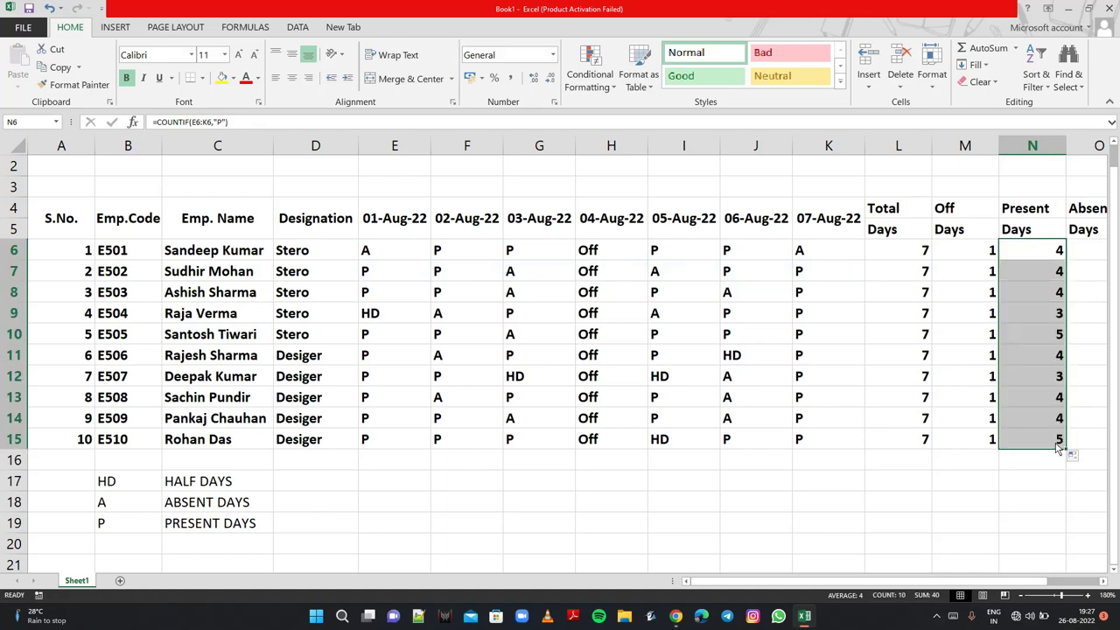
- Enter =COUNTIF(E6:K6,"A") in O6 to count the first employee's absent days
click(1088, 257)
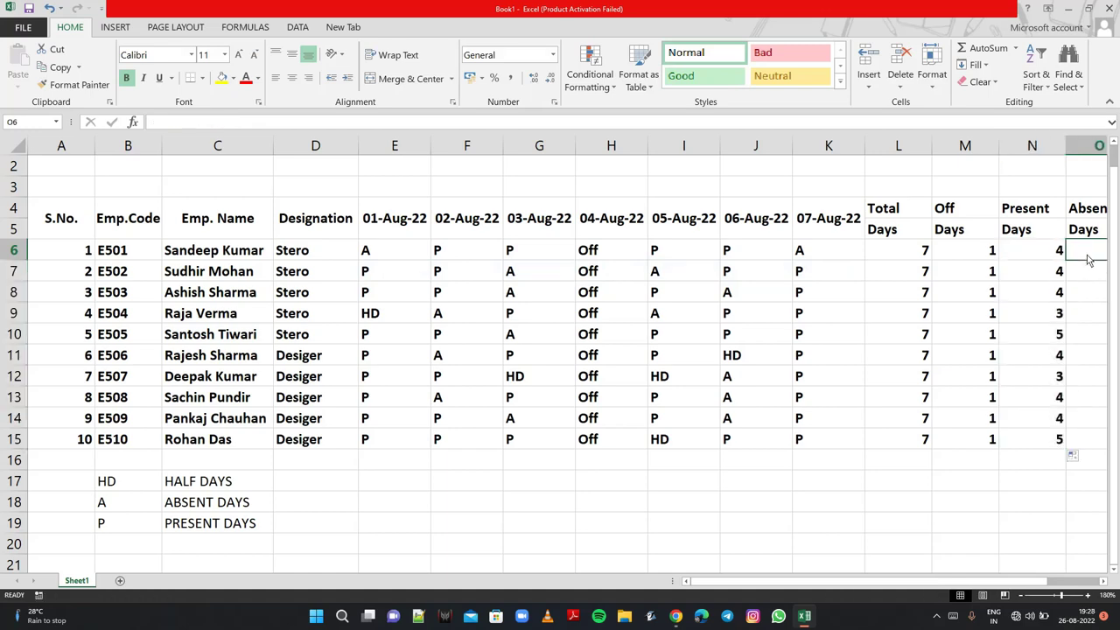
scroll(1088, 259, right, 1)
scroll(1088, 259, right, 2)
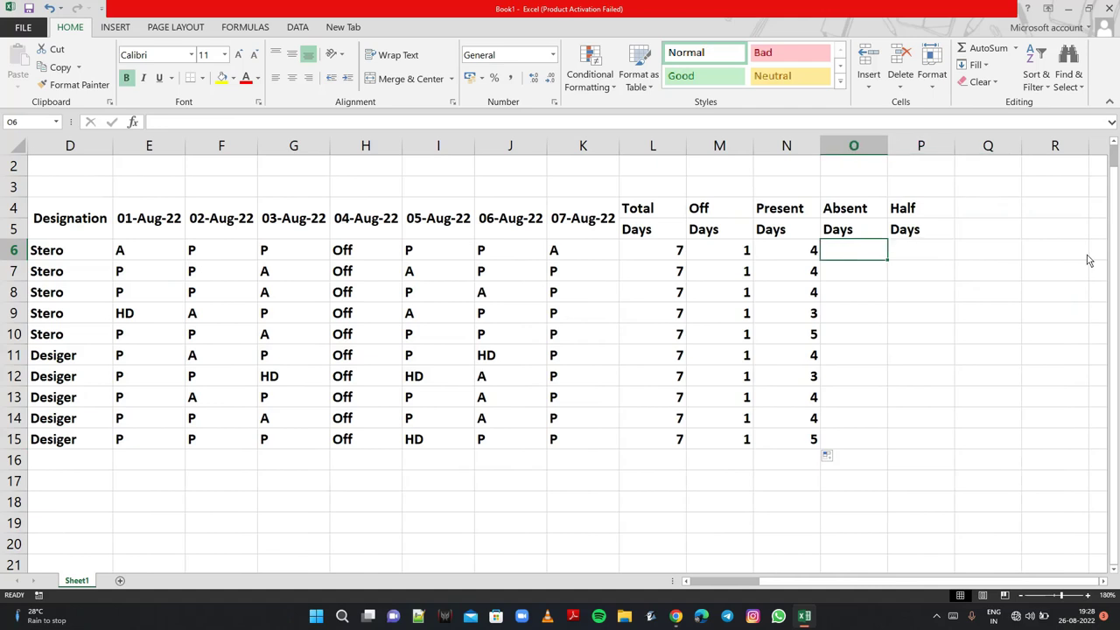
text(=)
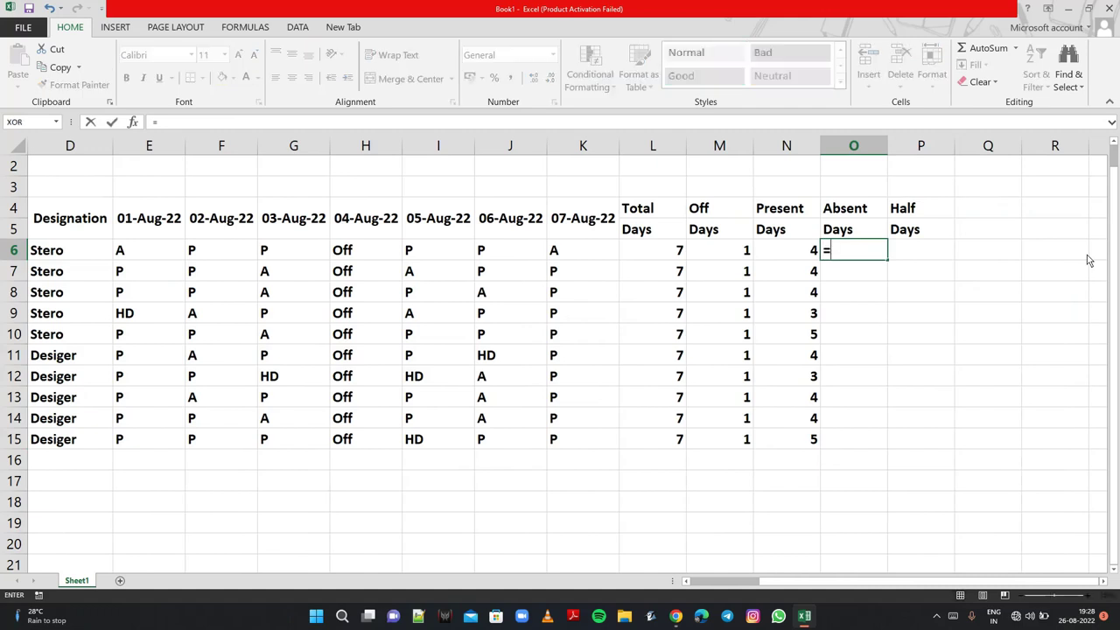
text(COUNT)
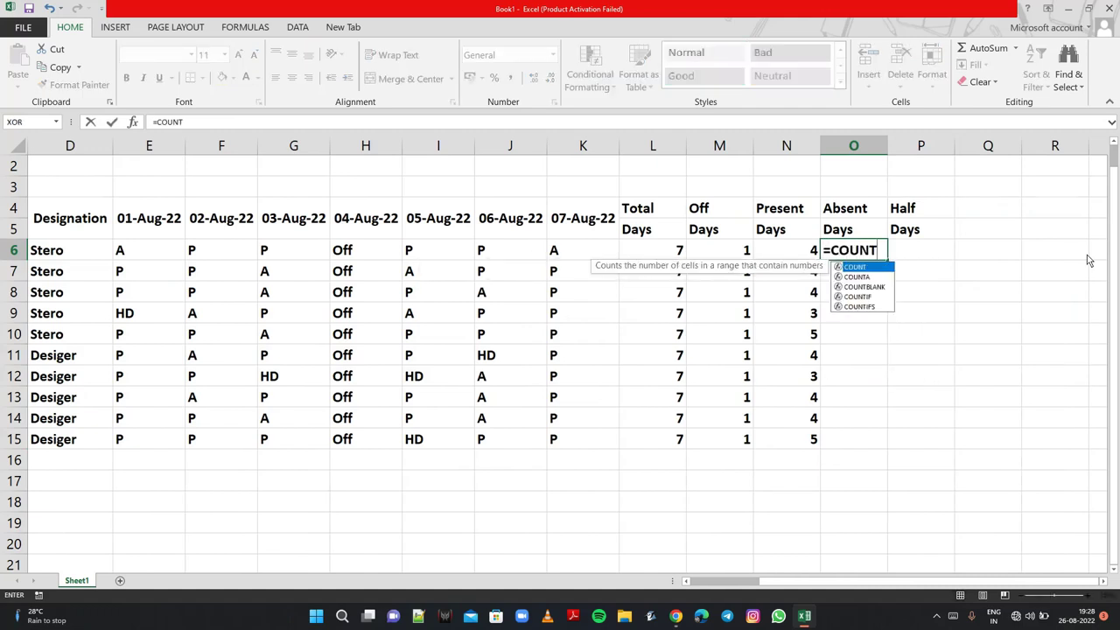
text(IF)
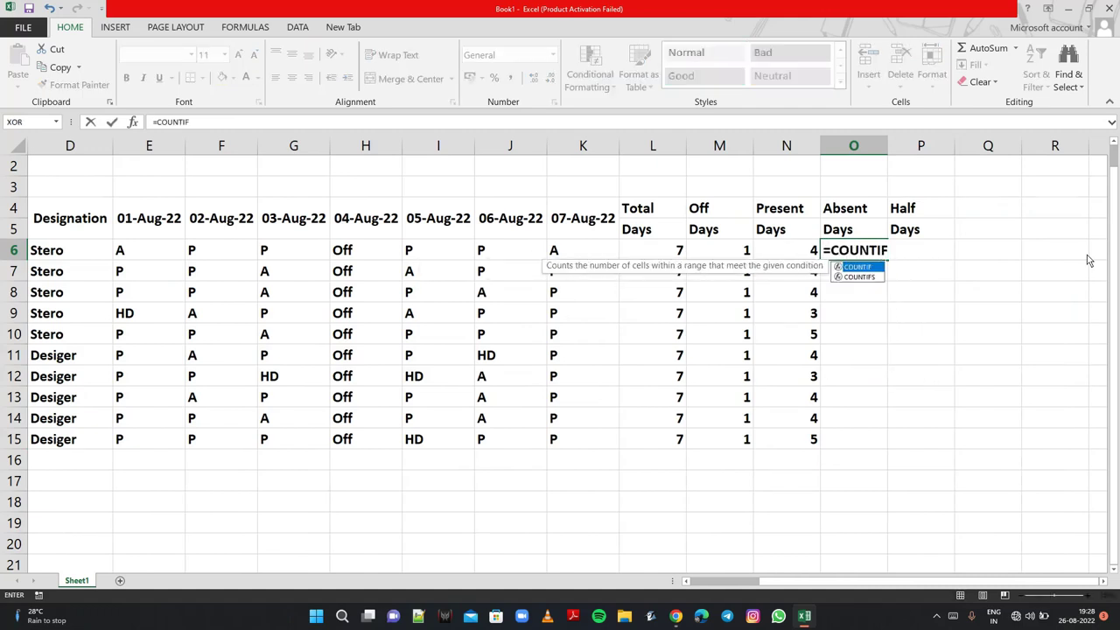
text(()
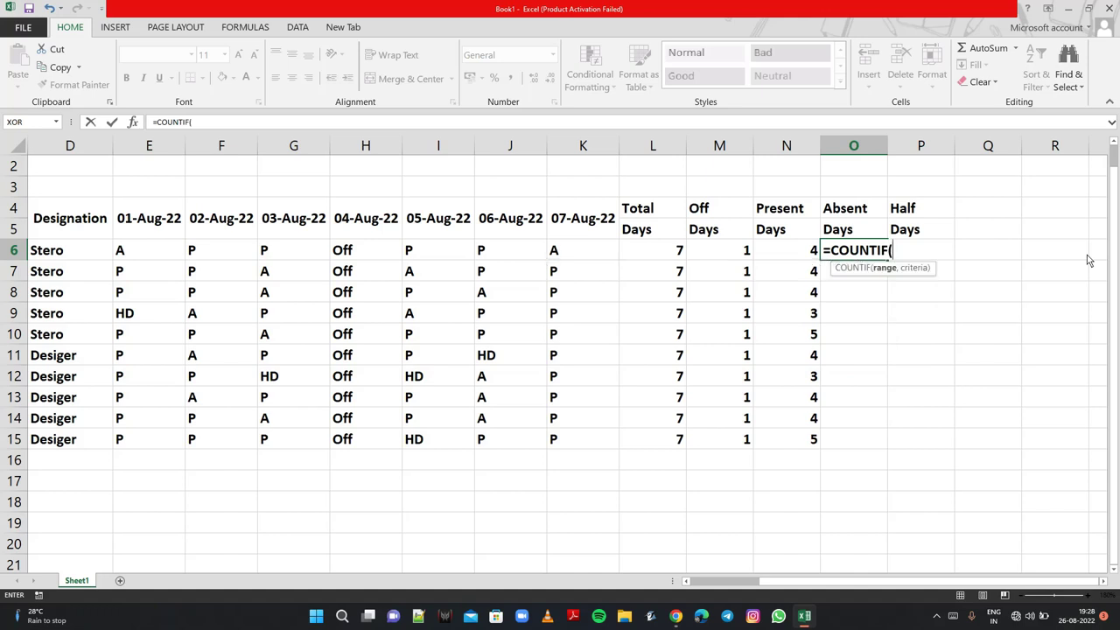
mouse_move(160, 259)
mouse_down()
mouse_move(538, 232)
mouse_move(573, 252)
mouse_up()
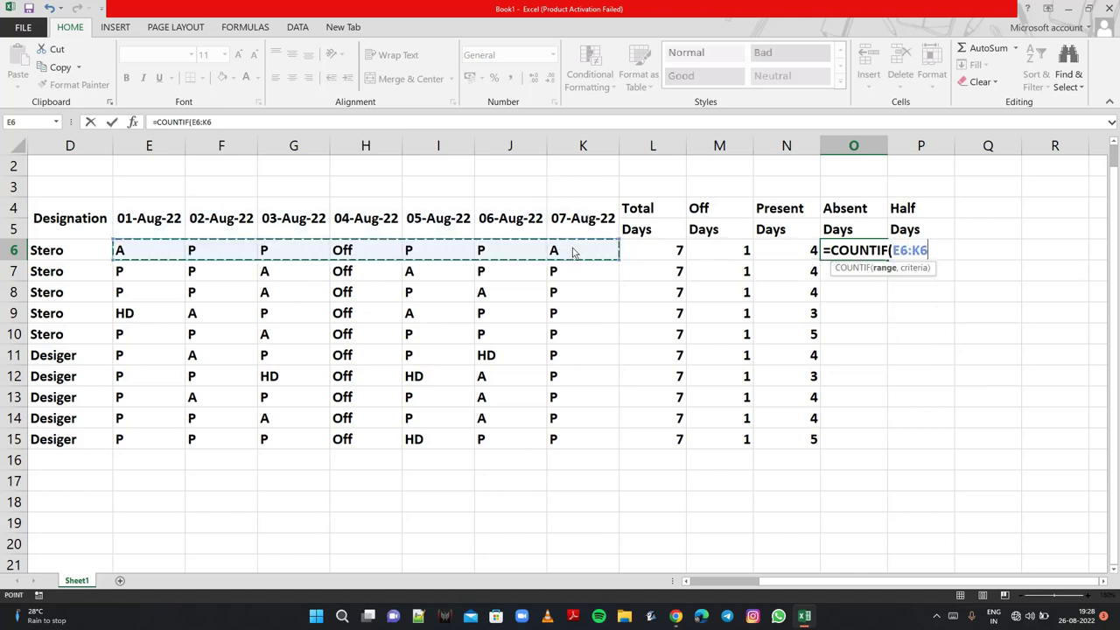
text(,)
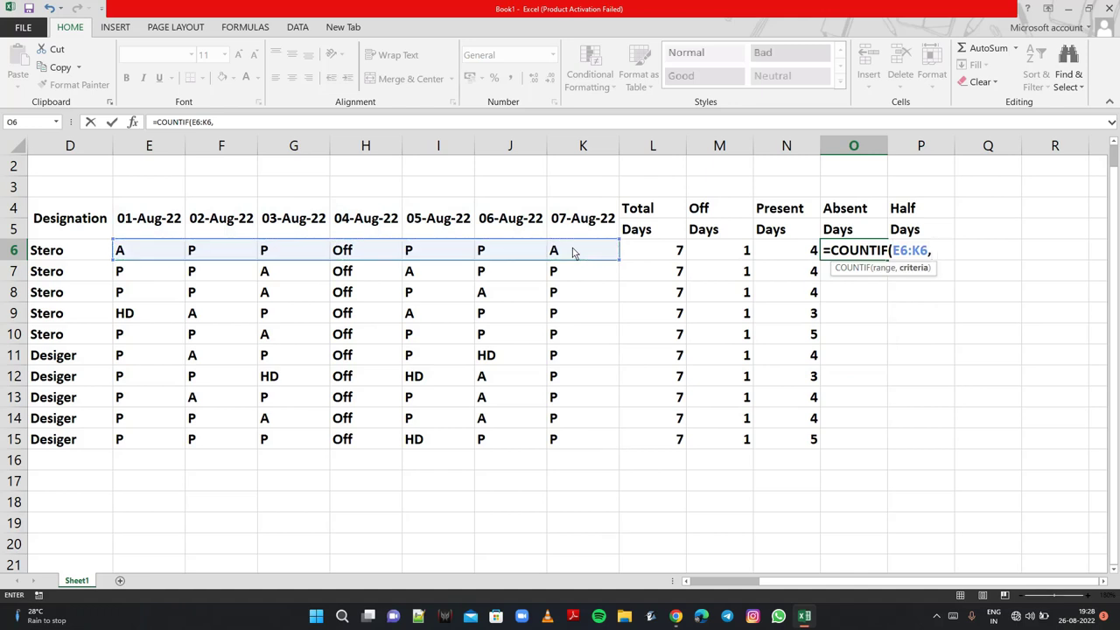
text(")
text(A")
text())
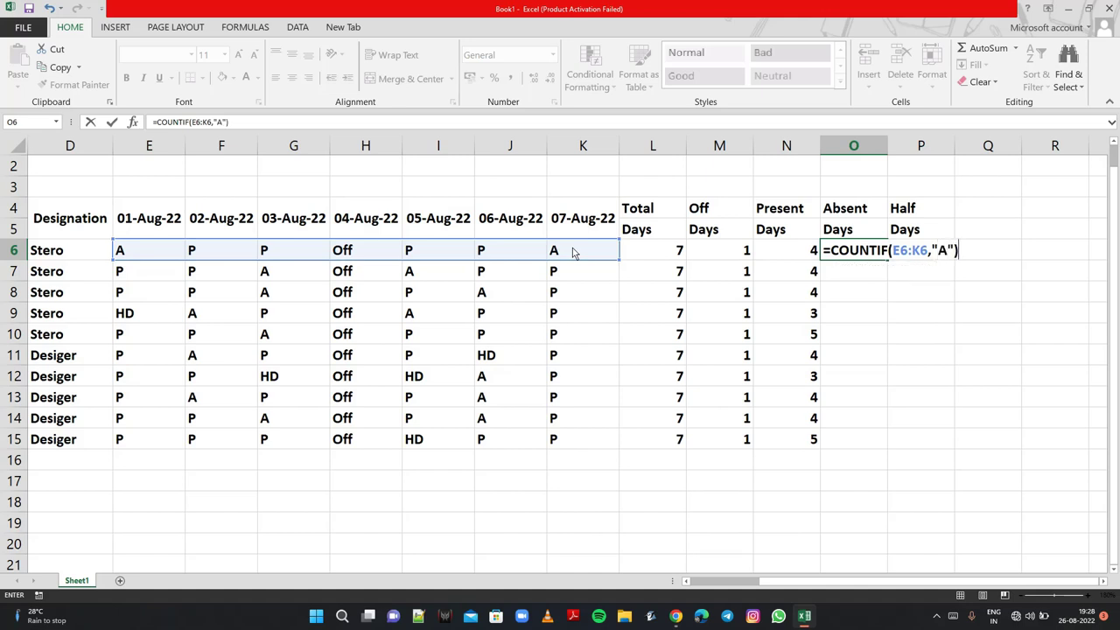
key(Return)
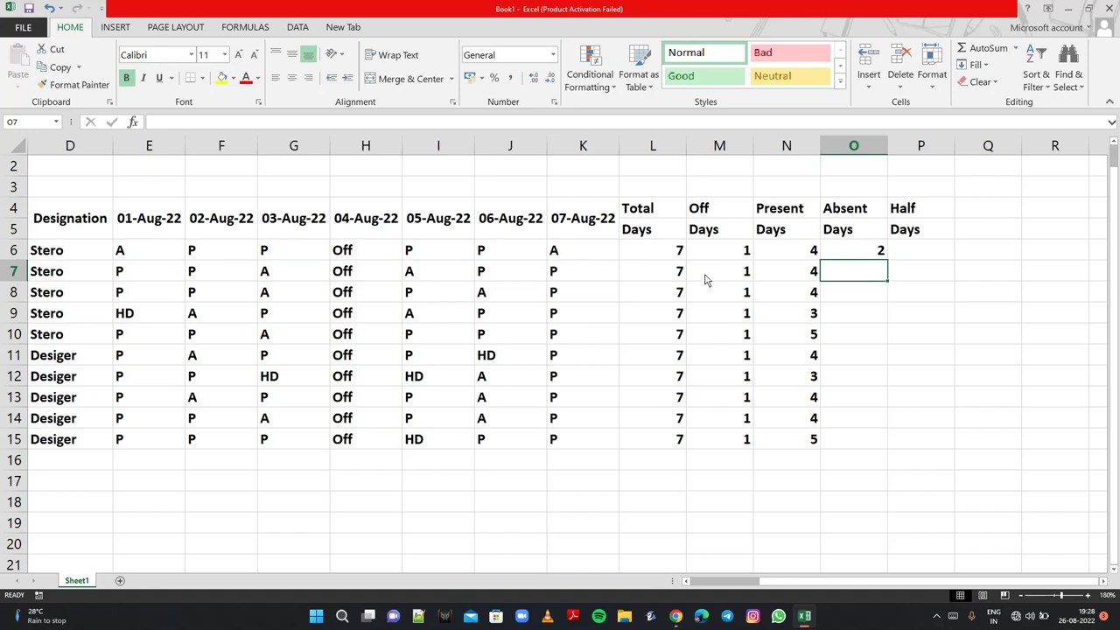
- Enter =COUNTIF(E7:K7,"A") in O7 and fill the Absent Days formulas down to O15
text(=COU)
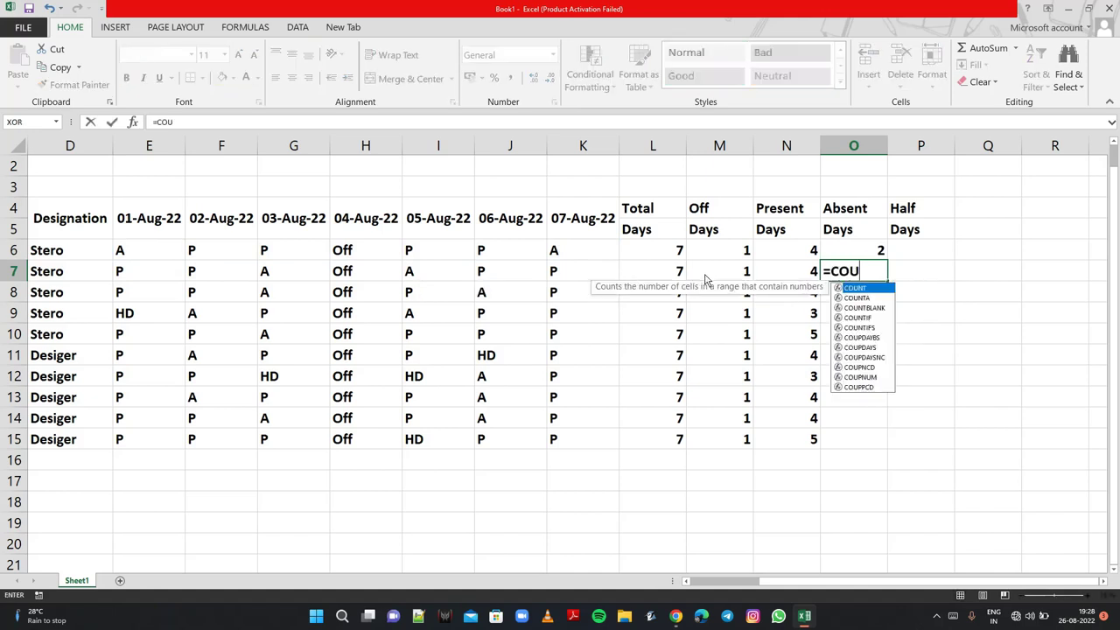
text(NTIF)
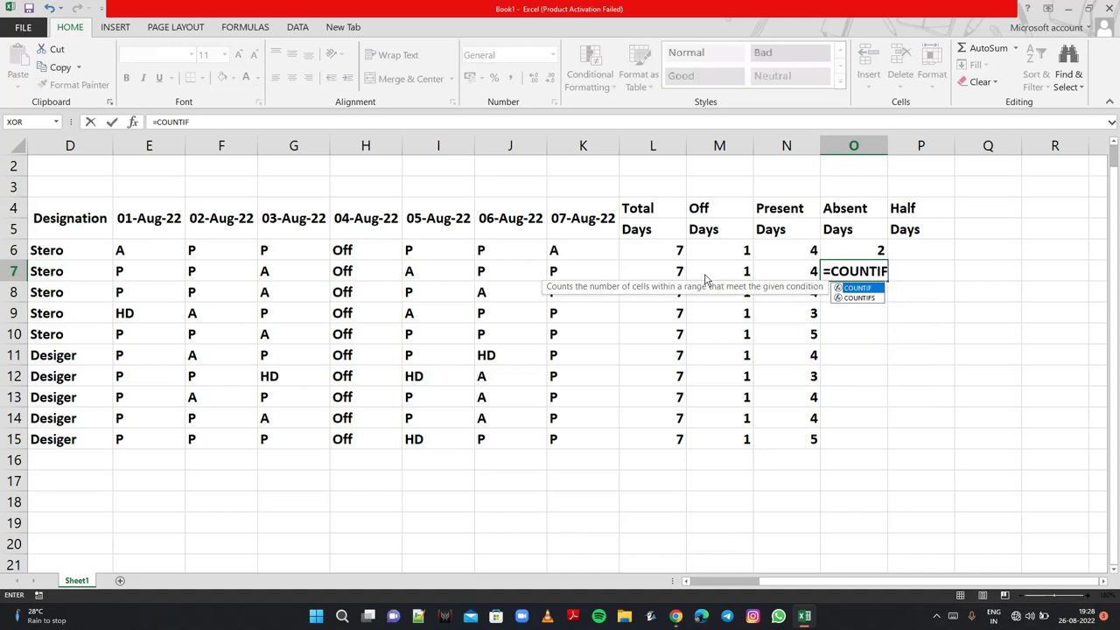
text(()
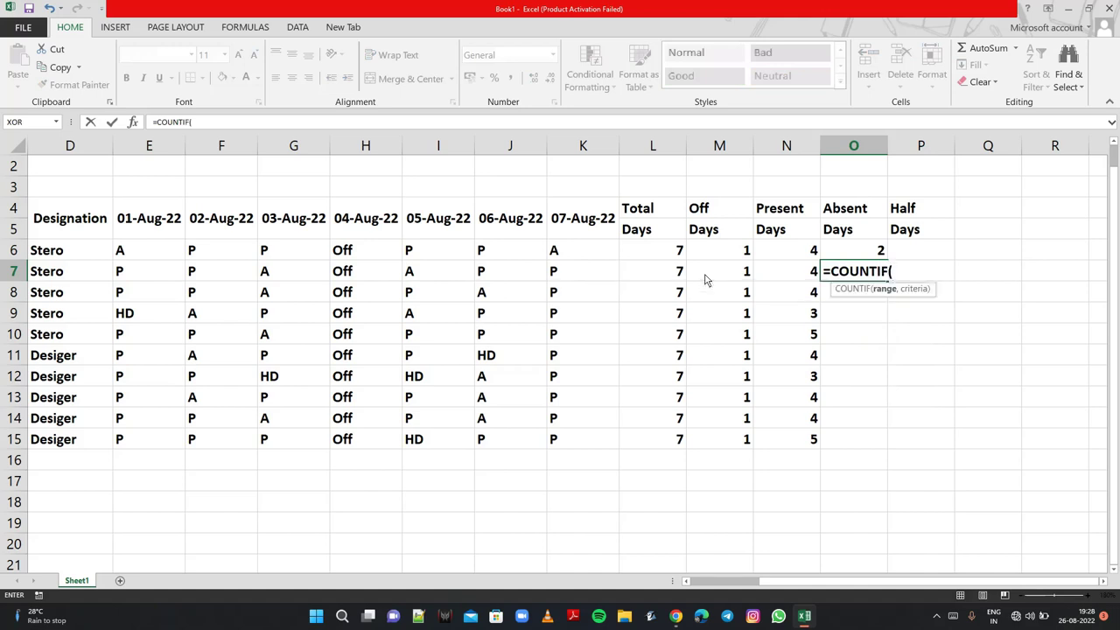
drag(143, 274, 561, 286)
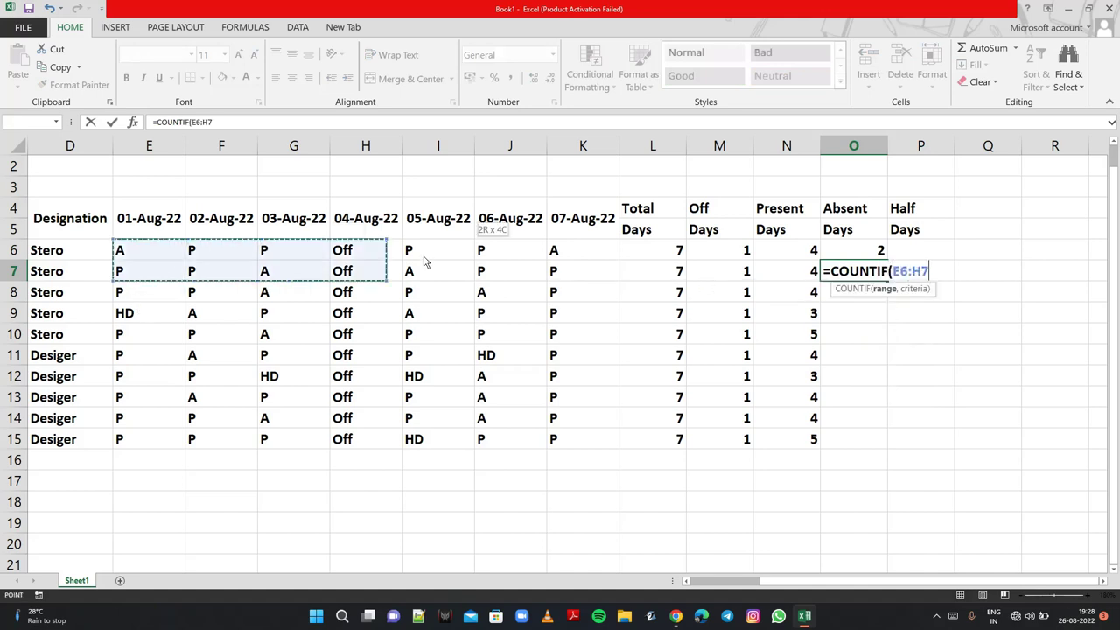
text(,)
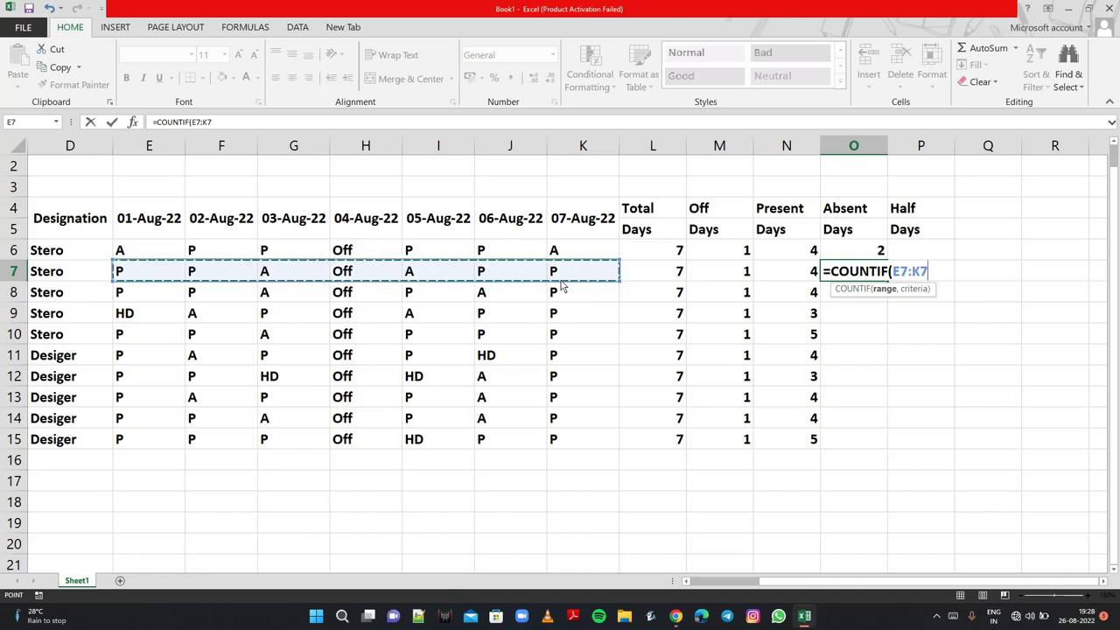
text(")
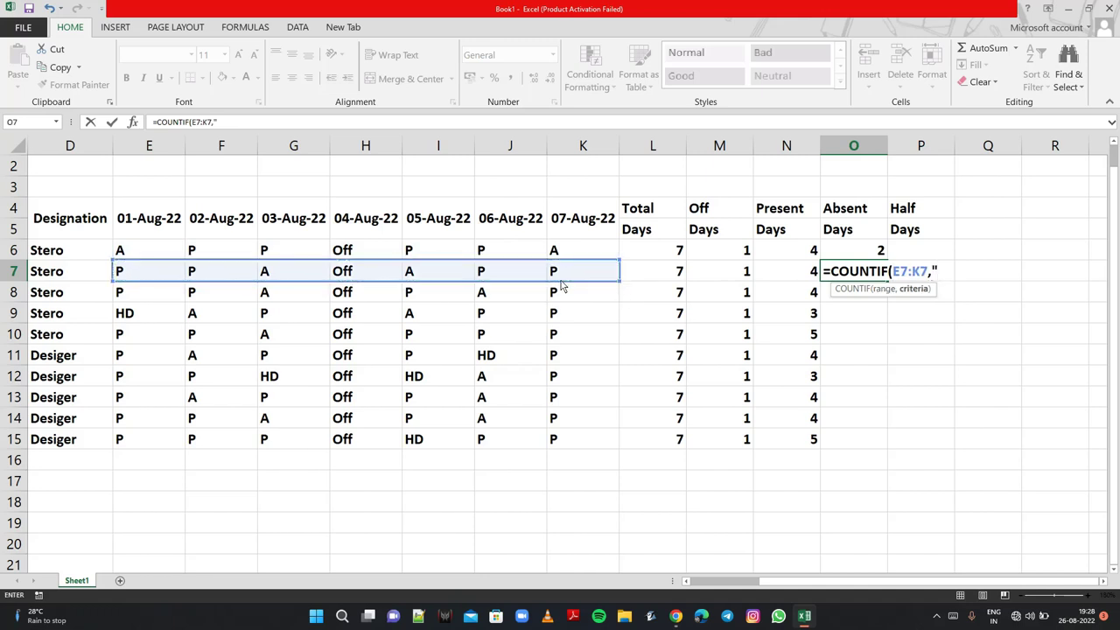
text(A")
text())
key(Return)
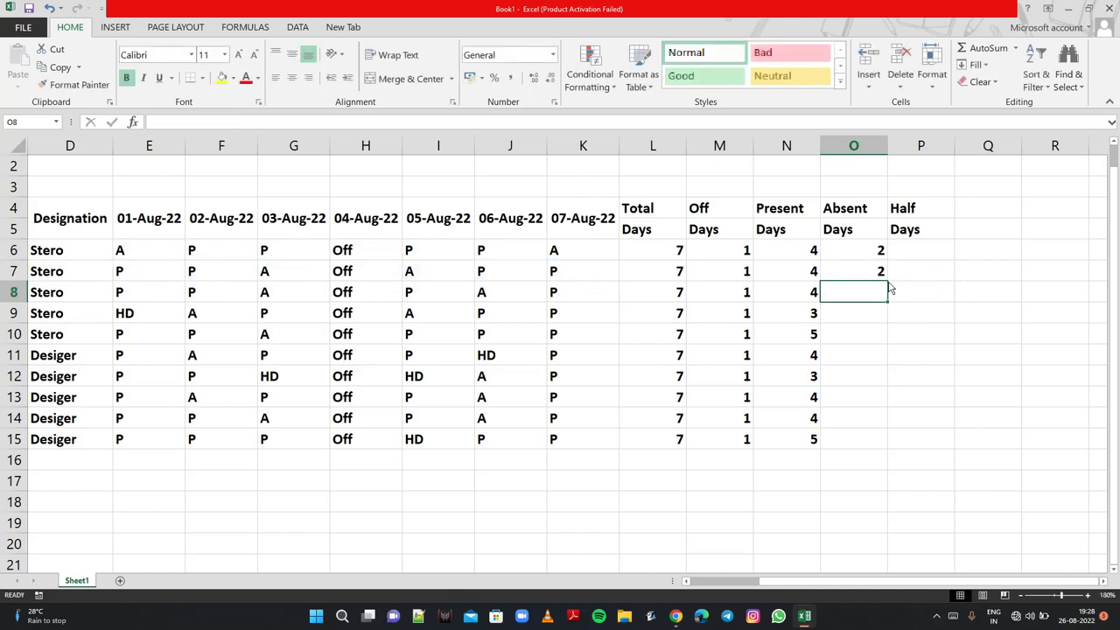
click(859, 254)
drag(861, 266, 888, 444)
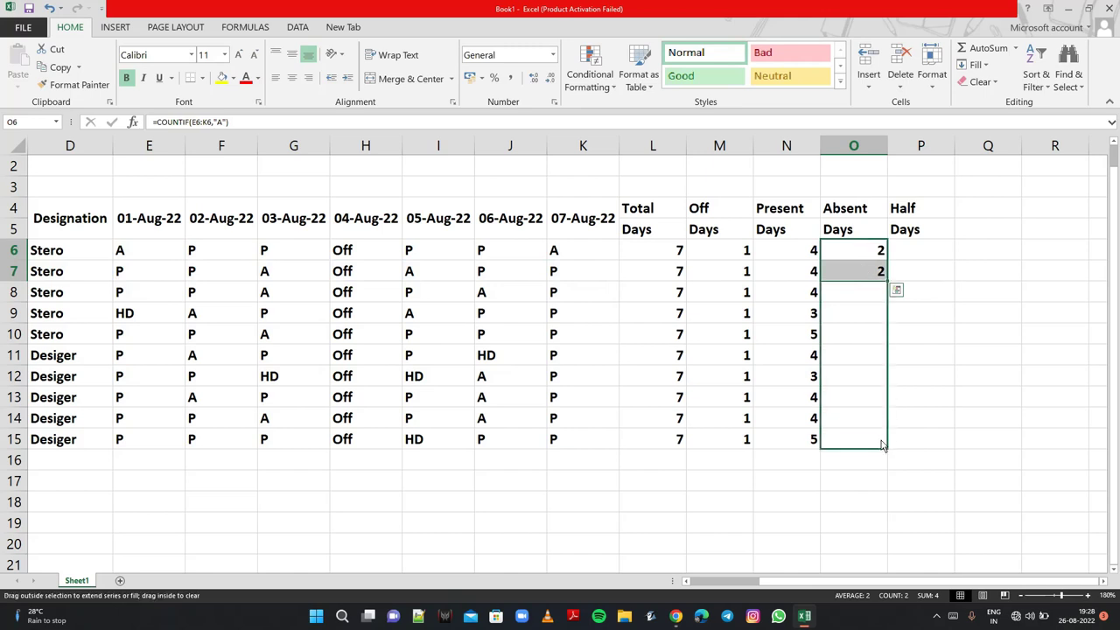
- Enter =COUNTIF(E6:K6,"HD") in P6 to count the first employee's half days
click(925, 254)
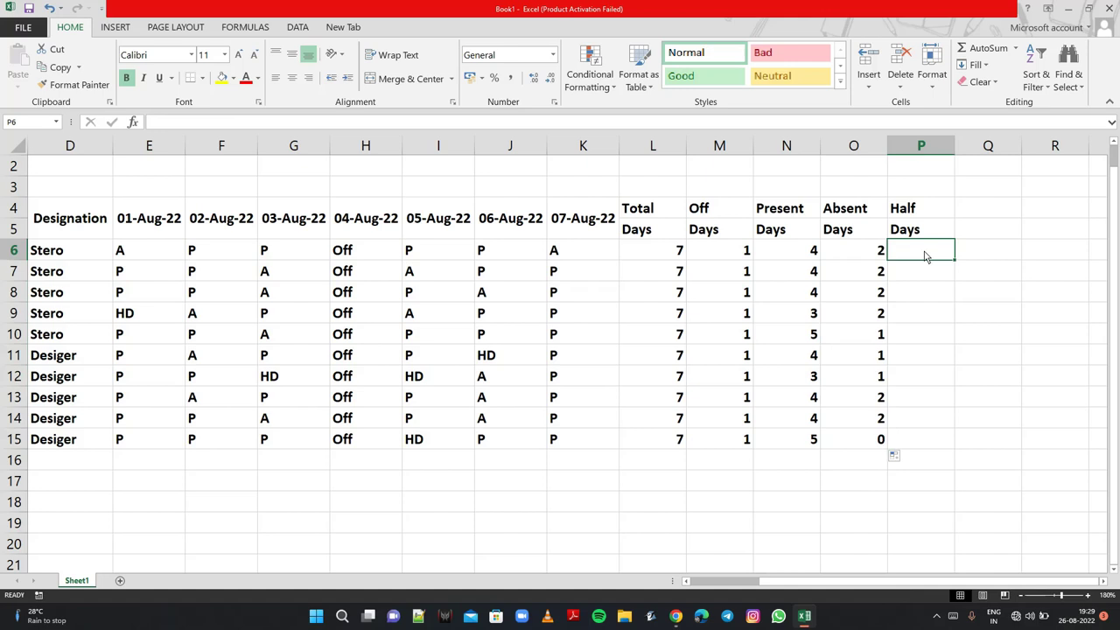
text(=C)
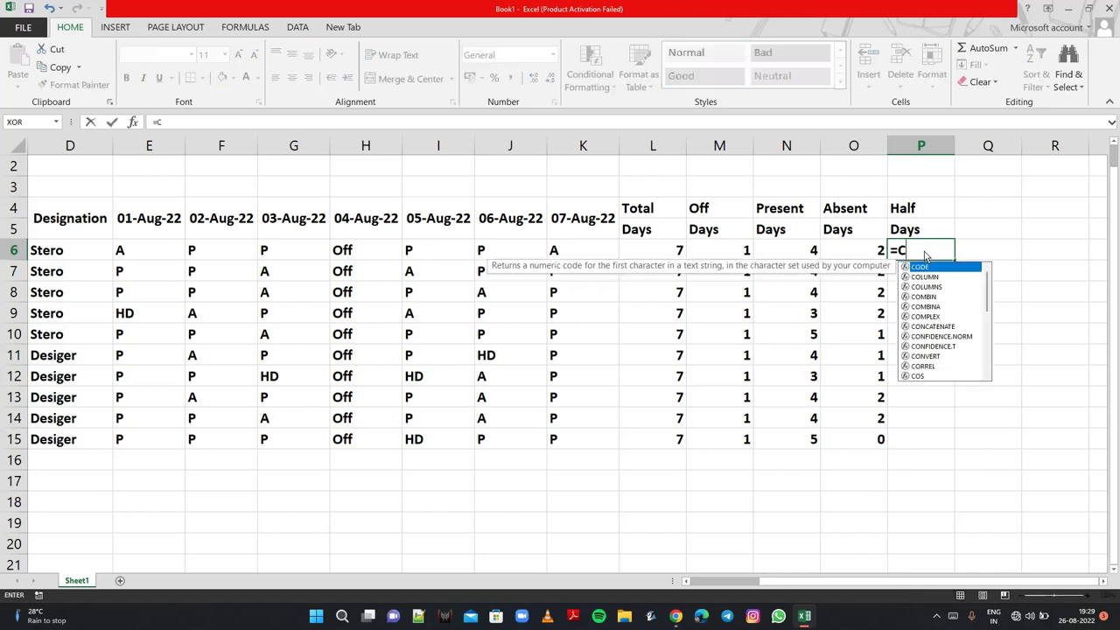
text(OUNTI)
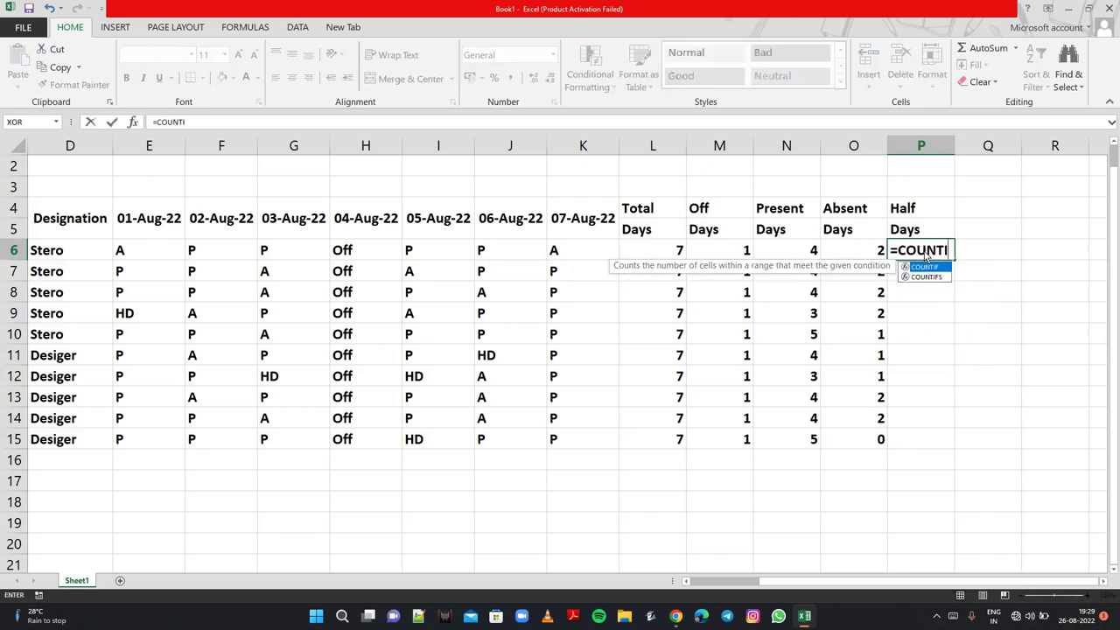
text(F()
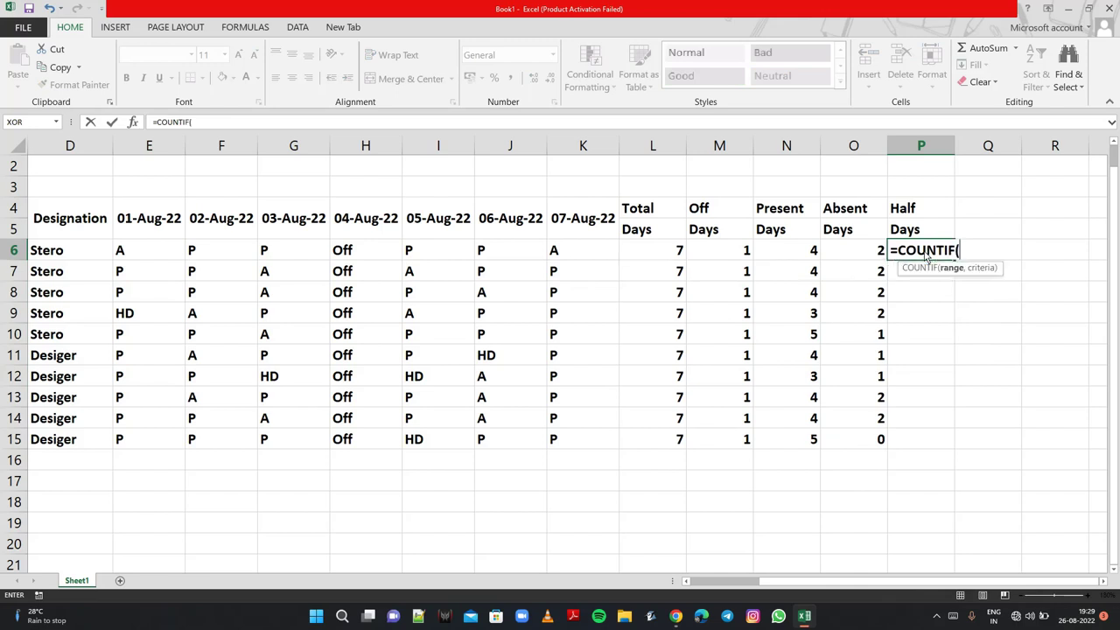
mouse_move(155, 253)
mouse_down()
mouse_move(548, 240)
mouse_move(566, 255)
mouse_up()
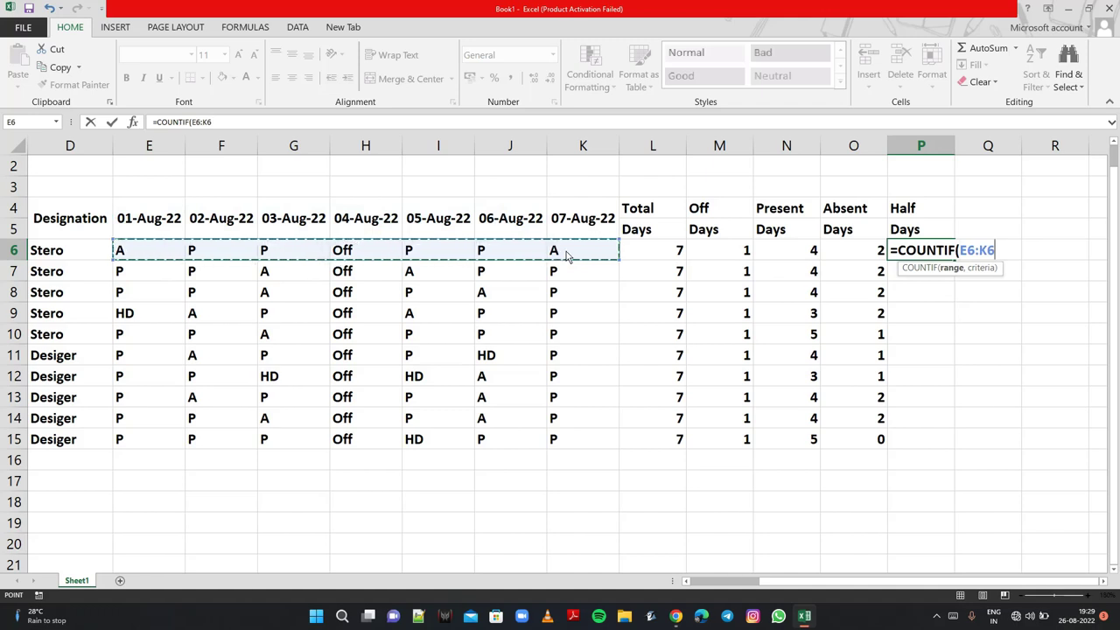
text(,"H)
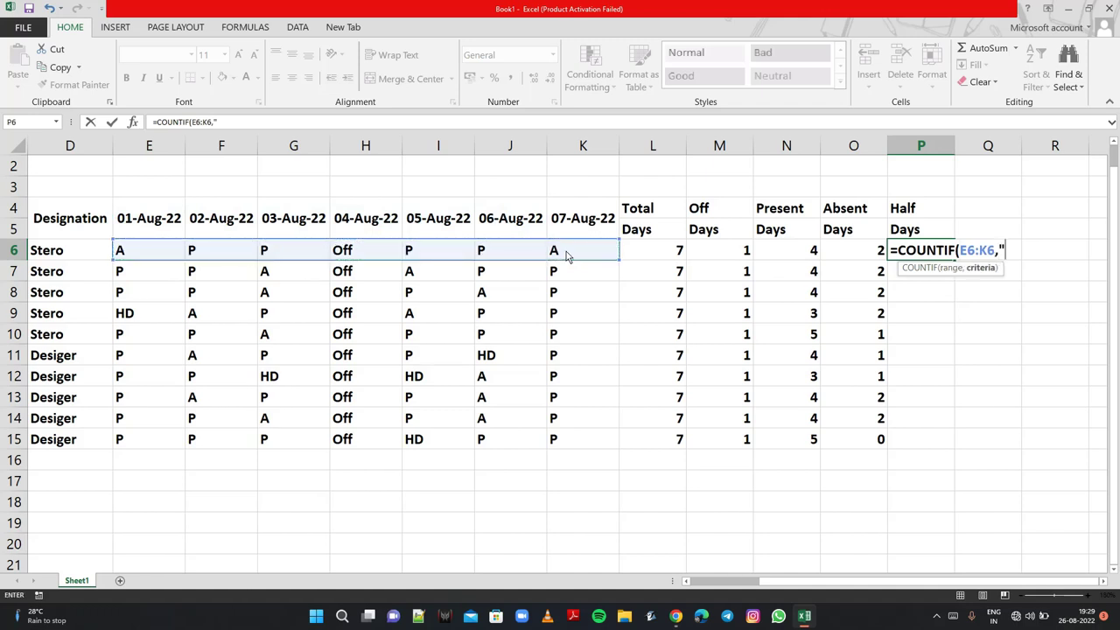
text(D)
key(Return)
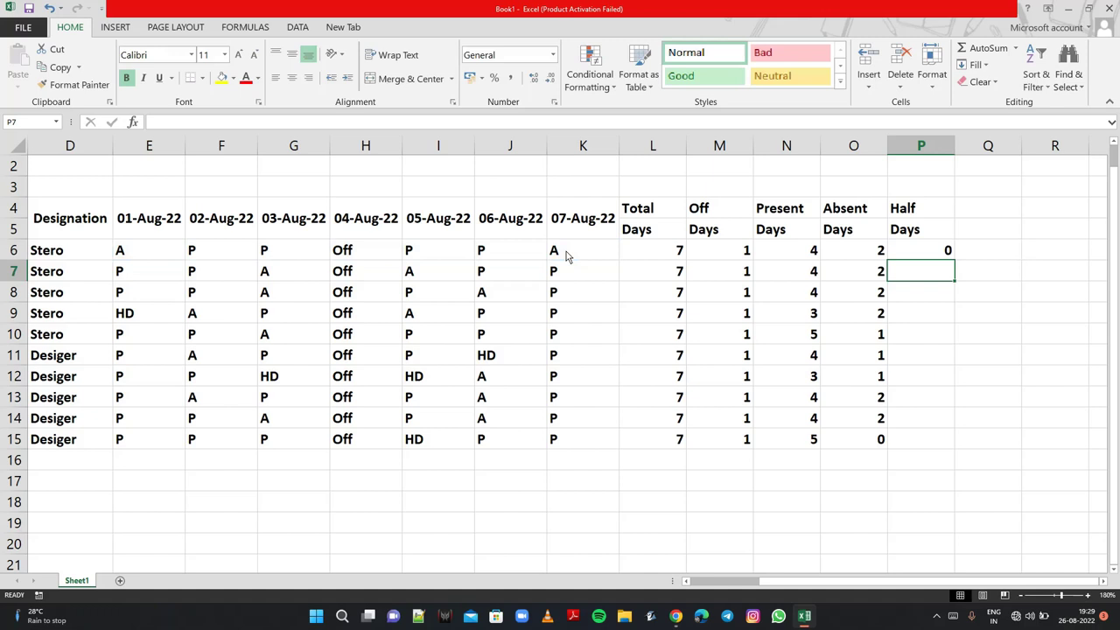
- Enter =COUNTIF(E7:K7,"HD") in P7 and fill the Half Days formulas down to P15
text(=)
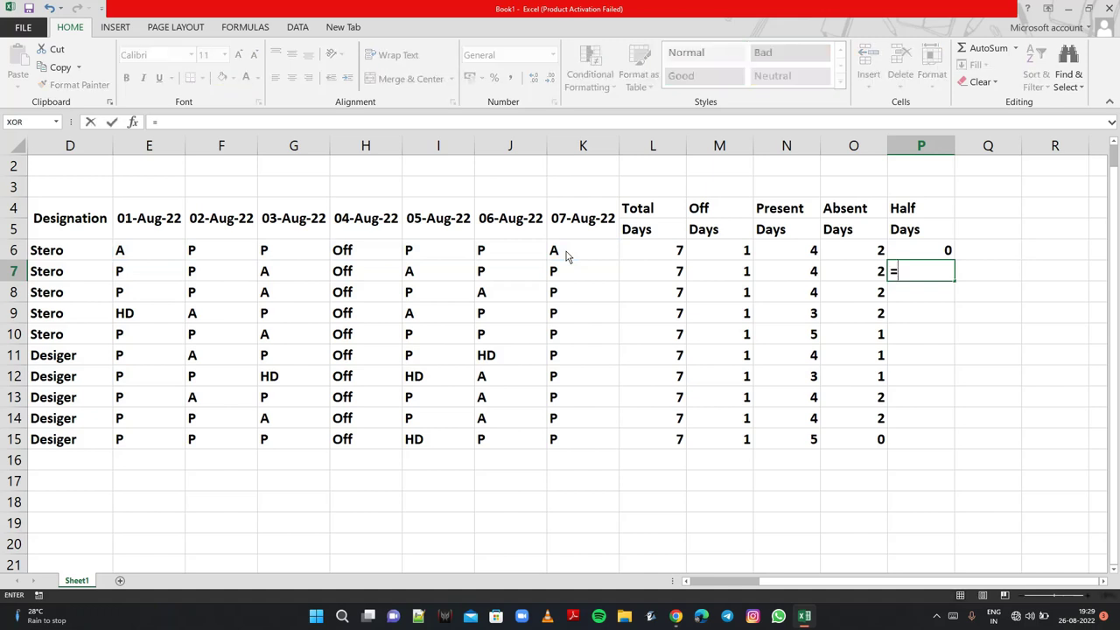
text(COUNT)
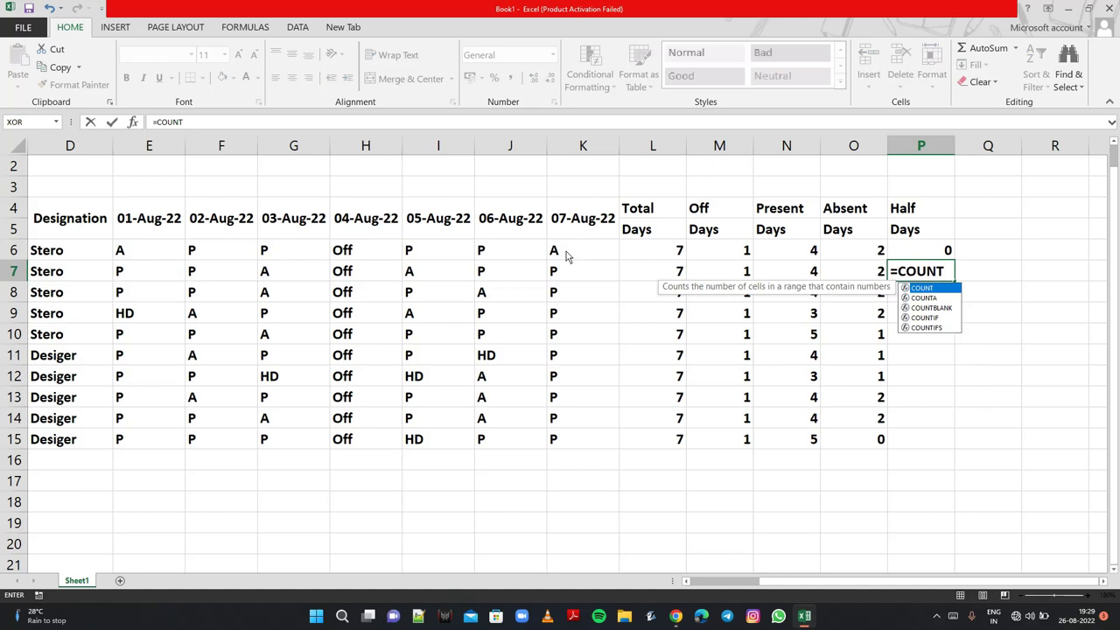
text(IF)
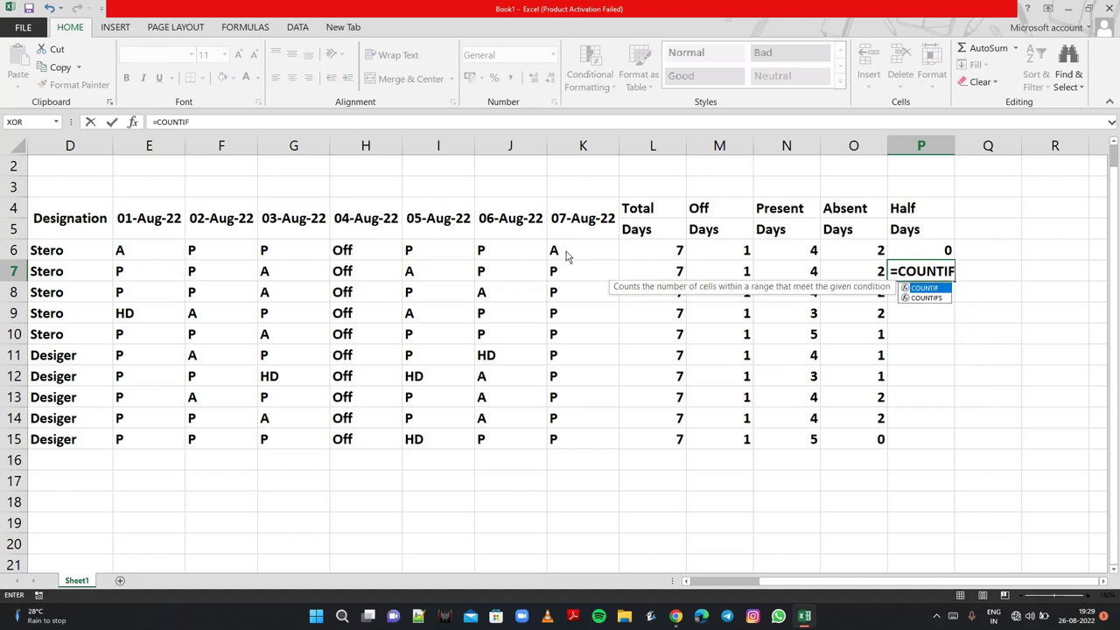
text(()
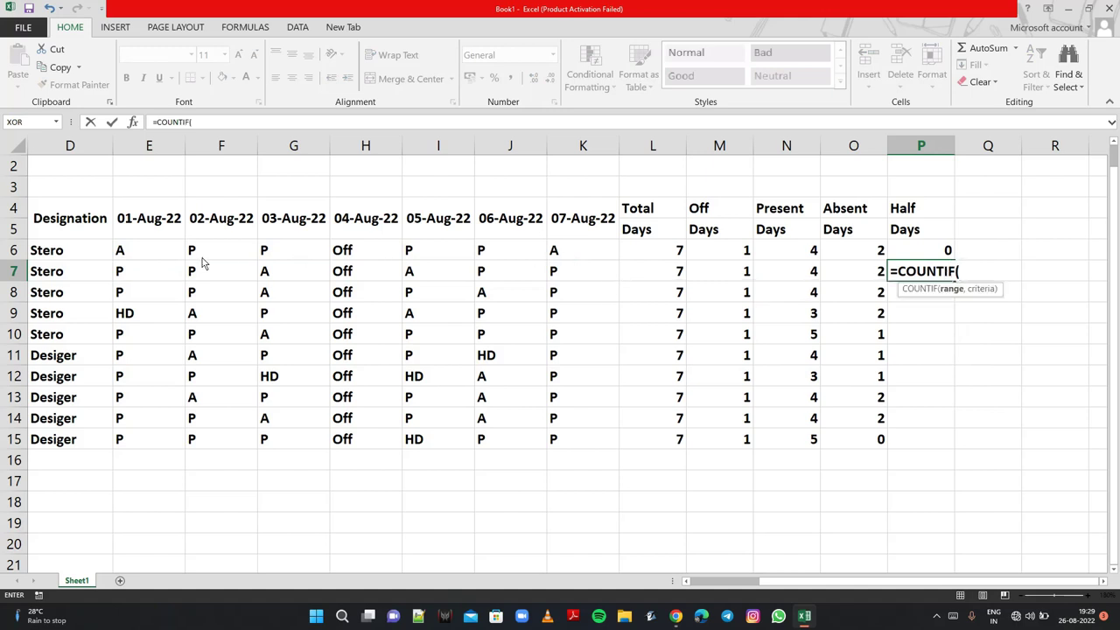
mouse_move(173, 276)
mouse_down()
mouse_move(249, 286)
mouse_move(592, 276)
mouse_up()
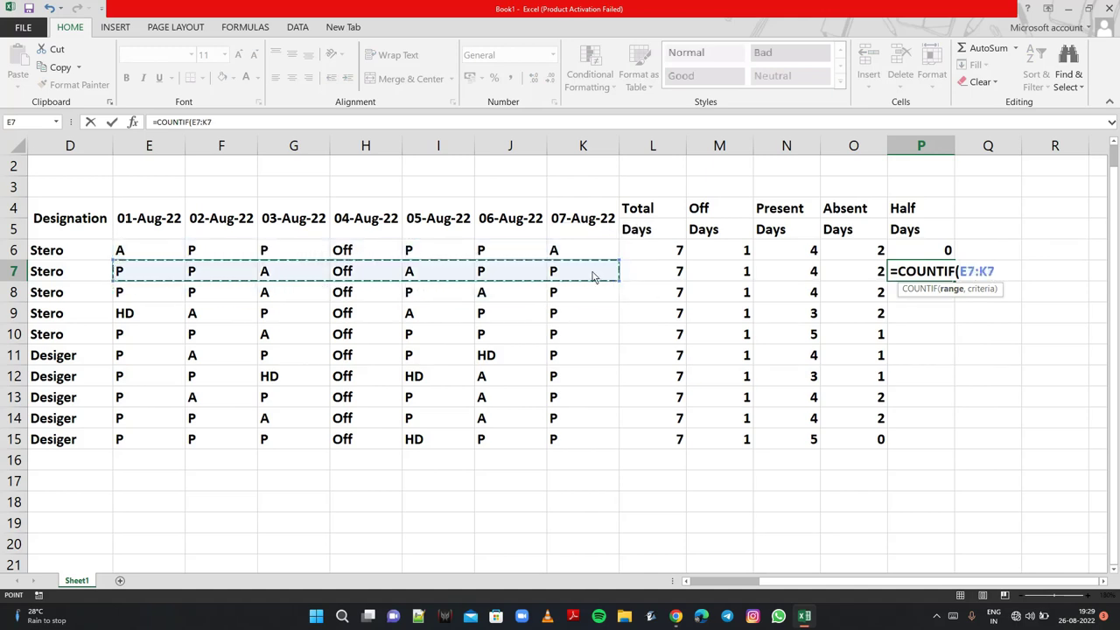
text(,")
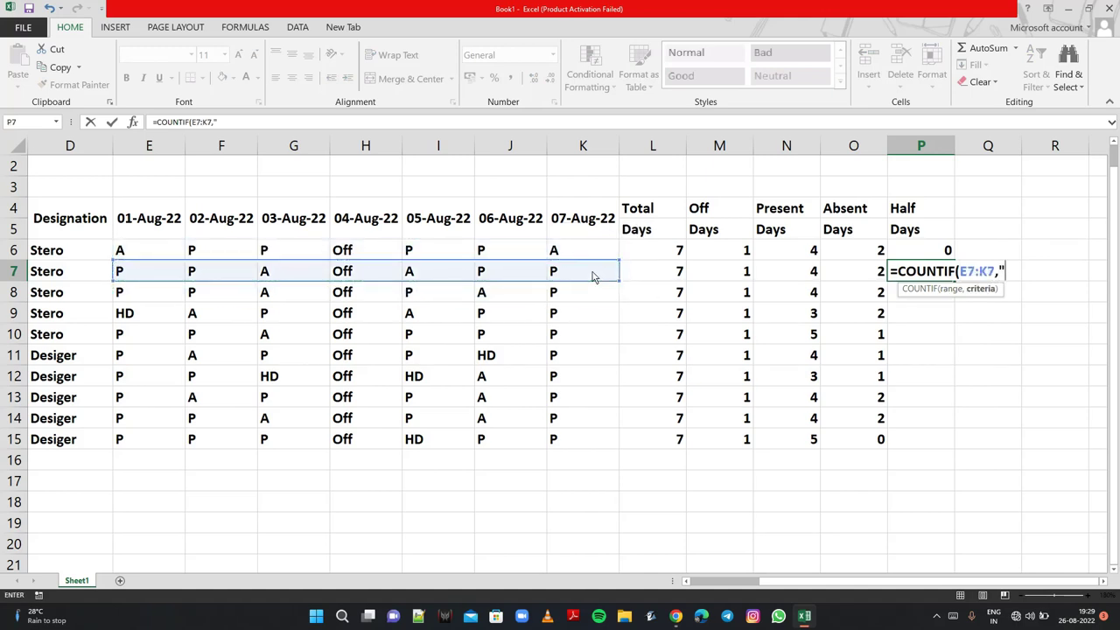
text(HD)
key(Return)
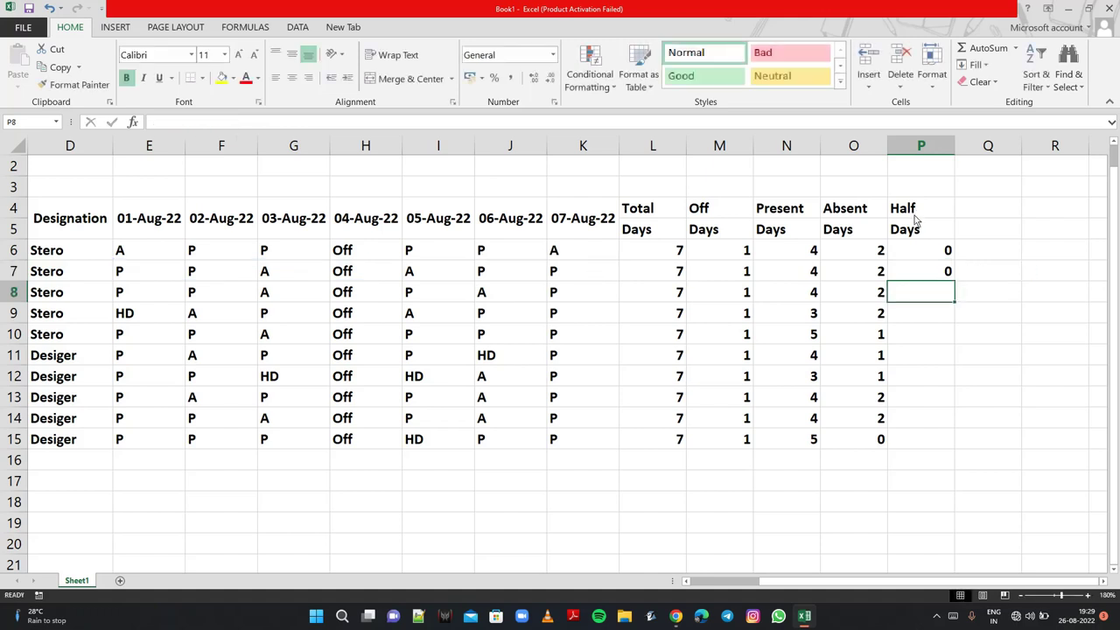
drag(912, 252, 936, 445)
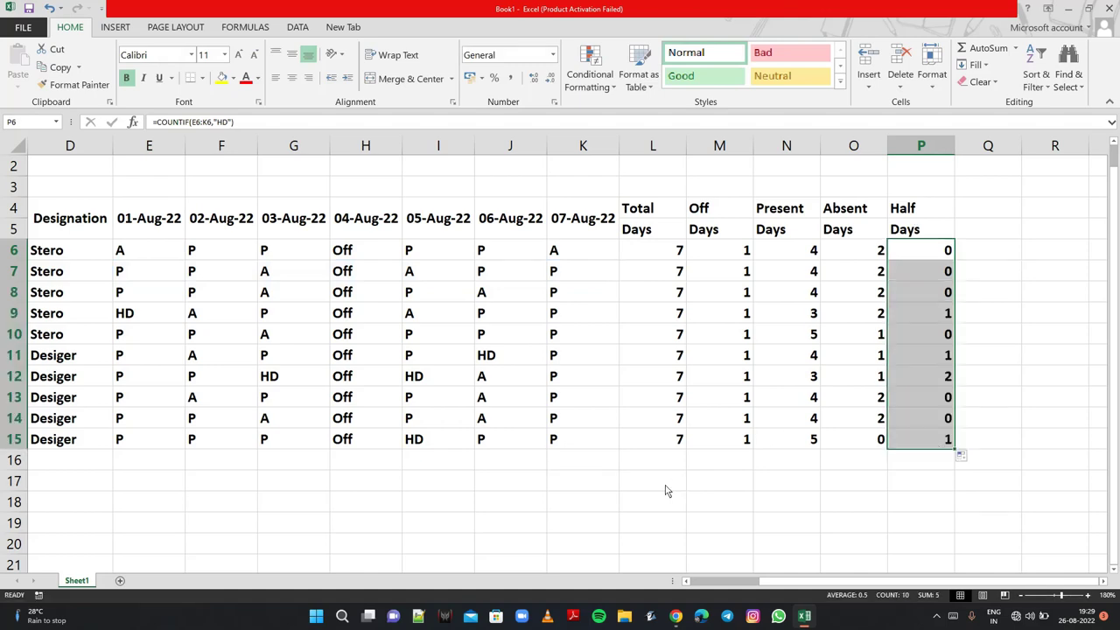
click(1020, 595)
- Clear the HD/A/P code legend in B17:C19 below the attendance table
click(577, 428)
key(Left)
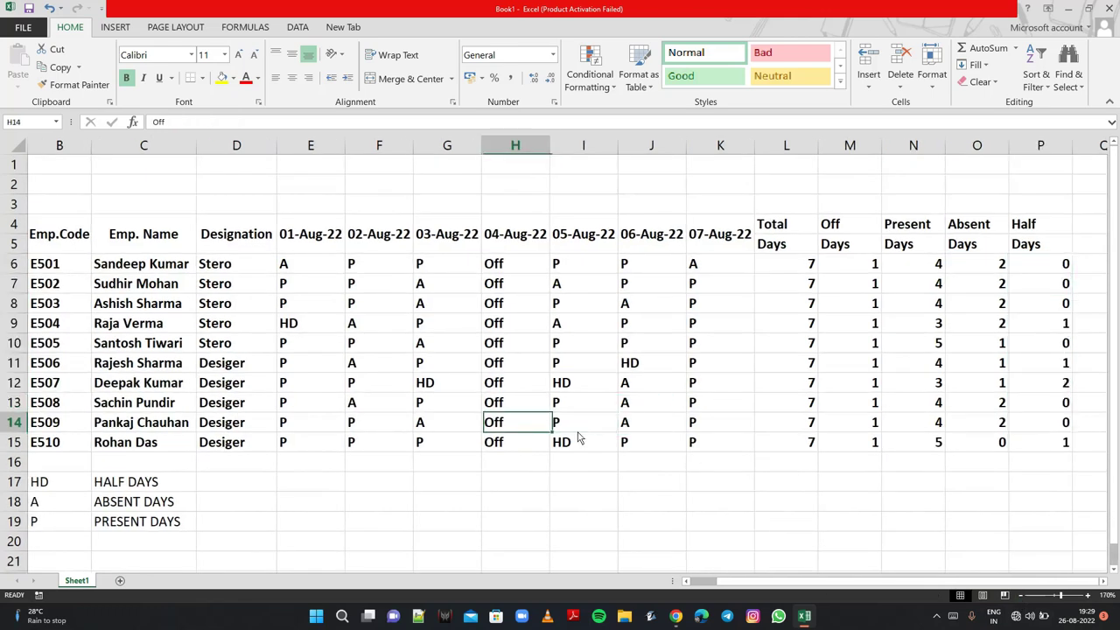
key(Home)
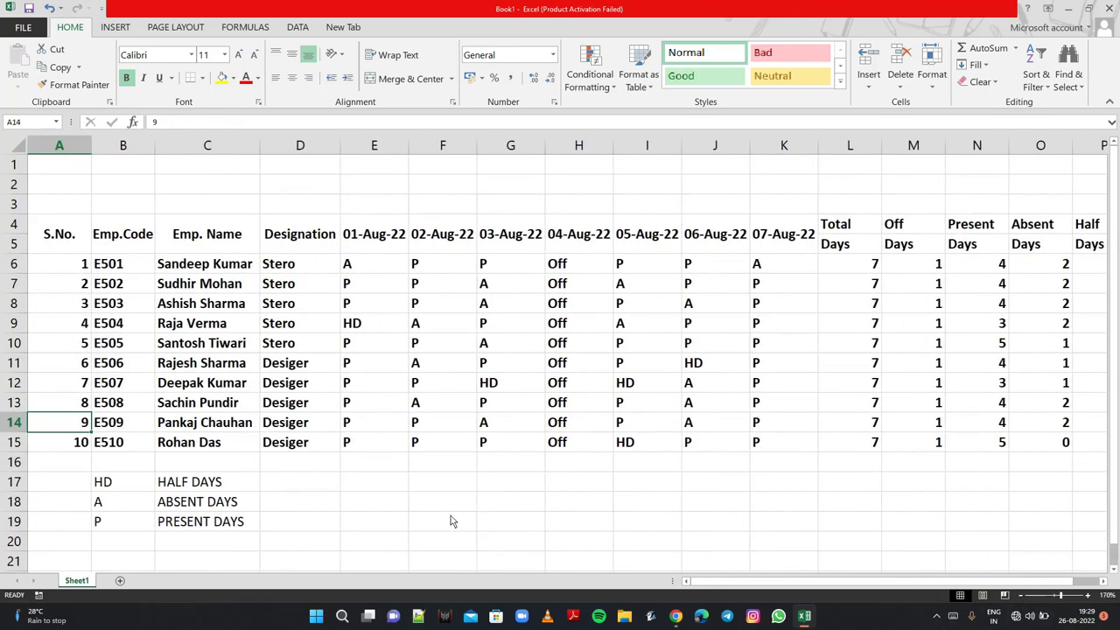
mouse_move(131, 486)
mouse_down()
mouse_move(212, 514)
mouse_move(231, 533)
mouse_up()
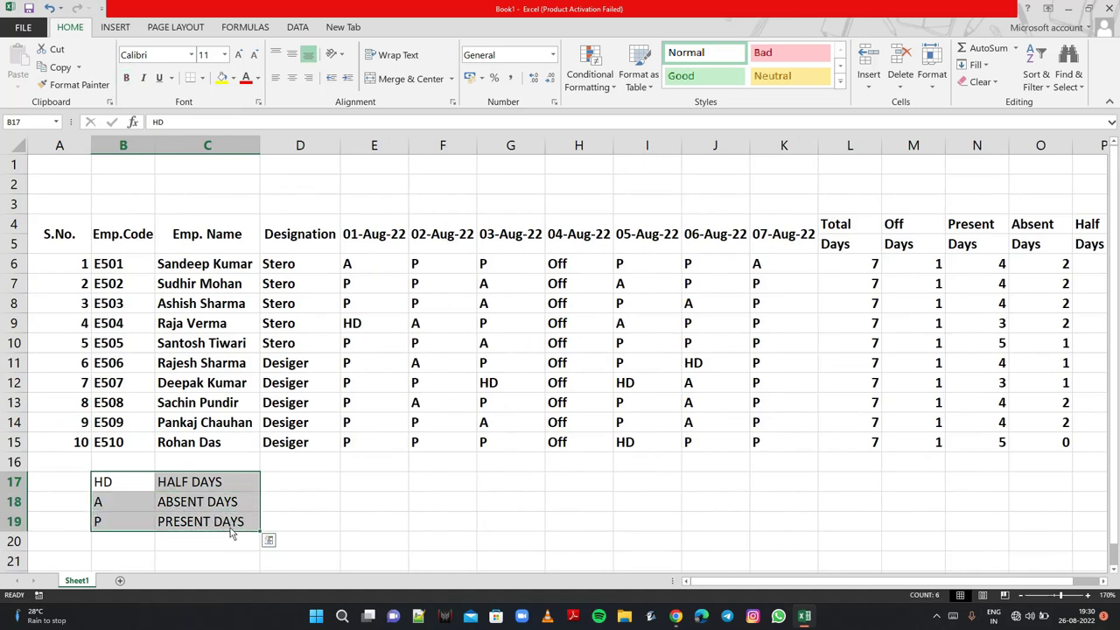
key(Delete)
click(356, 522)
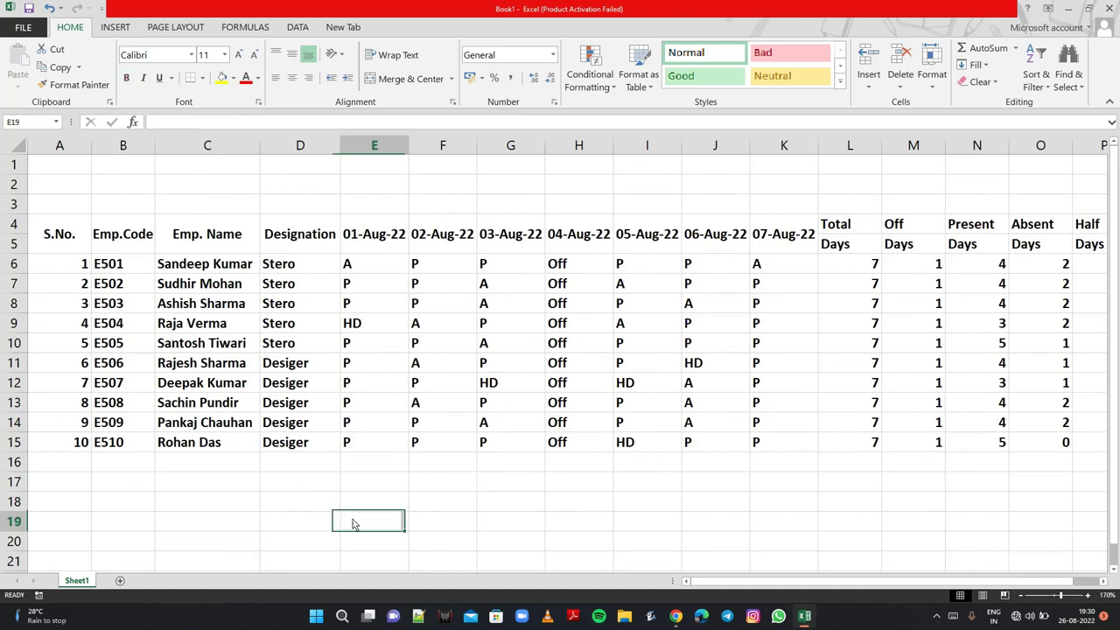
click(68, 229)
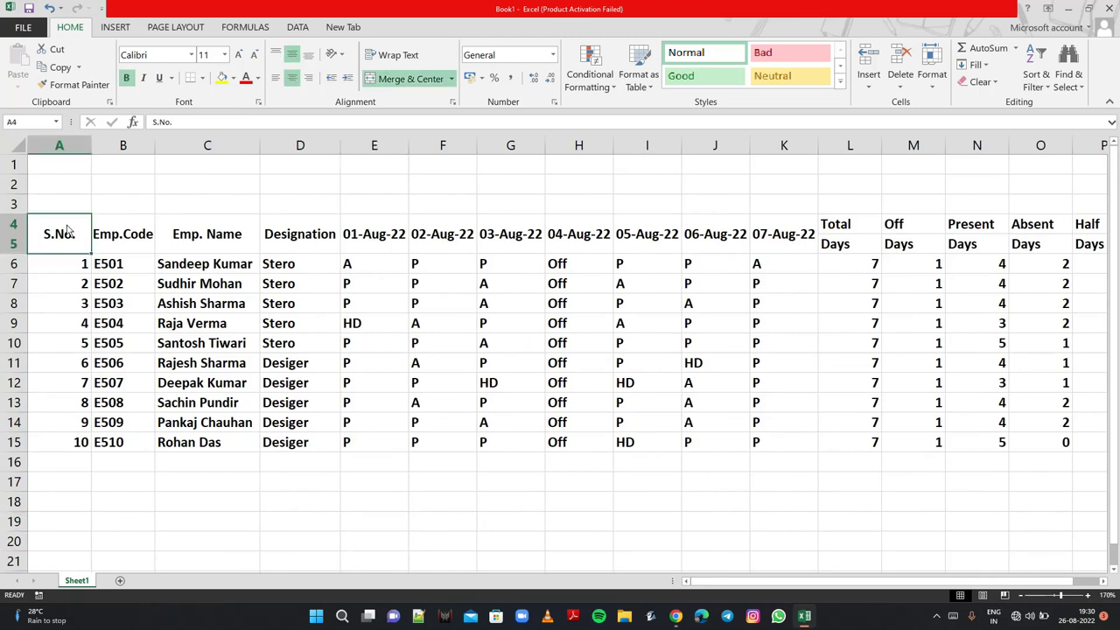
key(shift+Right)
key(shift+Right)
key(shift+Right)
key(shift+Right)
key(shift+Right)
key(shift+Right)
key(shift+Right)
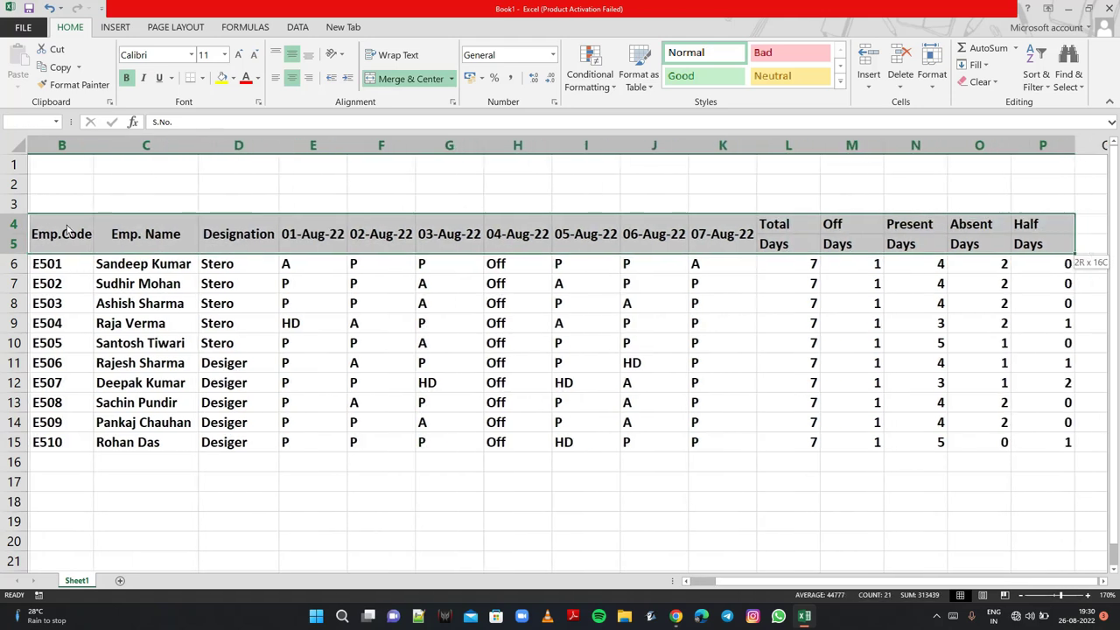
click(234, 79)
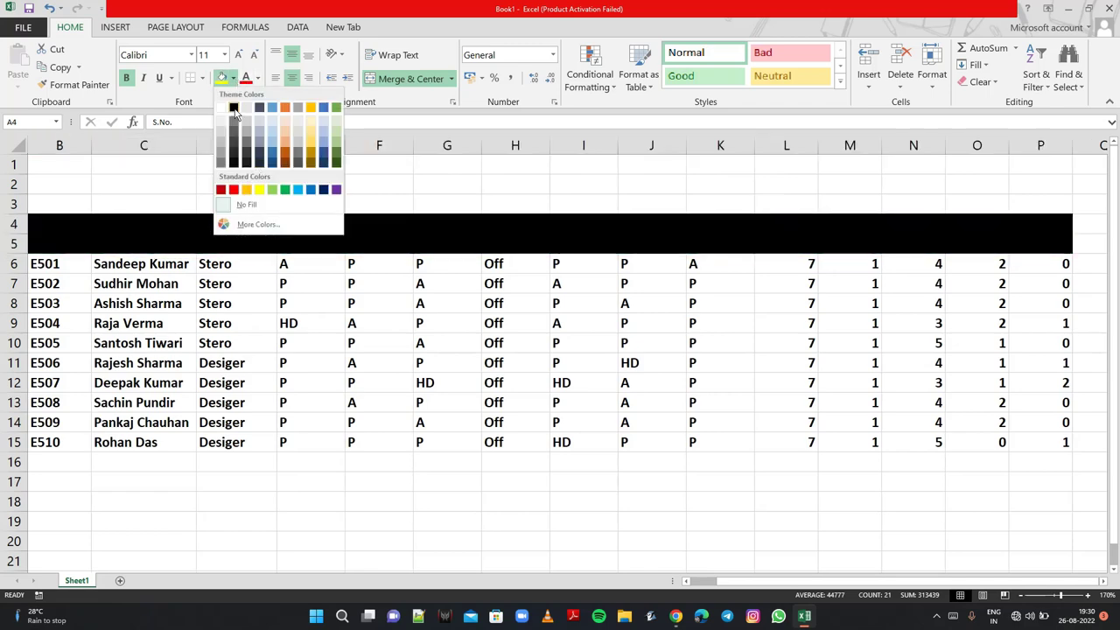
click(234, 108)
click(257, 79)
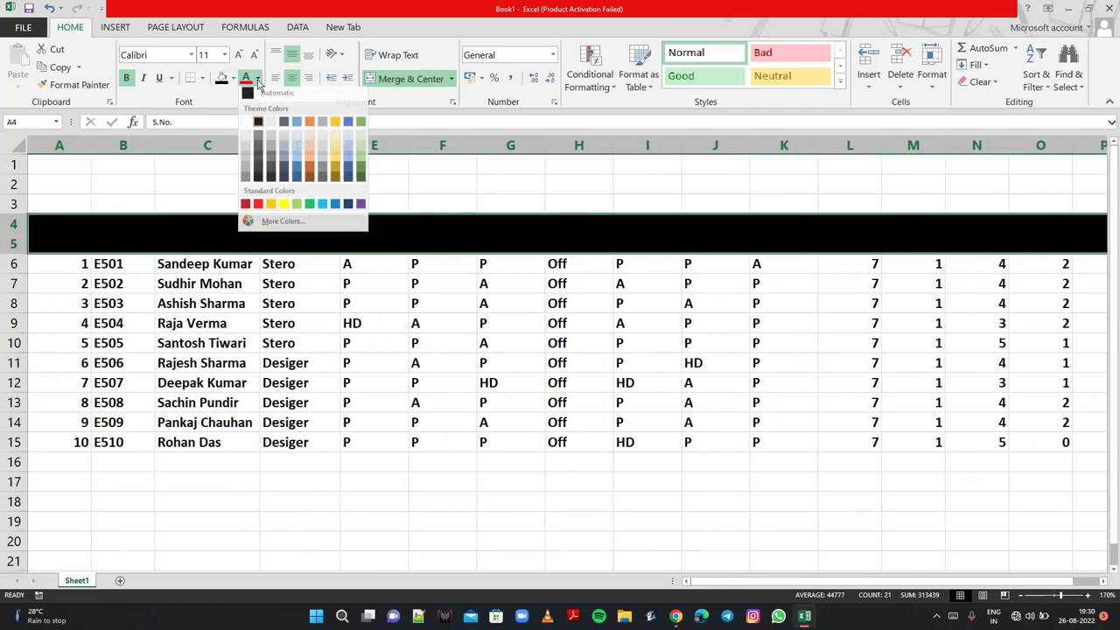
click(284, 210)
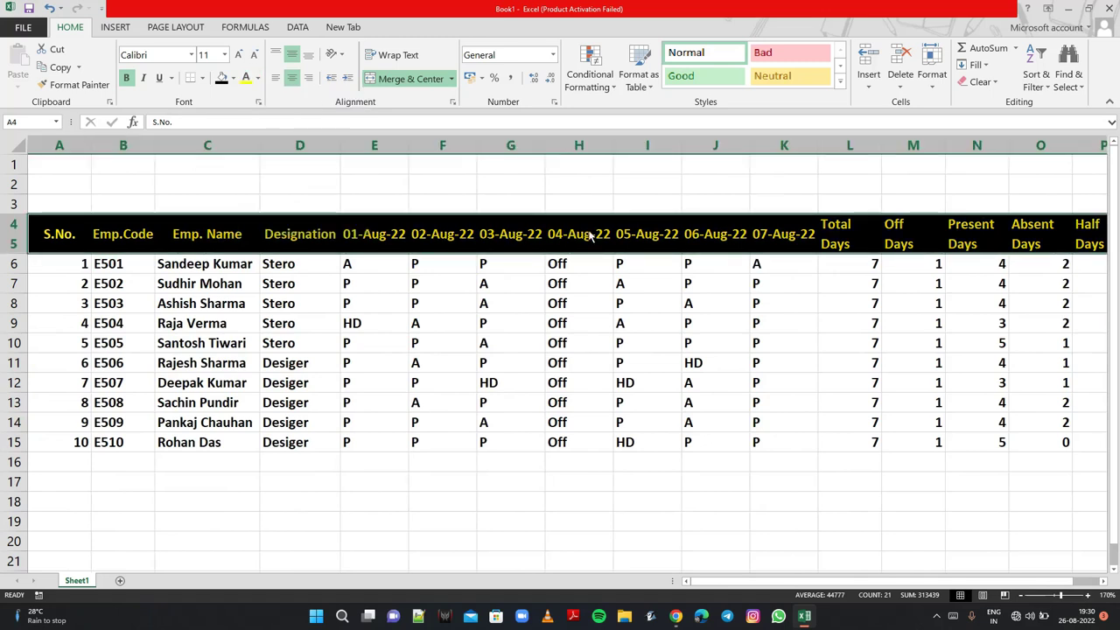
click(744, 173)
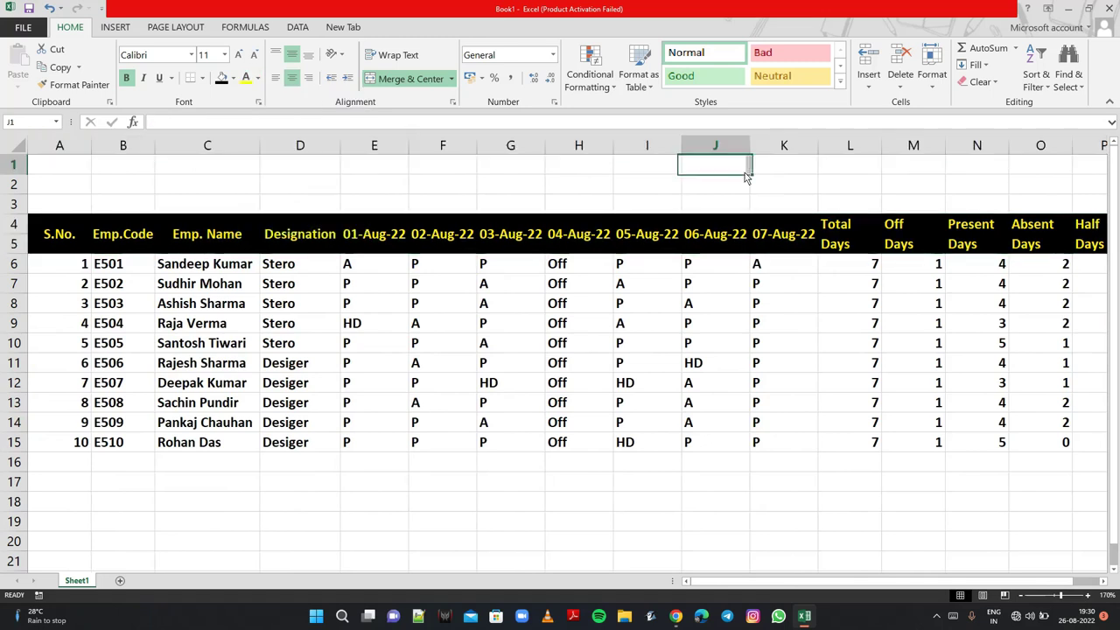
click(79, 271)
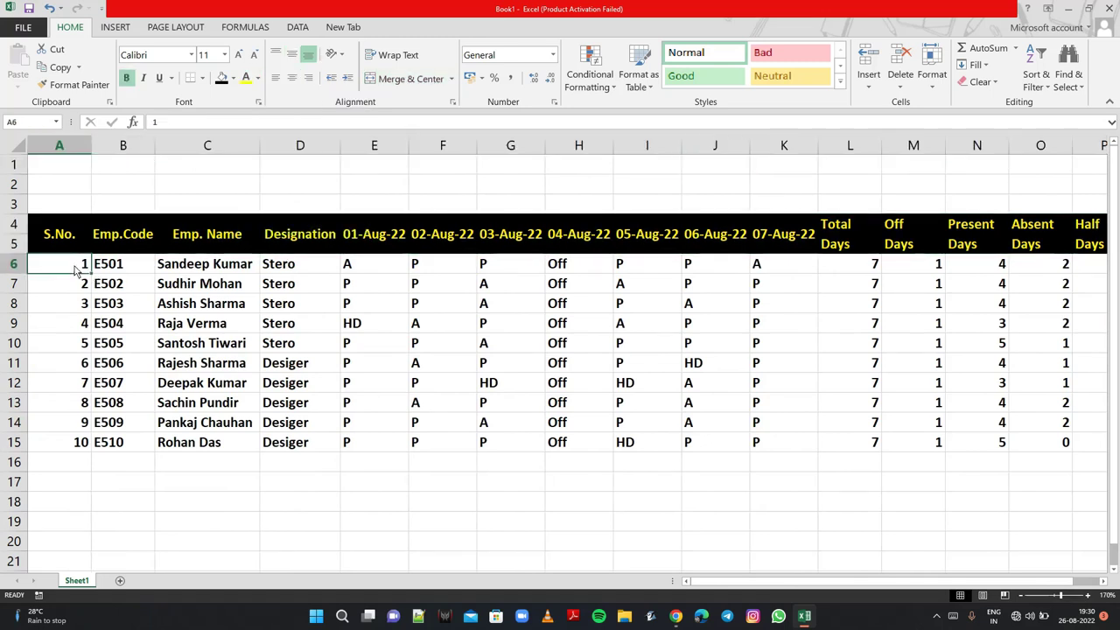
- Give serial numbers A6:A15 a dark brown fill and a new font colour
mouse_move(77, 271)
mouse_down()
mouse_move(60, 462)
mouse_move(60, 441)
mouse_up()
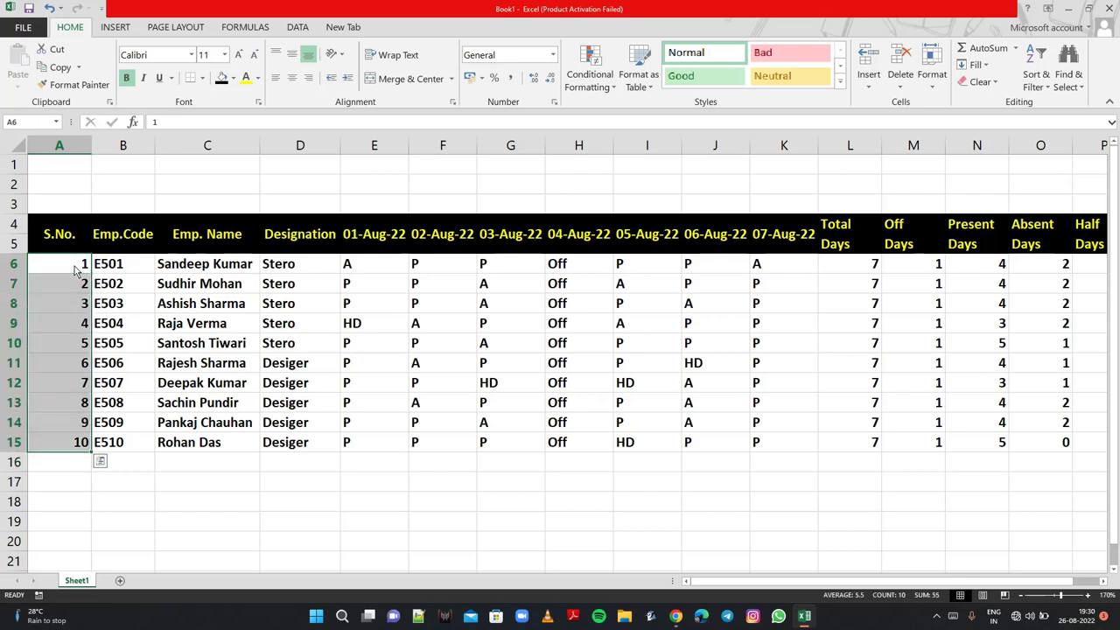
click(232, 78)
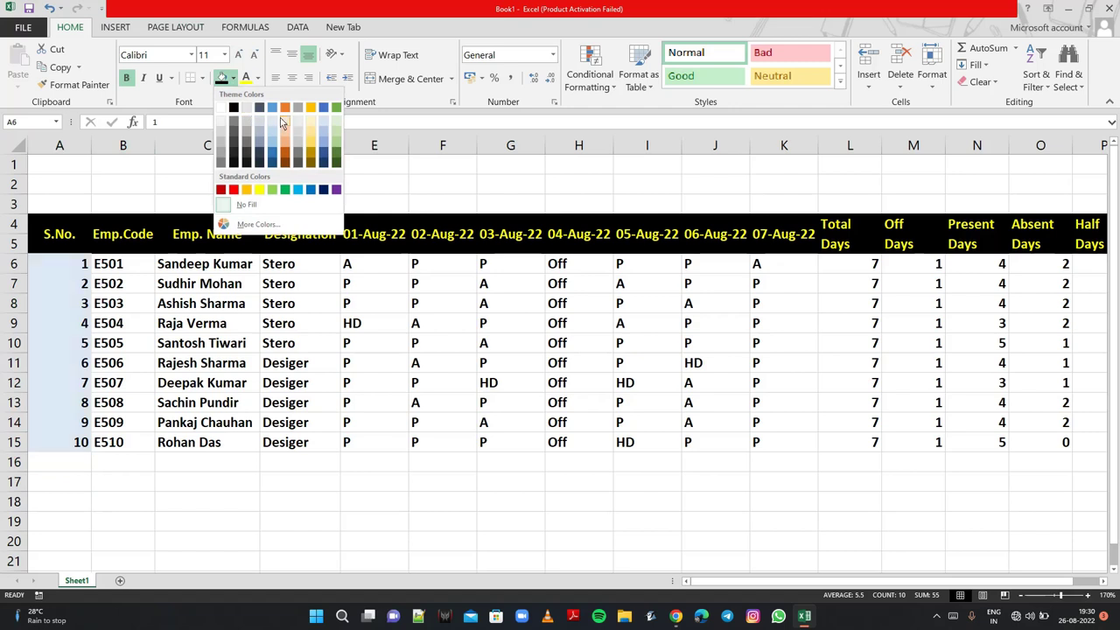
click(285, 166)
click(259, 78)
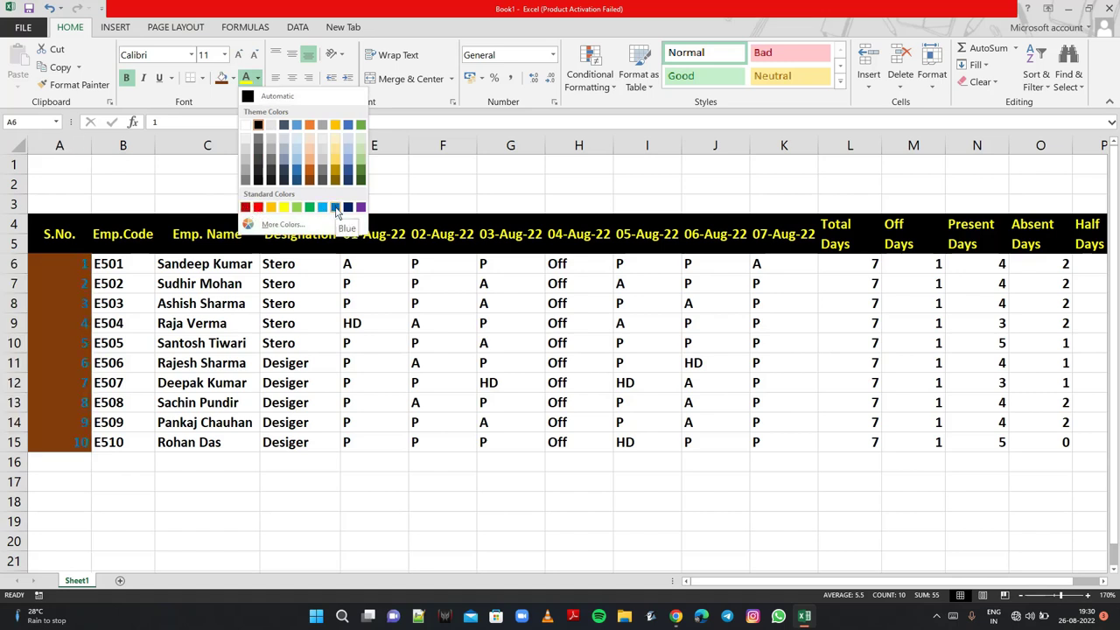
click(257, 182)
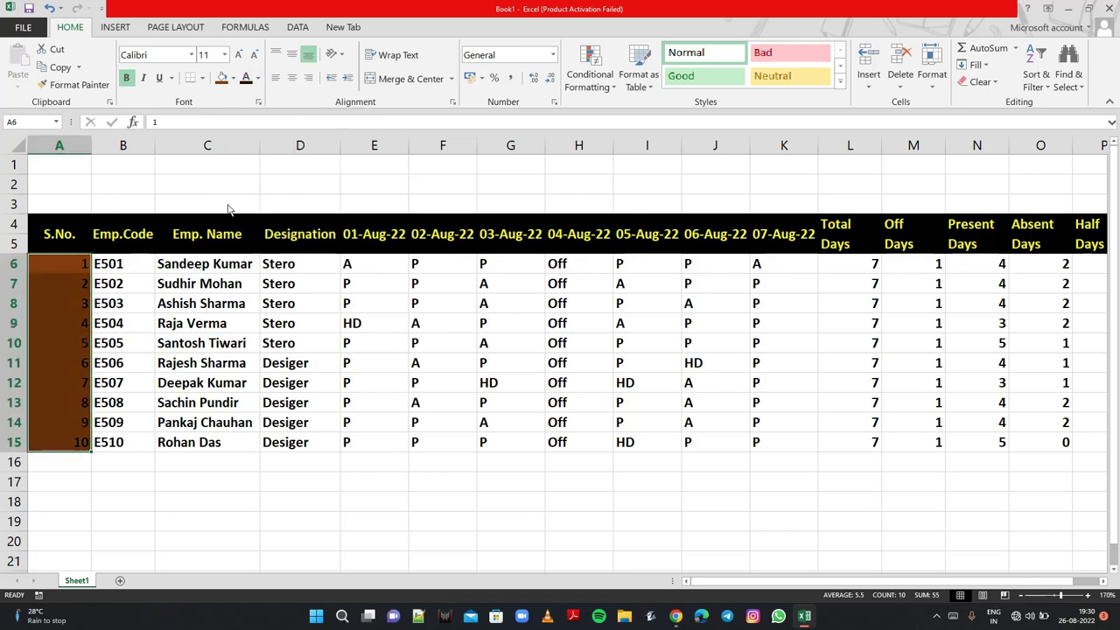
click(142, 269)
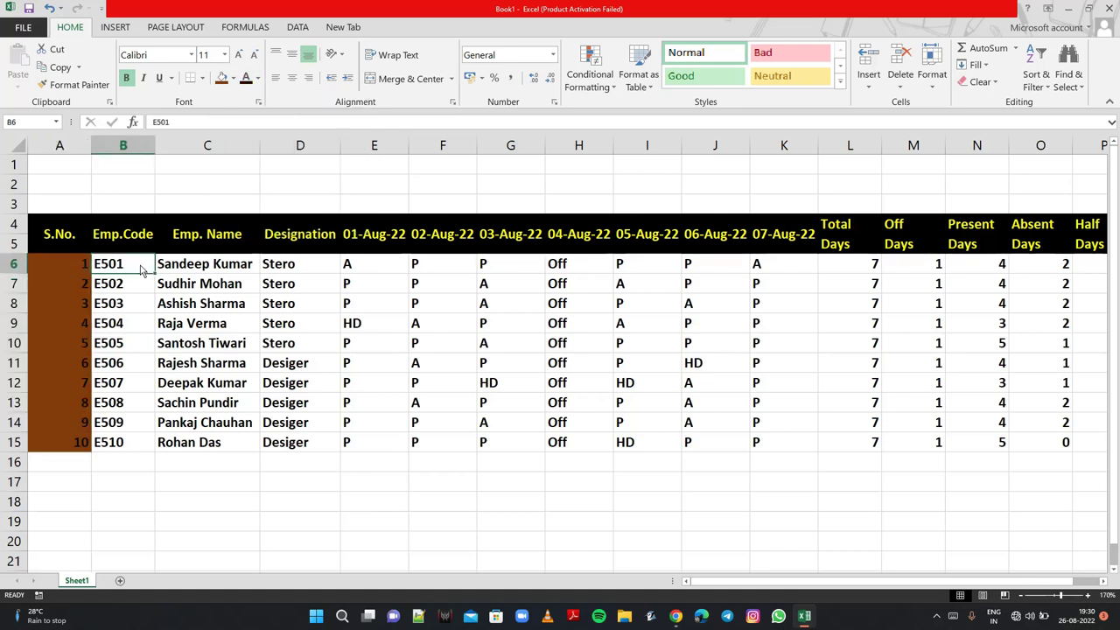
click(67, 244)
- Select the whole attendance table and AutoFit all its column widths
key(ctrl+shift+End)
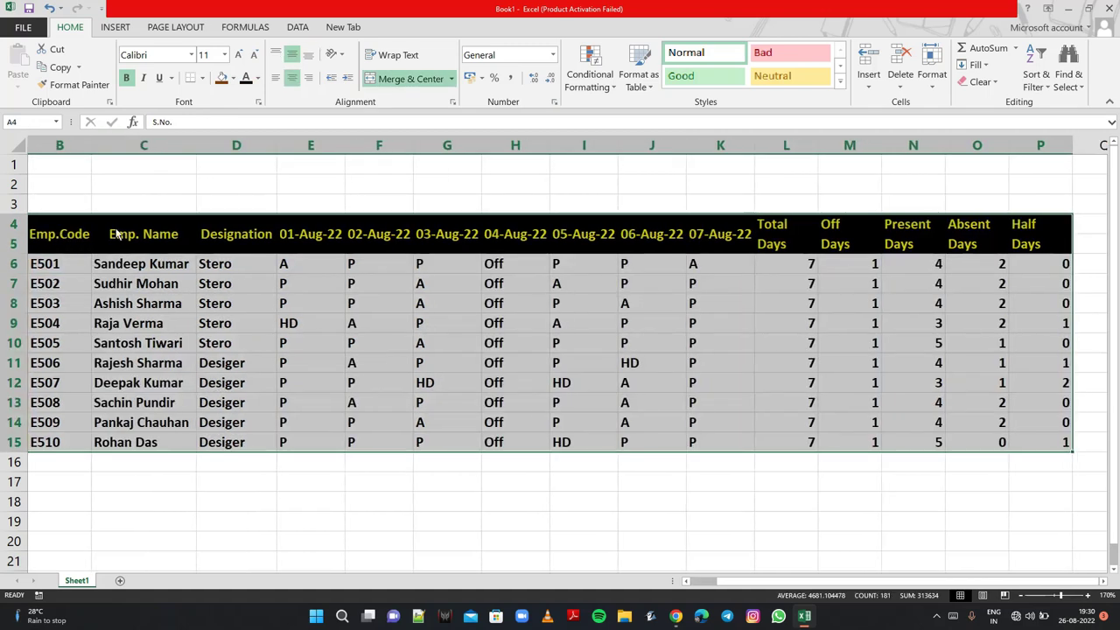
click(932, 87)
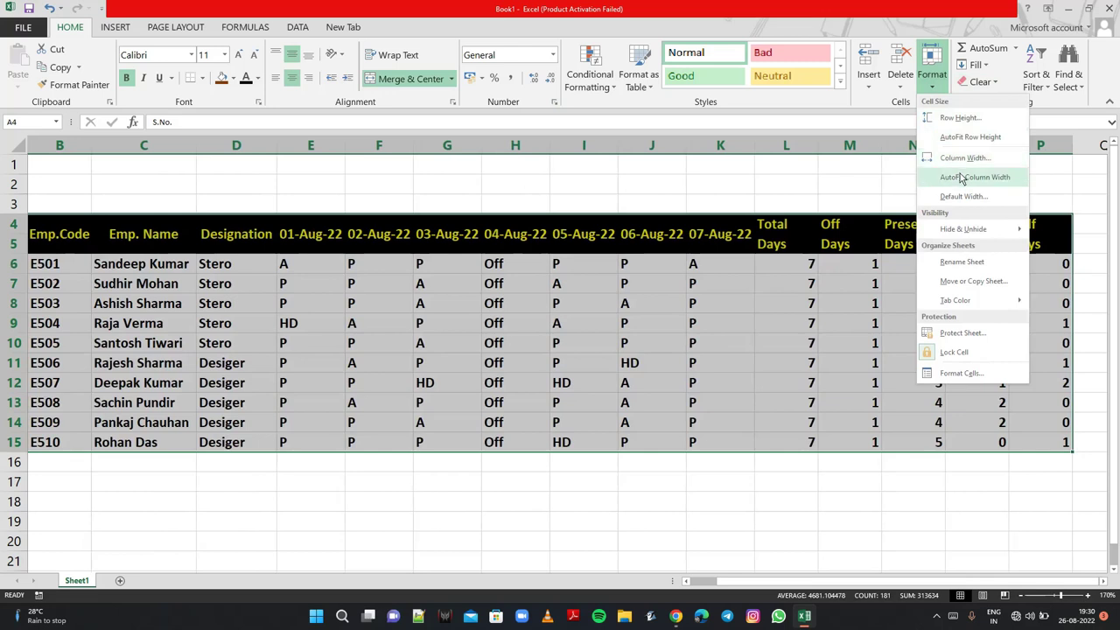
click(962, 178)
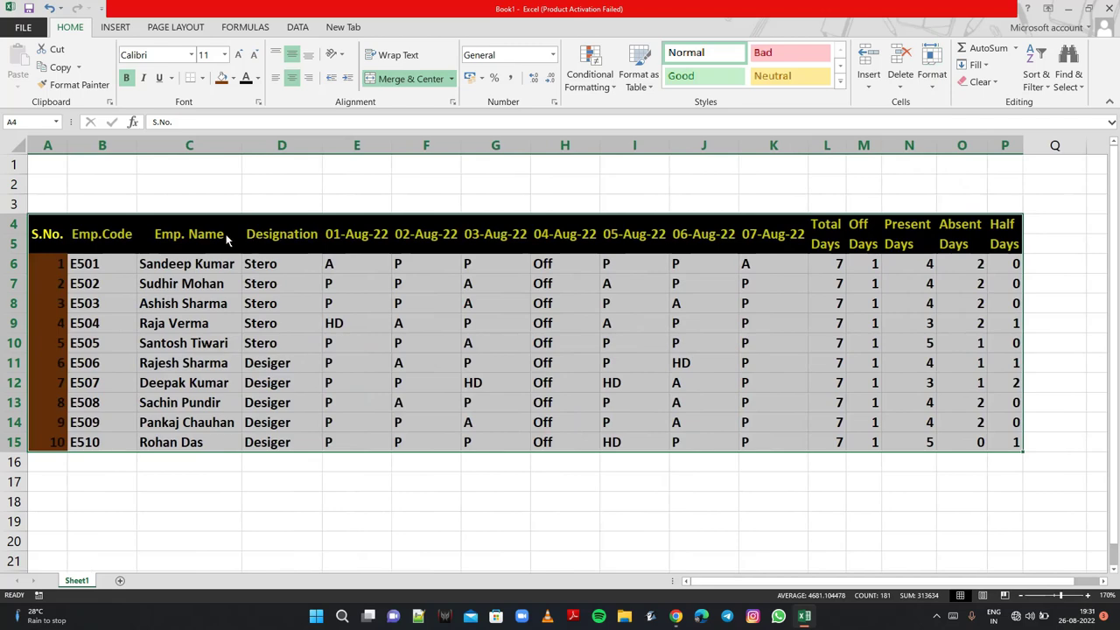
click(124, 262)
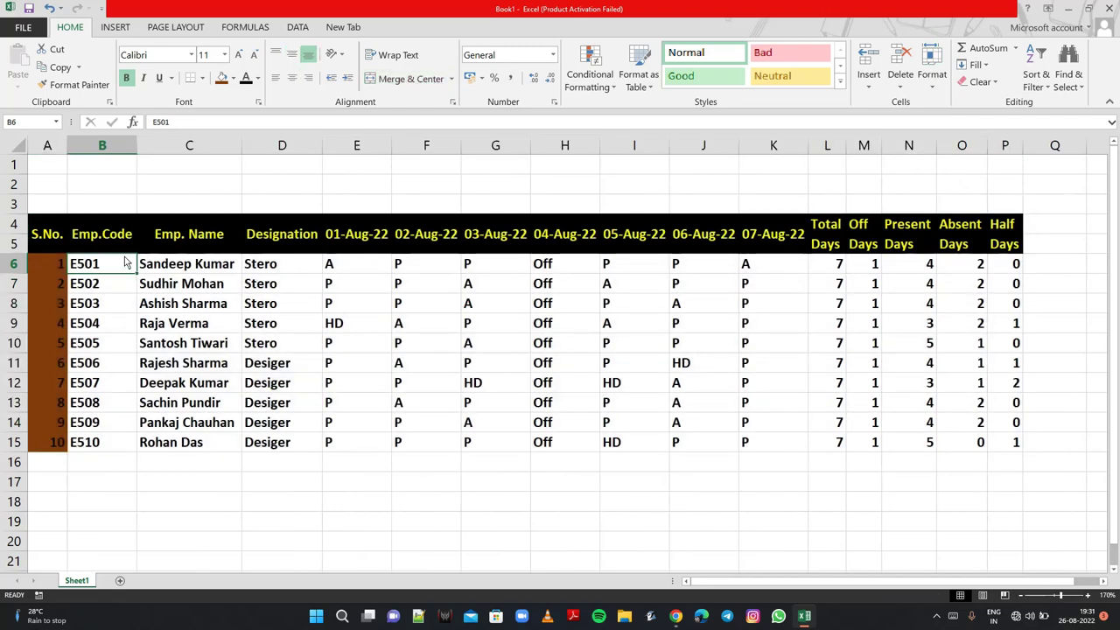
- Format employee codes B6:B15 with a yellow fill and dark blue text
key(shift+Down)
key(shift+Down)
key(shift+Down)
key(shift+Down)
key(shift+Down)
key(shift+Down)
key(shift+Up)
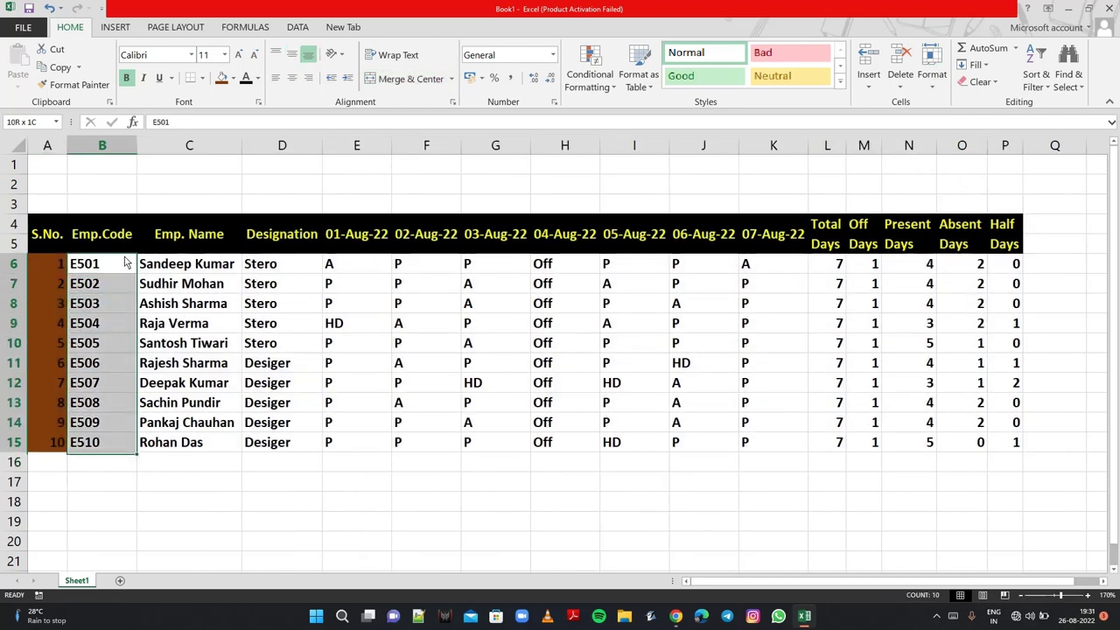
click(233, 78)
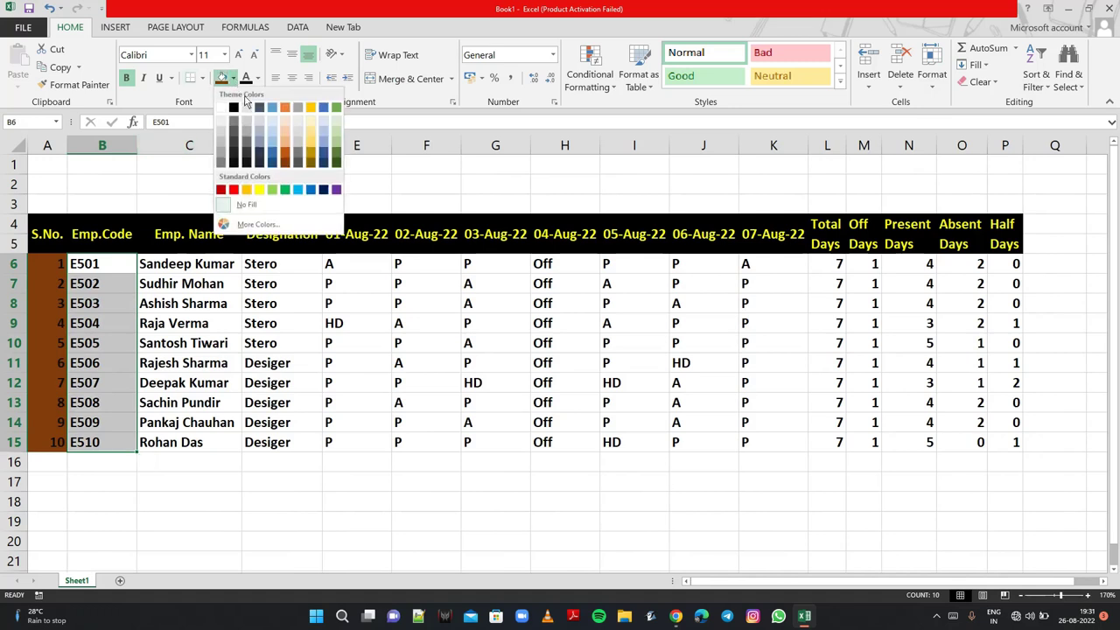
click(259, 193)
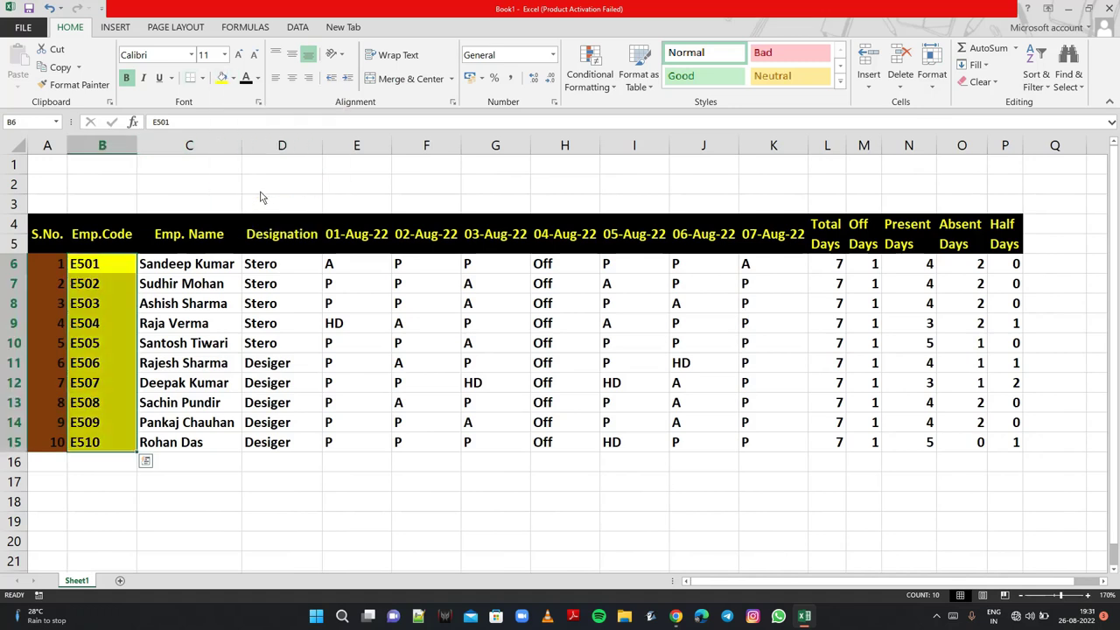
click(259, 79)
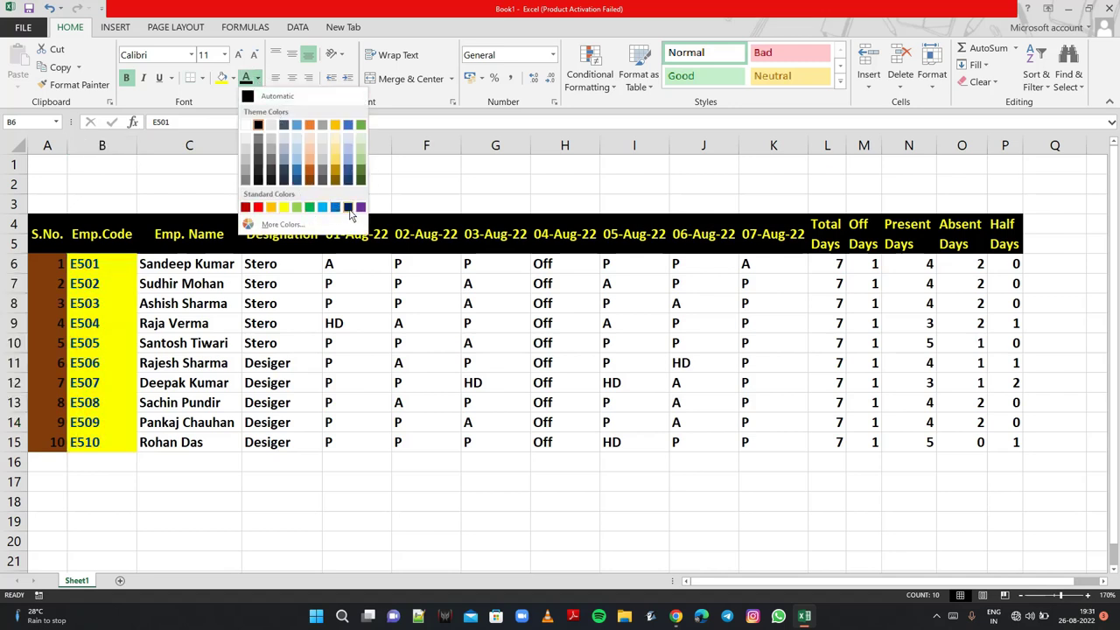
click(348, 207)
click(226, 270)
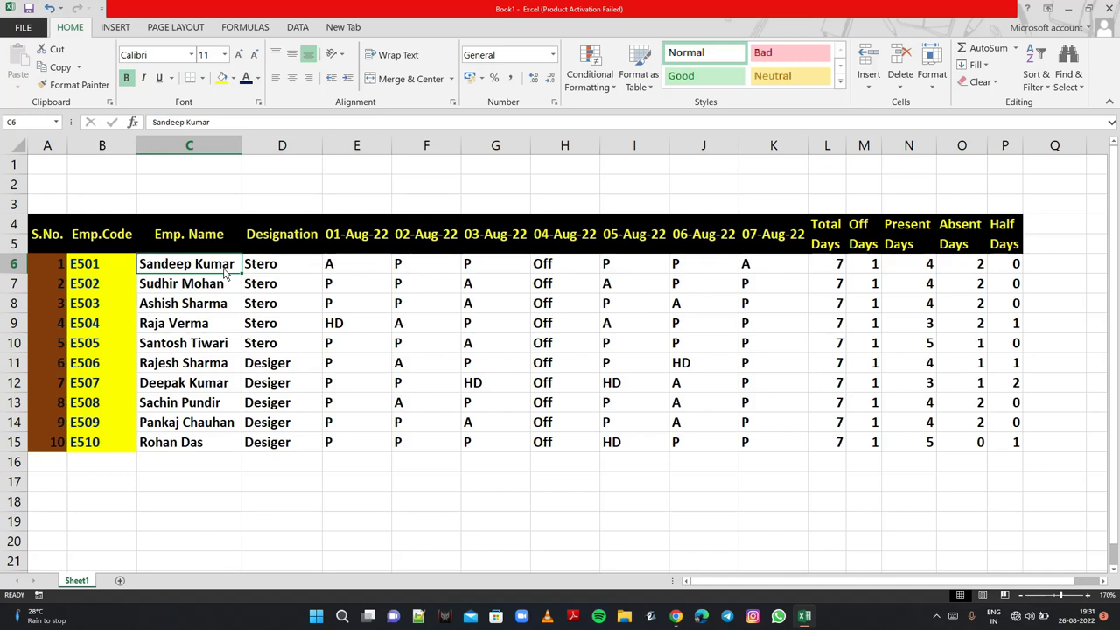
- Give the names and designations in C6:D15 a black background
key(shift+Down)
key(shift+Down)
key(shift+Down)
key(shift+Right)
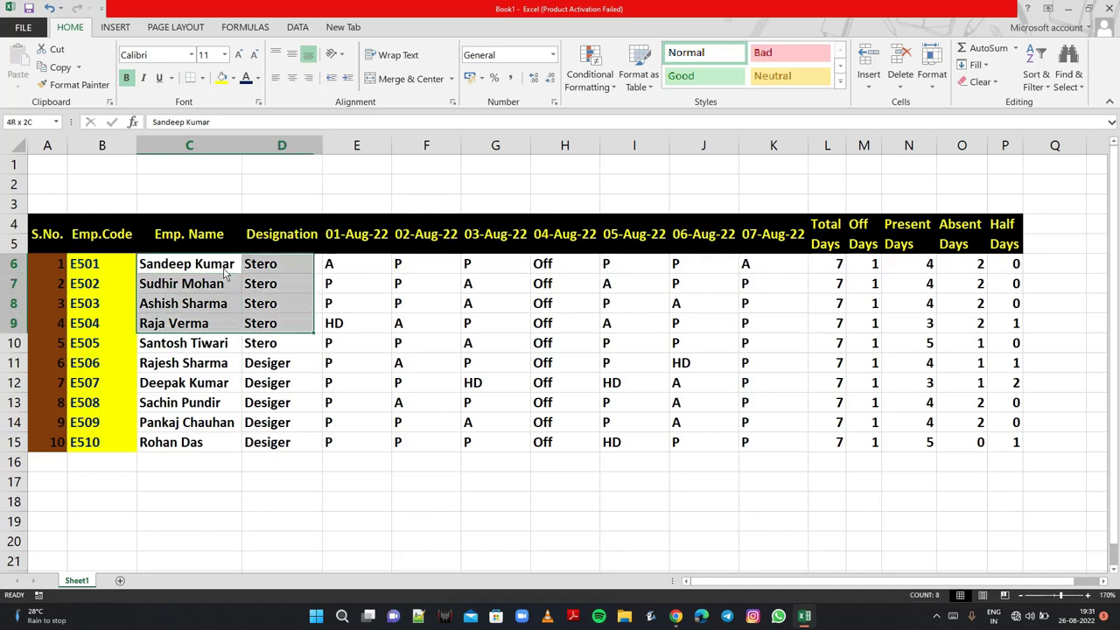
key(shift+Down)
key(shift+Down)
key(shift+Down)
key(shift+Down)
key(shift+Down)
key(shift+Down)
key(shift+Down)
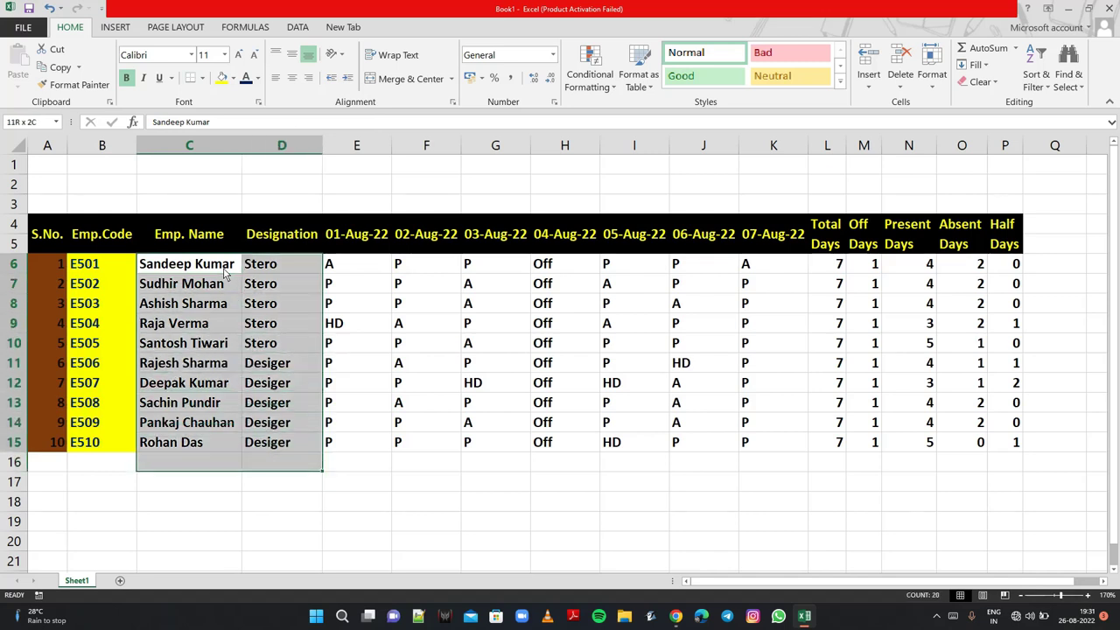
key(shift+Up)
click(233, 77)
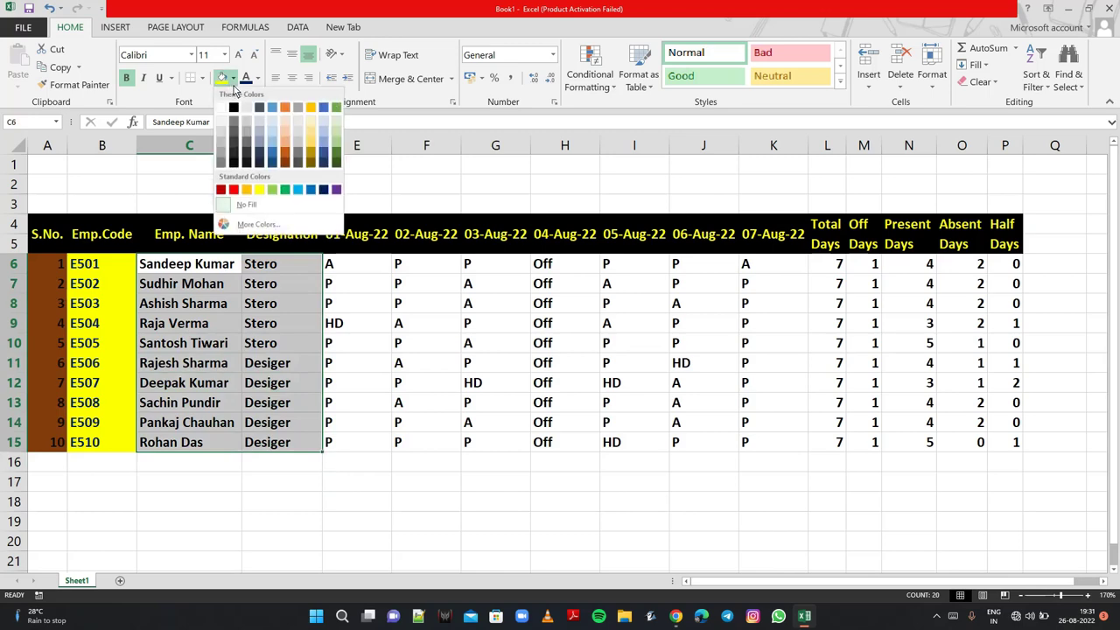
click(234, 107)
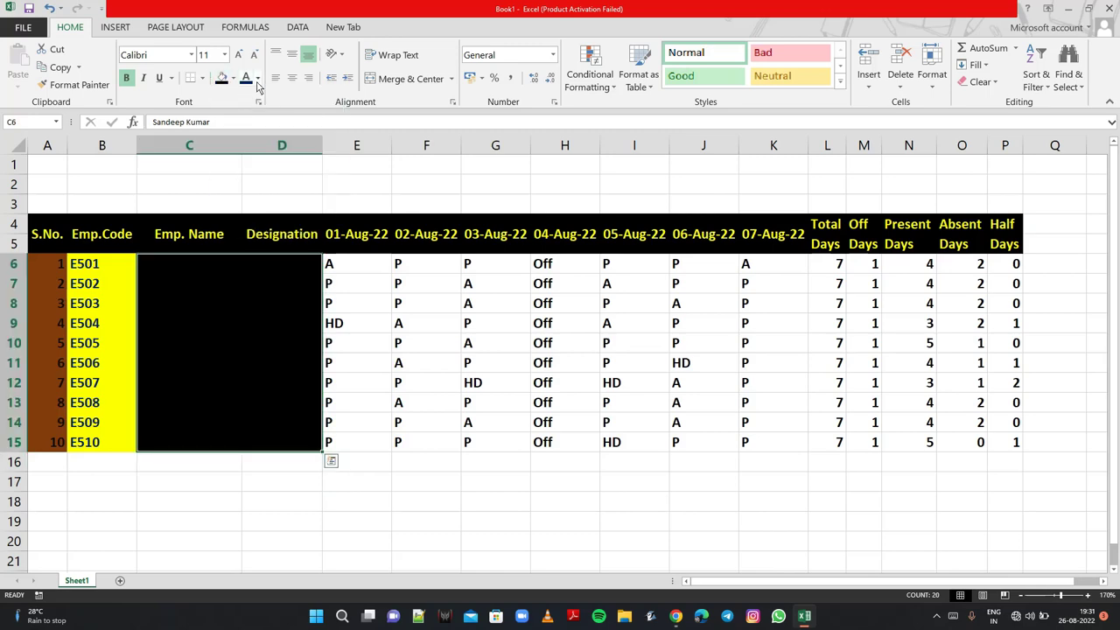
click(257, 78)
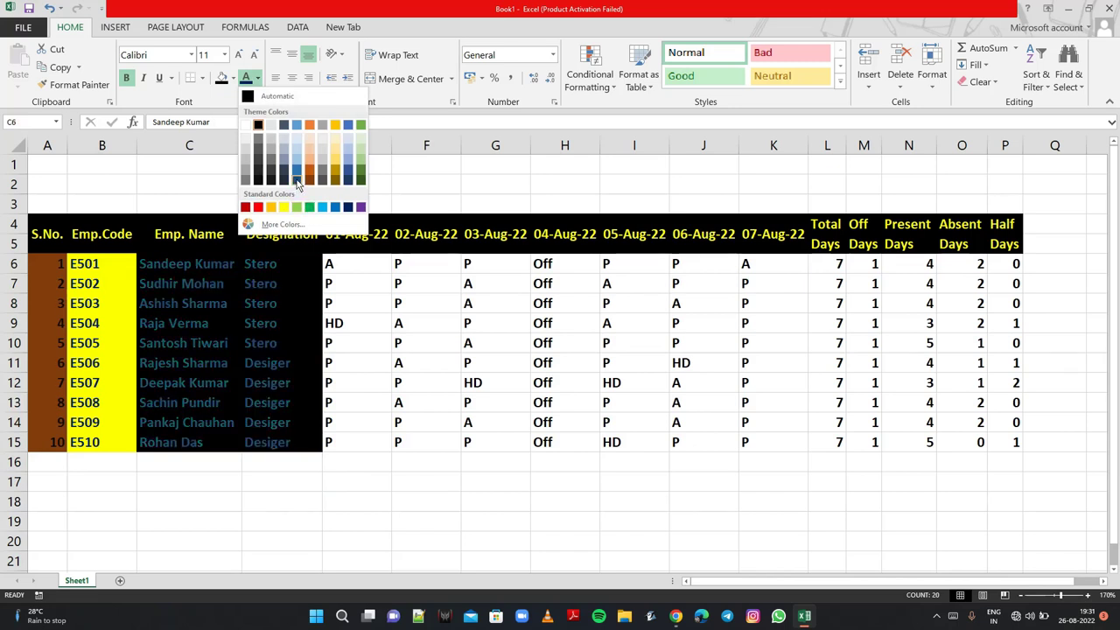
click(297, 184)
drag(346, 263, 352, 277)
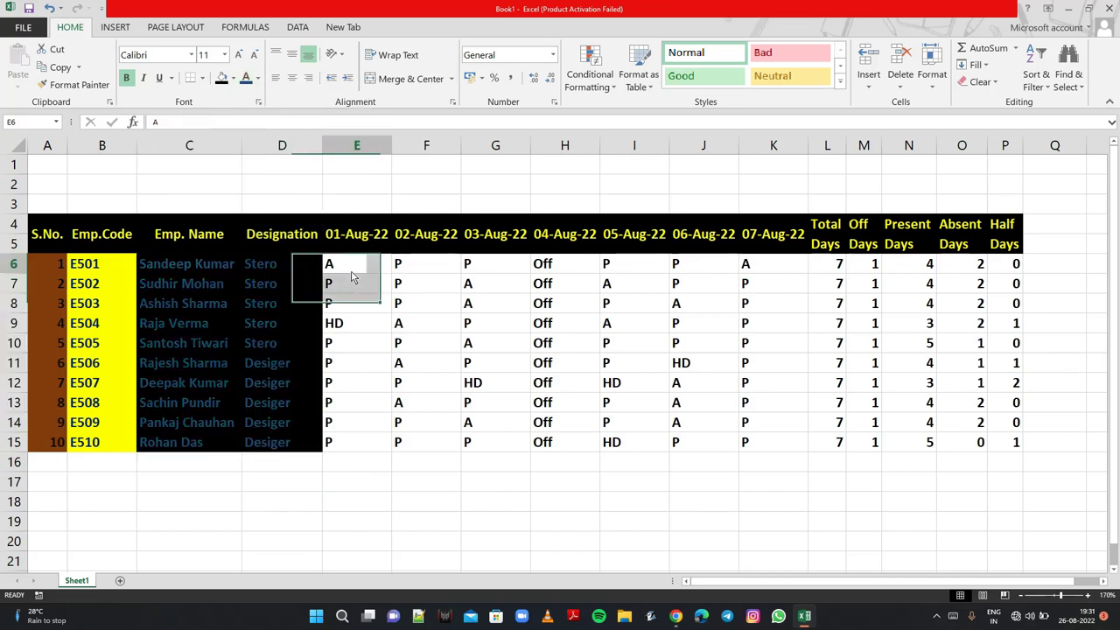
click(353, 276)
- Change the C6:D15 names and designations text colour to orange
click(198, 269)
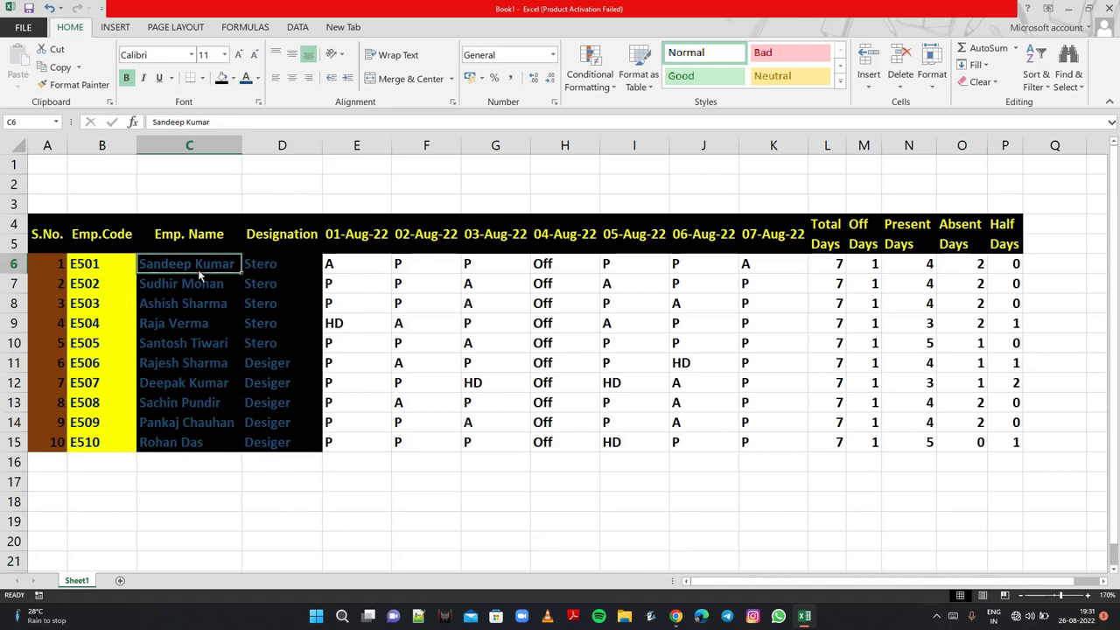
key(shift+Down)
key(shift+Down)
key(shift+Right)
key(shift+Down)
key(shift+Down)
key(shift+Down)
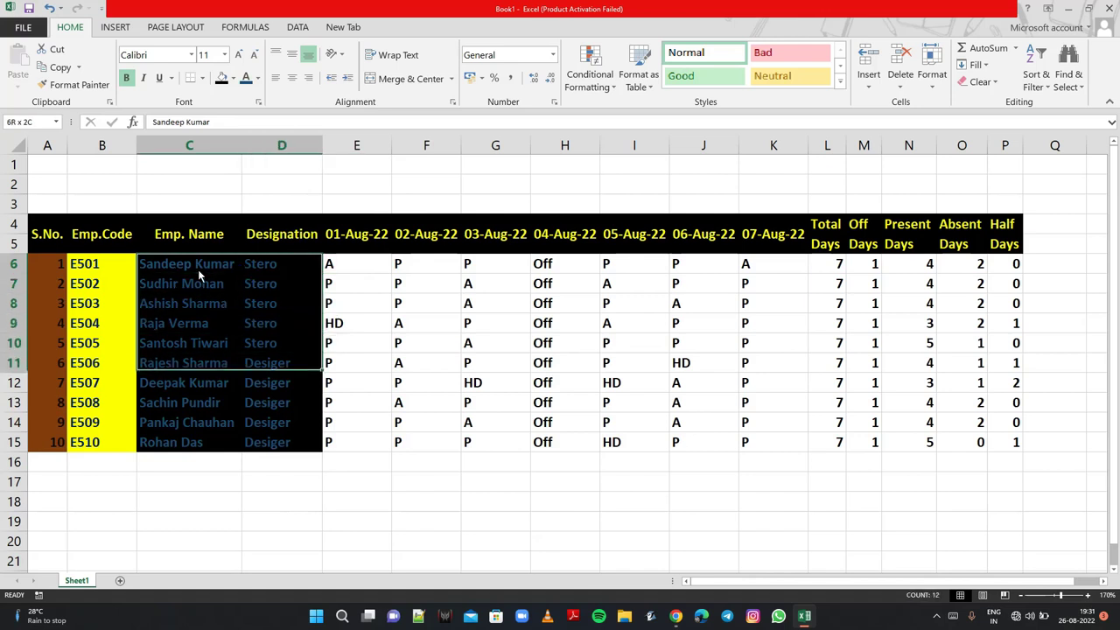
key(shift+Down)
key(shift+Down)
key(shift+Down)
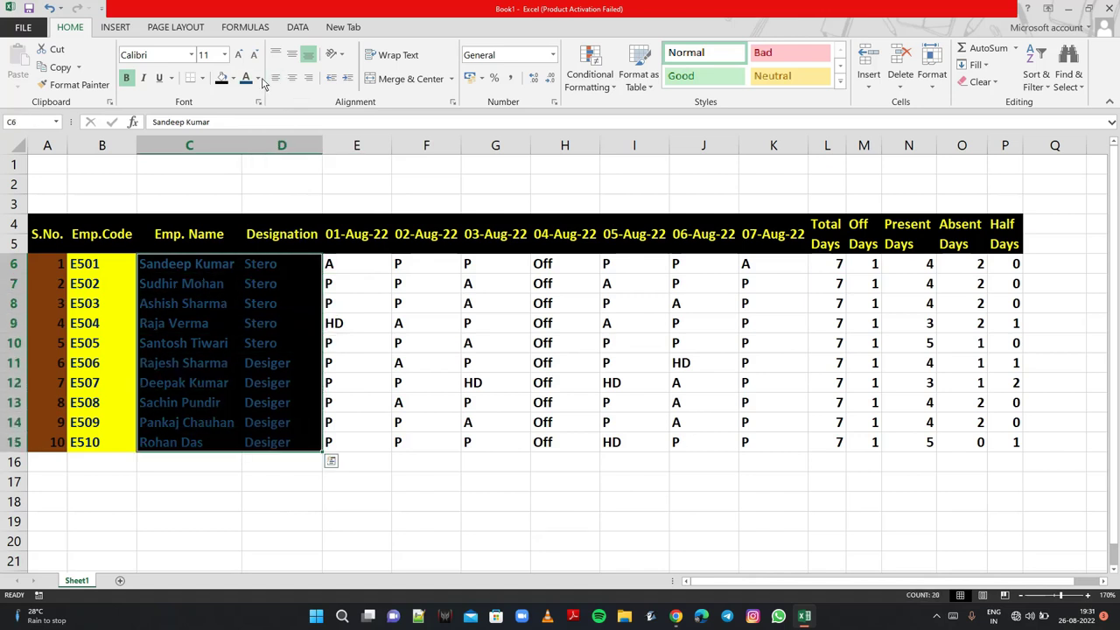
click(258, 79)
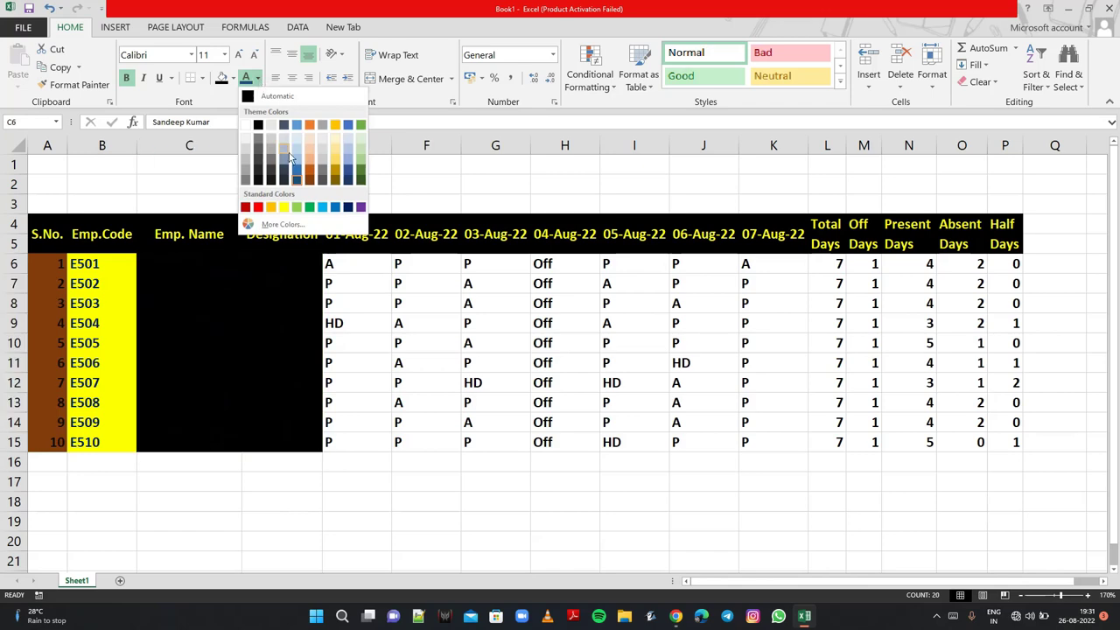
click(271, 207)
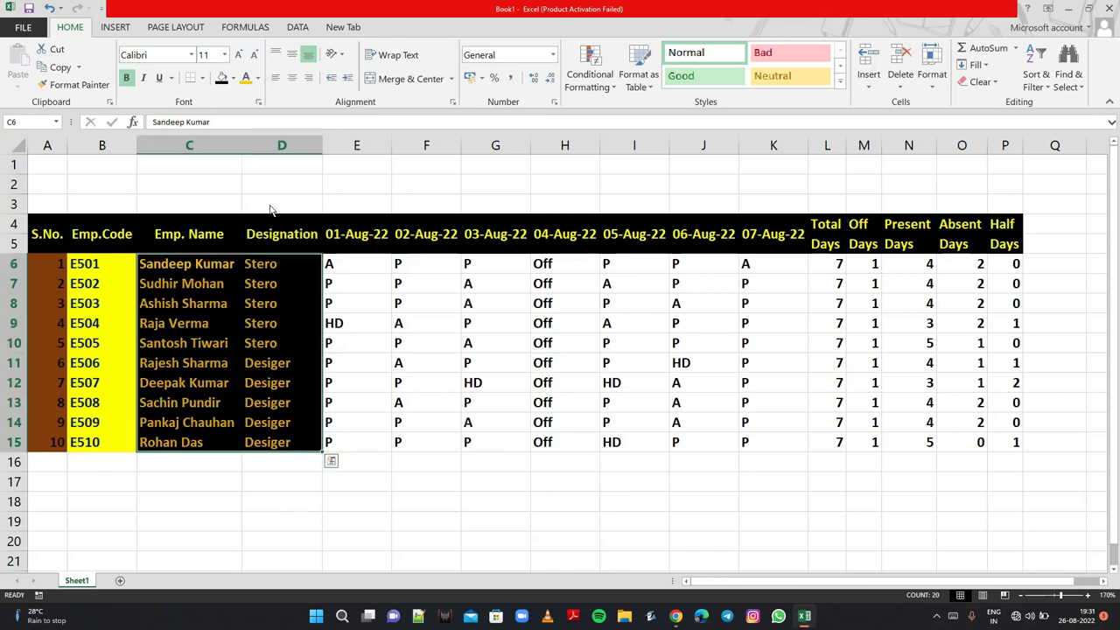
click(347, 272)
key(shift+Right)
key(shift+Right)
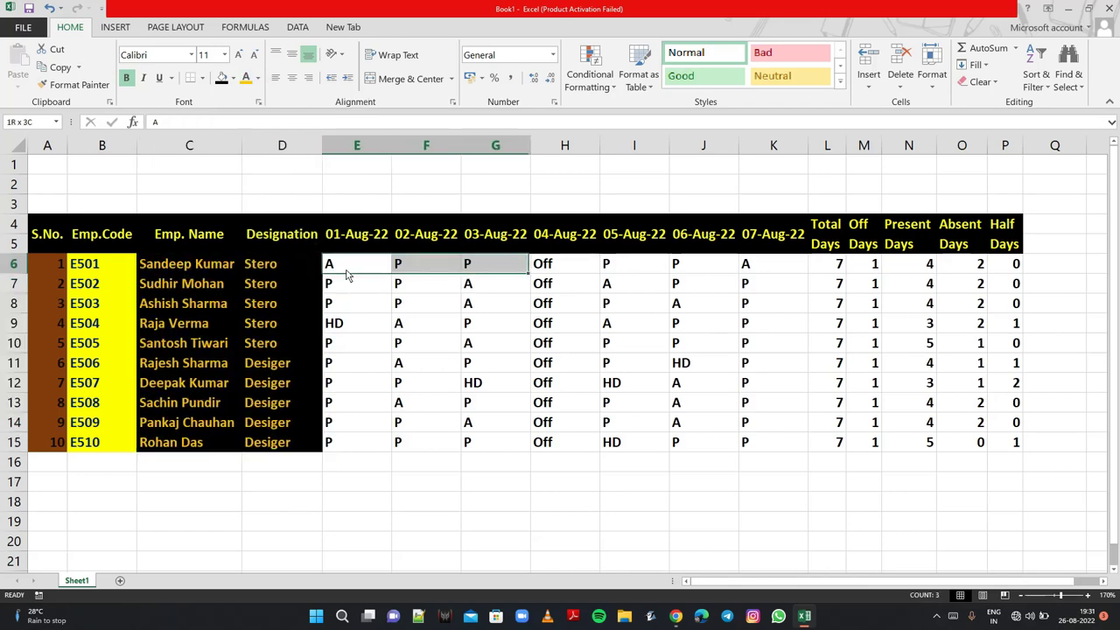
- Give the 01–03 Aug-22 block E6:G15 a blue fill with white text
key(shift+Down)
key(shift+Down)
key(shift+Down)
key(shift+Down)
key(shift+Down)
key(shift+Down)
key(shift+Down)
key(shift+Down)
key(shift+Down)
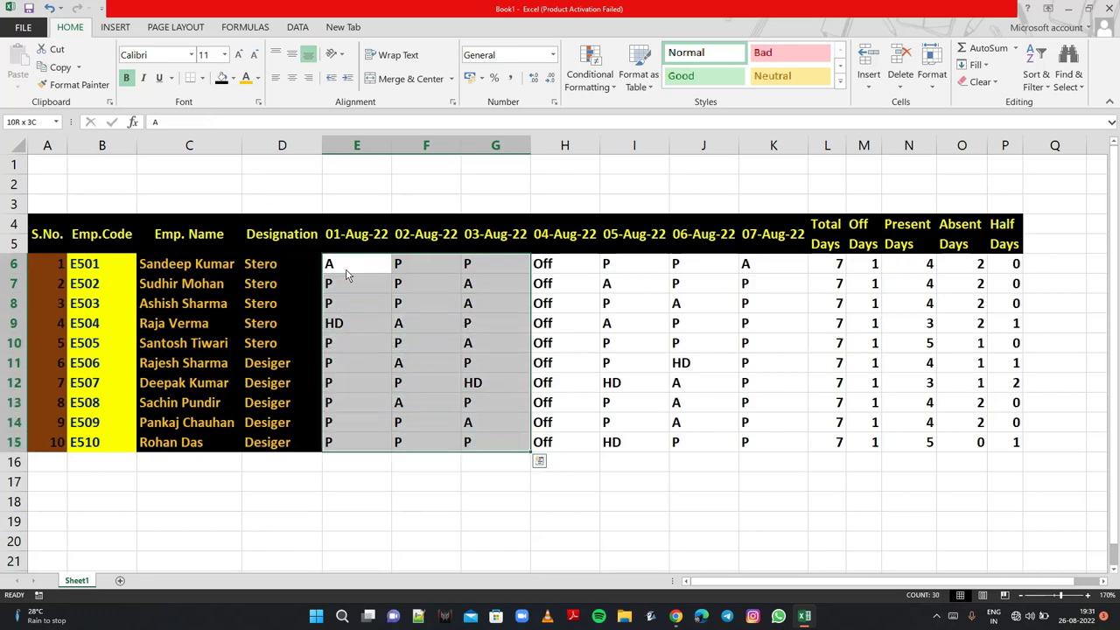
click(232, 78)
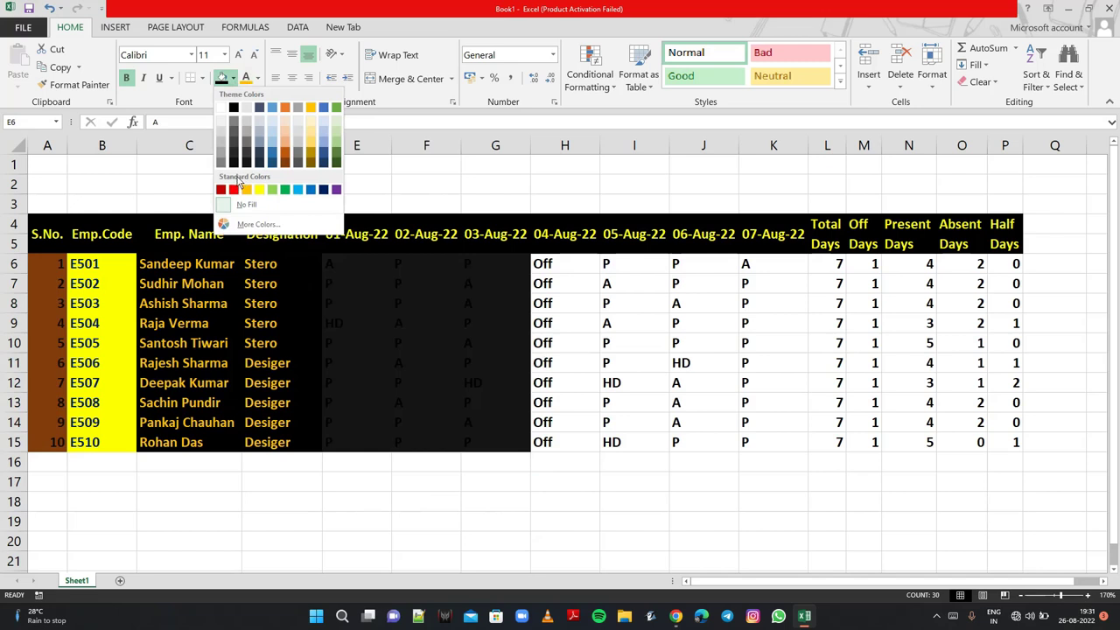
click(309, 191)
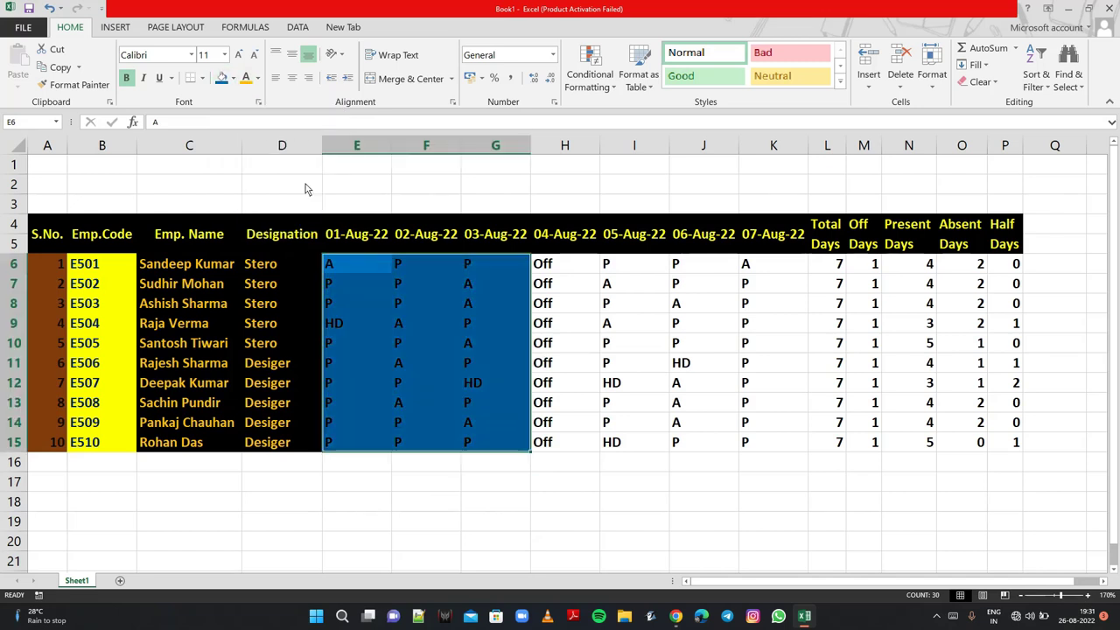
click(259, 78)
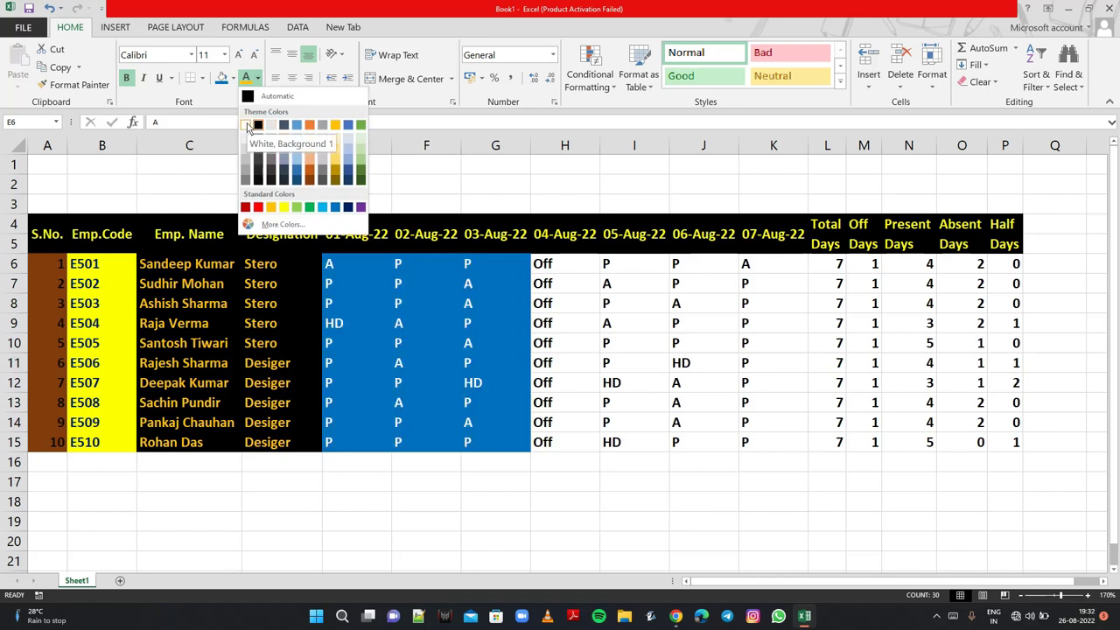
click(249, 126)
- Give the 04-Aug-22 Off cells H6:H15 a black fill with gold text
click(560, 266)
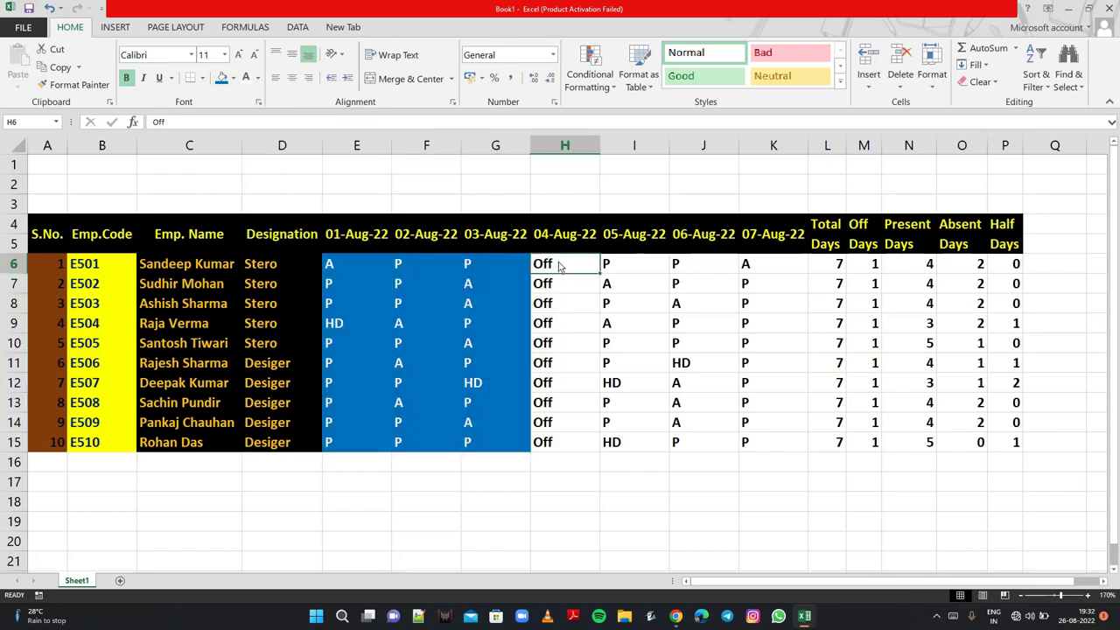
key(shift+Down)
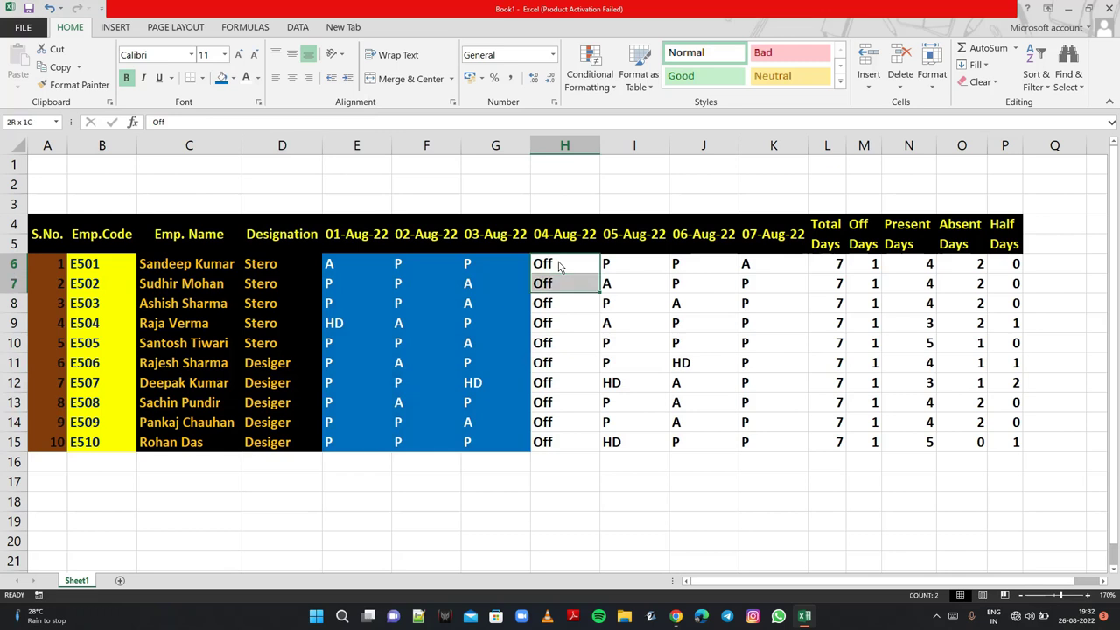
key(shift+Down)
key(shift+Down)
key(shift+Down)
key(shift+Down)
key(shift+Down)
key(shift+Down)
key(shift+Down)
key(shift+Down)
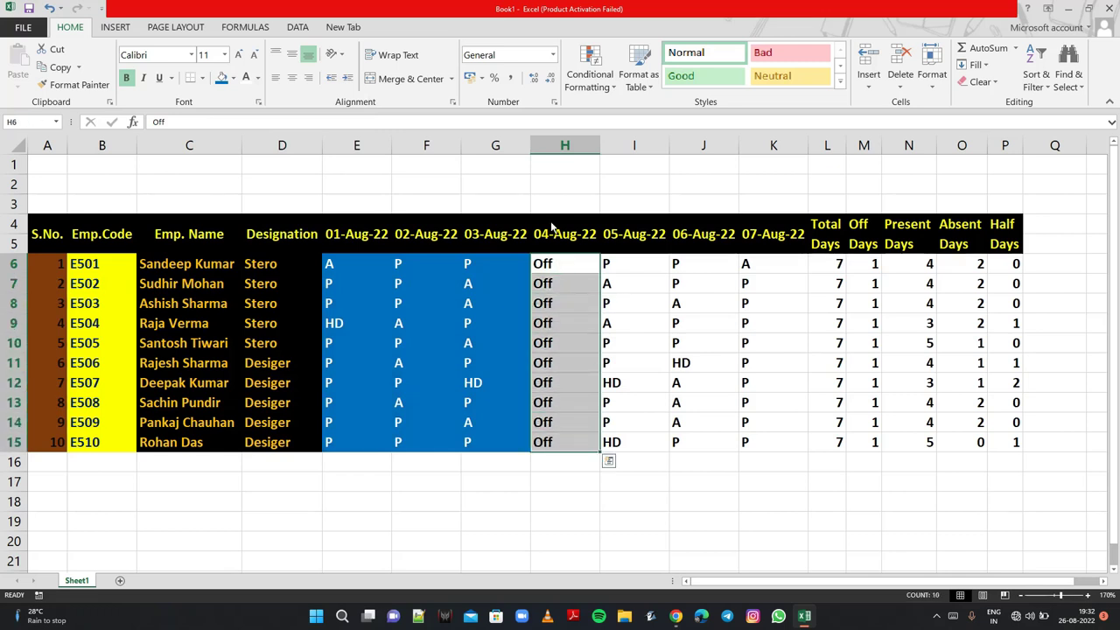
click(233, 78)
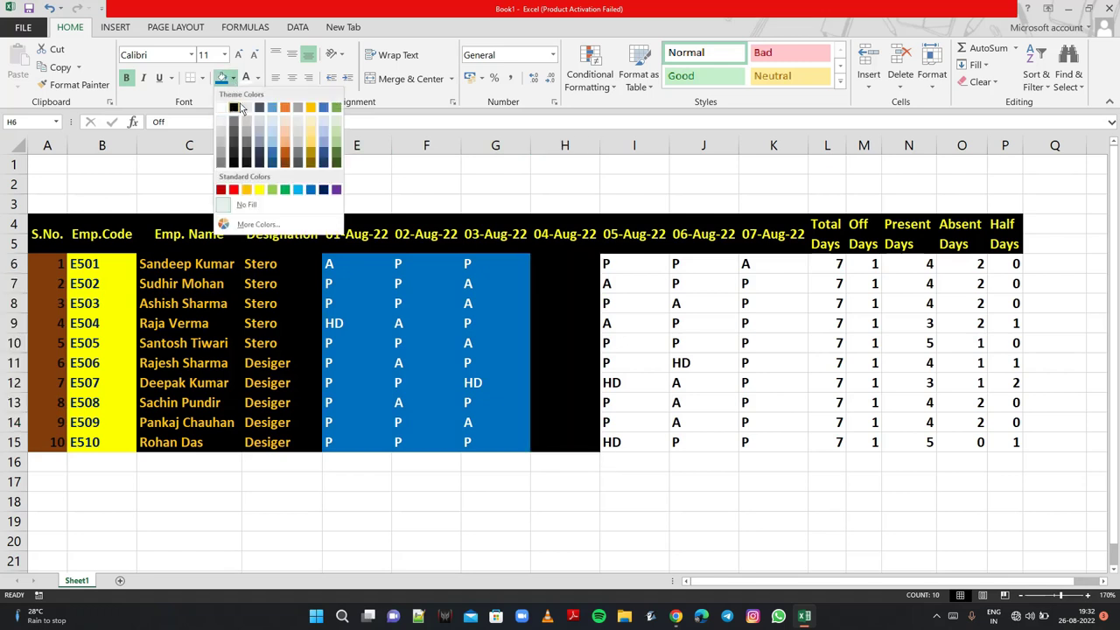
click(234, 107)
click(258, 78)
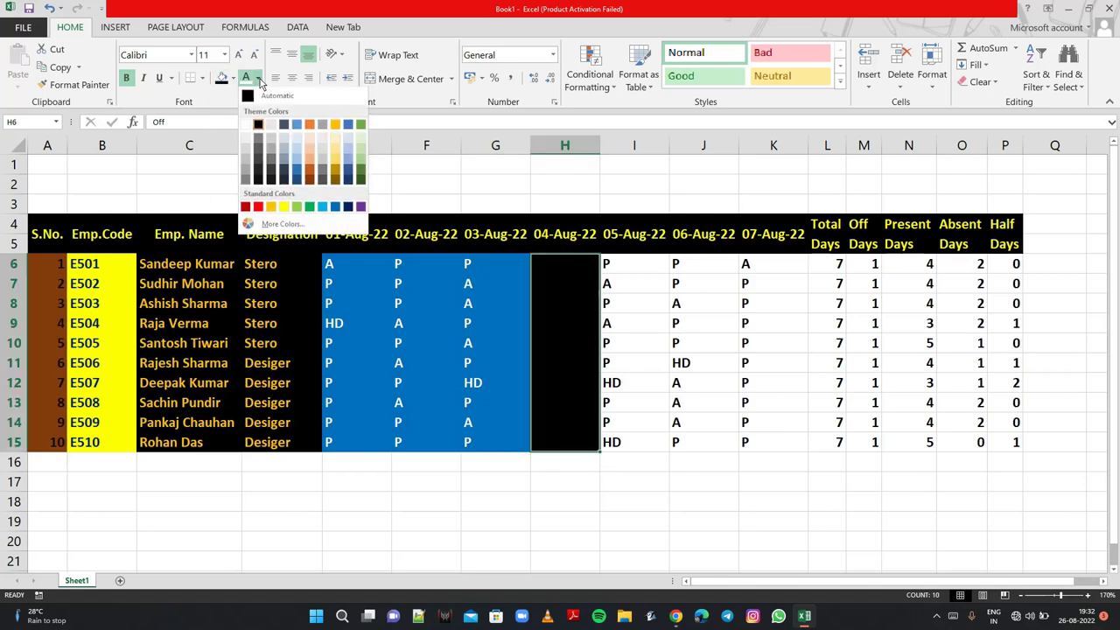
click(310, 149)
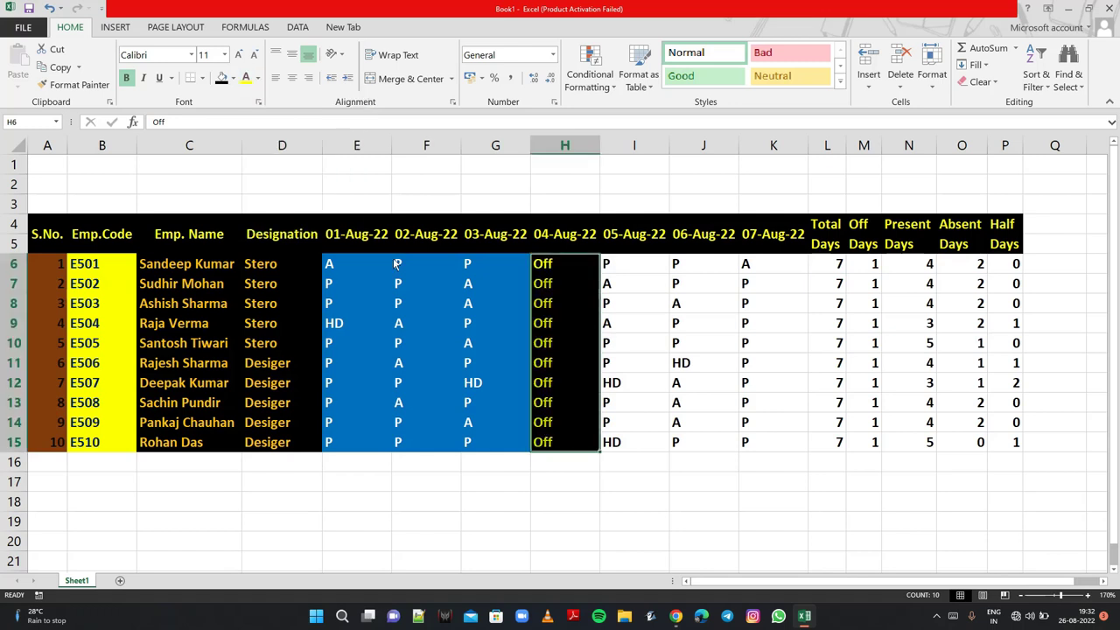
click(608, 265)
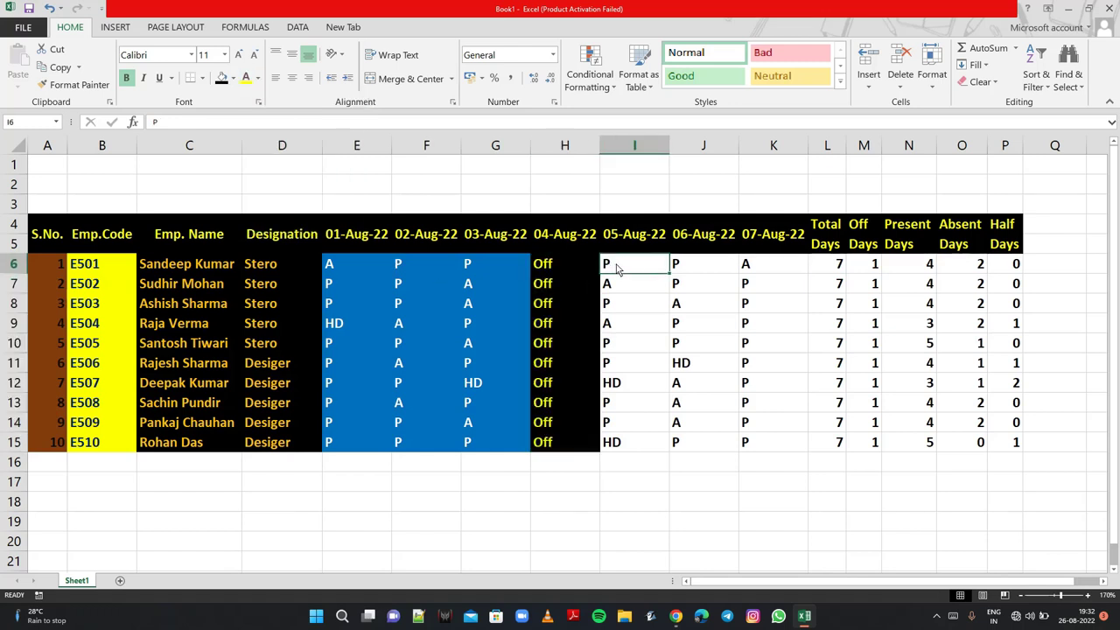
- Select the 05–07 Aug-22 entries I6:K15 and give them a red fill
key(Up)
key(shift+Right)
key(shift+Right)
key(shift+Right)
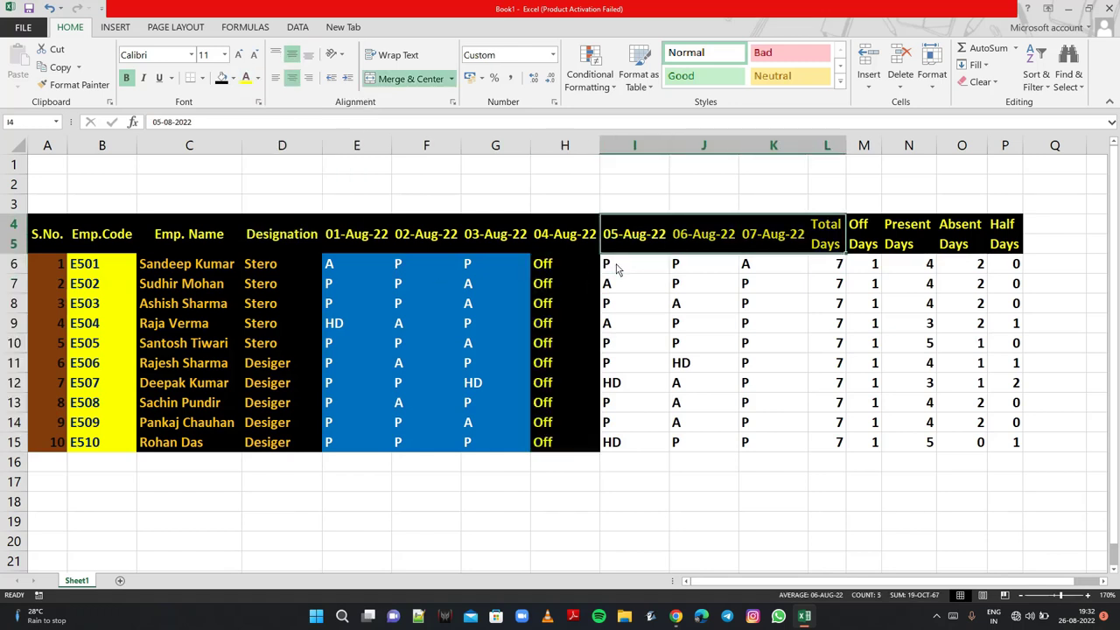
click(614, 274)
key(shift+Right)
key(shift+Right)
key(shift+Right)
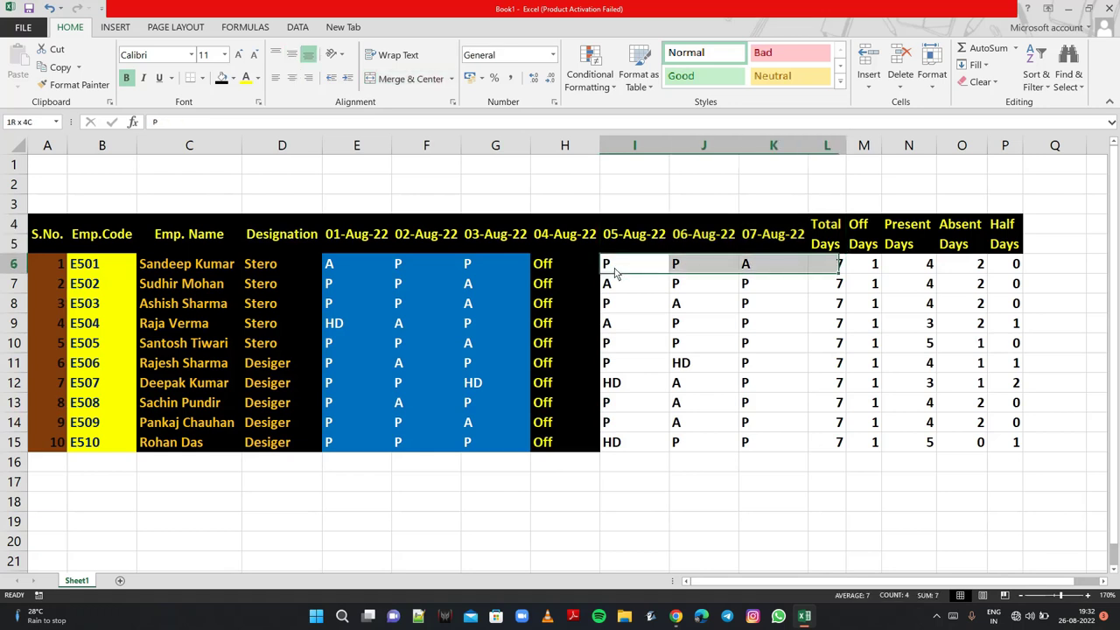
key(shift+Left)
key(shift+Down)
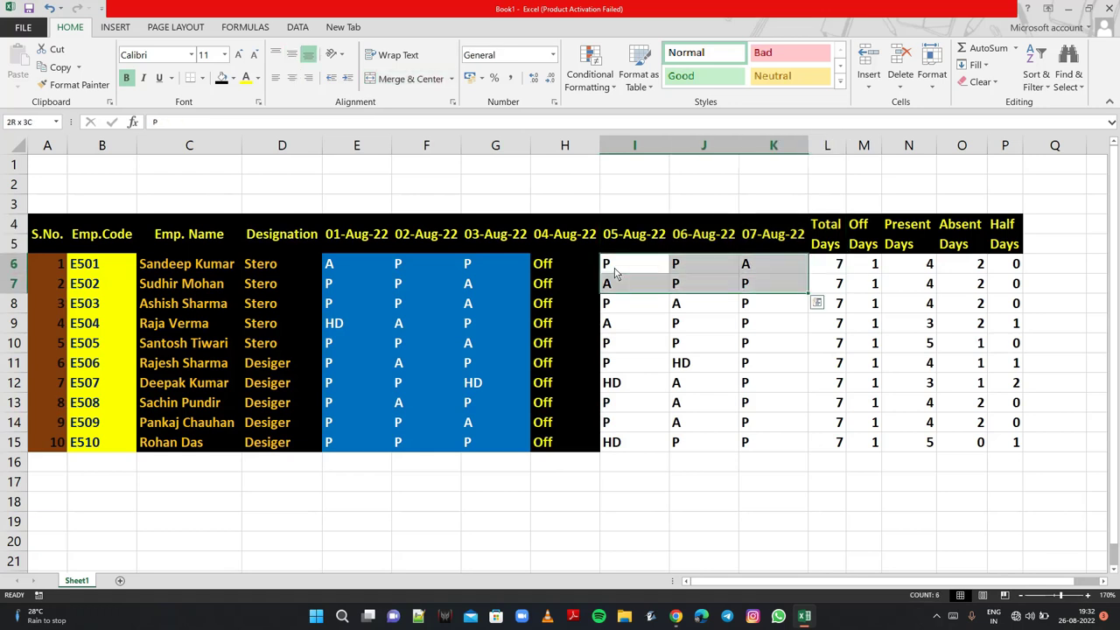
key(shift+Down)
key(shift+Down)
key(shift+Down)
key(shift+Down)
key(shift+Down)
key(shift+Down)
key(shift+Down)
key(shift+Down)
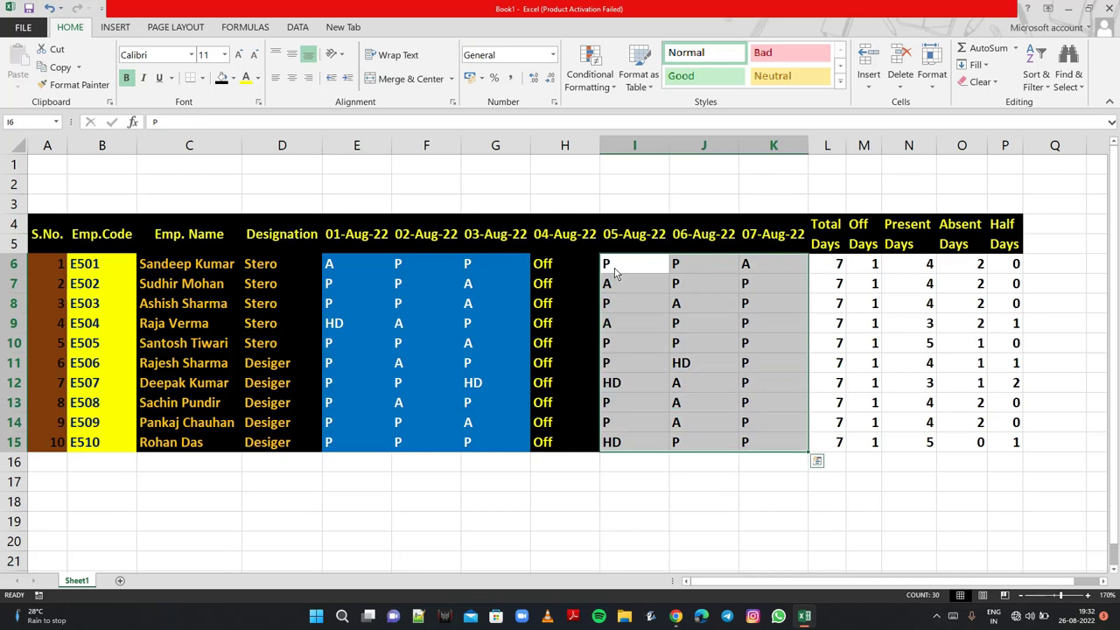
click(257, 77)
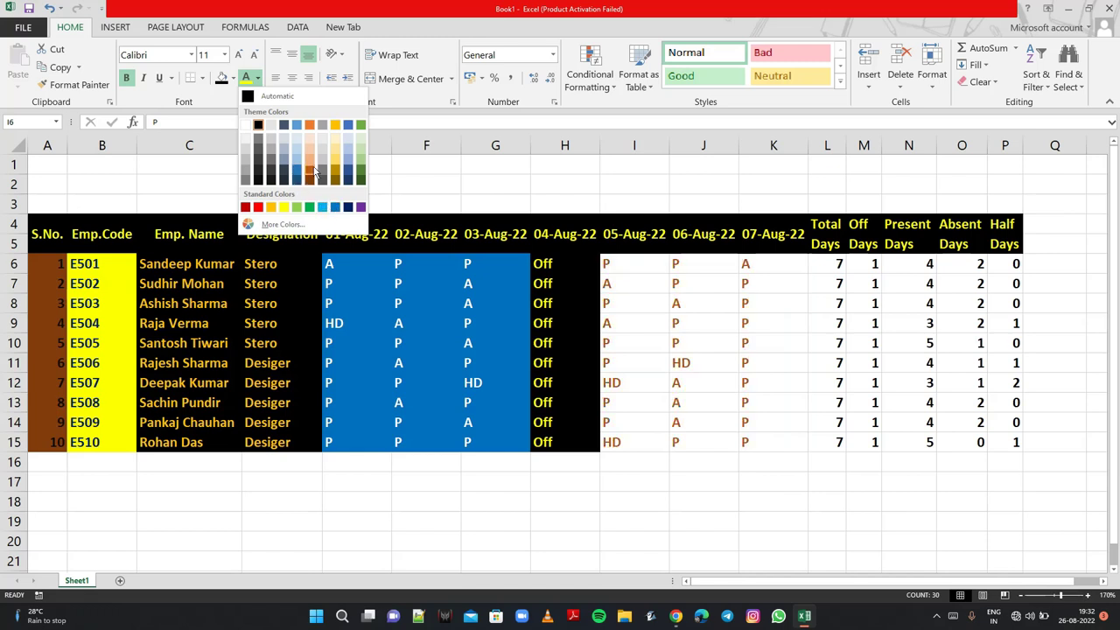
click(234, 79)
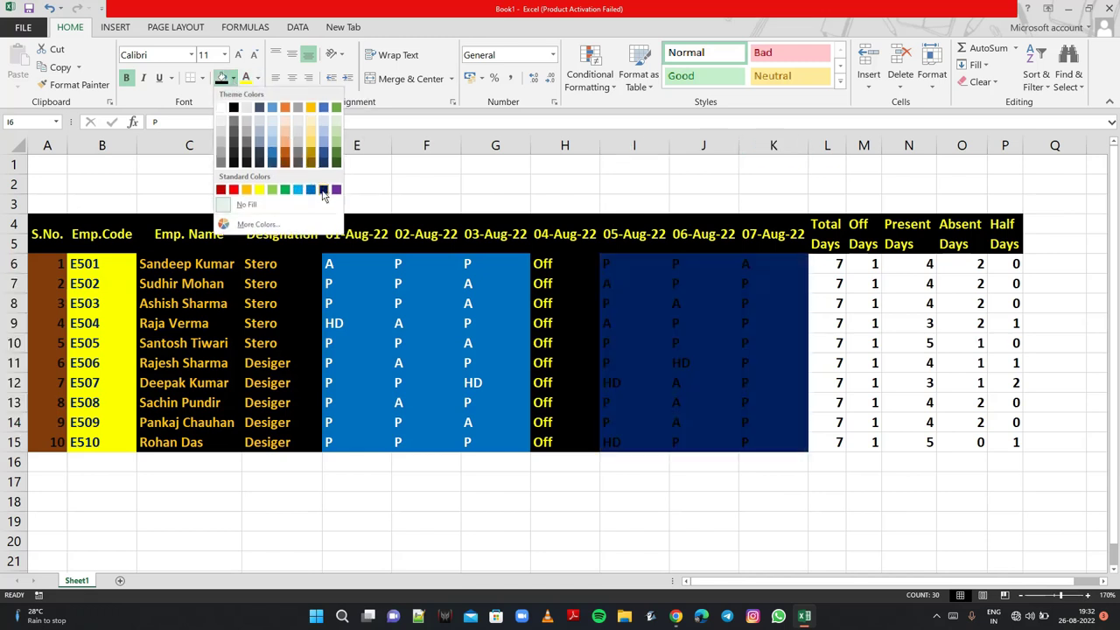
click(236, 193)
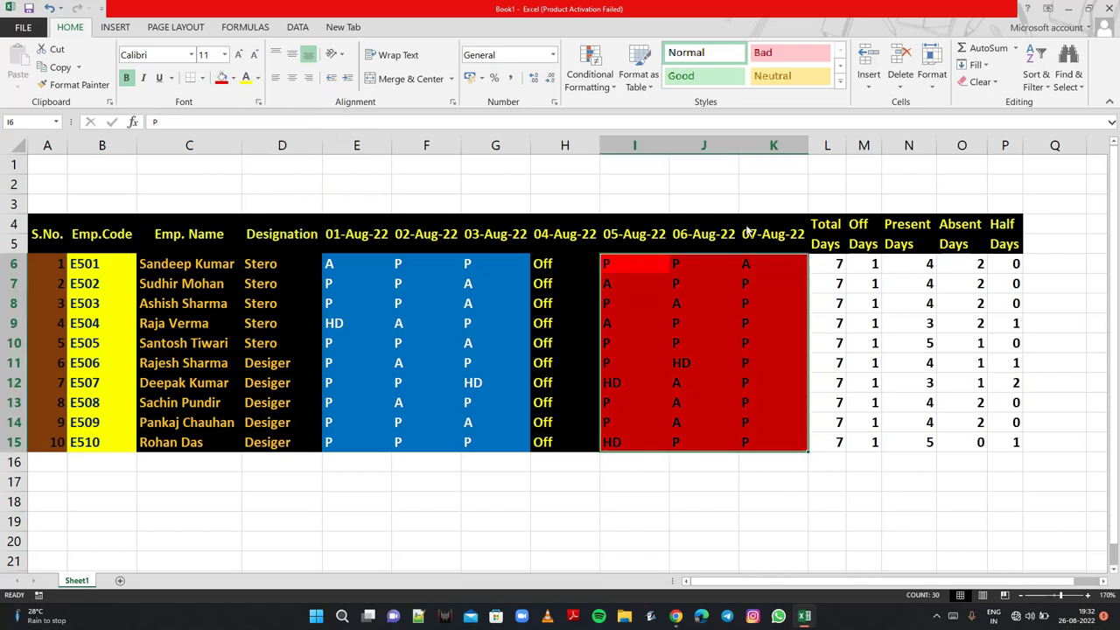
click(829, 269)
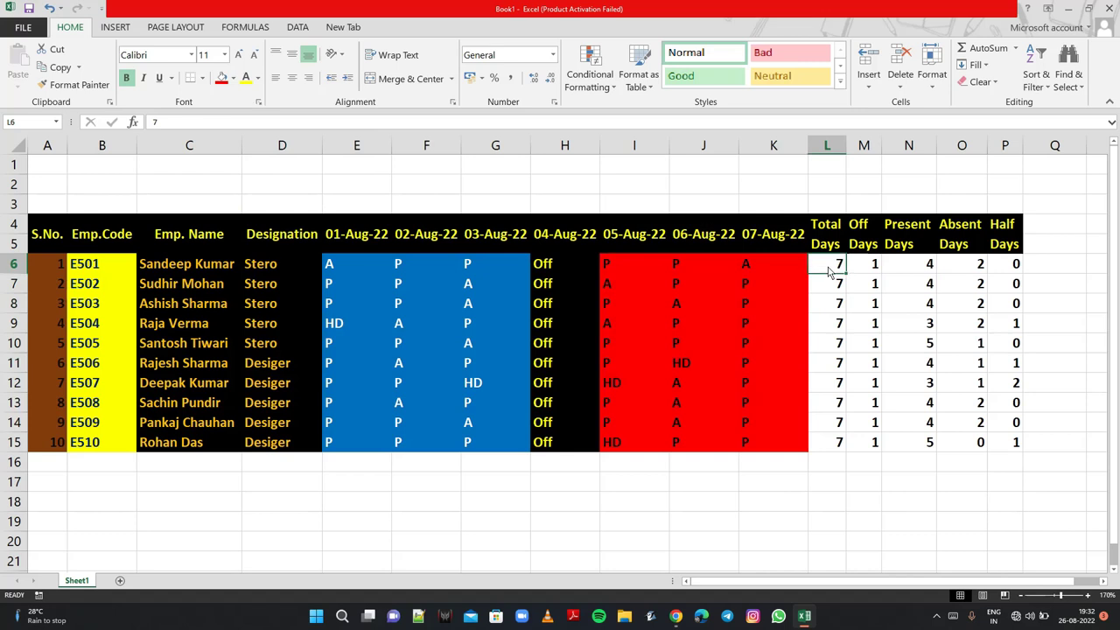
- Select Total Days and Off Days L6:M15 and apply a black fill with yellow numbers
key(shift+Right)
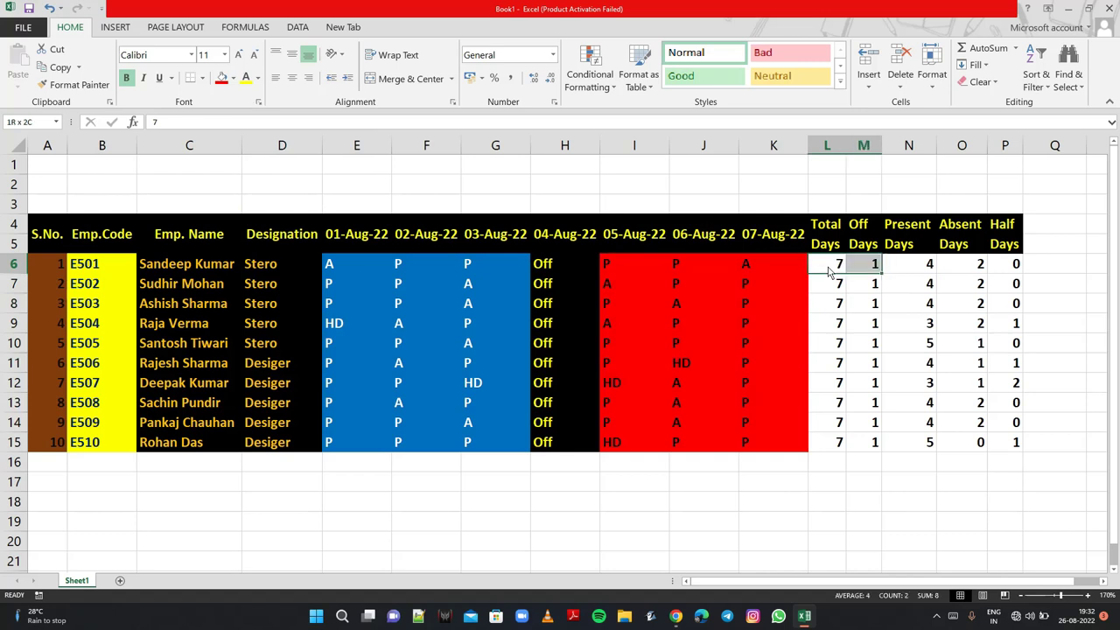
key(shift+Down)
key(shift+Down)
key(shift+Down)
key(shift+Down)
key(shift+Down)
key(shift+Down)
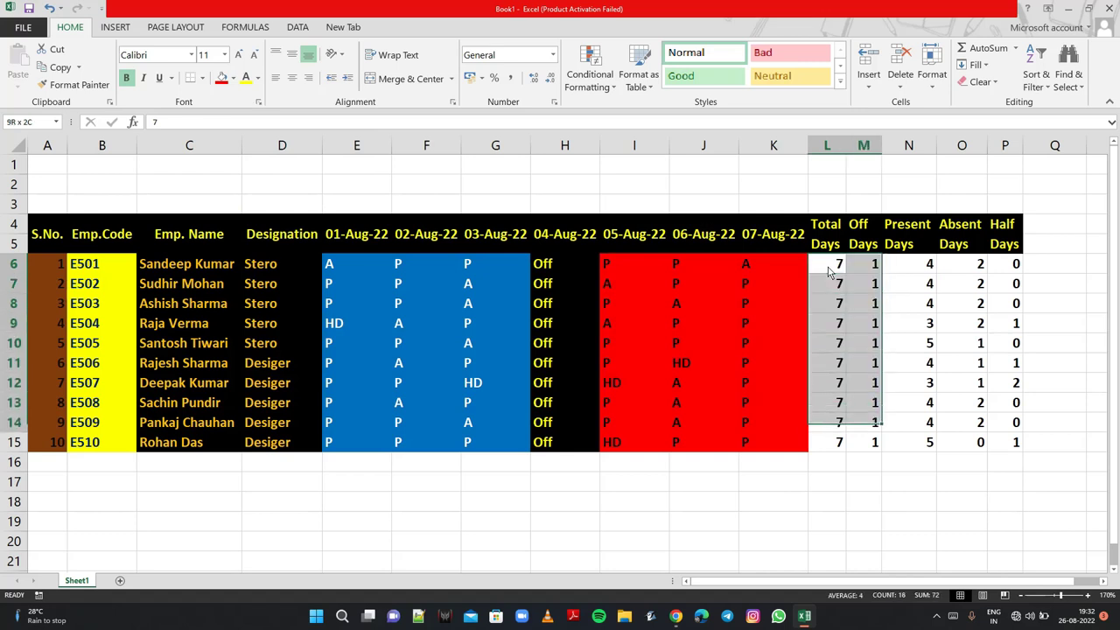
key(shift+Down)
key(shift+Down)
key(shift+Down)
click(828, 269)
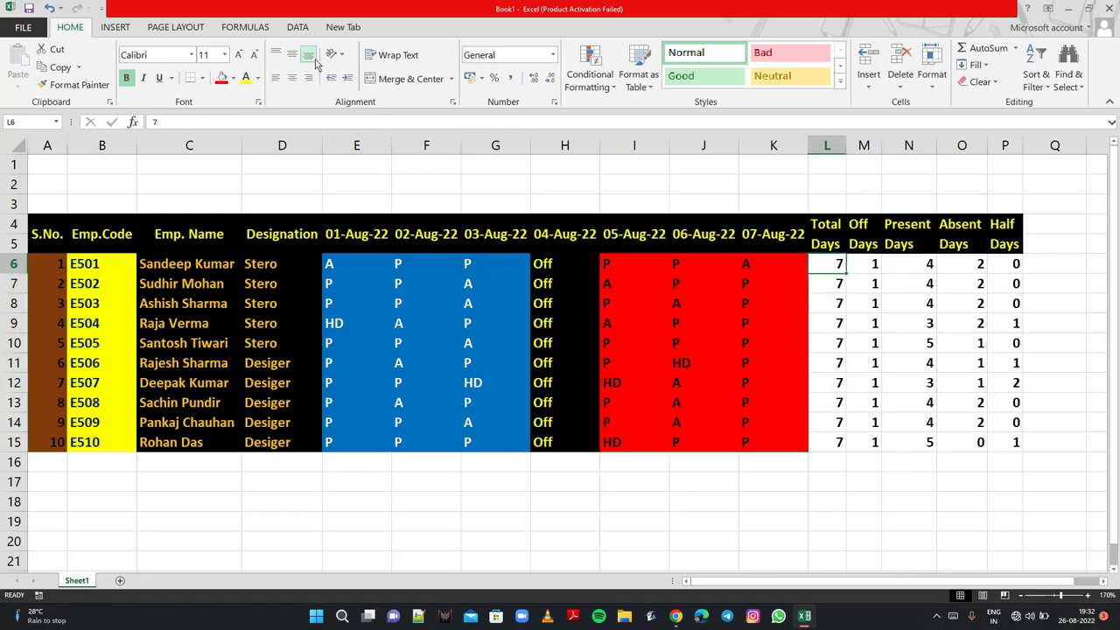
click(234, 79)
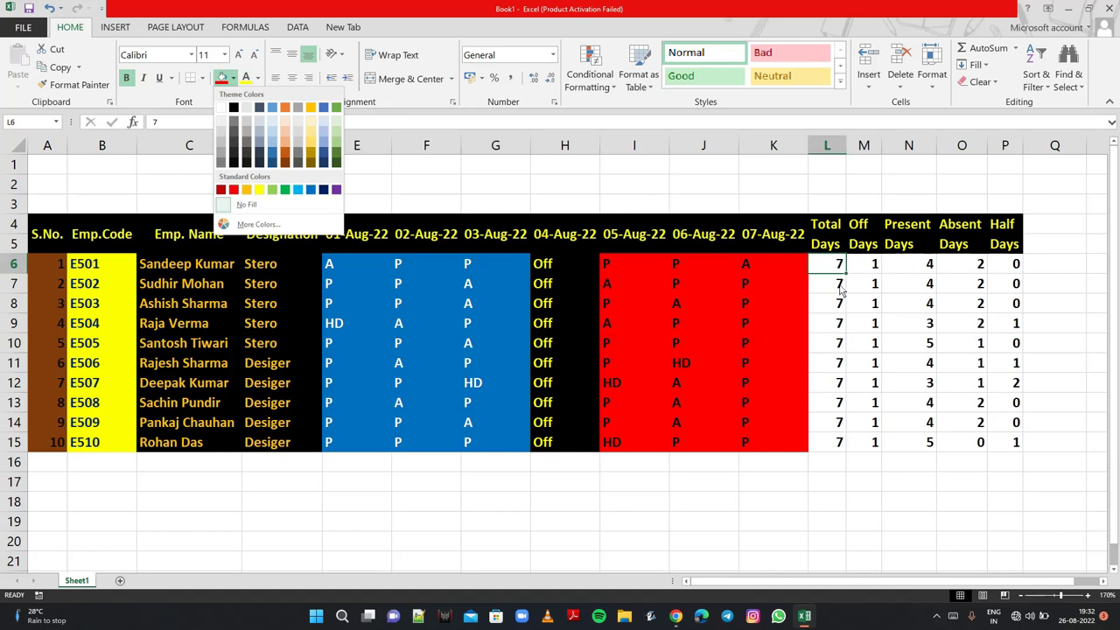
key(Escape)
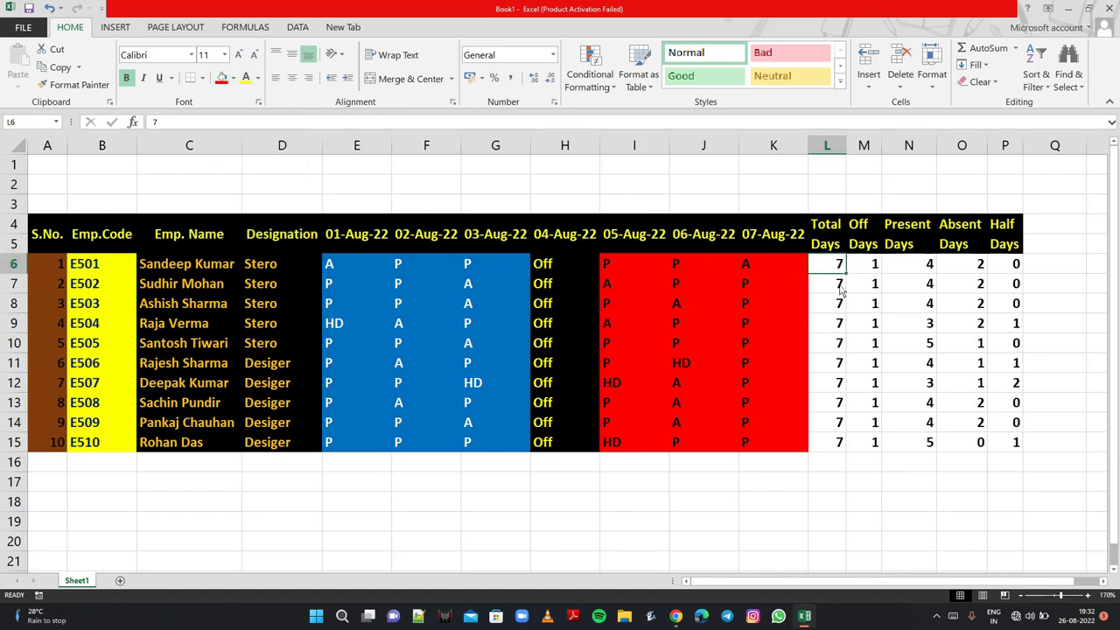
key(shift+Down)
key(shift+Down)
key(shift+Down)
key(shift+Down)
key(shift+Down)
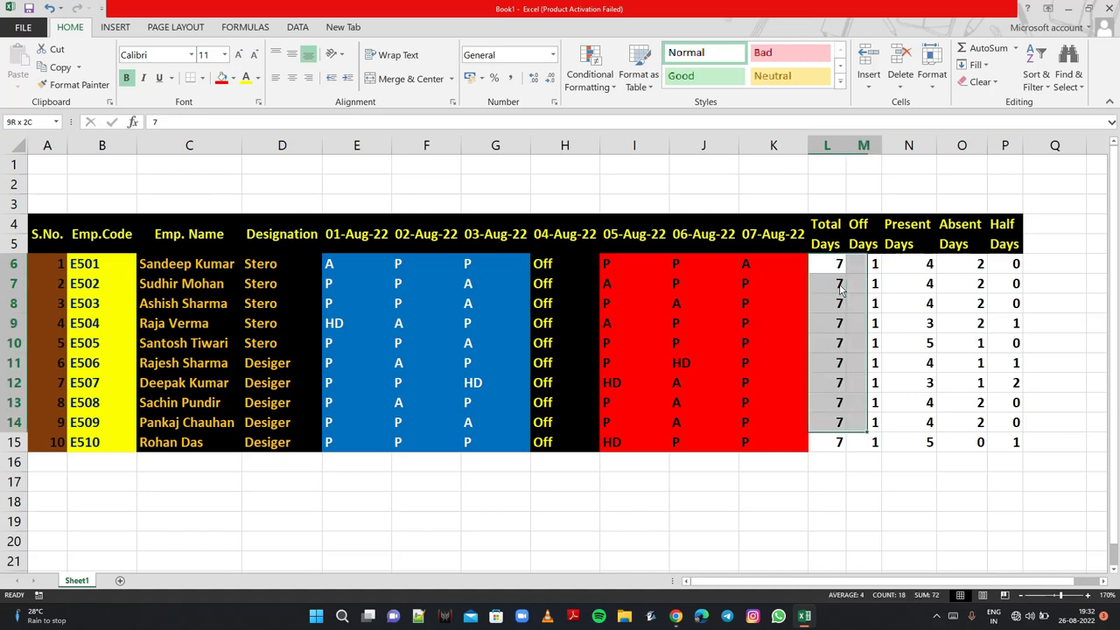
key(shift+Right)
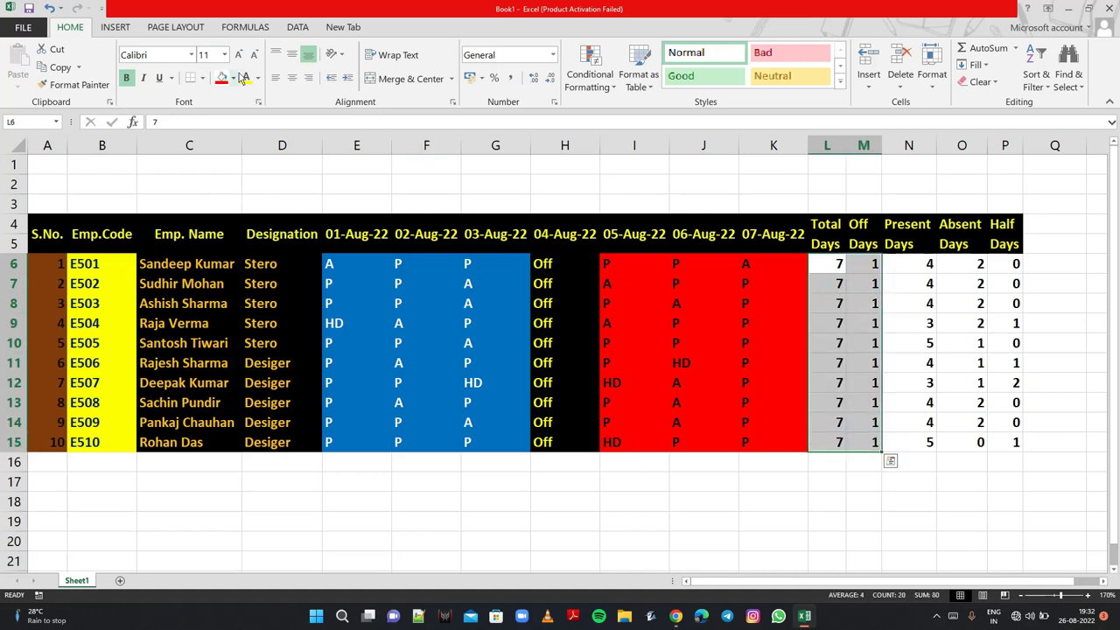
click(233, 78)
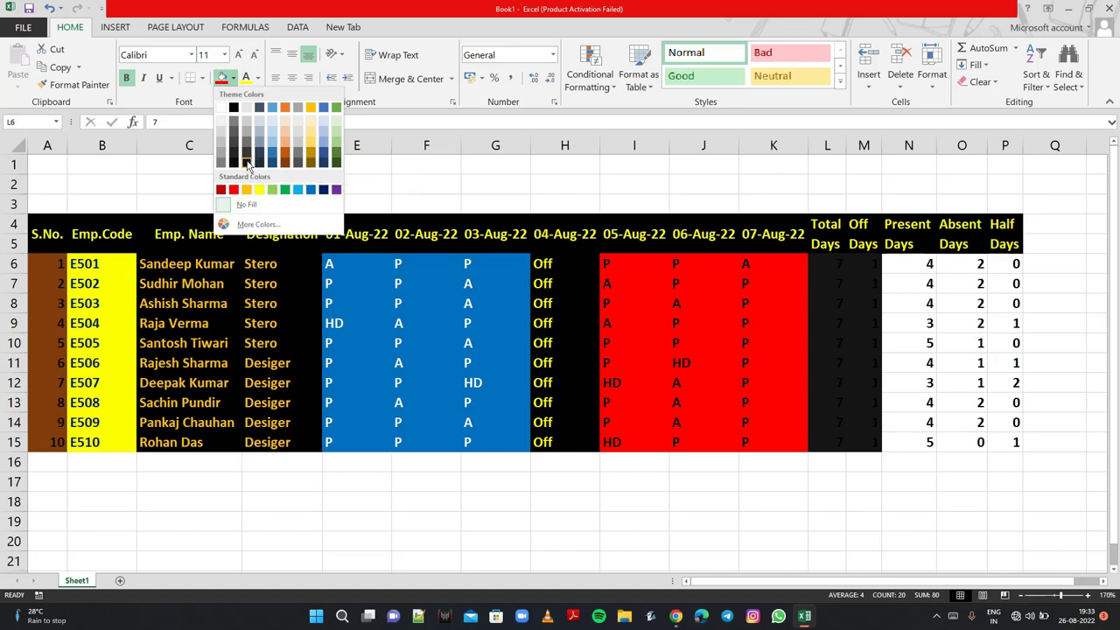
click(247, 163)
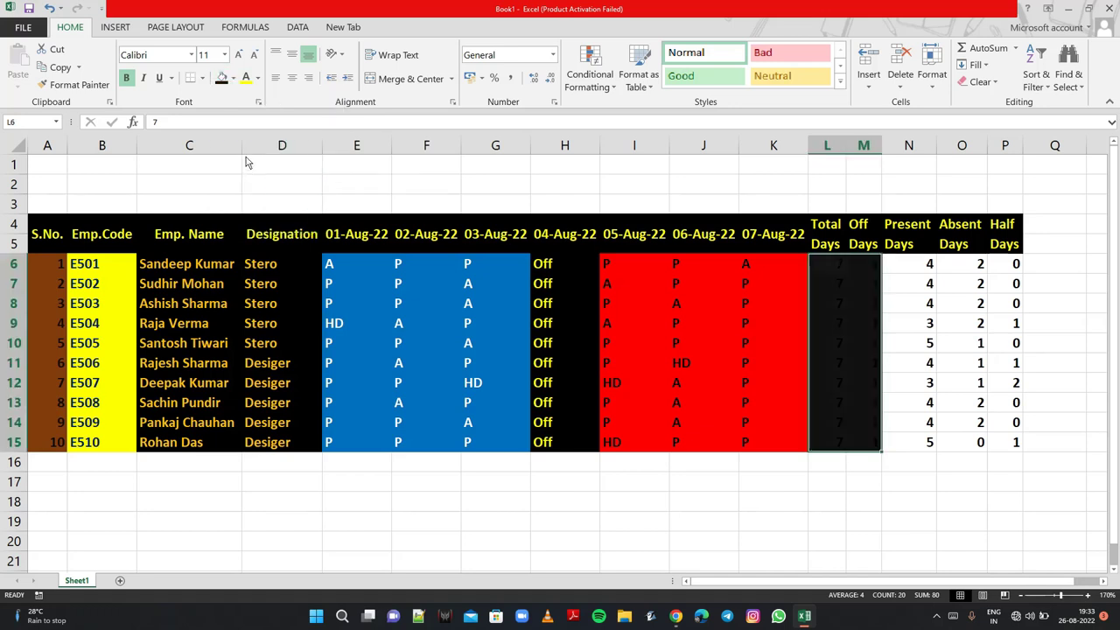
click(247, 79)
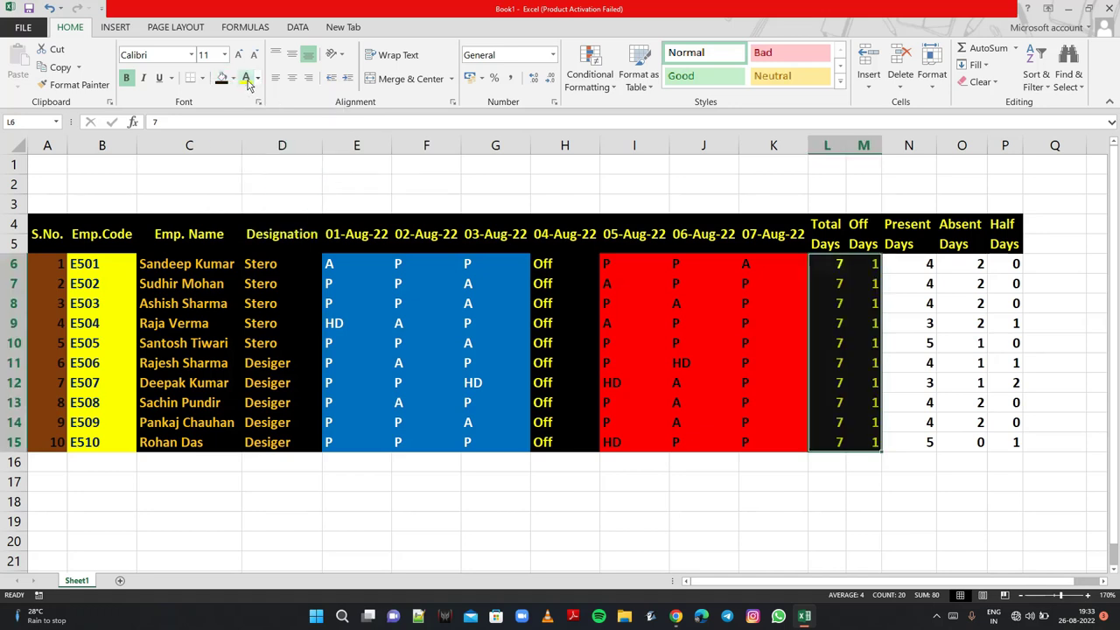
click(923, 273)
- Give the Present, Absent and Half Days cells N6:P15 a grey fill with yellow numbers
key(shift+Down)
key(shift+Down)
key(shift+Down)
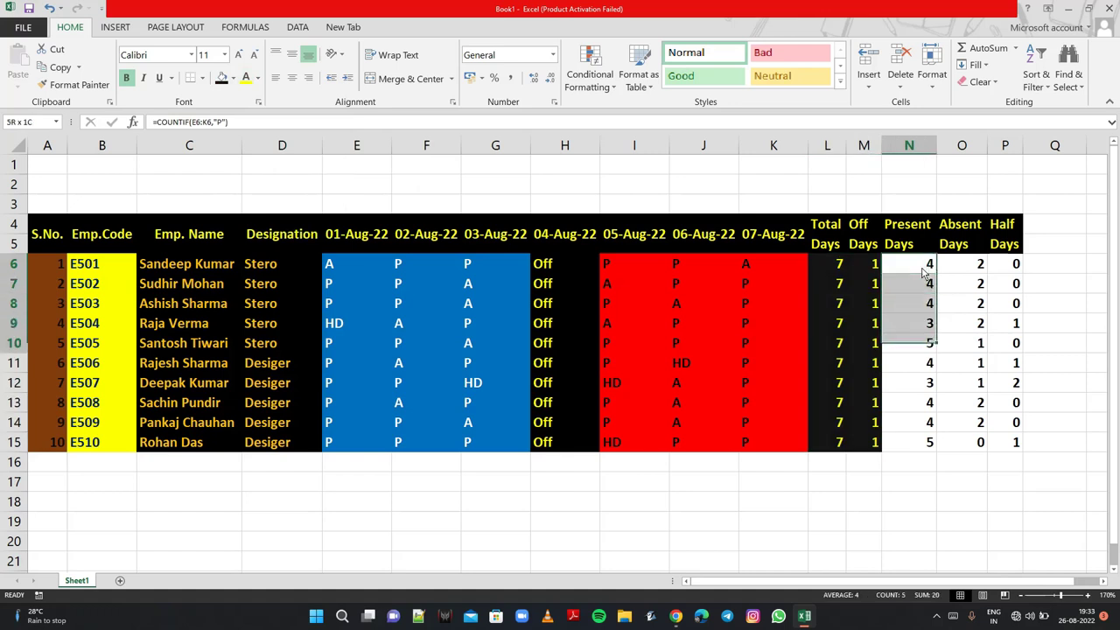
key(shift+Down)
key(shift+Down)
key(shift+Down)
key(shift+Right)
key(shift+Right)
key(shift+Up)
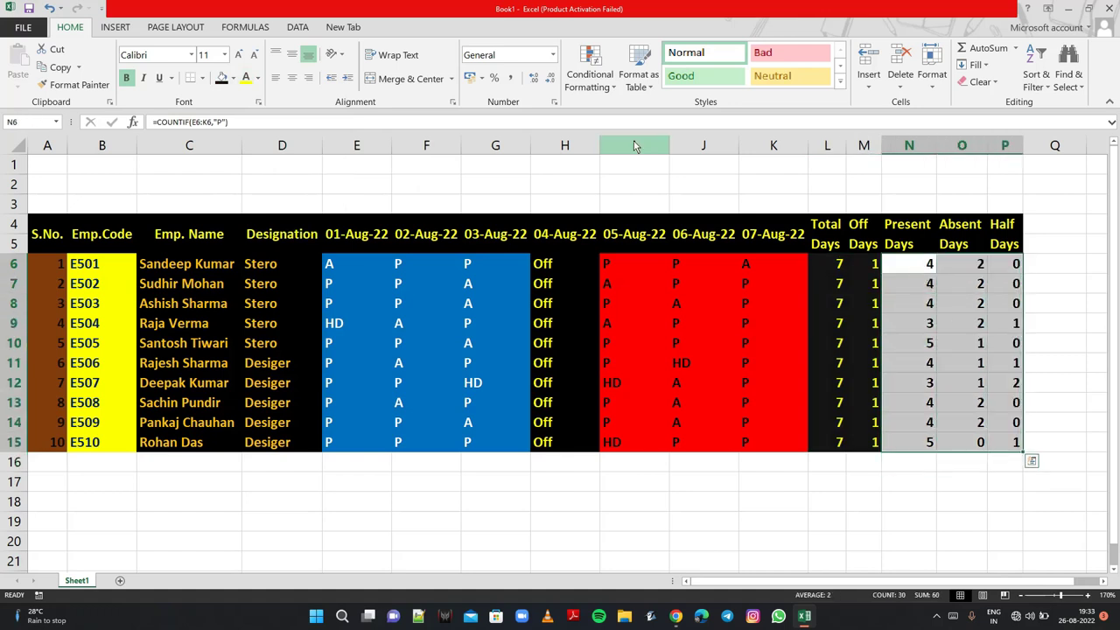
click(232, 79)
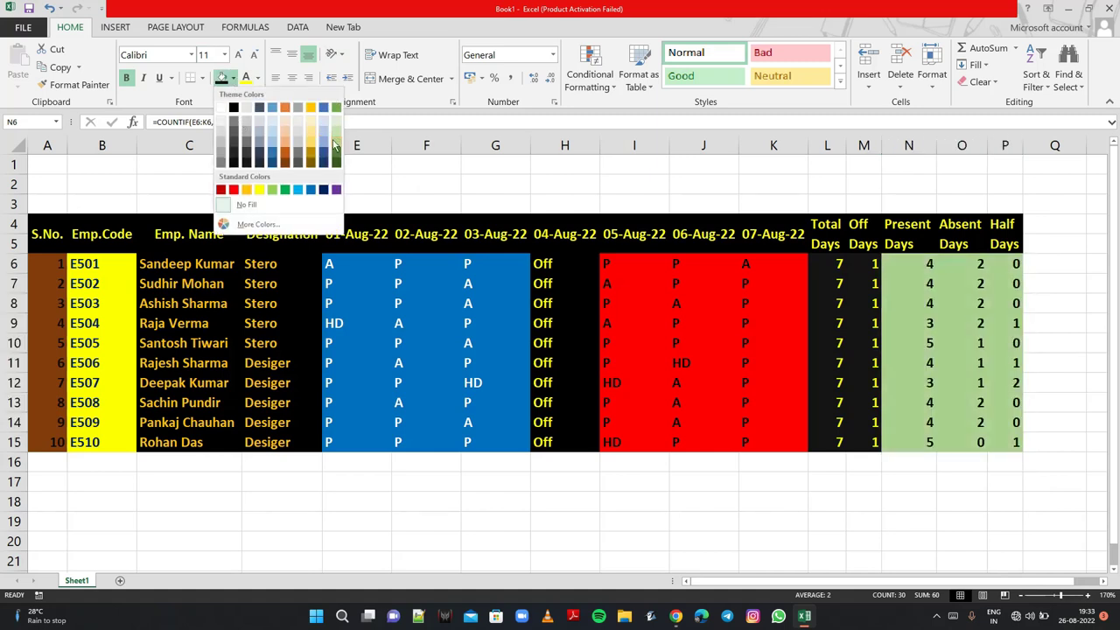
click(224, 164)
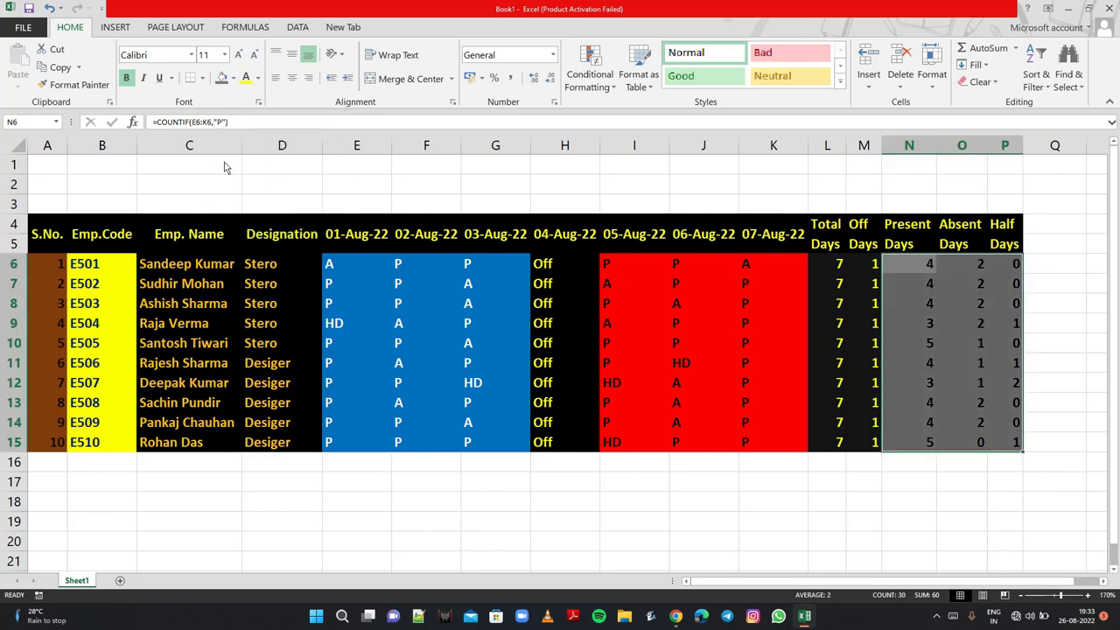
click(258, 78)
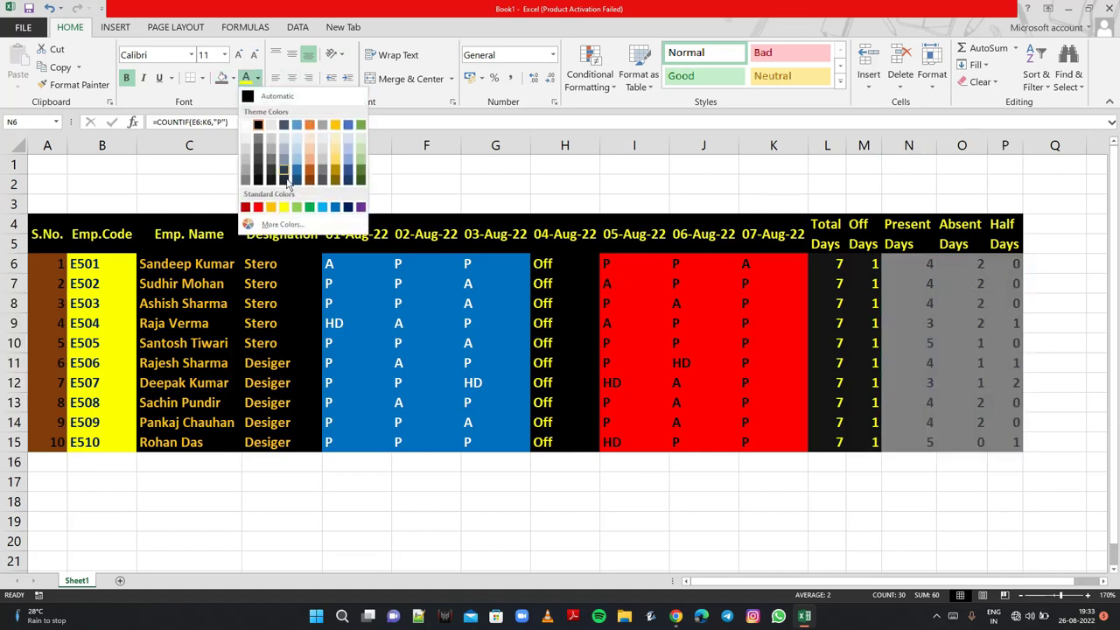
click(284, 207)
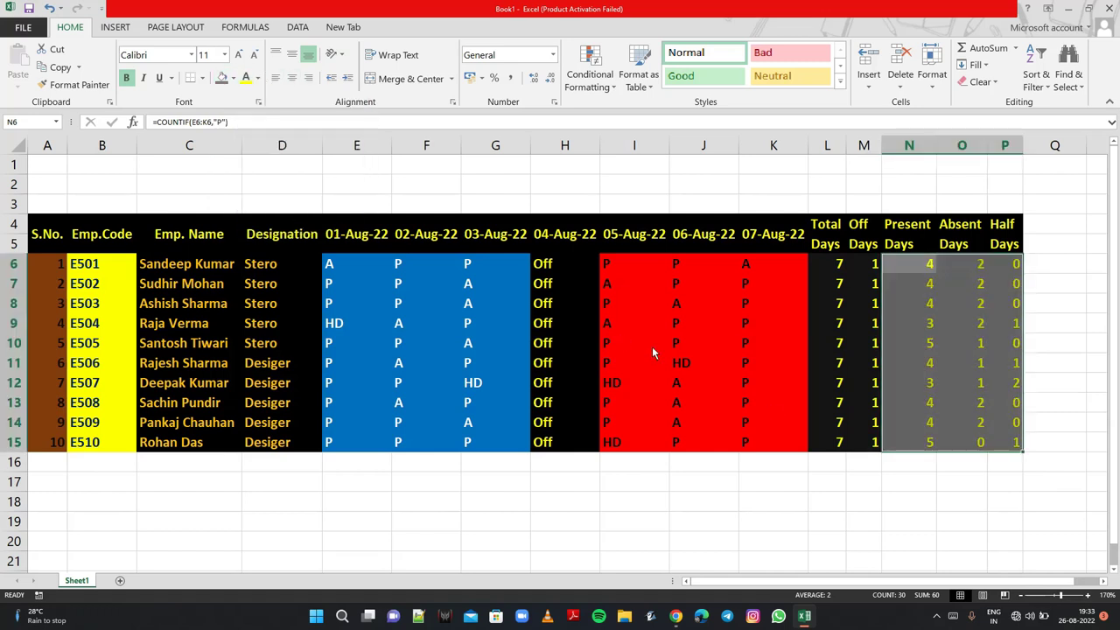
click(843, 499)
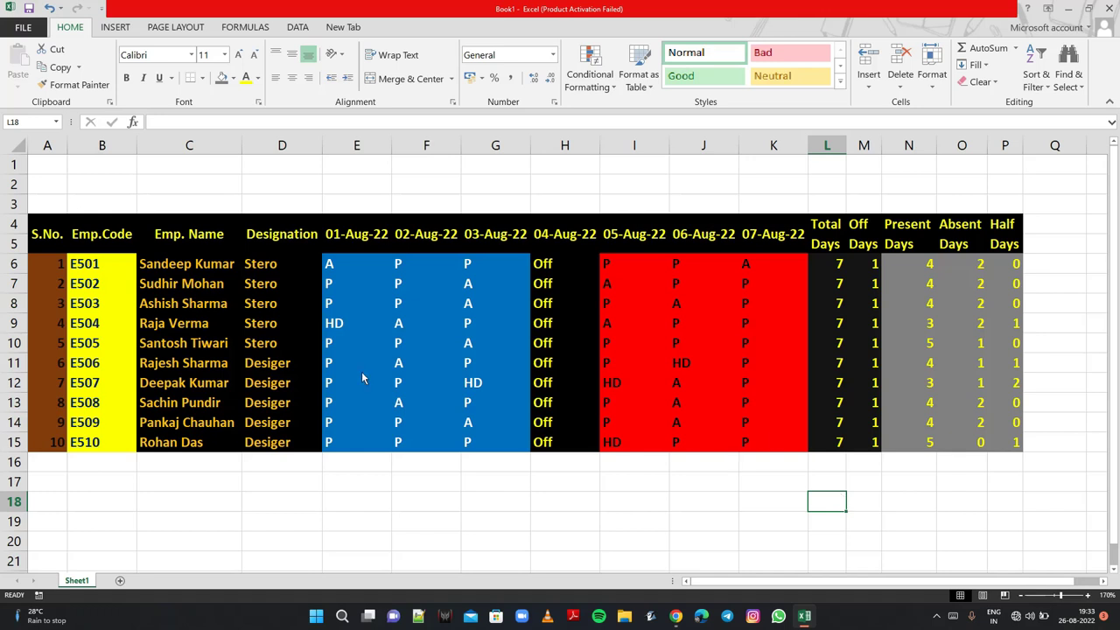
- Select the blank rows A2:P3 and apply Merge & Center
mouse_move(55, 187)
mouse_down()
mouse_move(455, 210)
mouse_move(1011, 199)
mouse_up()
shift+click(1009, 199)
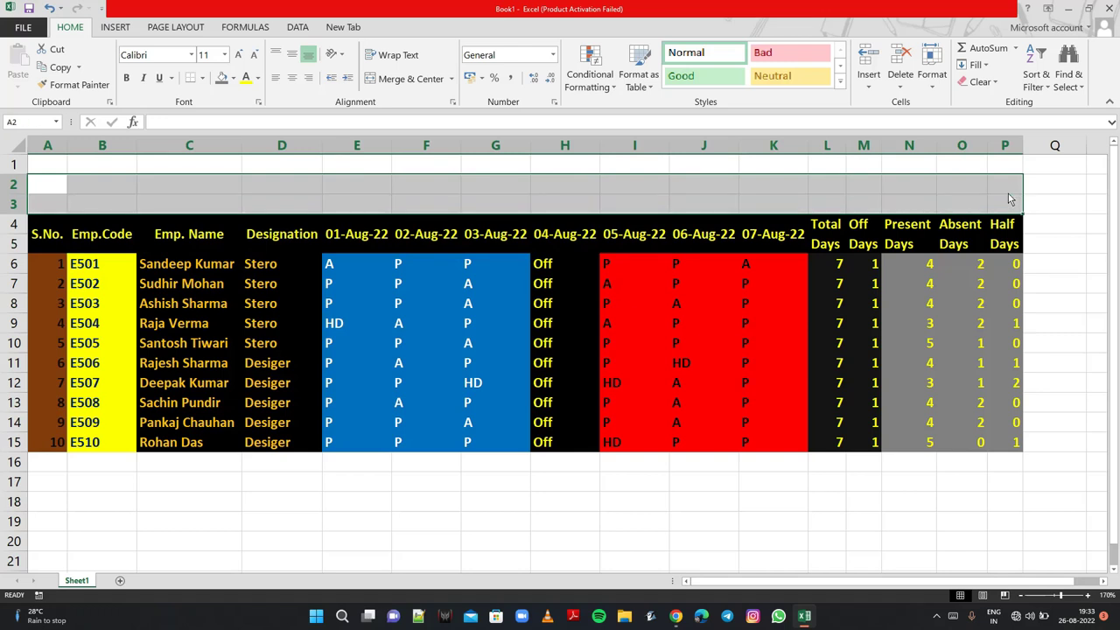
click(418, 78)
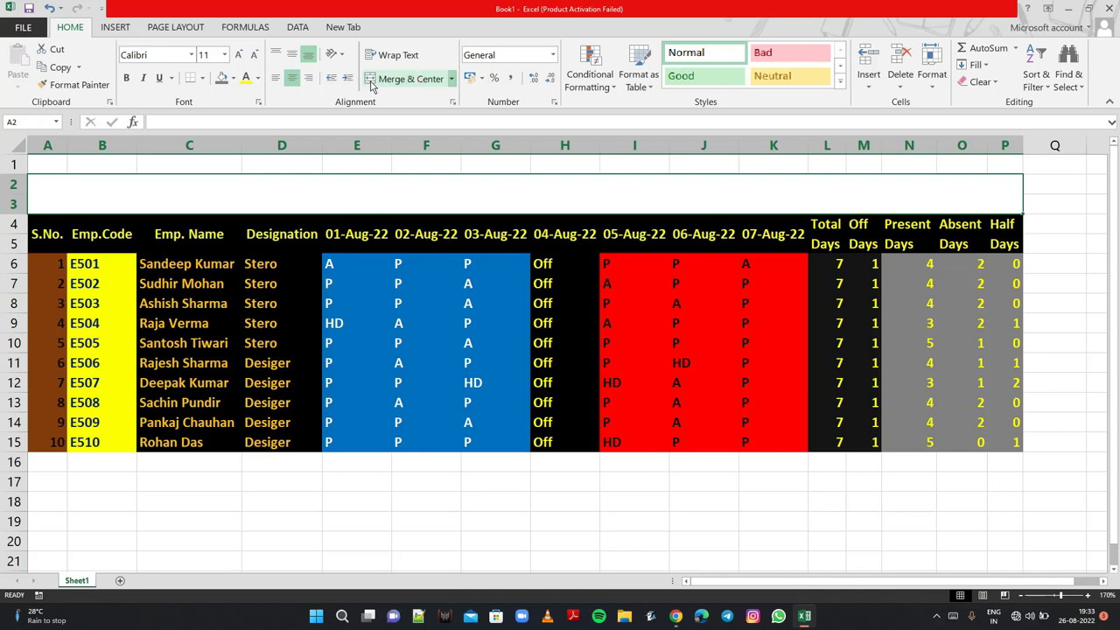
- Type the heading 'WEEKLY ATTENDANCE REPORT' into merged cell A2
text(WEEK)
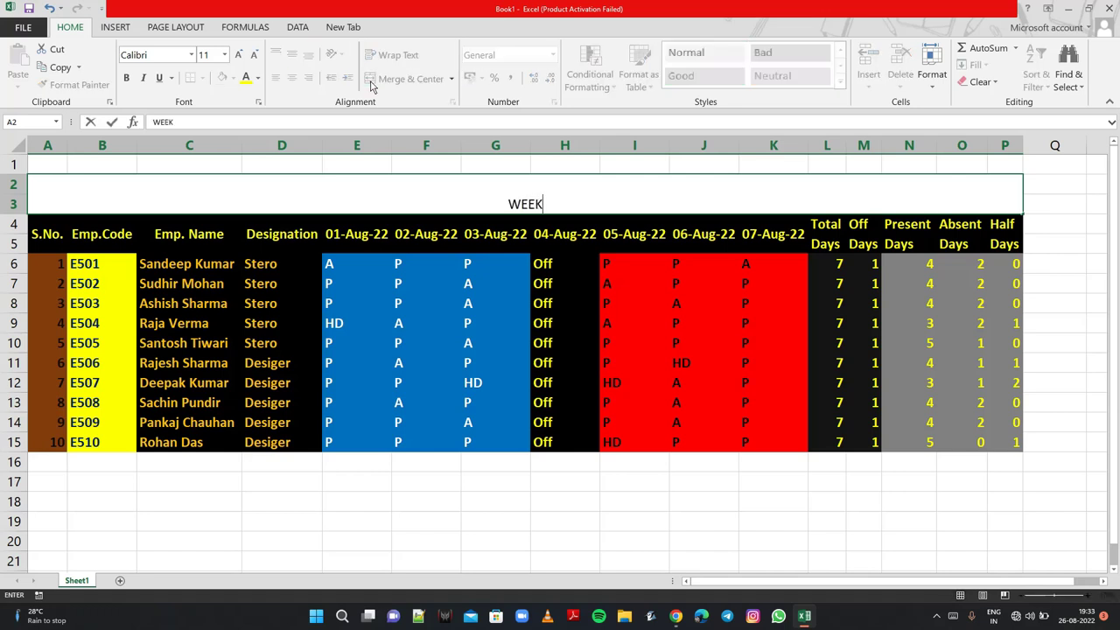
text(LY A)
text(TT)
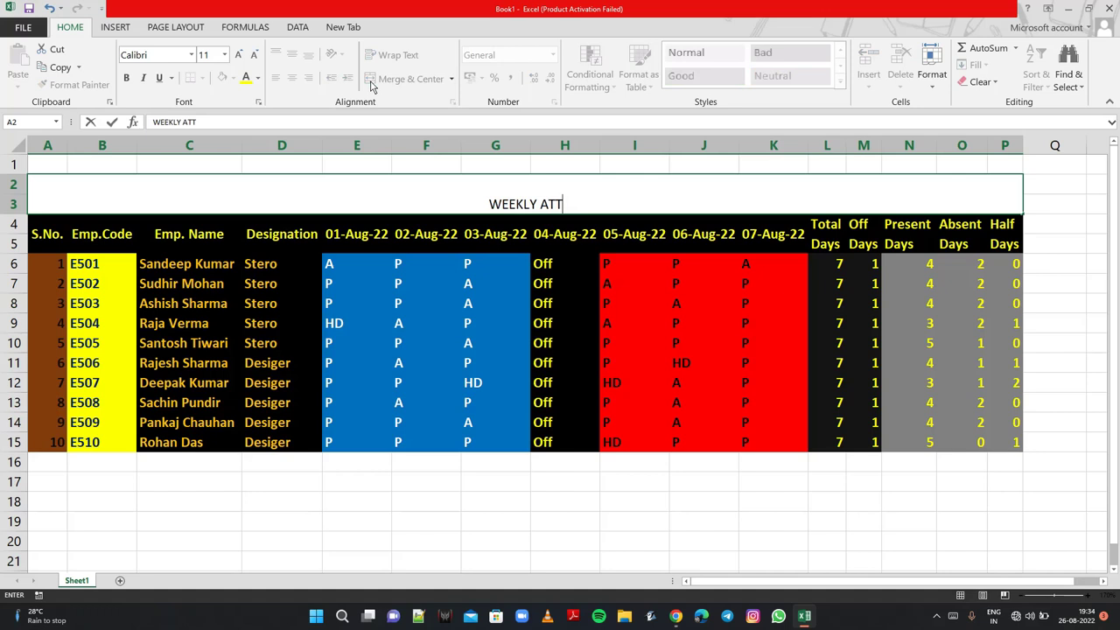
text(E)
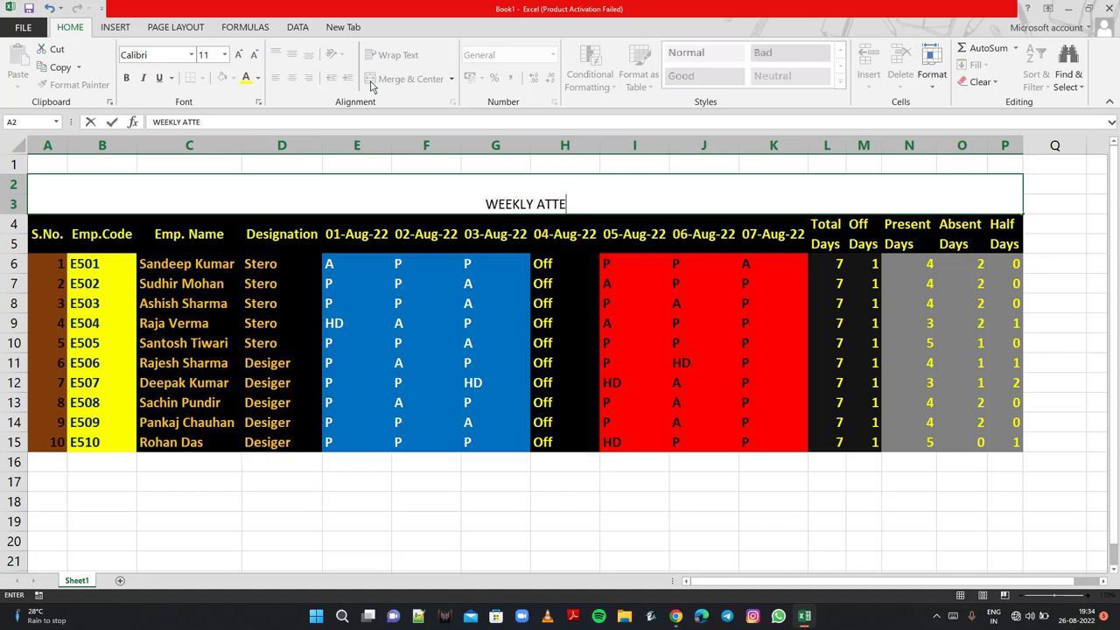
text(NDANCE )
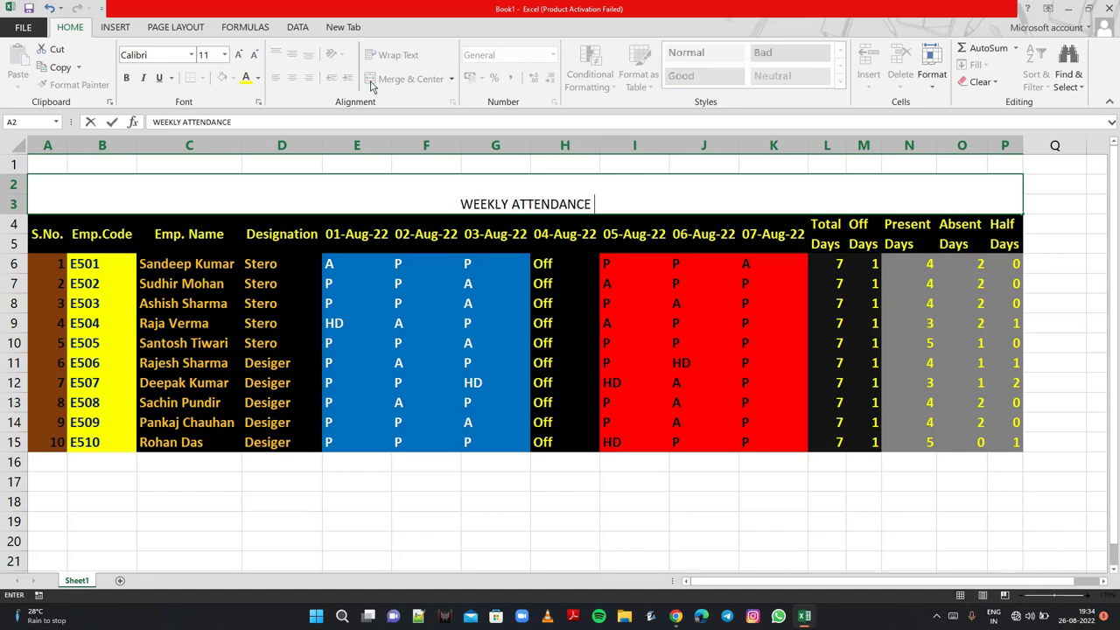
text(REP)
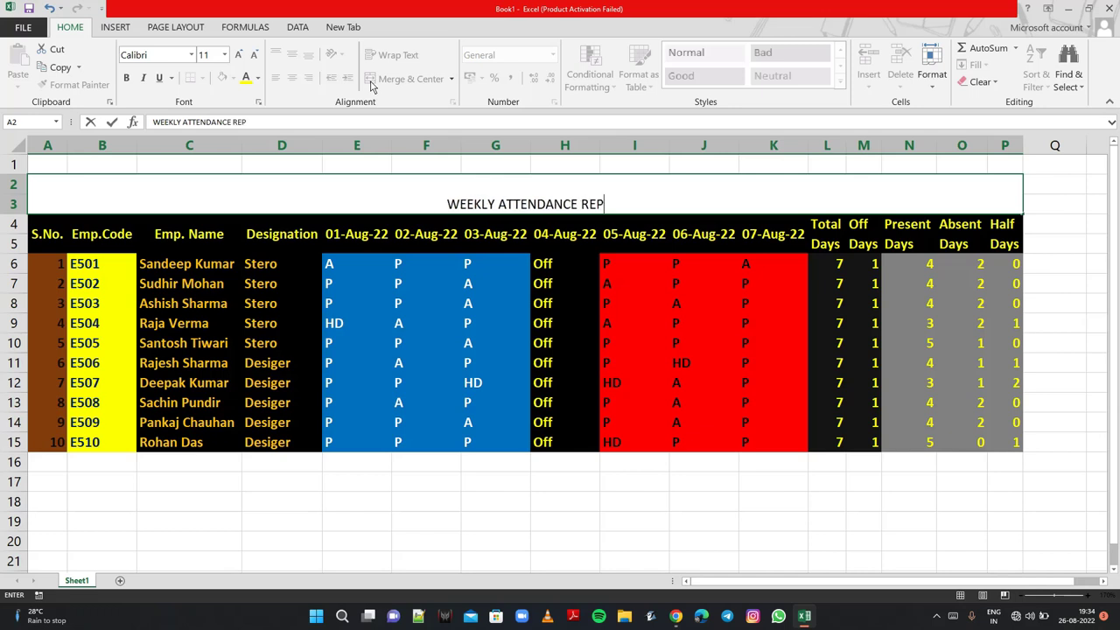
text(ORT)
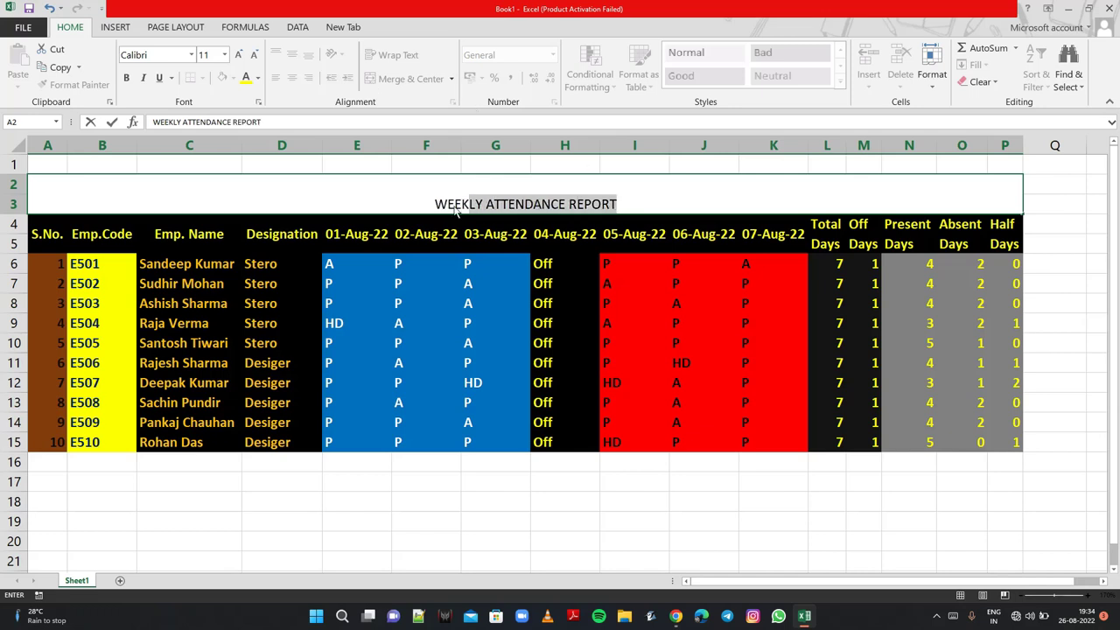
- Enlarge the title text to 24 pt and make it bold
drag(615, 205, 435, 205)
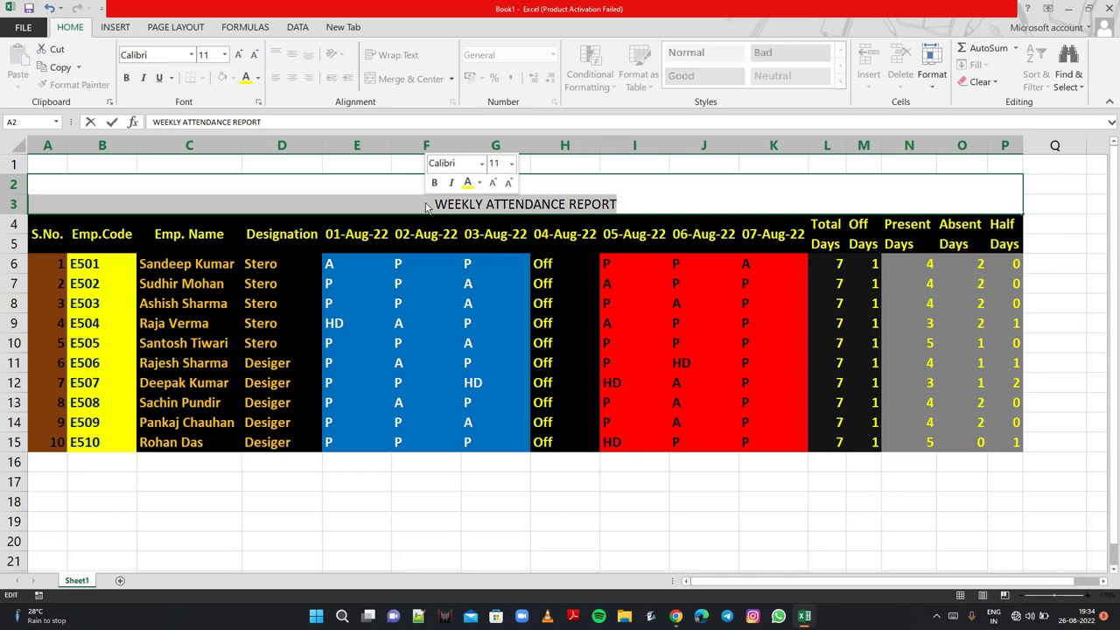
click(241, 56)
click(240, 56)
click(241, 56)
click(240, 56)
click(240, 56)
click(241, 56)
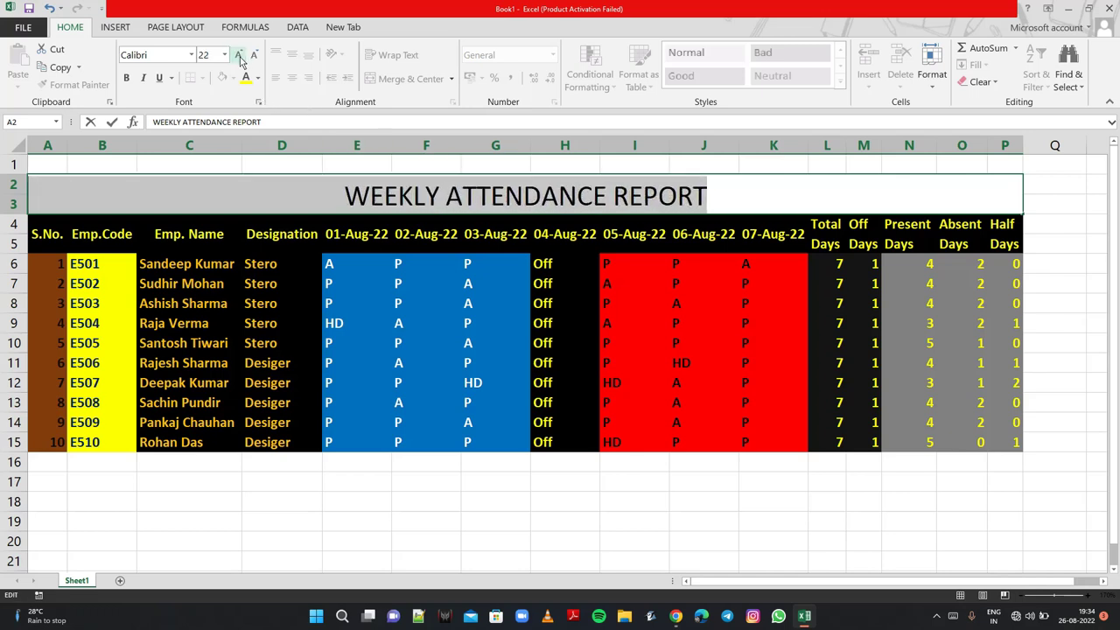
click(241, 56)
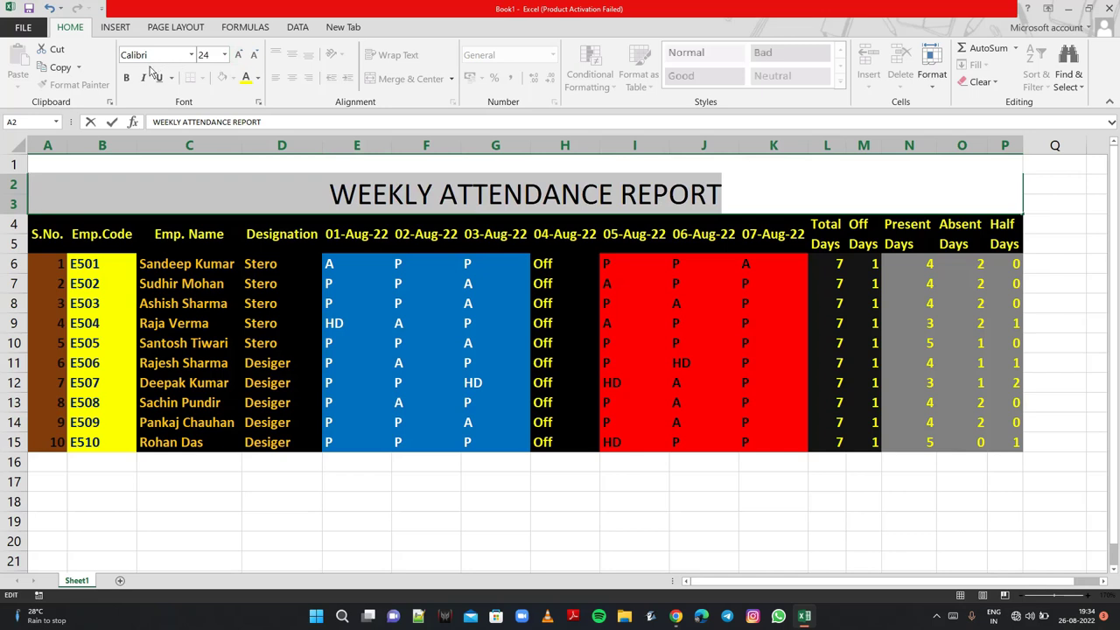
click(128, 78)
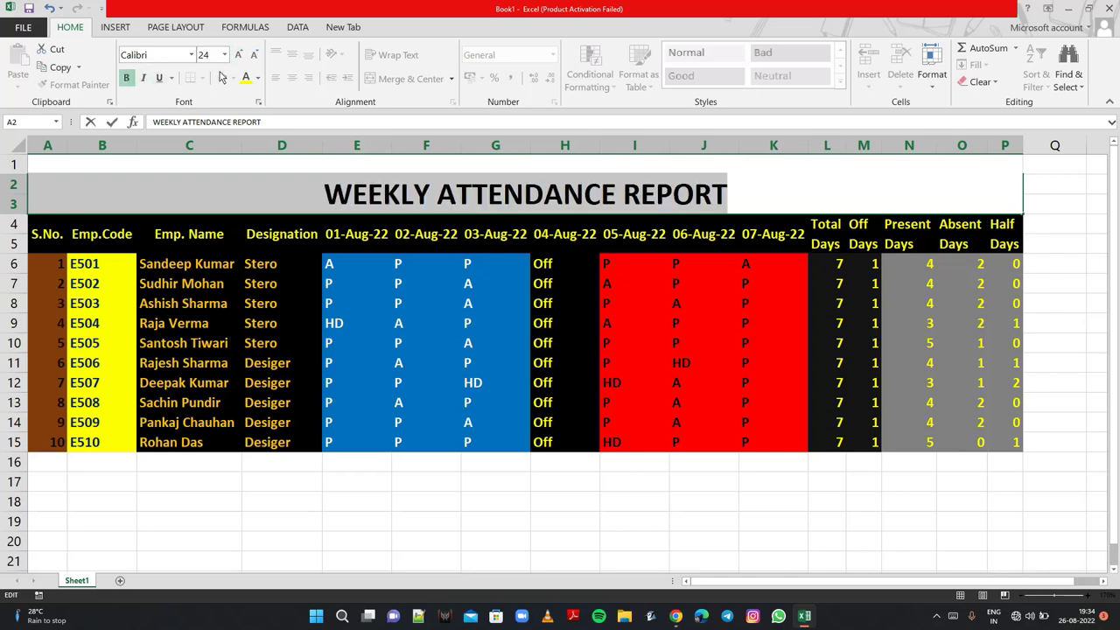
- Colour the title text green and finish editing the title cell
click(257, 78)
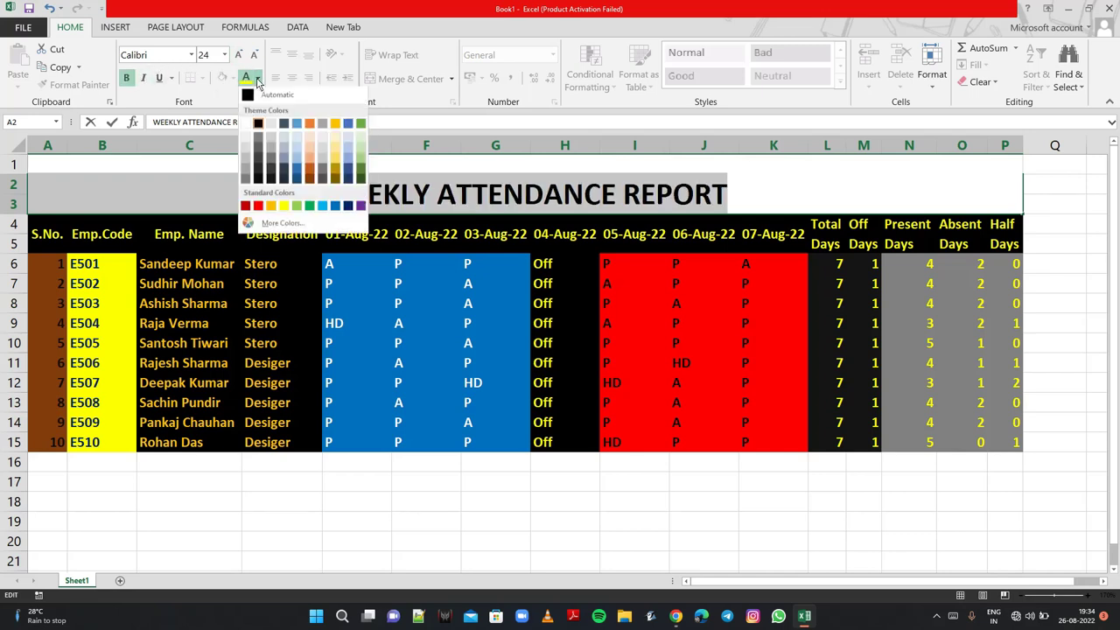
click(311, 207)
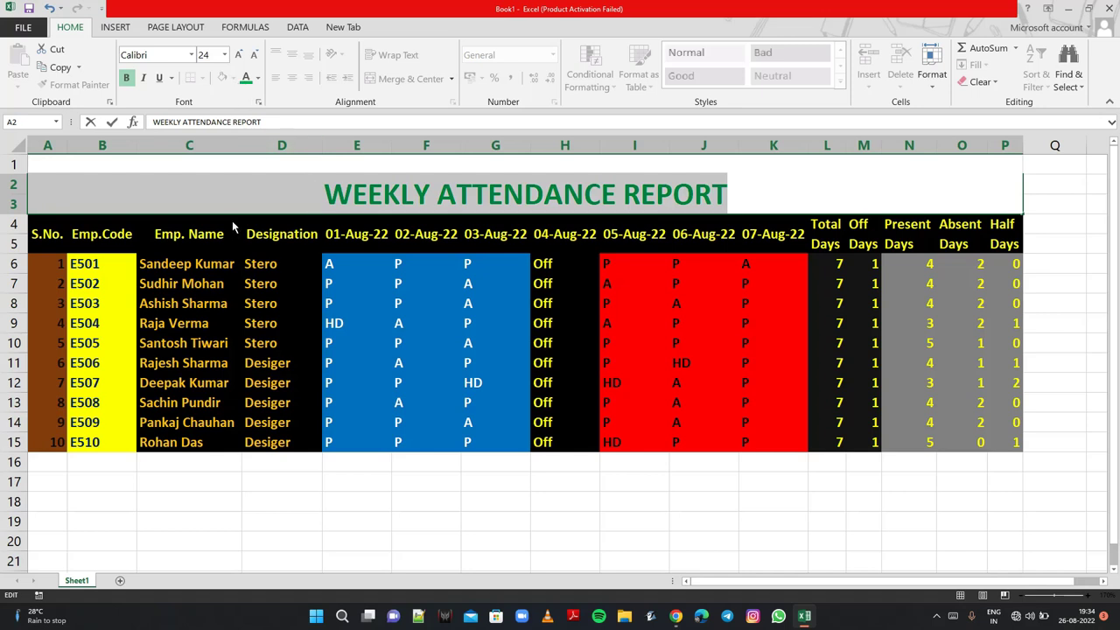
click(237, 194)
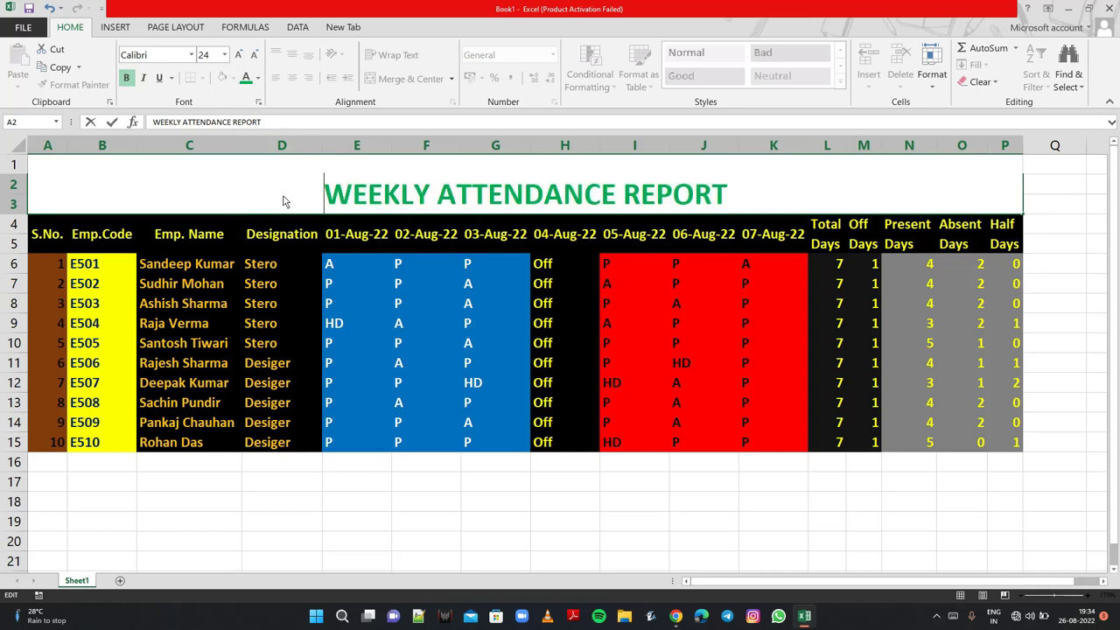
click(1039, 213)
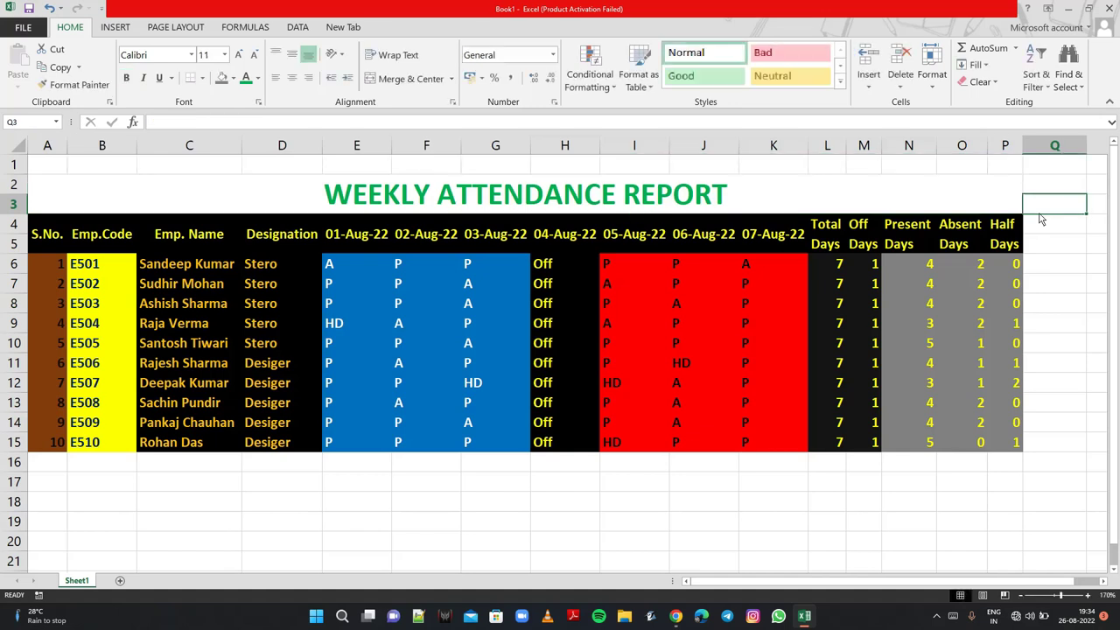
click(985, 208)
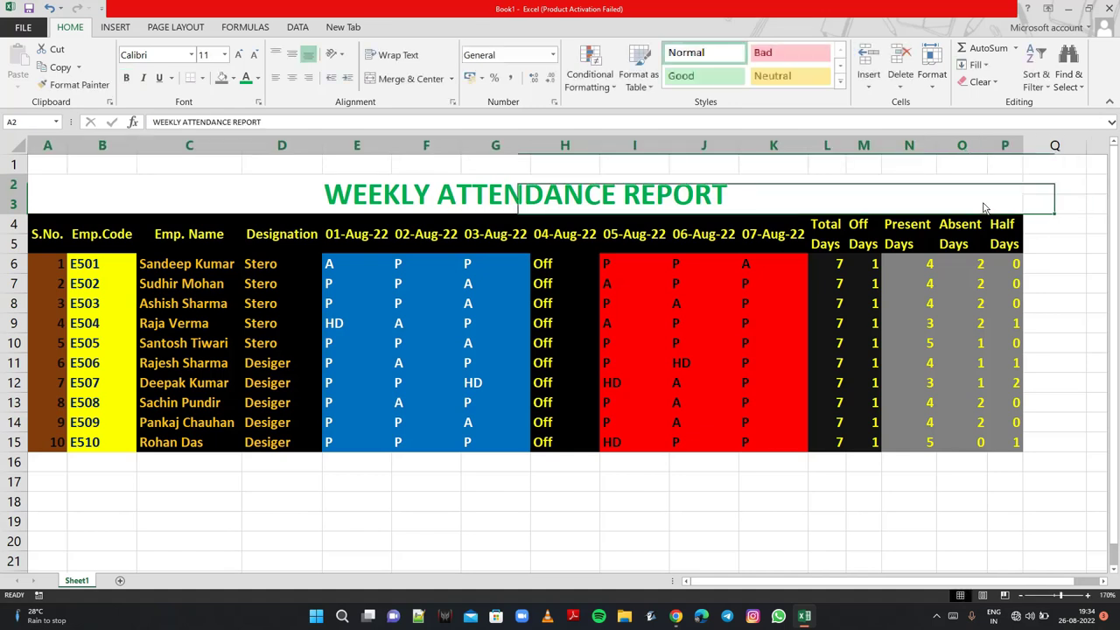
- Fill the merged title cell A2 with Dark Blue behind the green text
click(233, 78)
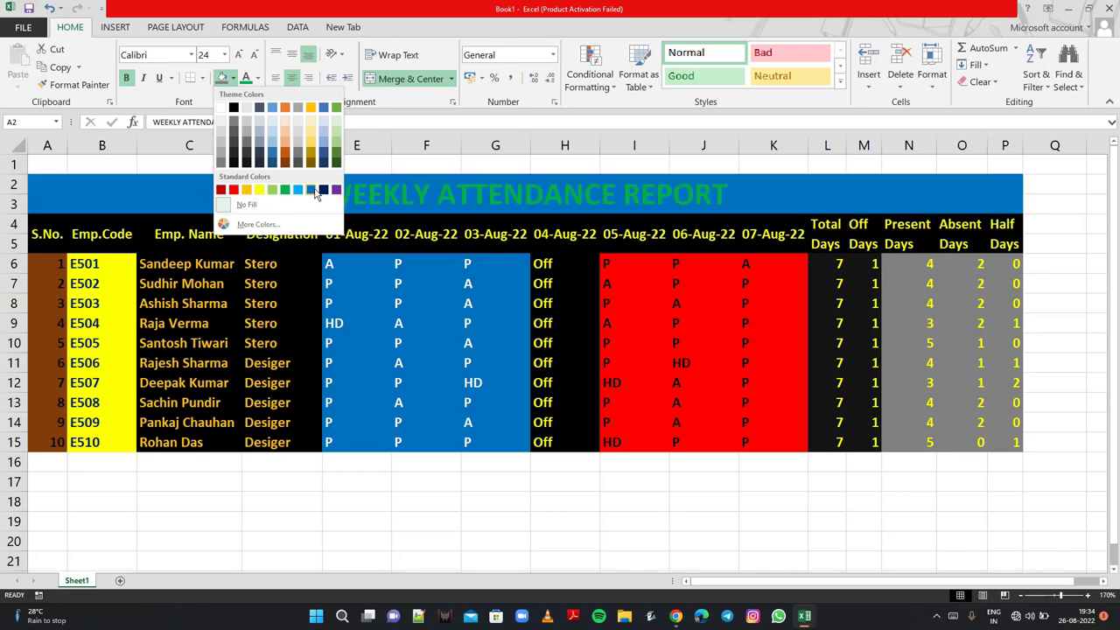
click(324, 190)
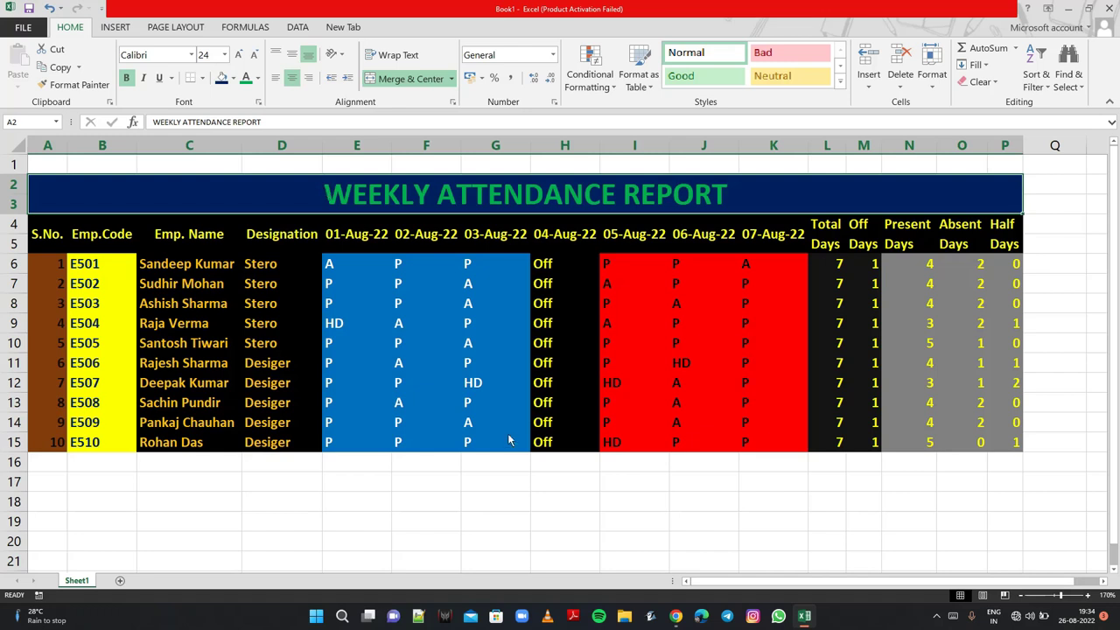
click(539, 504)
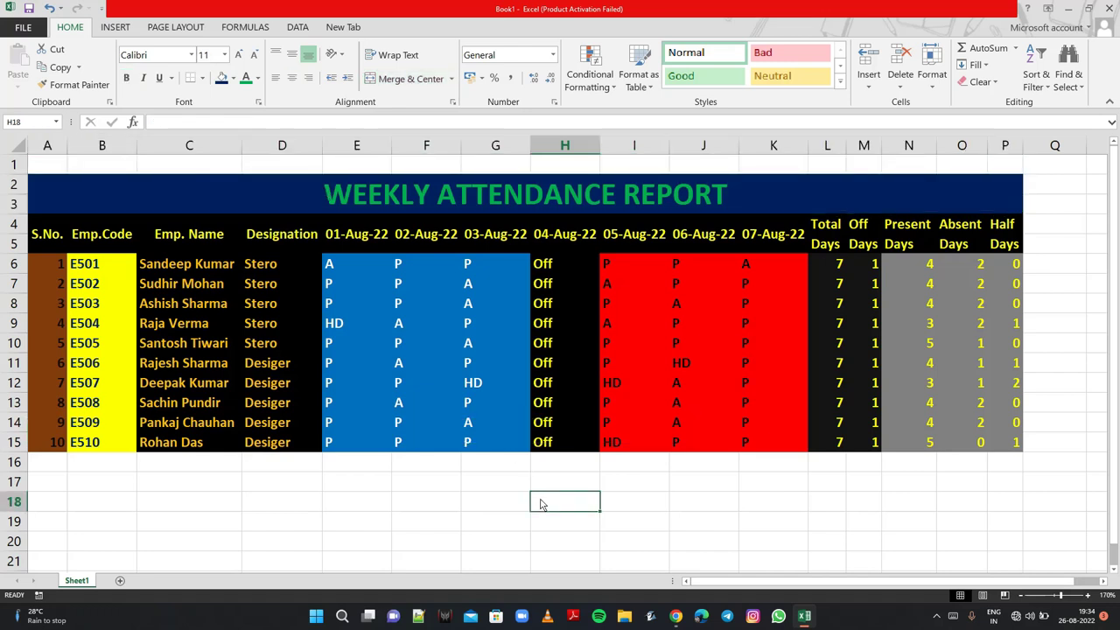
- Select the table A4:P15 and apply All Borders plus a Thick Box Border
click(63, 237)
key(ctrl+a)
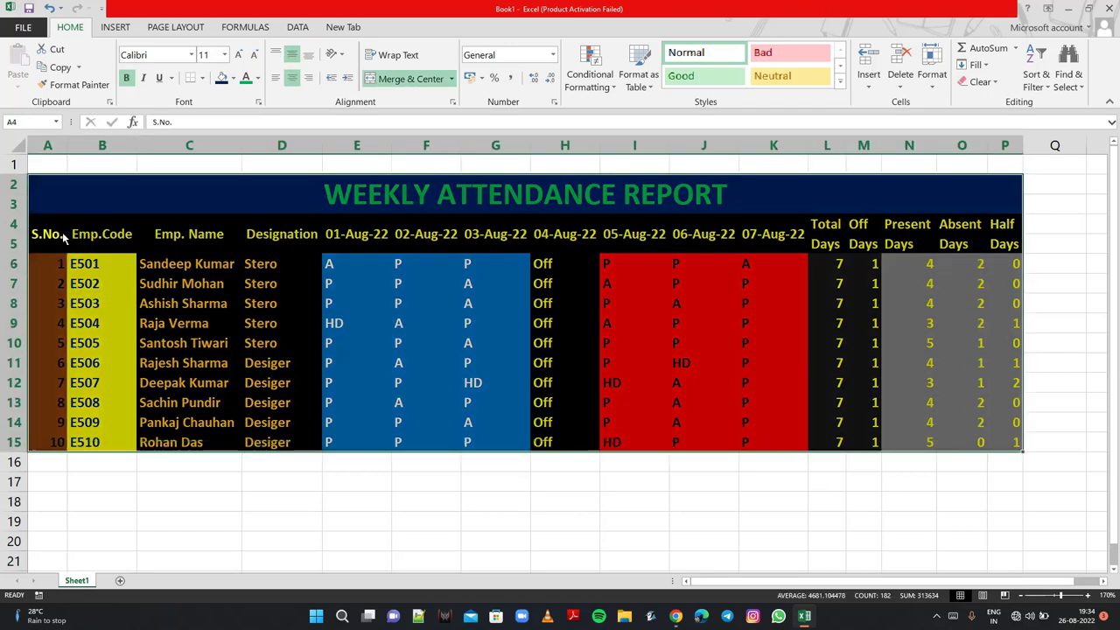
key(ctrl+shift+End)
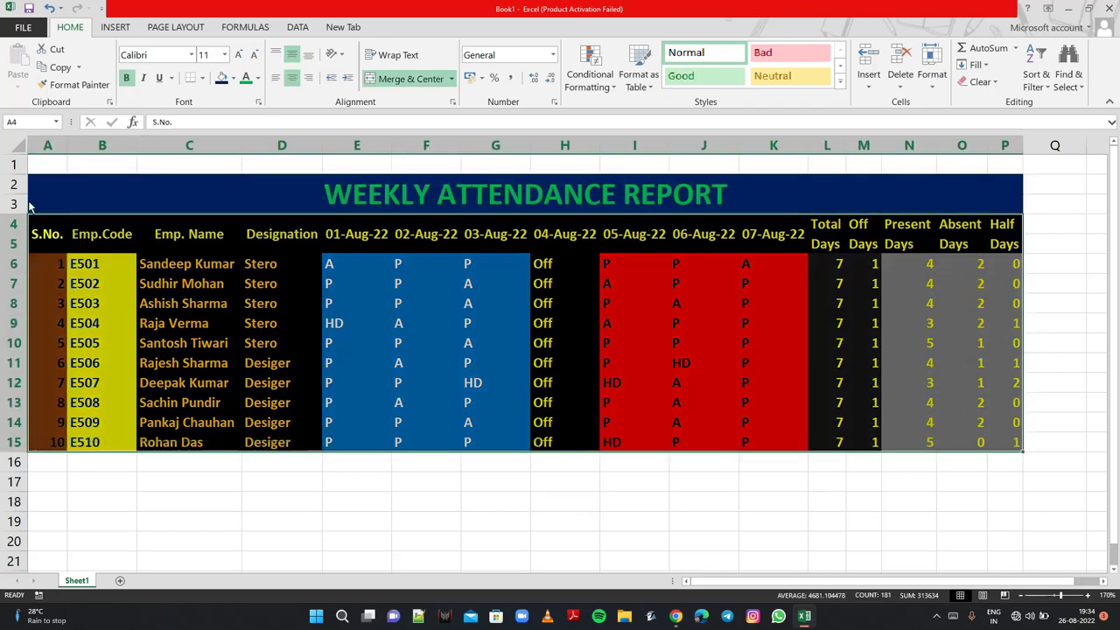
click(204, 79)
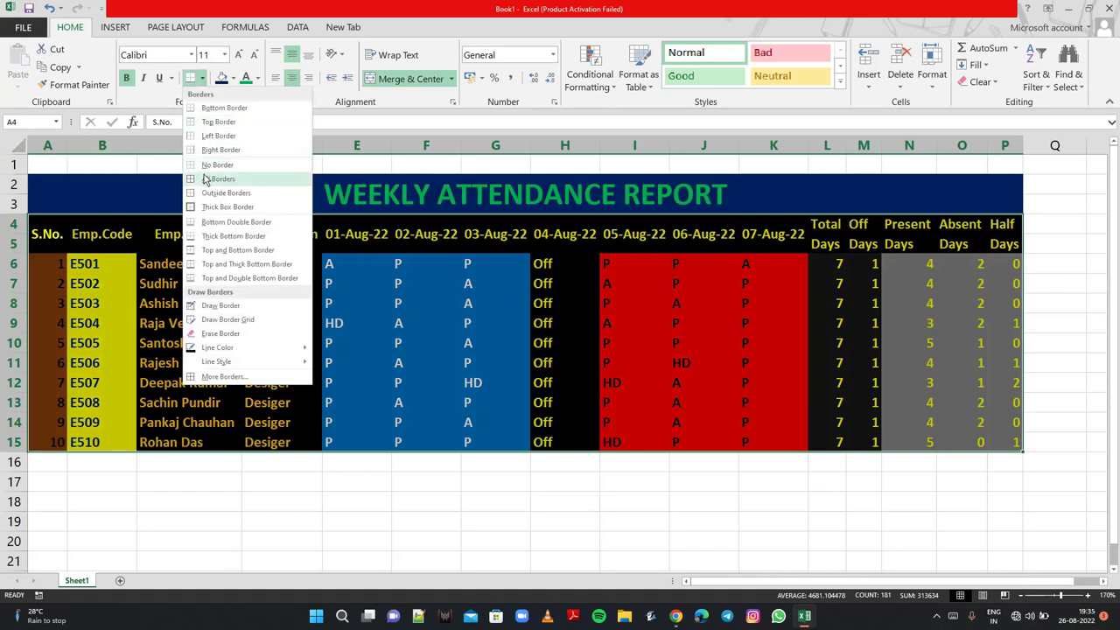
click(206, 179)
click(204, 78)
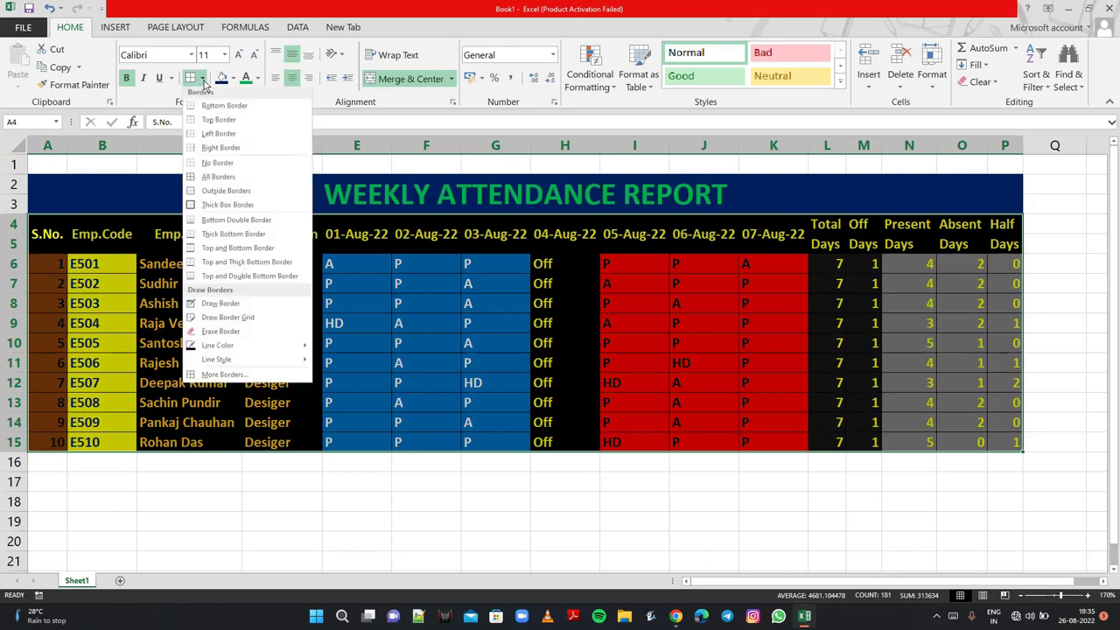
click(209, 208)
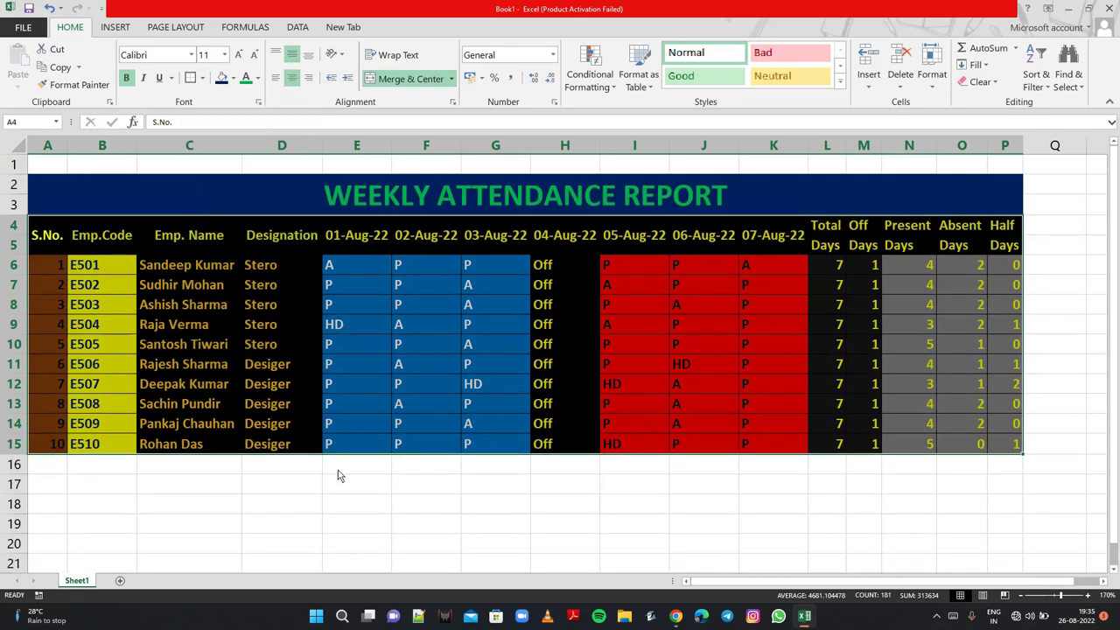
click(351, 494)
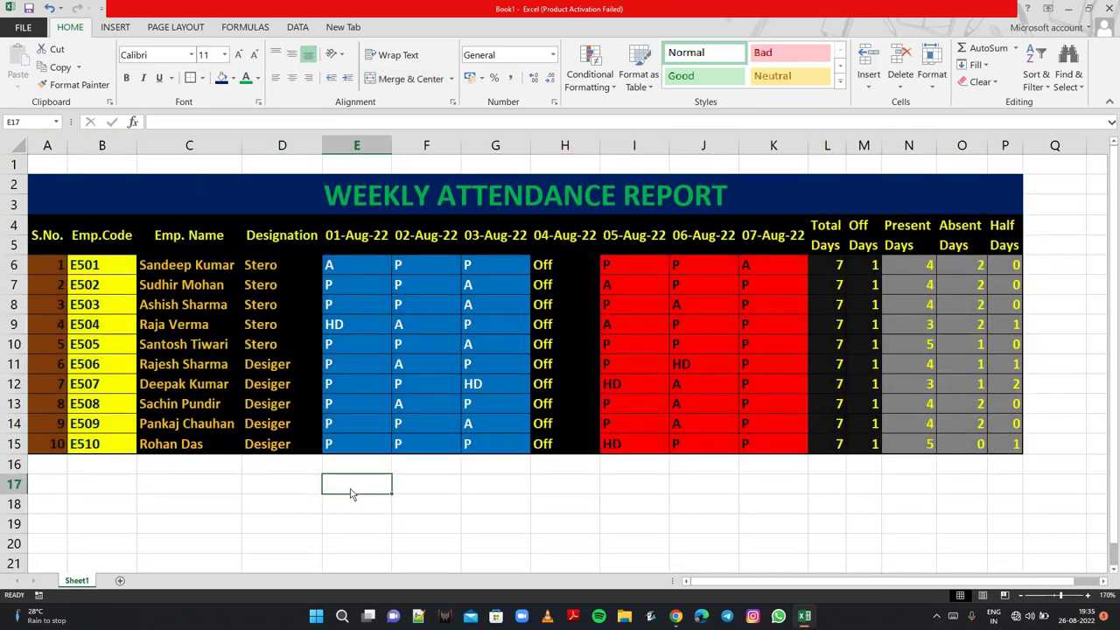